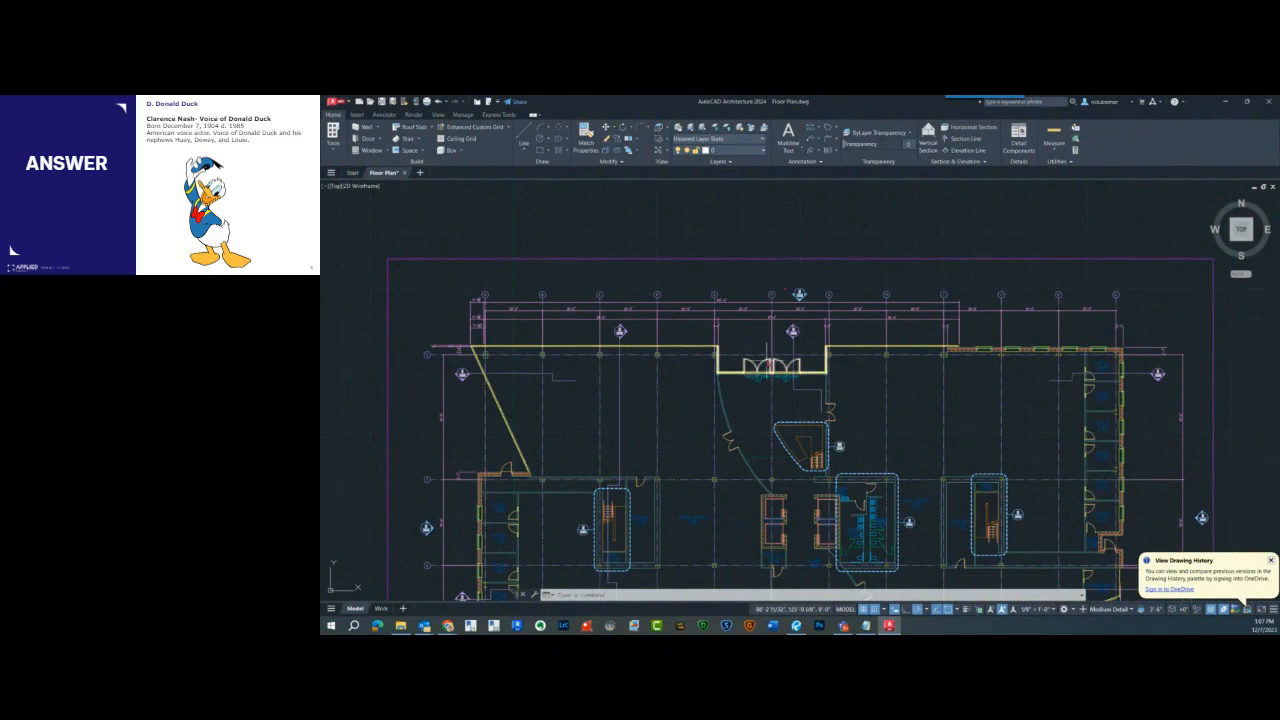
Step: Start a hatch with a diagonal-line ANSI pattern and adjust its pattern scale
key("ctrl")
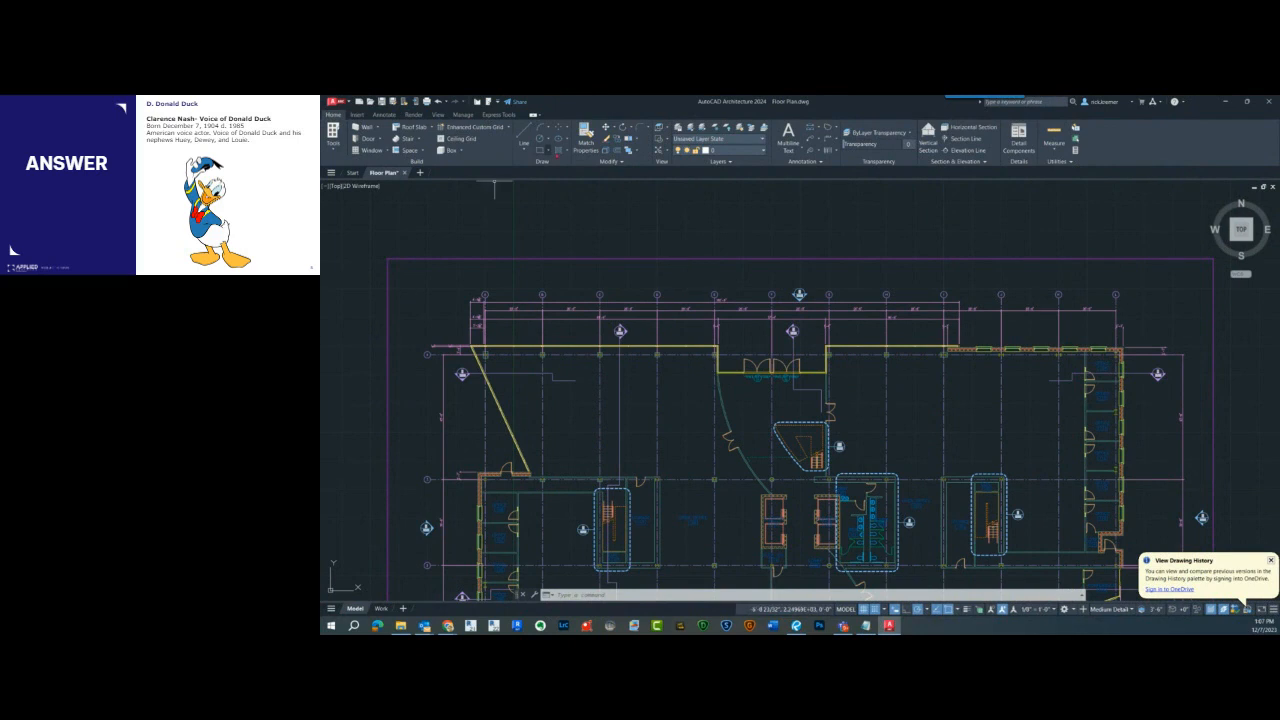
key("ctrl")
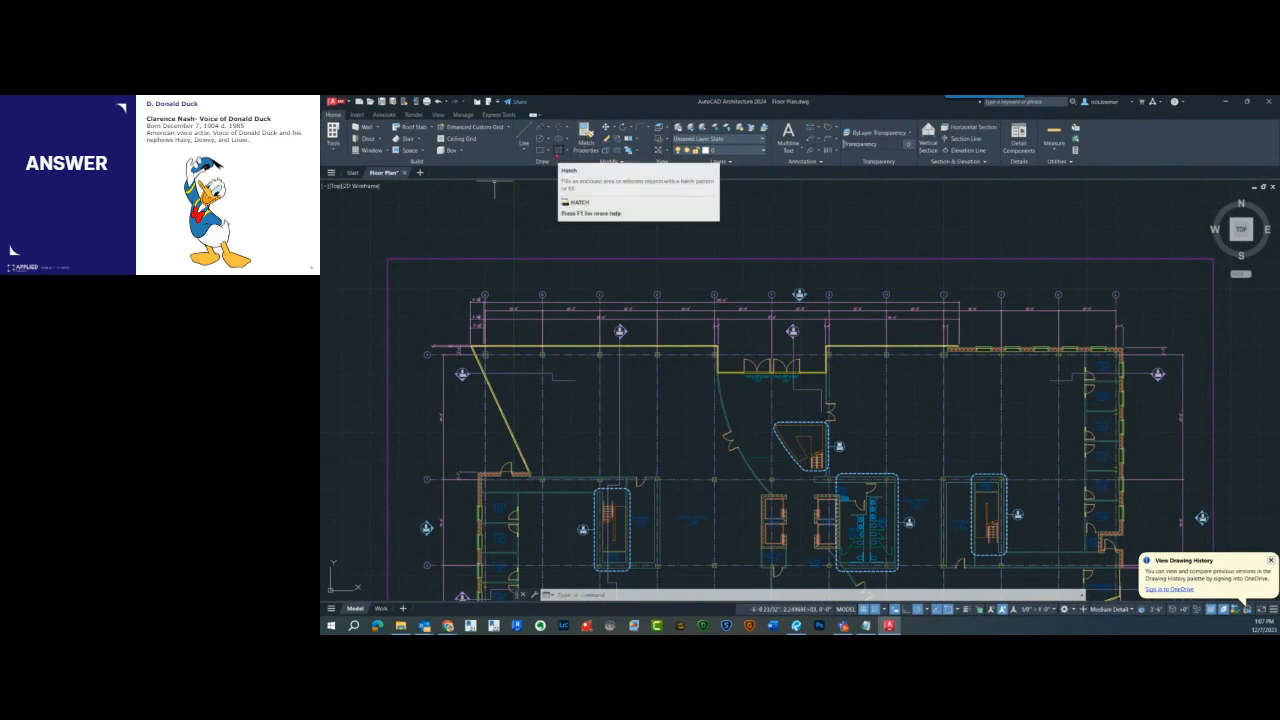
left_click(558, 149)
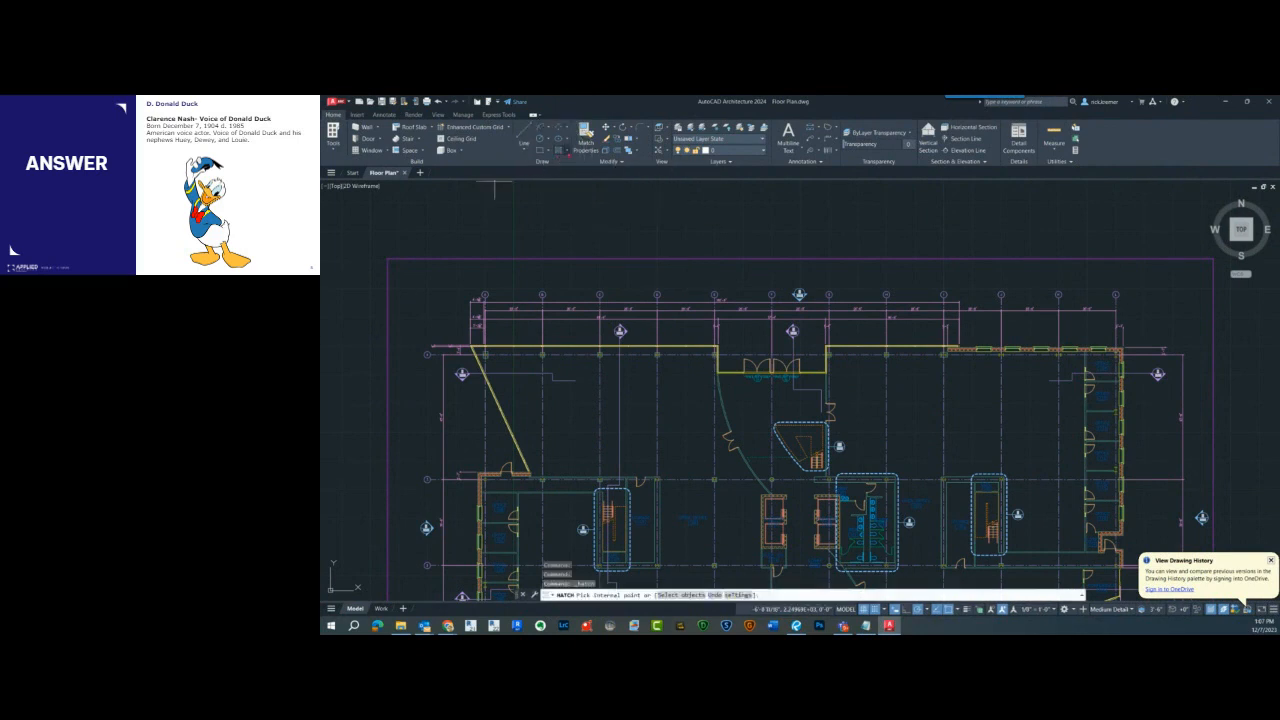
left_click(568, 150)
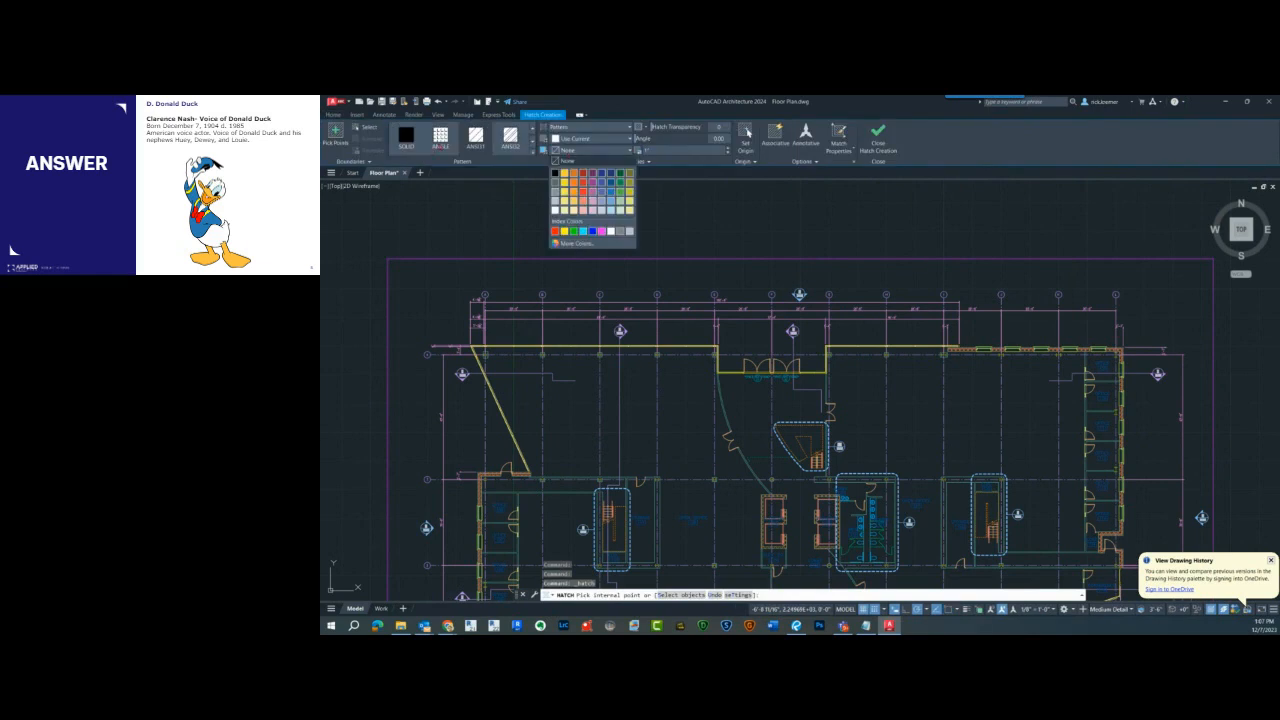
left_click(532, 138)
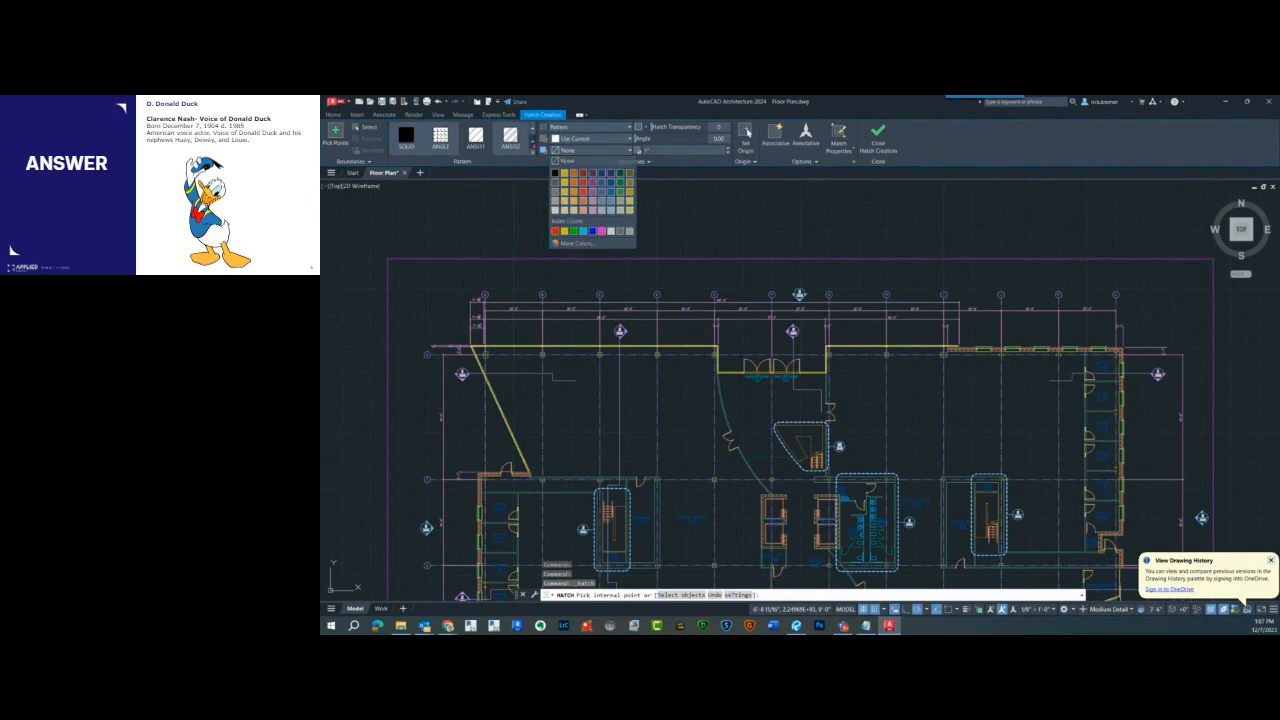
left_click(532, 138)
left_click(510, 138)
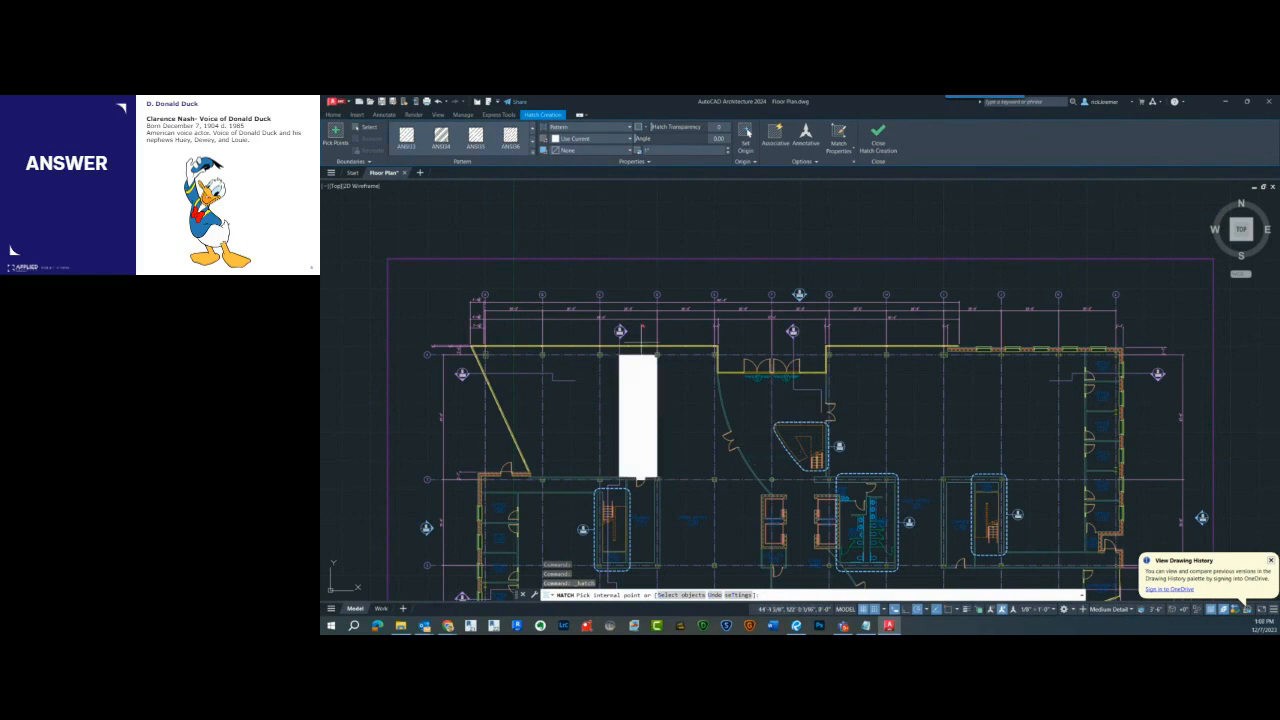
left_click(674, 151)
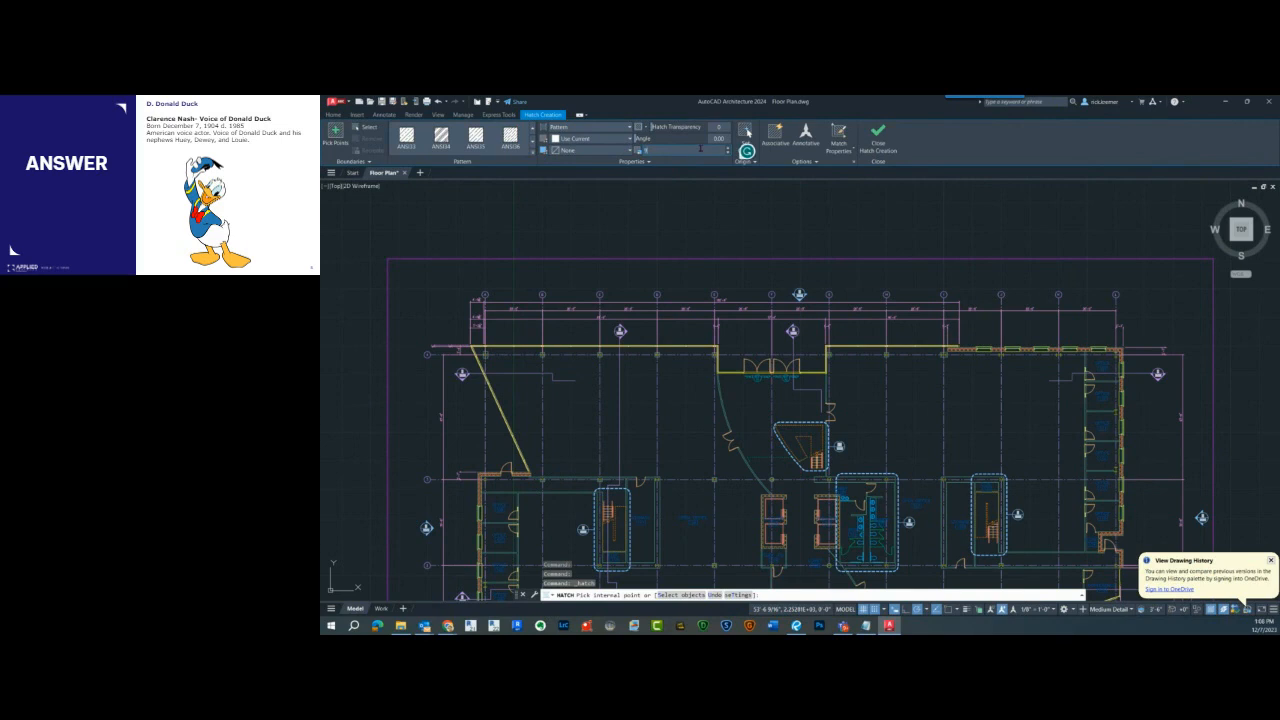
type("16")
Step: Fill the narrow bay below the floor plan's upper exterior wall with the hatch and inspect its lines up close
left_click(645, 378)
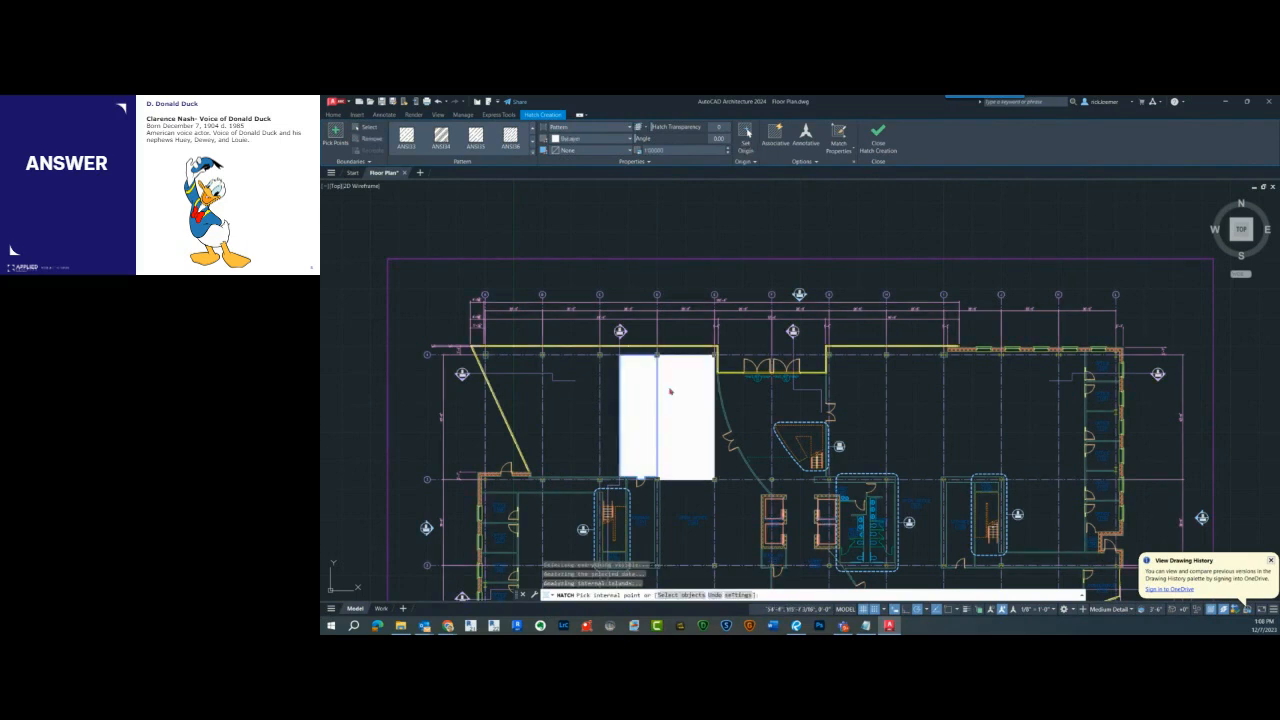
key("Return")
scroll(620, 400, "up", 6)
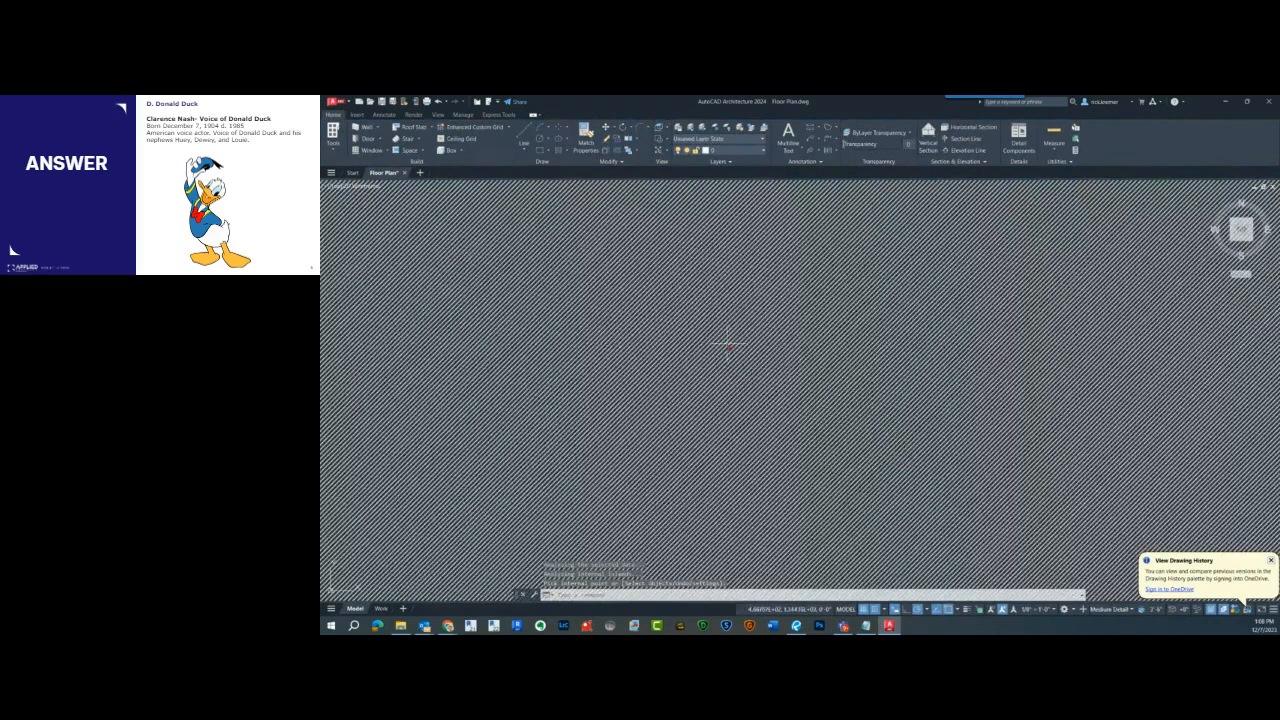
key("Escape")
key("Escape")
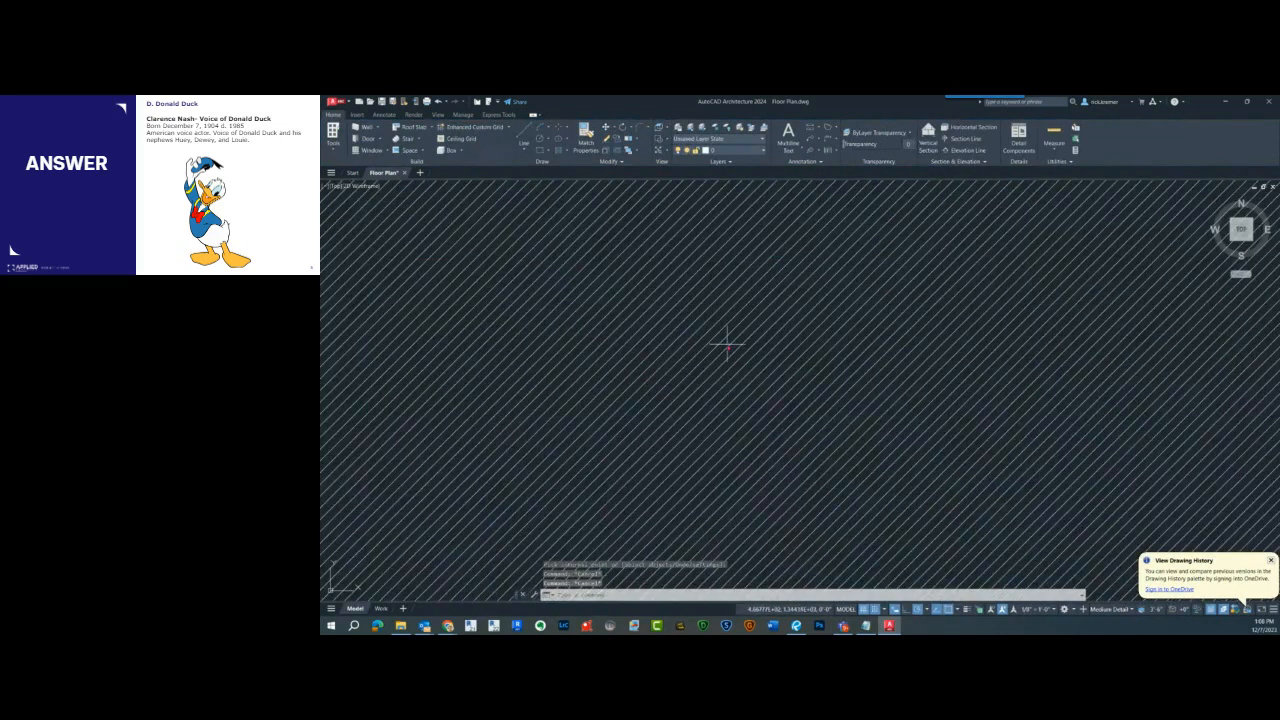
scroll(727, 347, "down", 6)
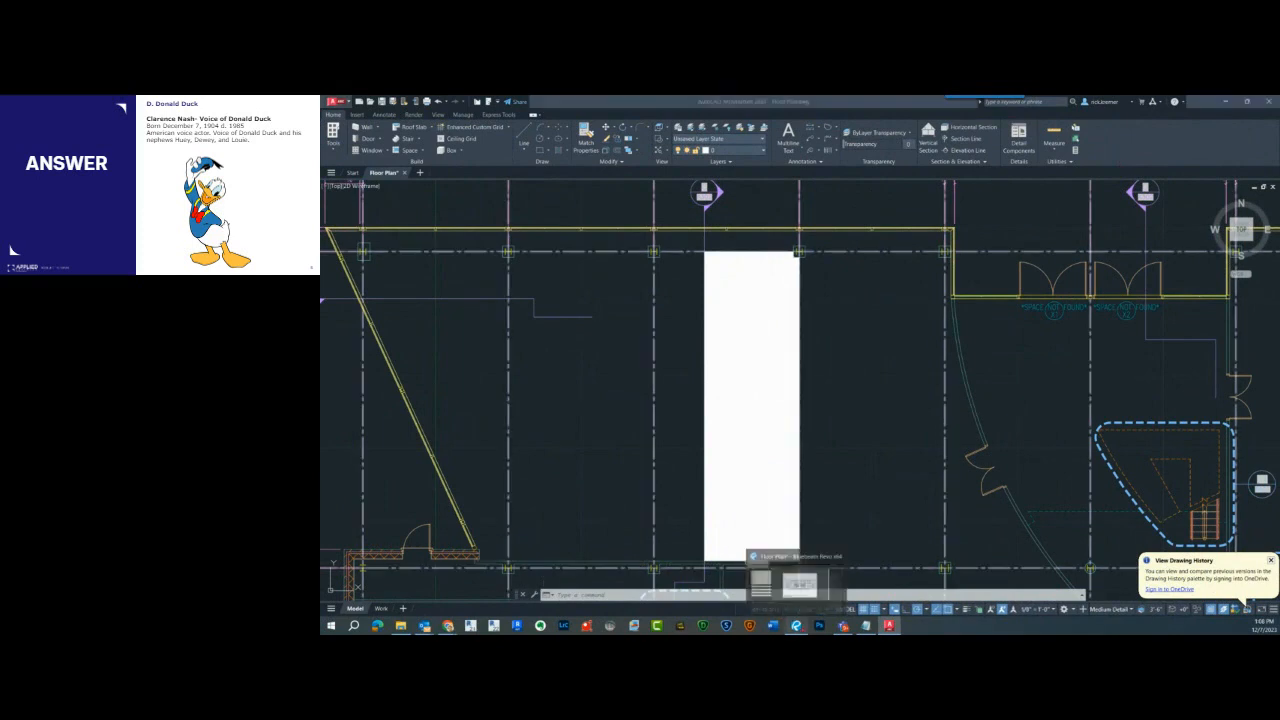
Step: Switch to the floor plan PDF in Bluebeam Revu and bring the area around Open Office 200 into view
left_click(796, 626)
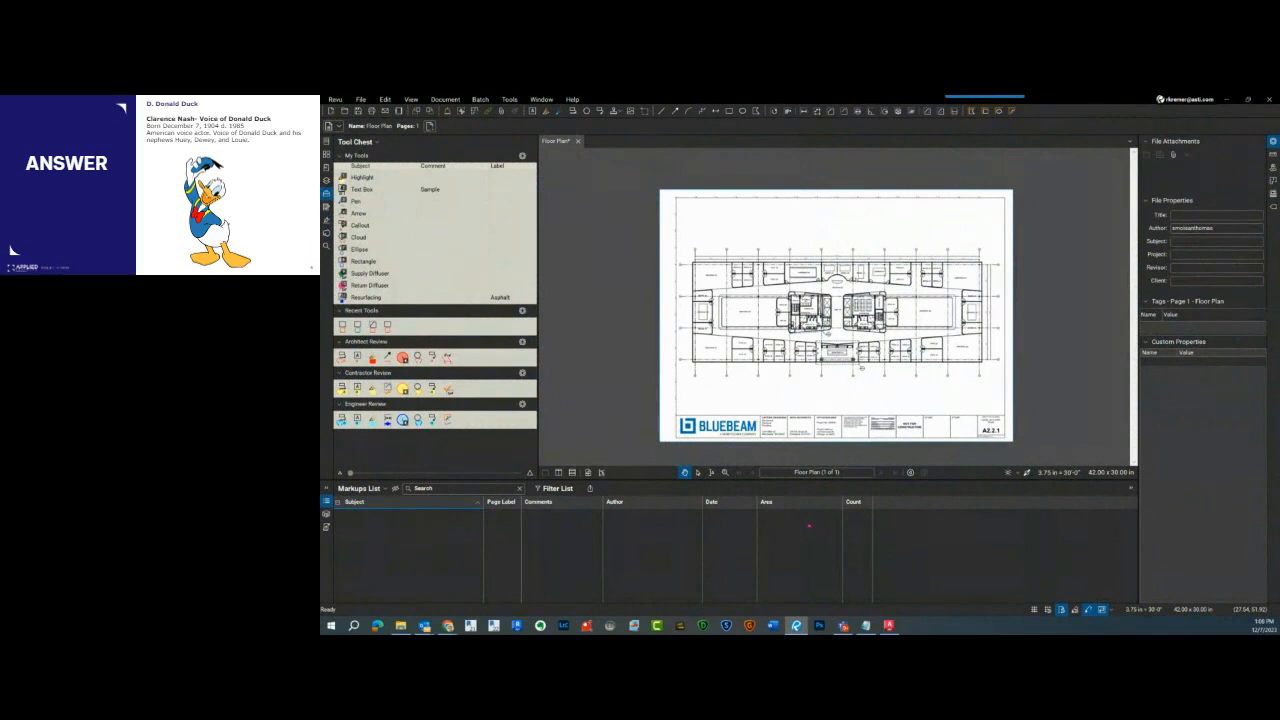
scroll(738, 276, "up", 3)
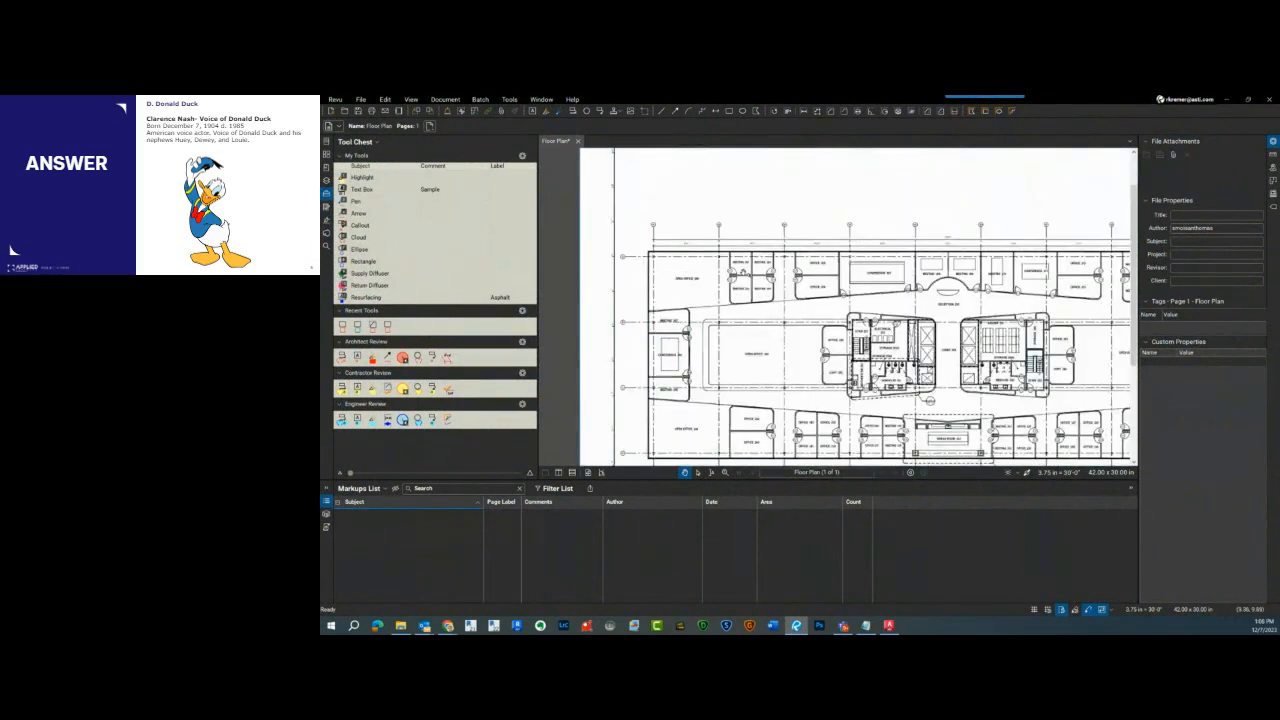
scroll(716, 313, "up", 2)
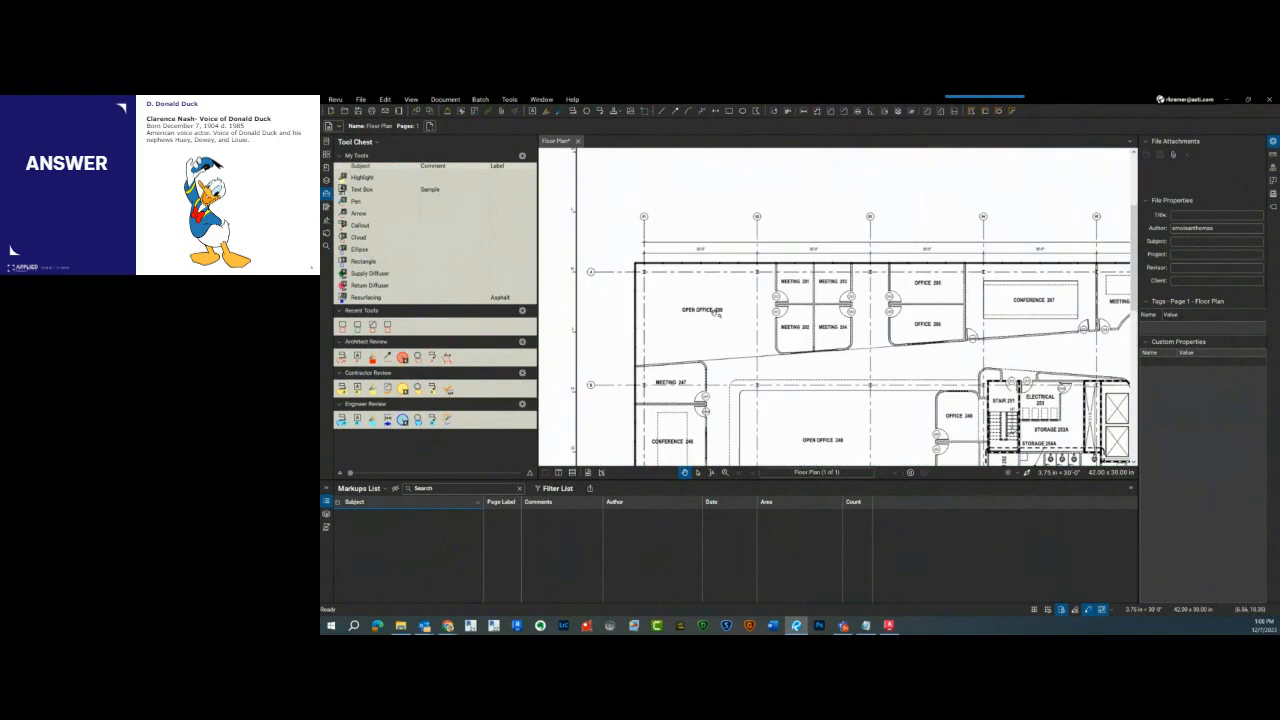
Step: Draw a rectangle markup about 3.22 by 1.48 inches in the blank area above the floor plan's first grid bay
left_click(729, 111)
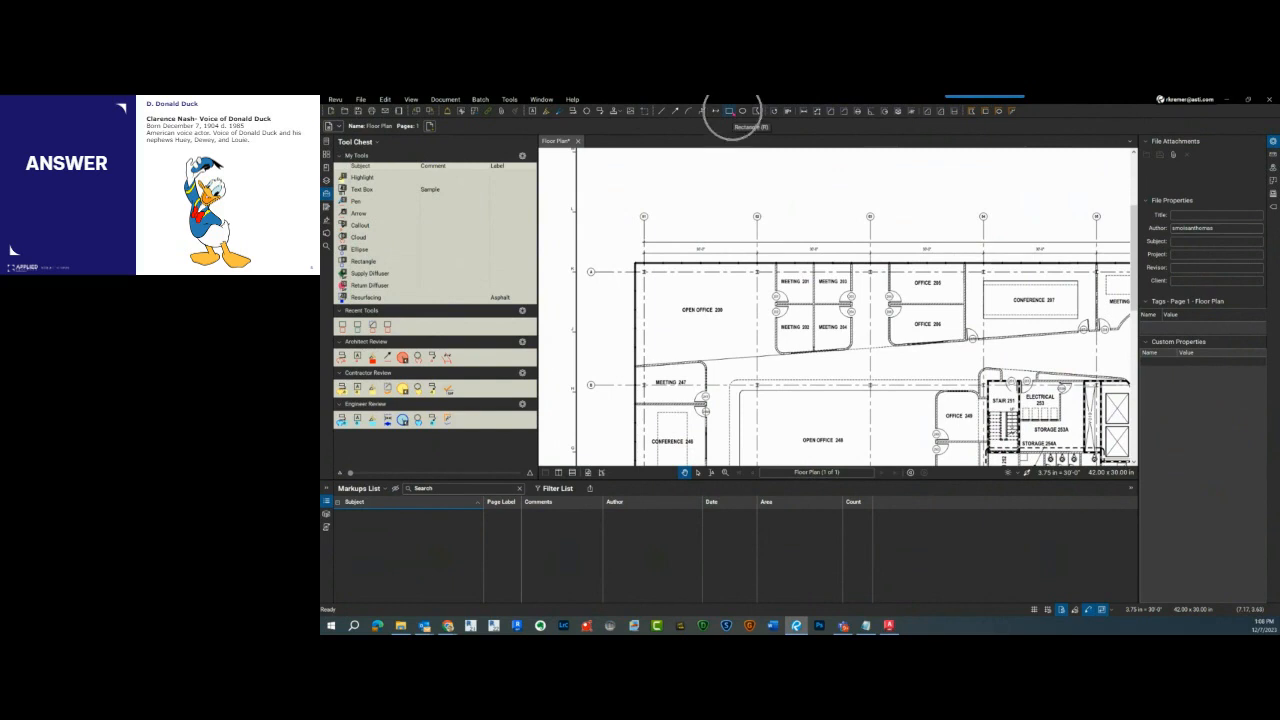
left_click(729, 111)
left_click(729, 111)
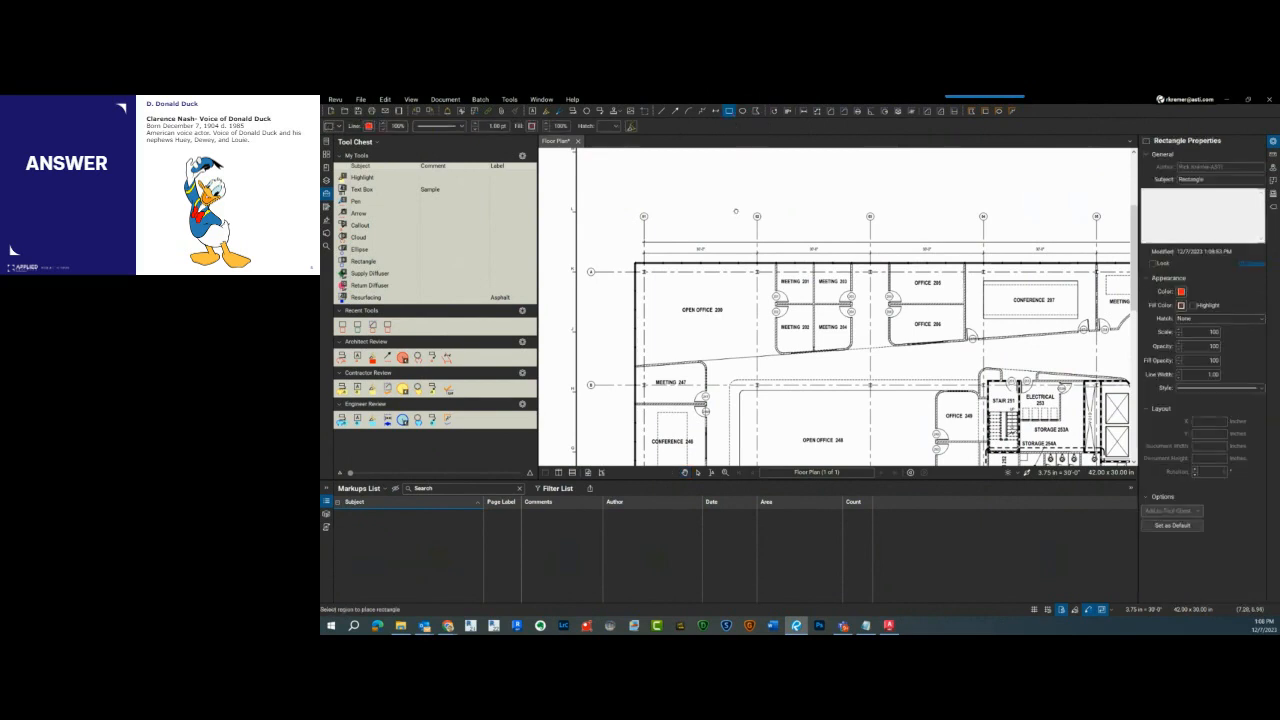
scroll(723, 289, "up", 2)
left_click_drag(643, 211, 741, 256)
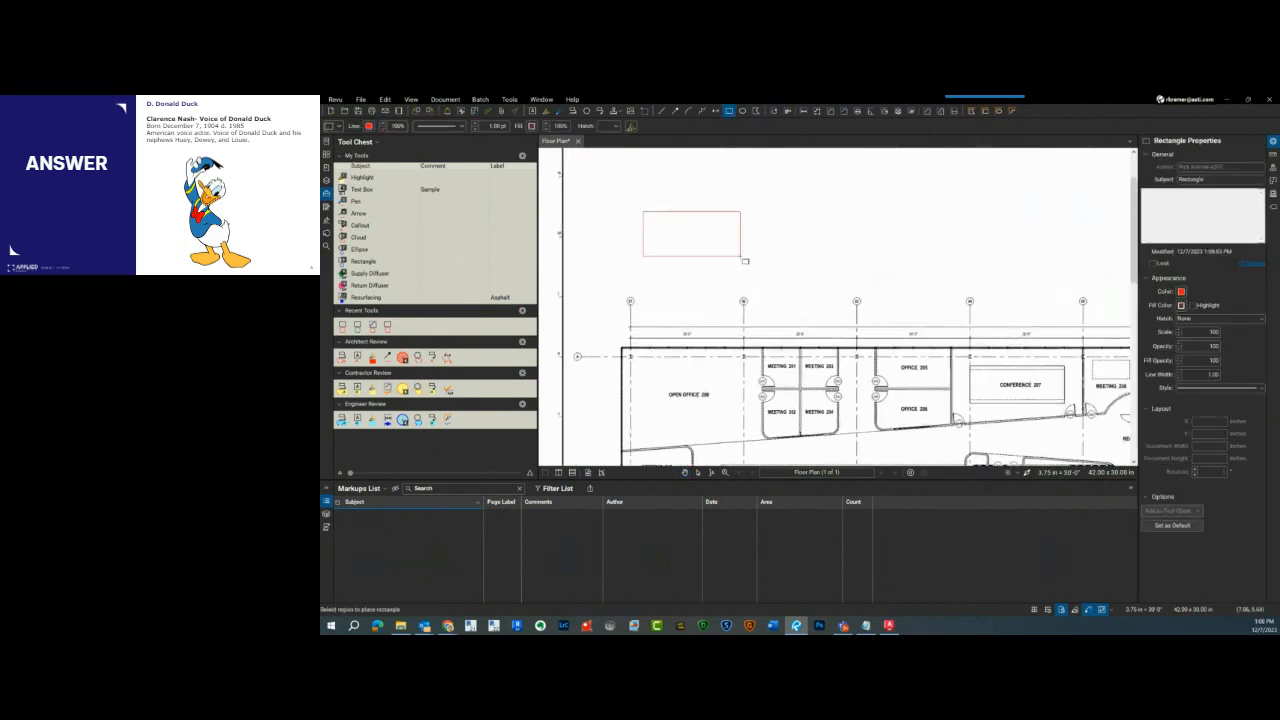
scroll(705, 246, "up", 2)
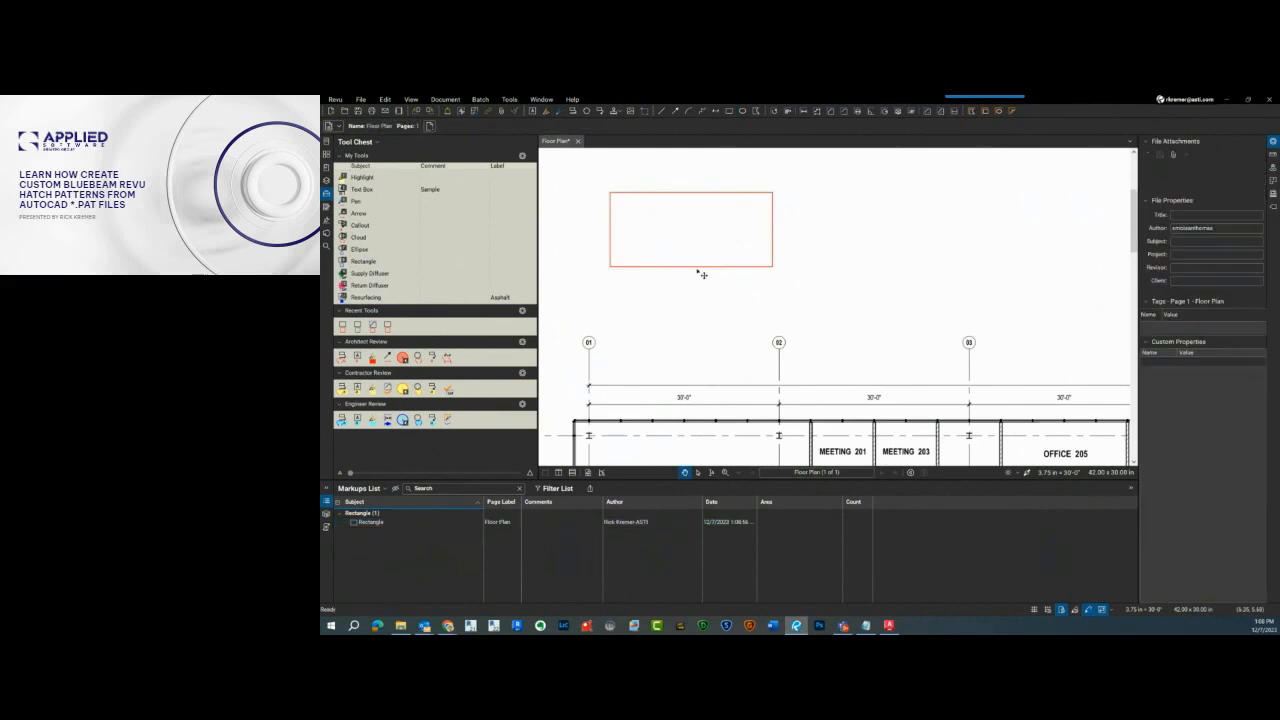
Step: Apply the Diagonal Brick hatch to the rectangle markup above the floor plan
left_click(702, 267)
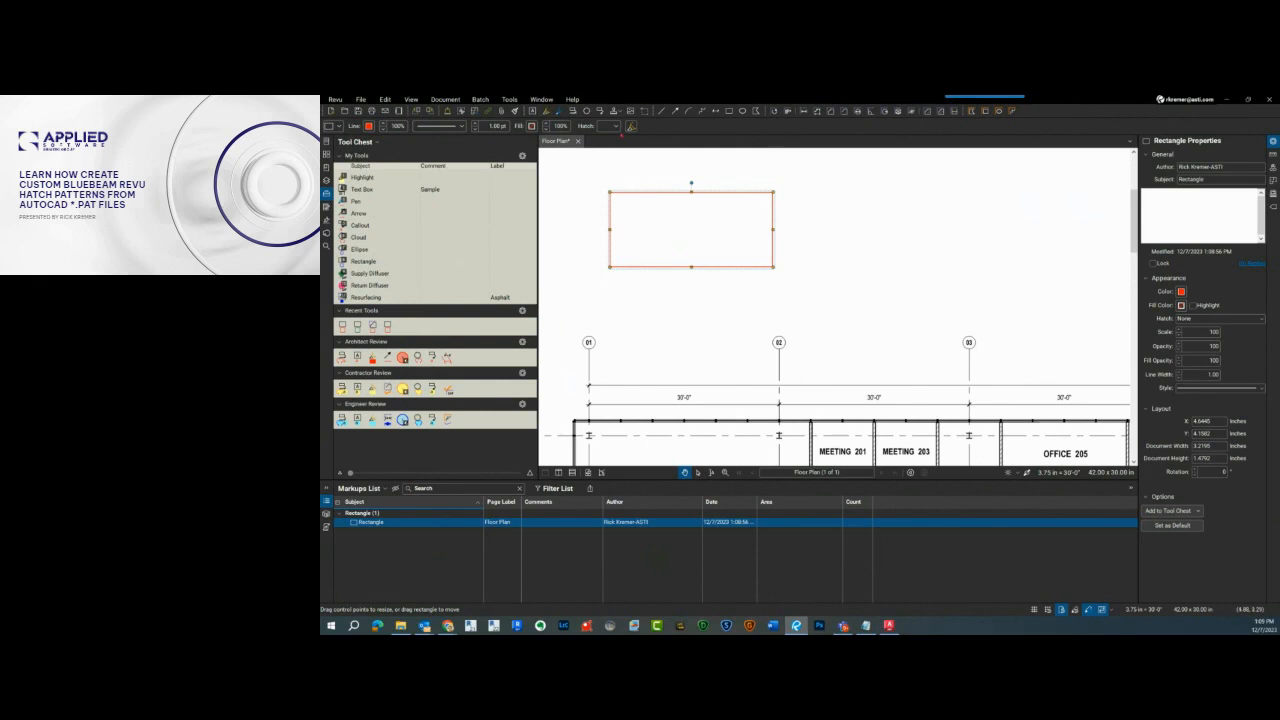
left_click(612, 126)
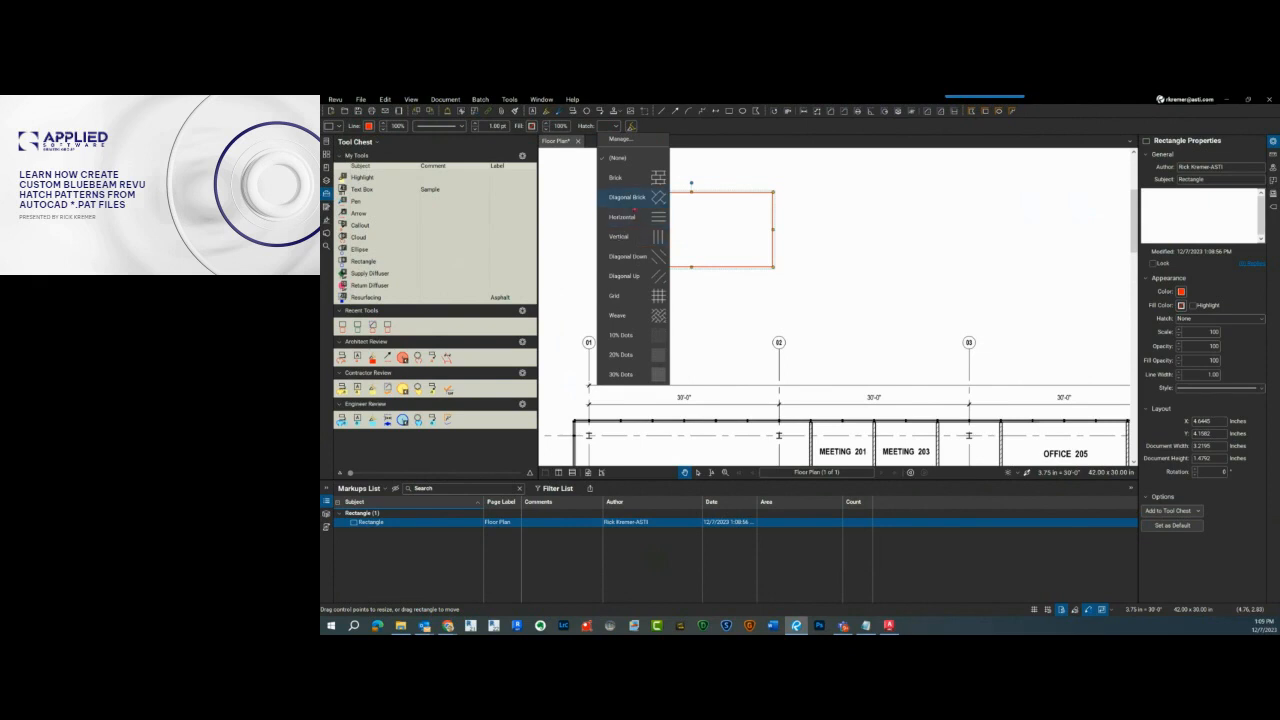
left_click(632, 200)
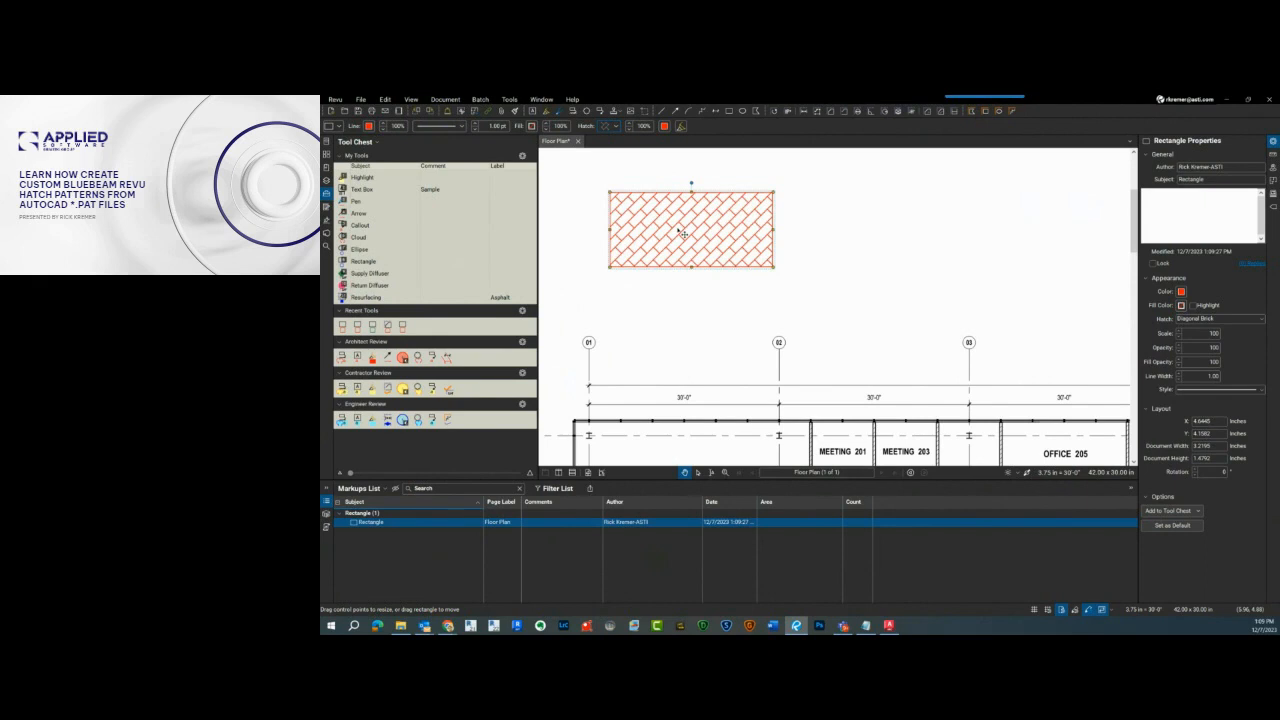
Step: Duplicate the hatched rectangle, giving the copy a hatch scale of 50 and placing it below the original
mouse_move(684, 233)
left_mouse_down()
mouse_move(685, 250)
mouse_move(686, 236)
left_mouse_up()
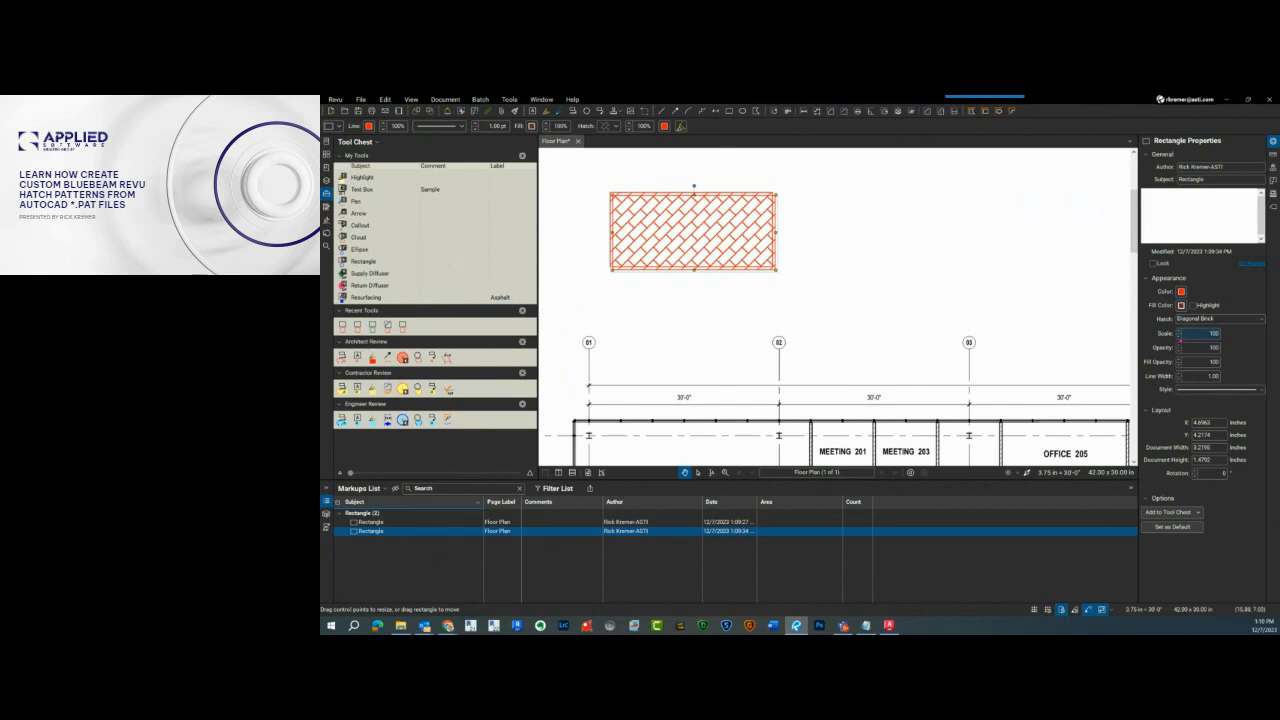
type("60")
key("Return")
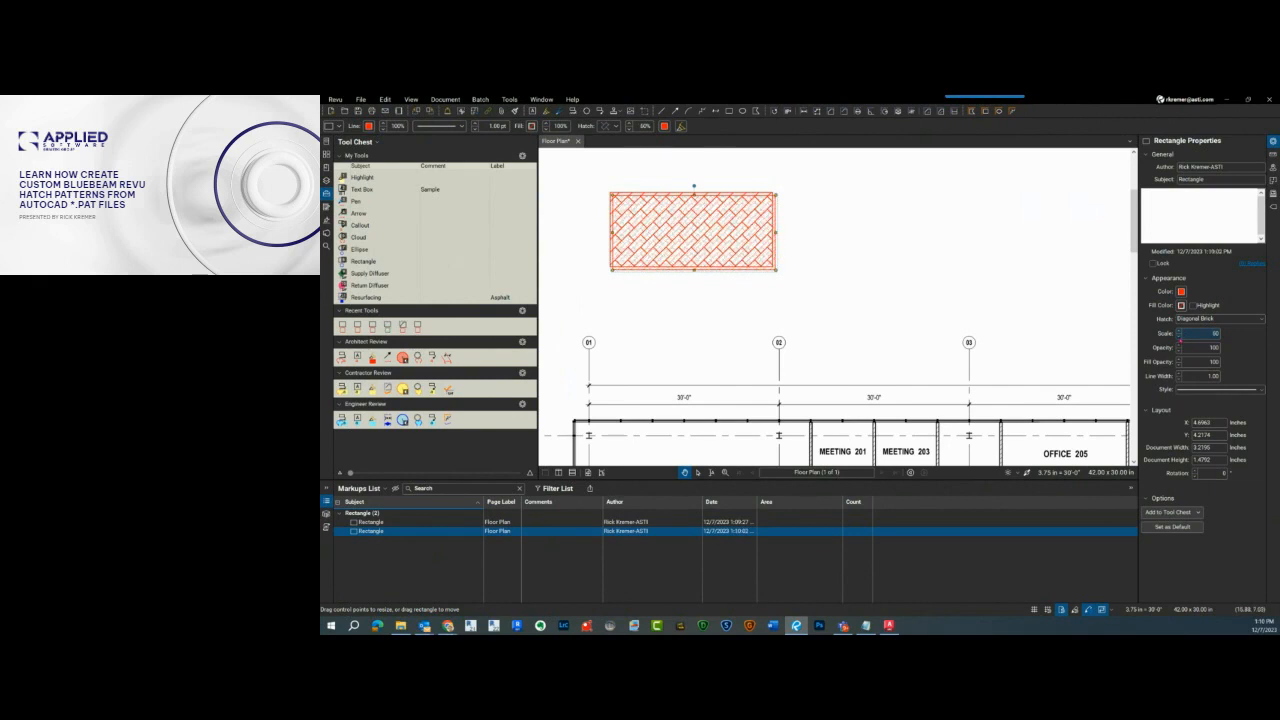
left_click(882, 305)
left_click(729, 248)
left_click_drag(726, 270, 733, 389)
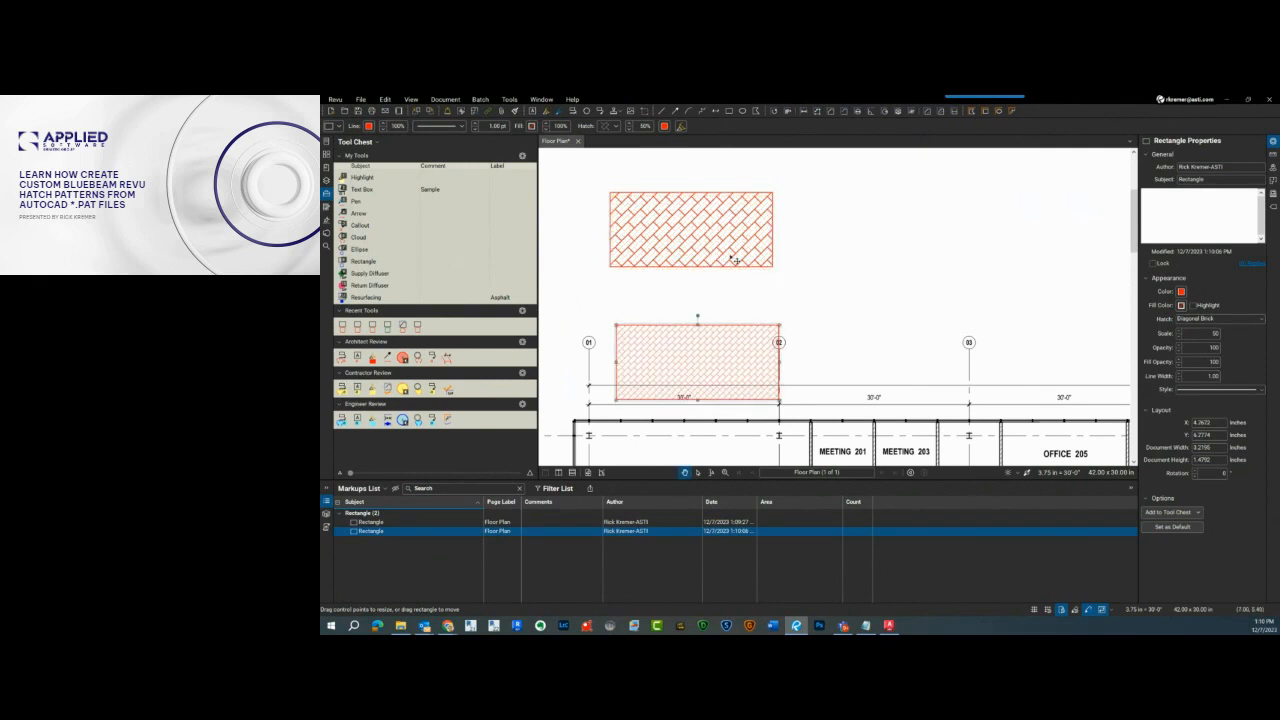
Step: Delete both brick-hatched rectangle markups from the floor plan page
left_click(731, 224)
left_click(744, 346)
right_click(745, 346)
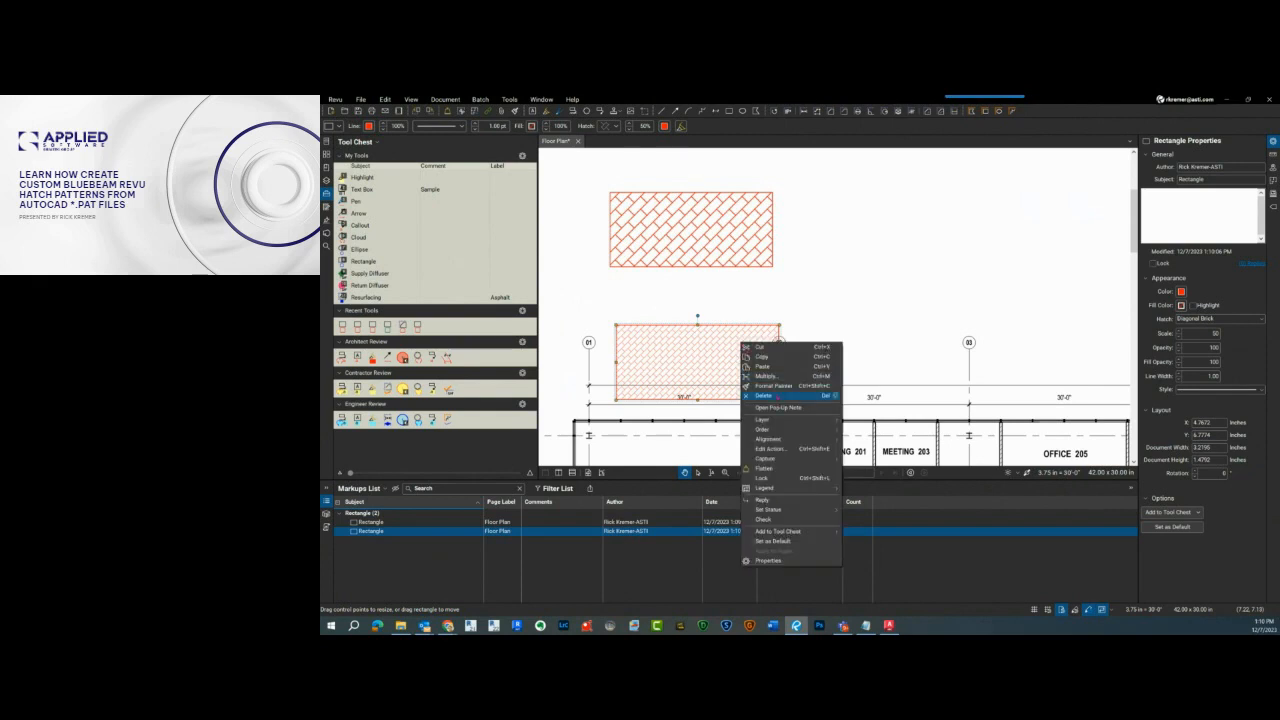
left_click(764, 396)
right_click(733, 263)
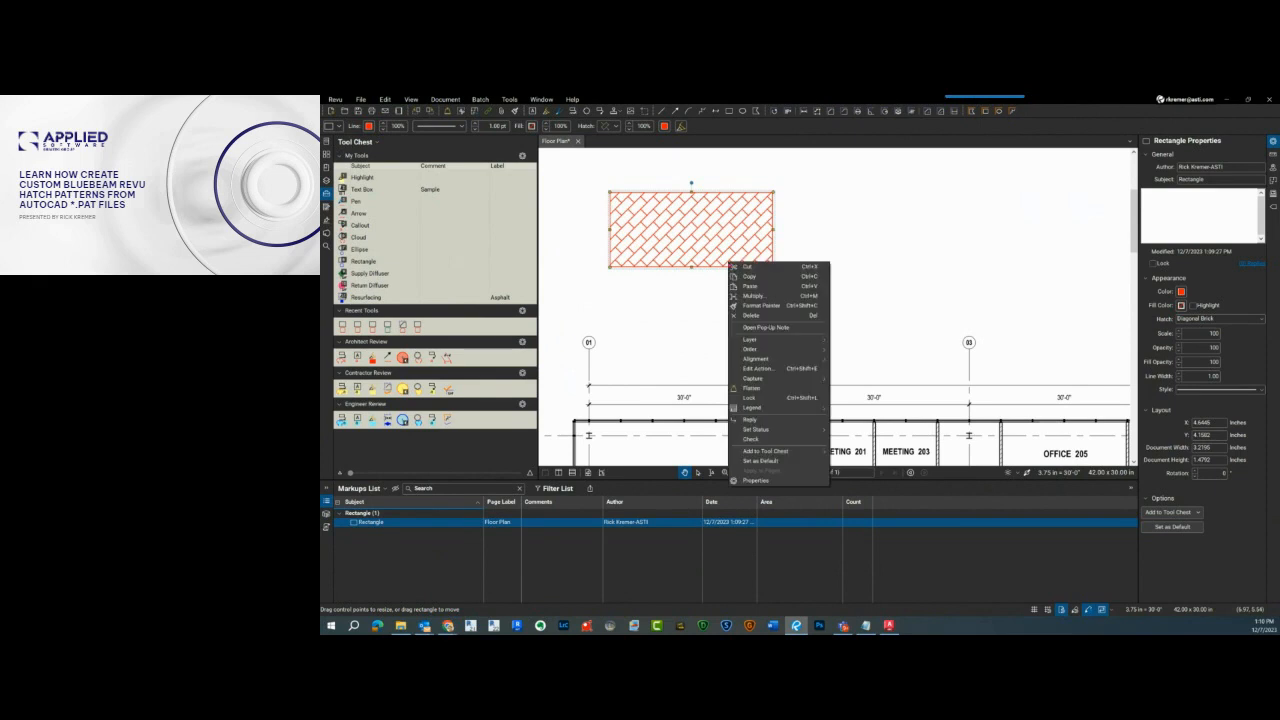
left_click(779, 318)
Step: Open the Dynamic Fill measurement tool and move its floating toolbar onto the page above the floor plan
scroll(779, 322, "down", 4)
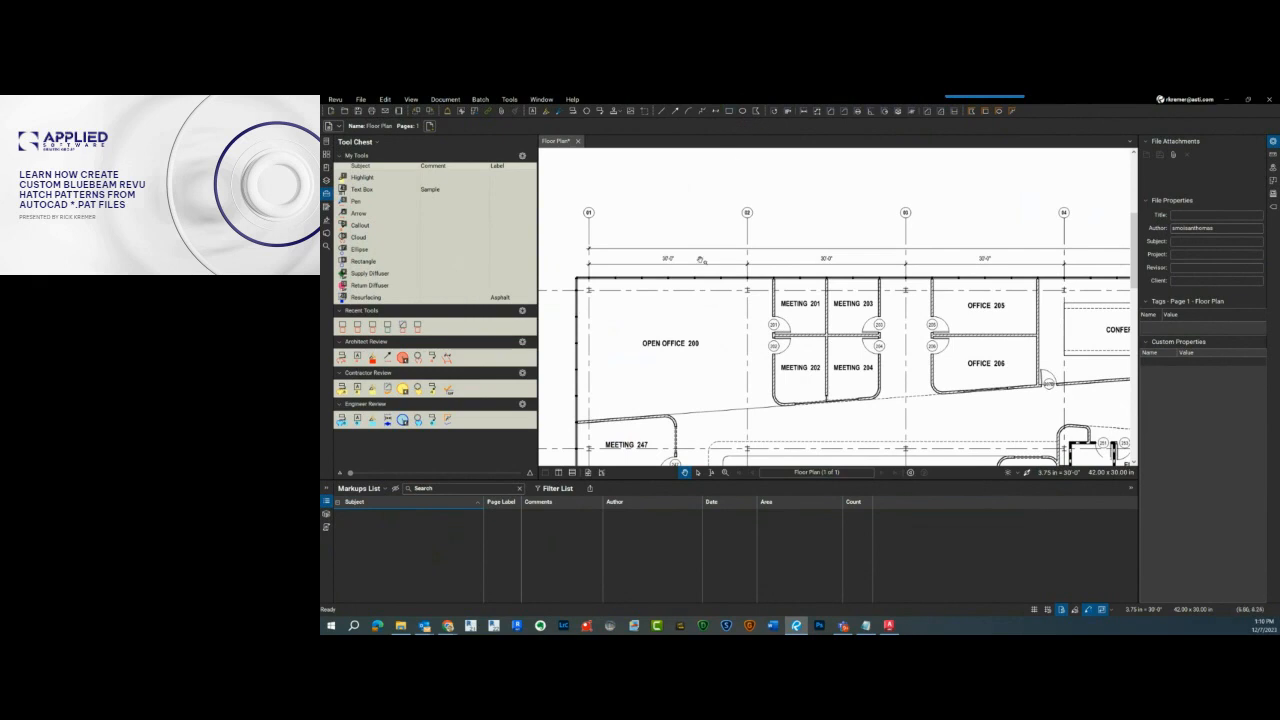
left_click(712, 336)
left_click(712, 336)
left_click(712, 336)
left_click(509, 99)
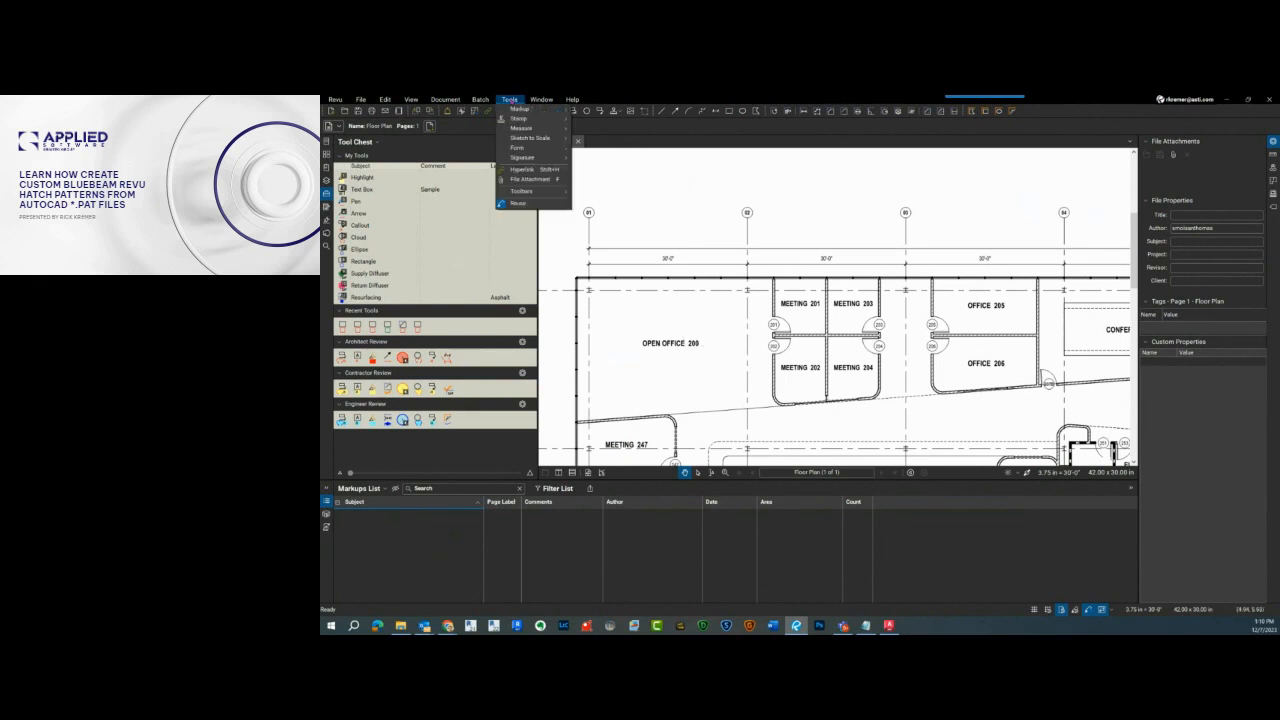
mouse_move(527, 128)
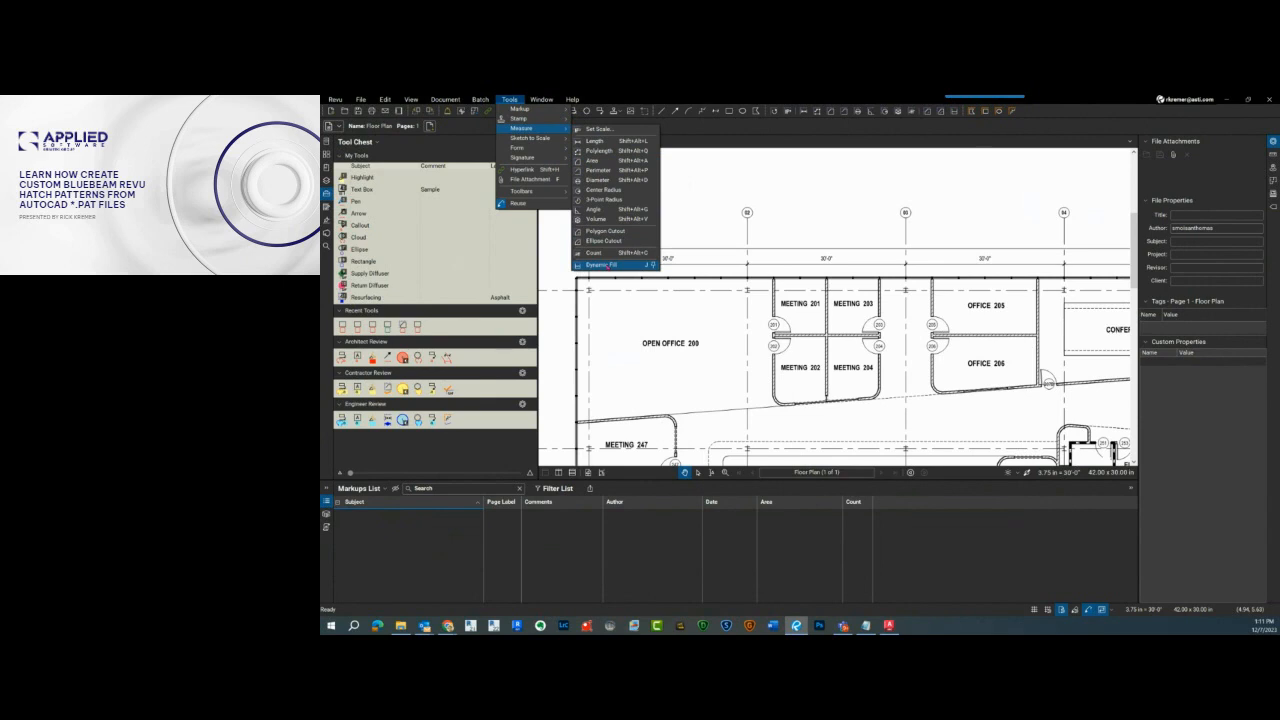
left_click(609, 265)
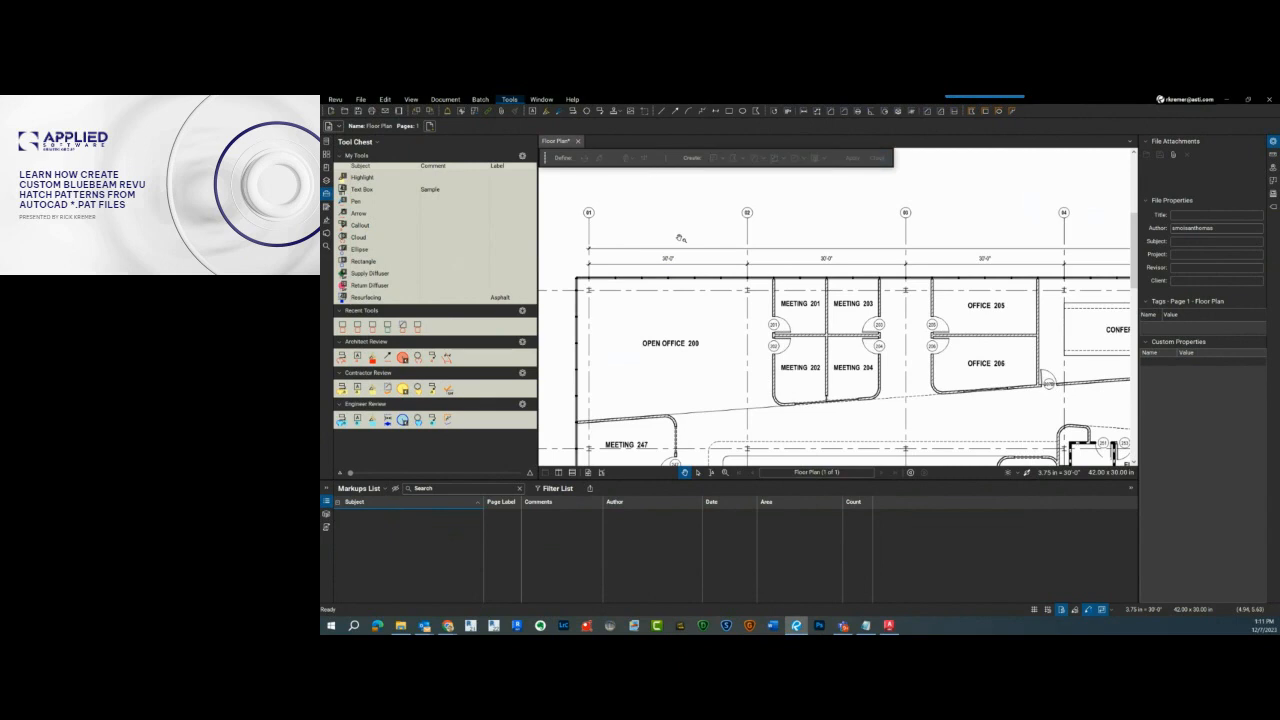
left_click_drag(542, 157, 563, 186)
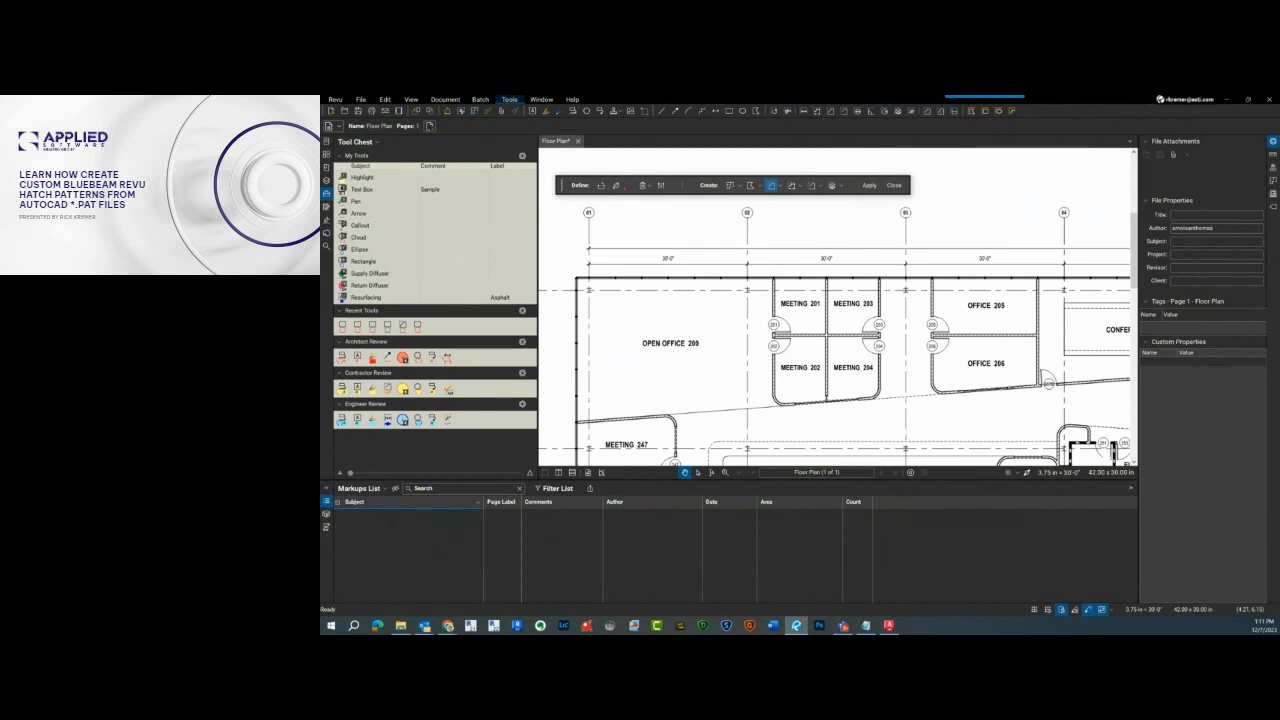
Step: Add a Dynamic Fill boundary along the wall line across doors 201 and 202, up to the exterior wall
left_click(617, 185)
left_click(616, 185)
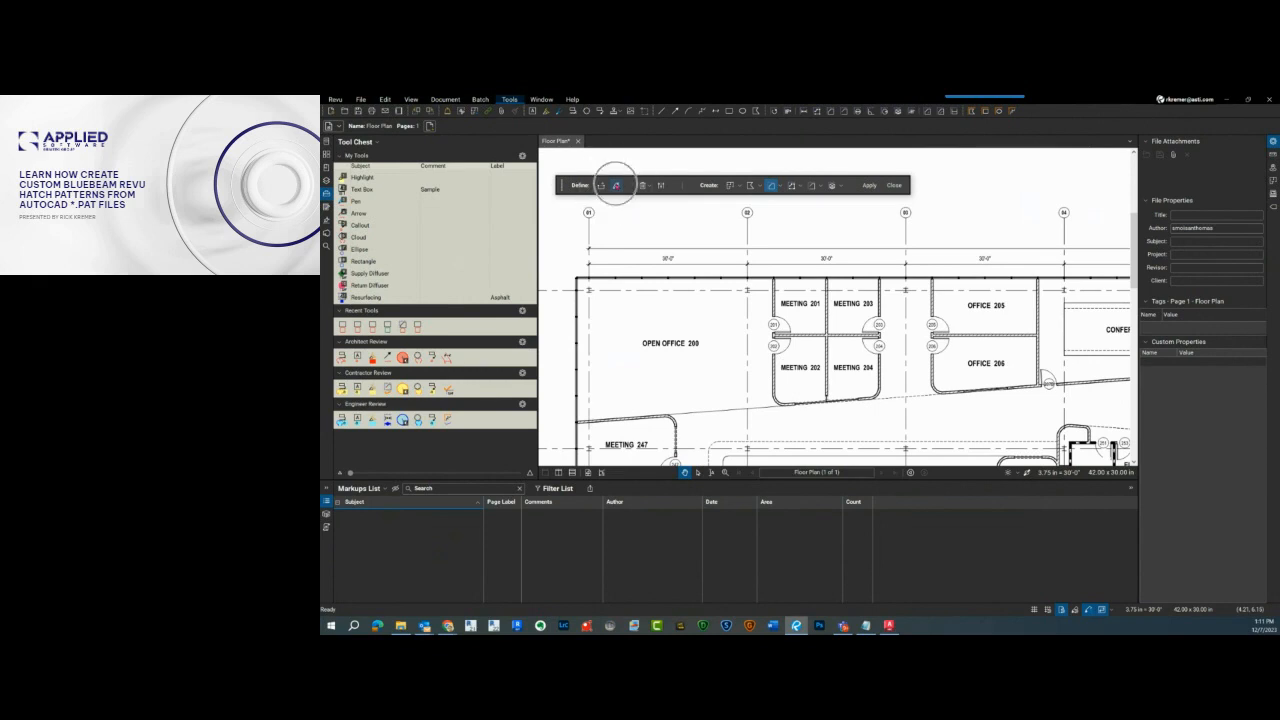
left_click(658, 306)
left_click(601, 185)
left_click(782, 322)
left_click(601, 185)
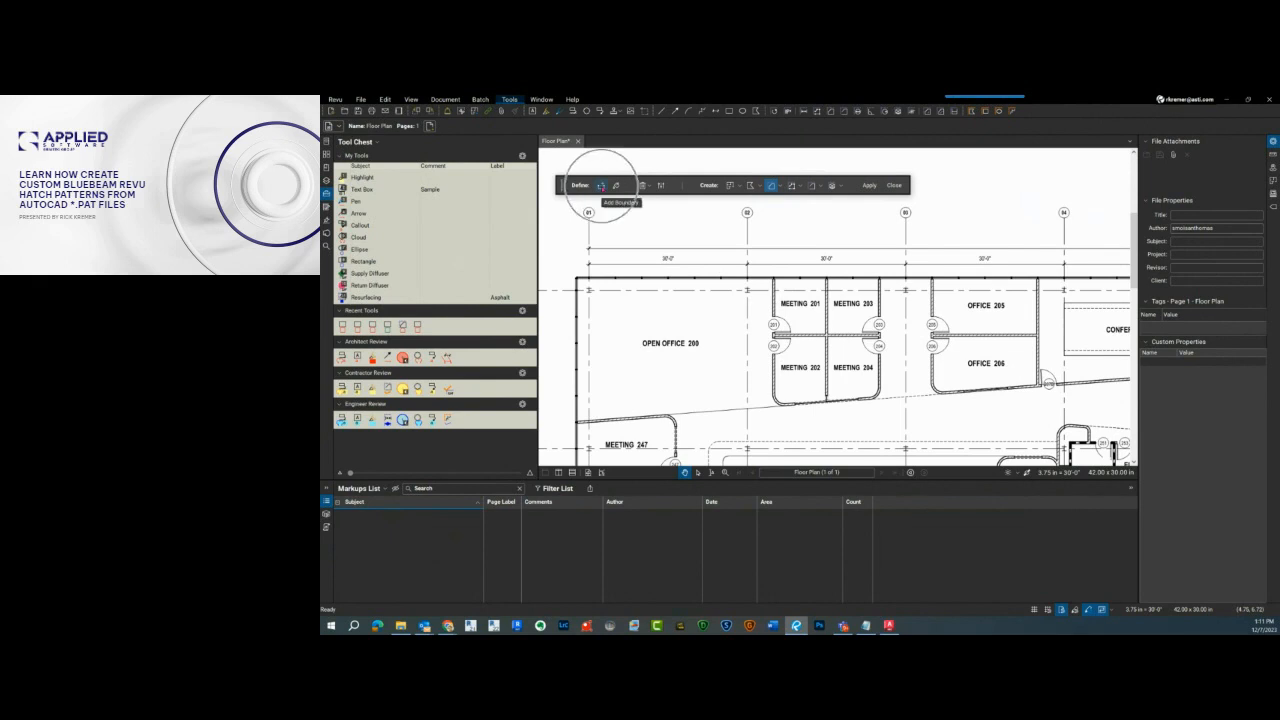
scroll(776, 354, "up", 4)
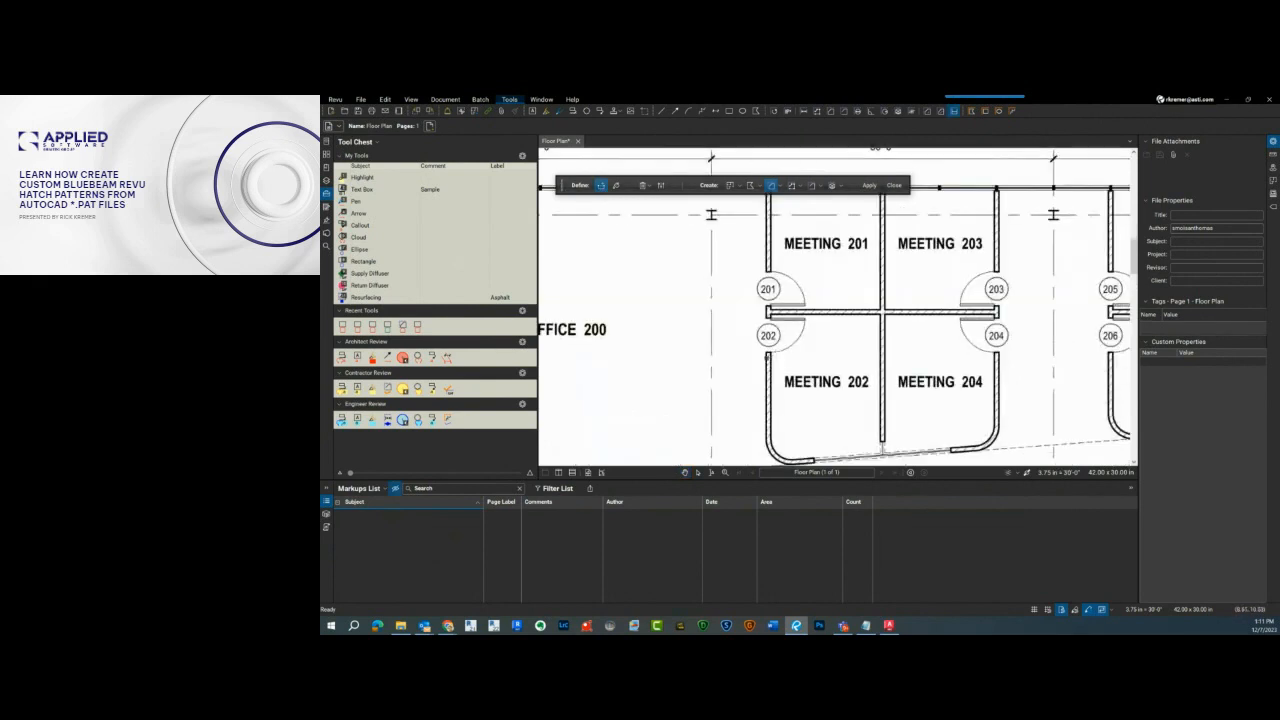
scroll(766, 352, "up", 3)
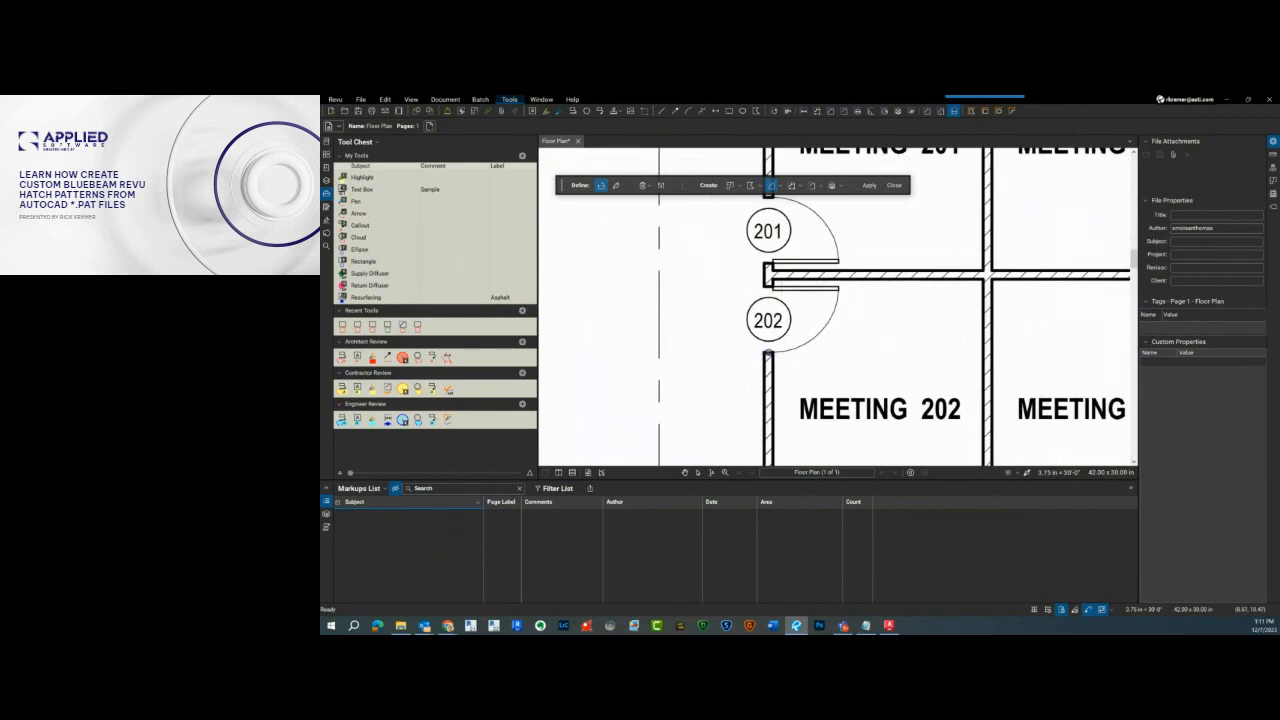
scroll(767, 352, "down", 3)
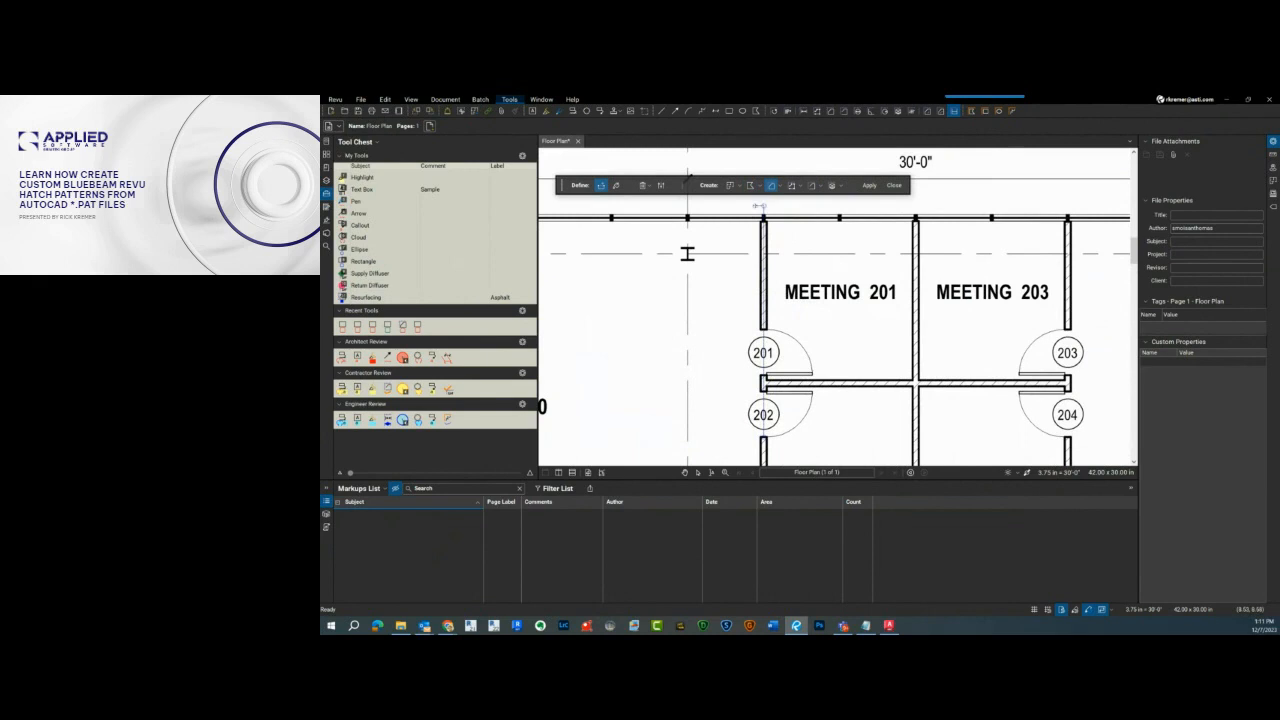
scroll(838, 308, "down", 3)
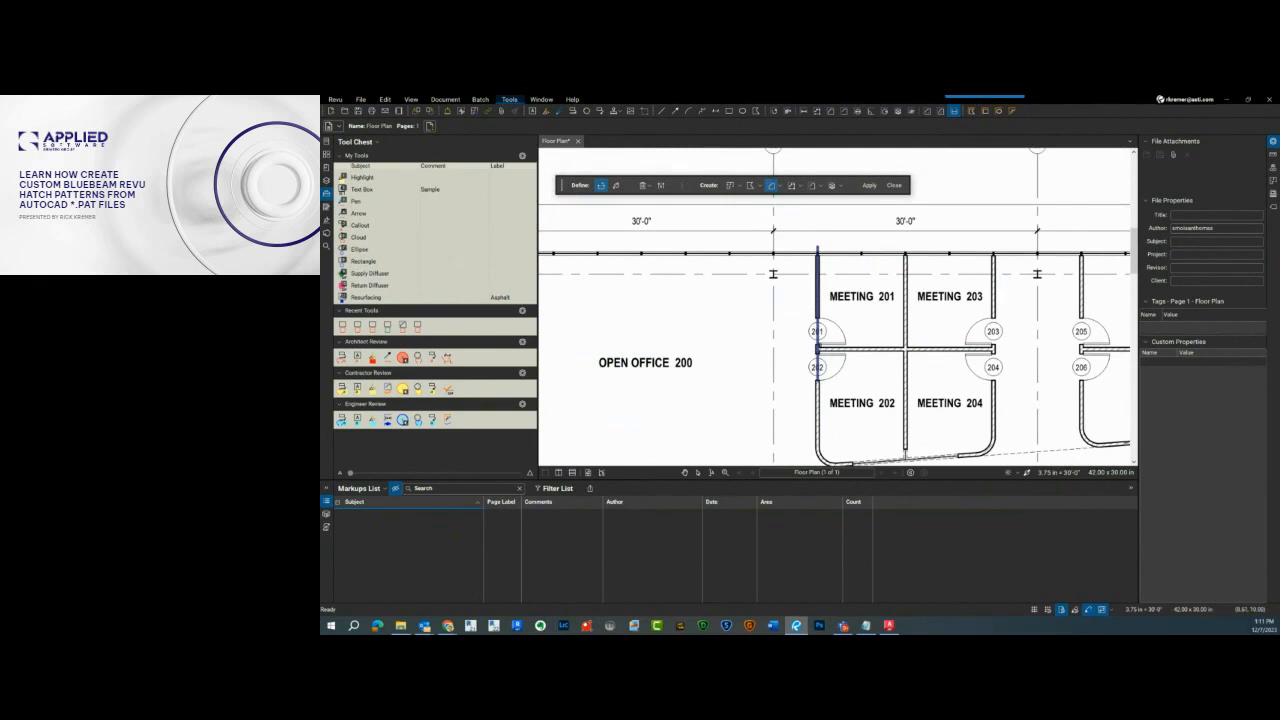
scroll(816, 350, "down", 2)
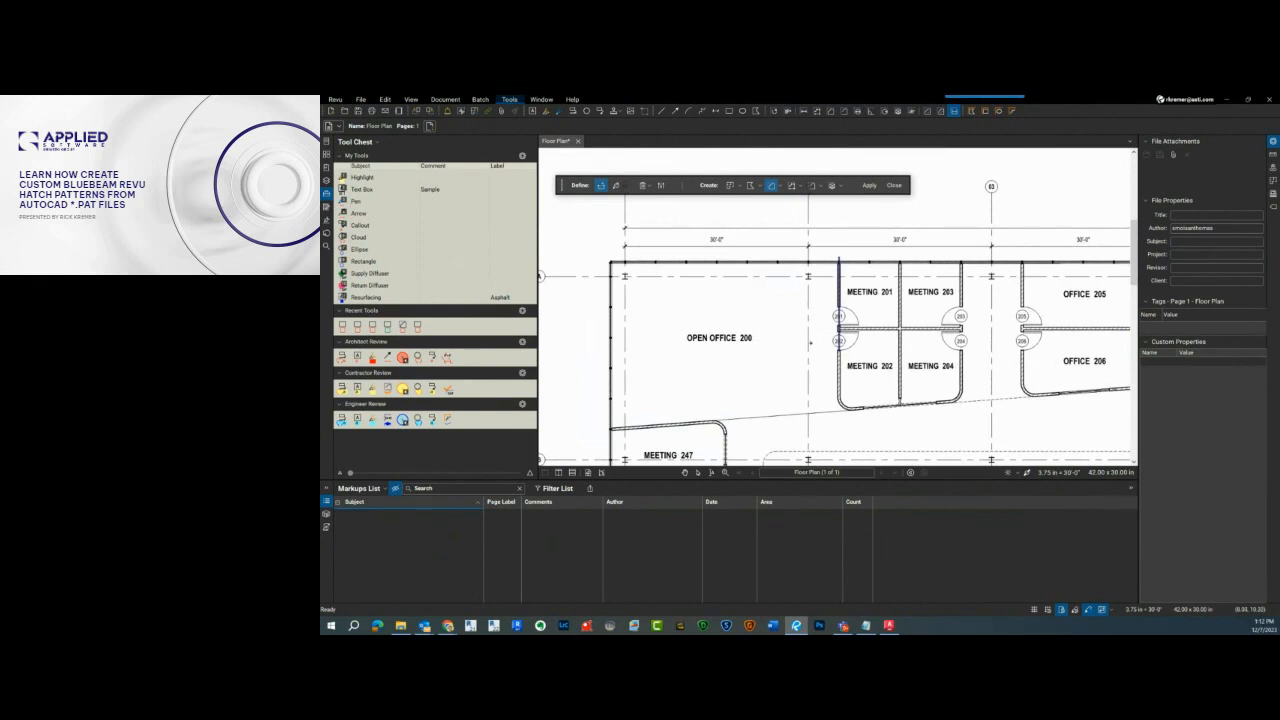
Step: Fill the Open Office 200 area with Dynamic Fill, up to the boundary at doors 201 and 202
left_click(616, 185)
mouse_move(636, 400)
left_mouse_down()
mouse_move(652, 312)
mouse_move(700, 328)
mouse_move(766, 266)
mouse_move(794, 372)
mouse_move(826, 300)
mouse_move(840, 410)
left_mouse_up()
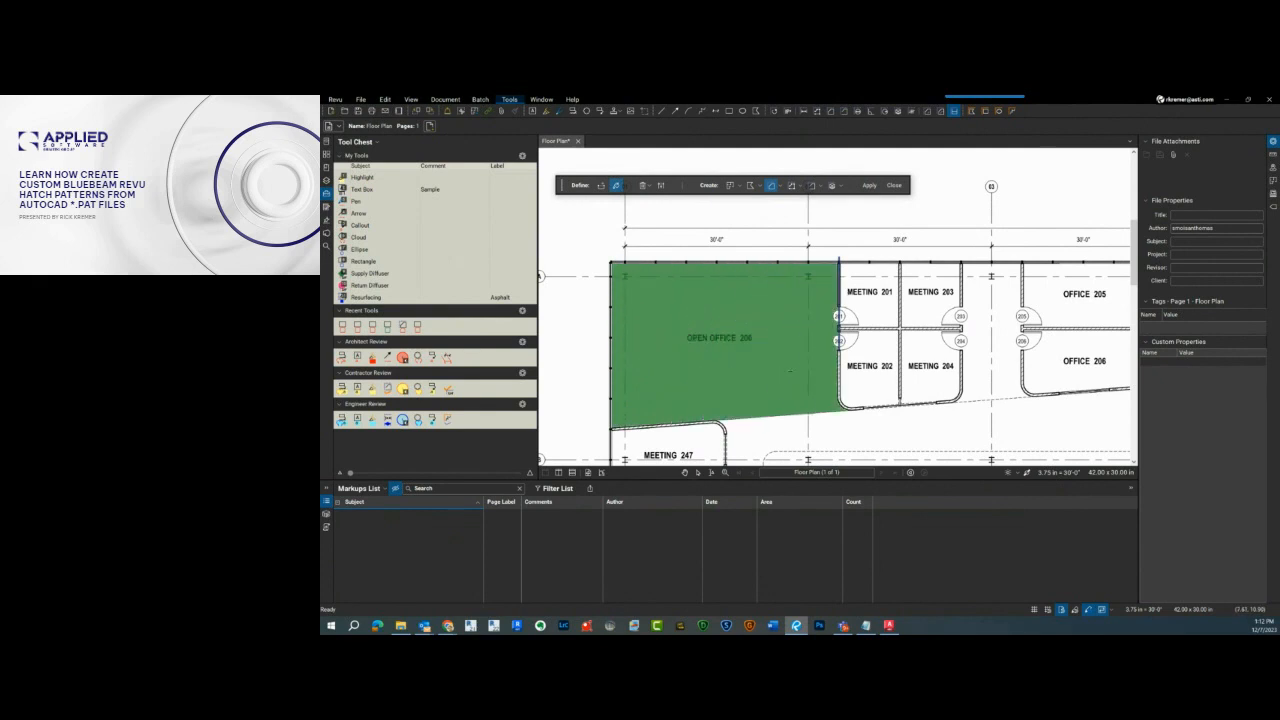
scroll(838, 340, "up", 3)
scroll(846, 340, "down", 1)
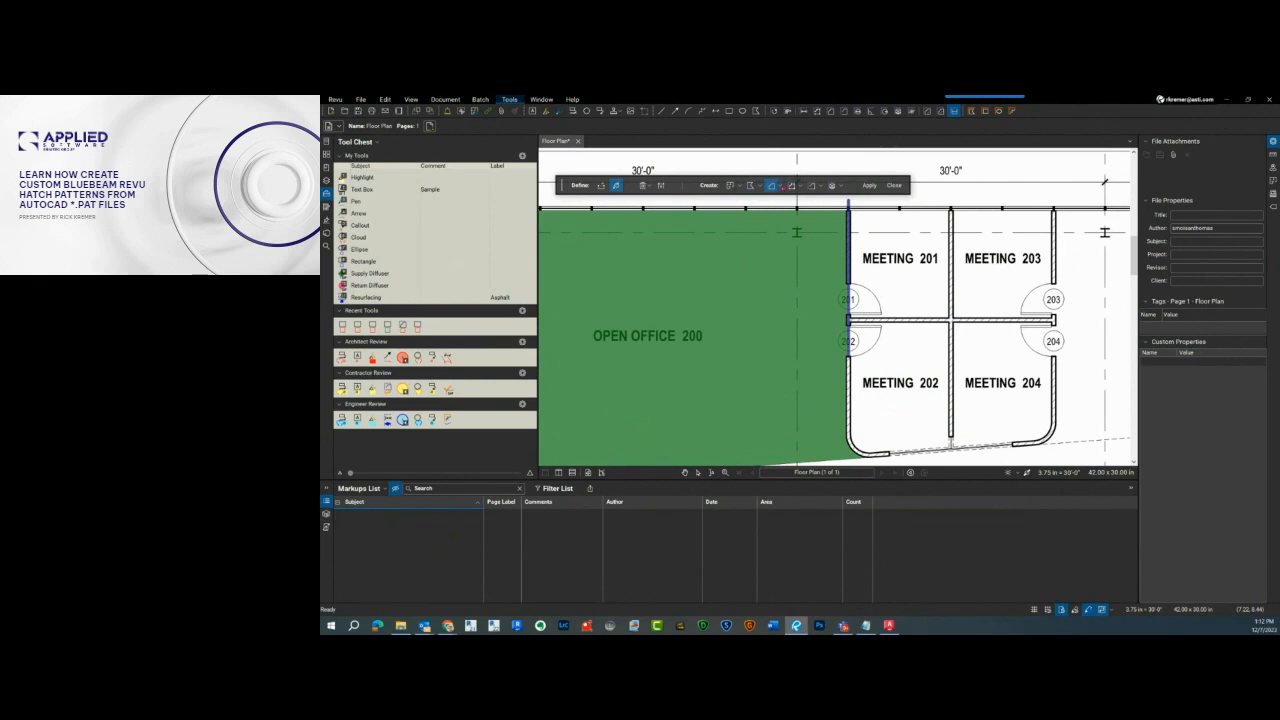
Step: Create an area measurement with default properties from the Open Office 200 fill and close Dynamic Fill
left_click(782, 187)
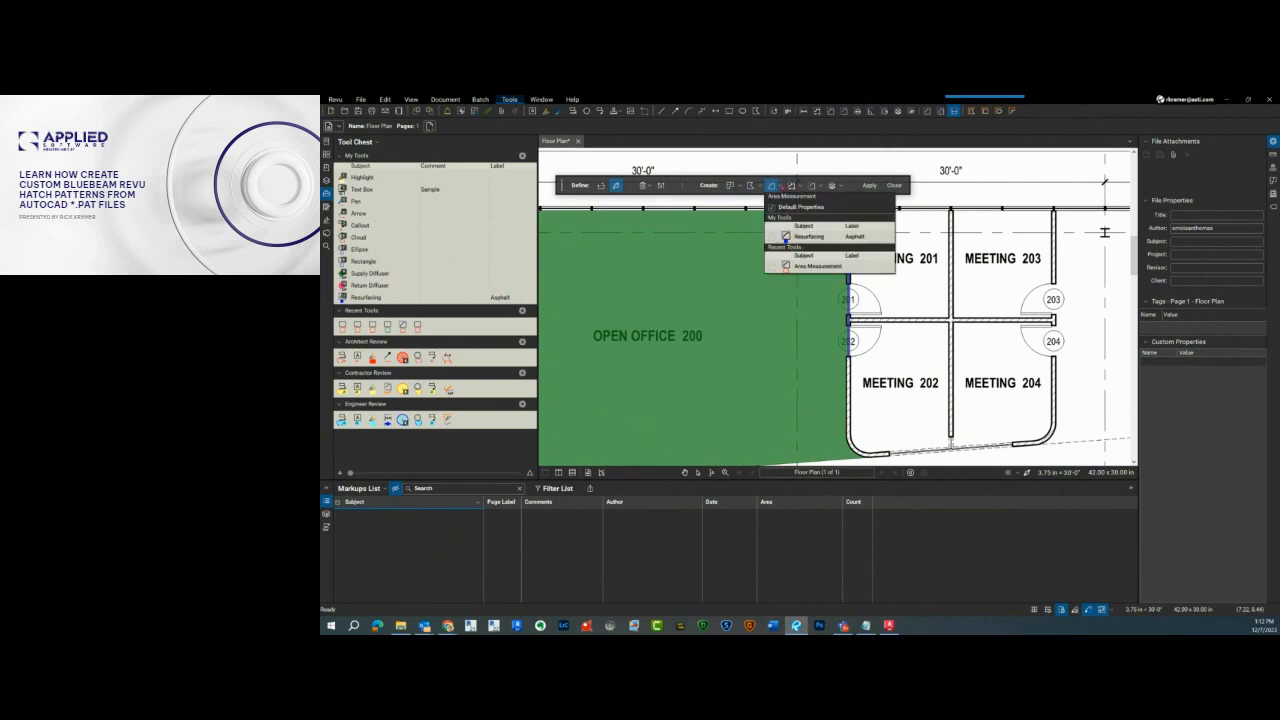
left_click(786, 238)
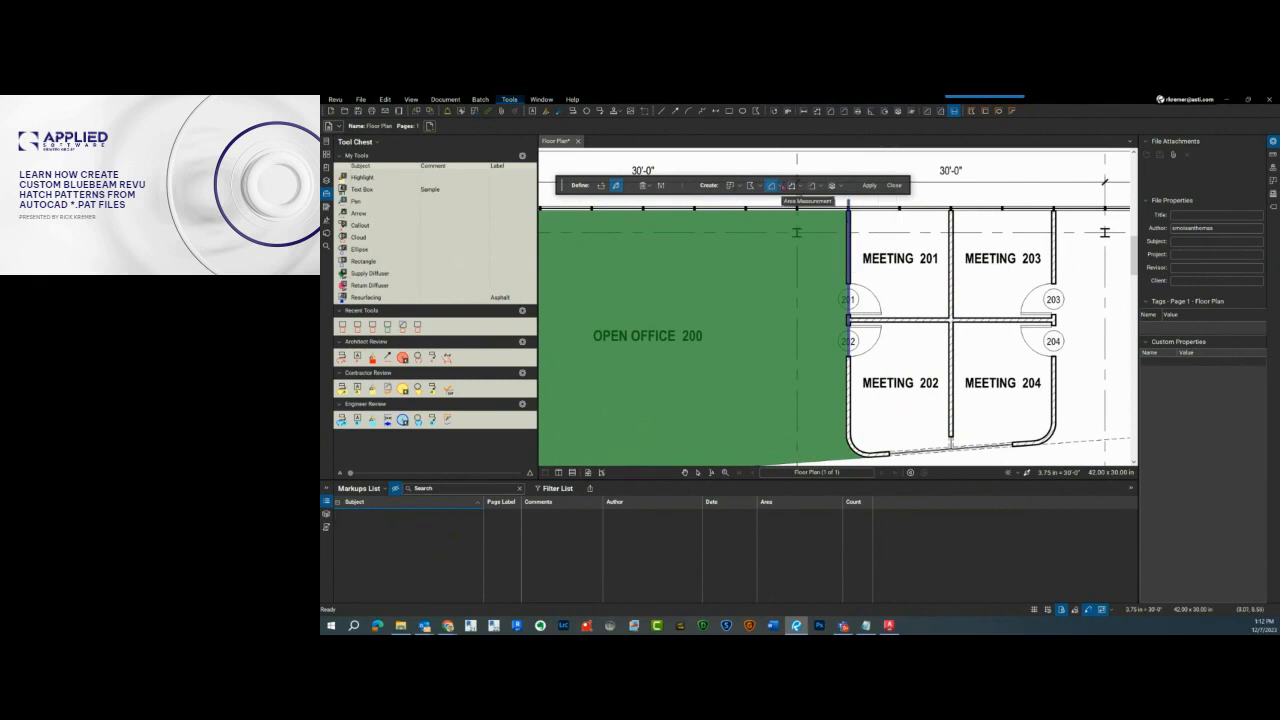
left_click(785, 189)
left_click(785, 189)
left_click(780, 187)
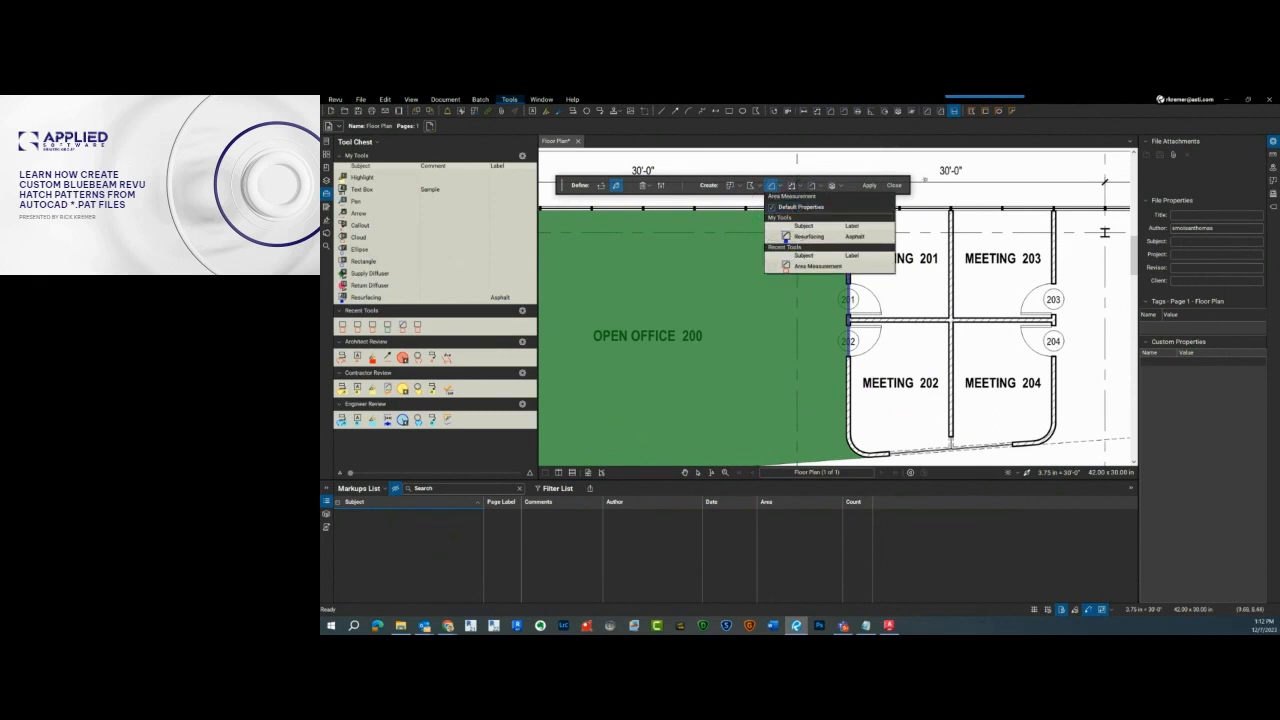
left_click(800, 207)
left_click(894, 185)
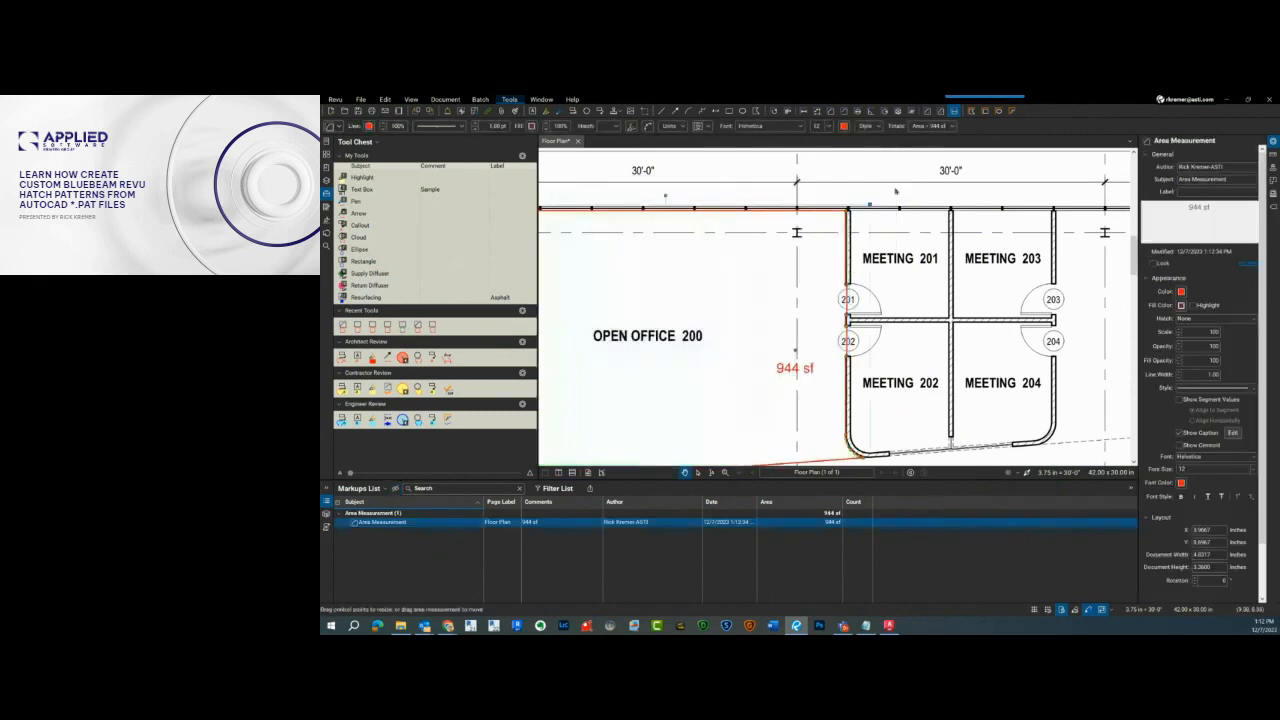
Step: Move the area measurement's caption directly below the OPEN OFFICE 200 room name
scroll(771, 394, "down", 2)
left_click(833, 401)
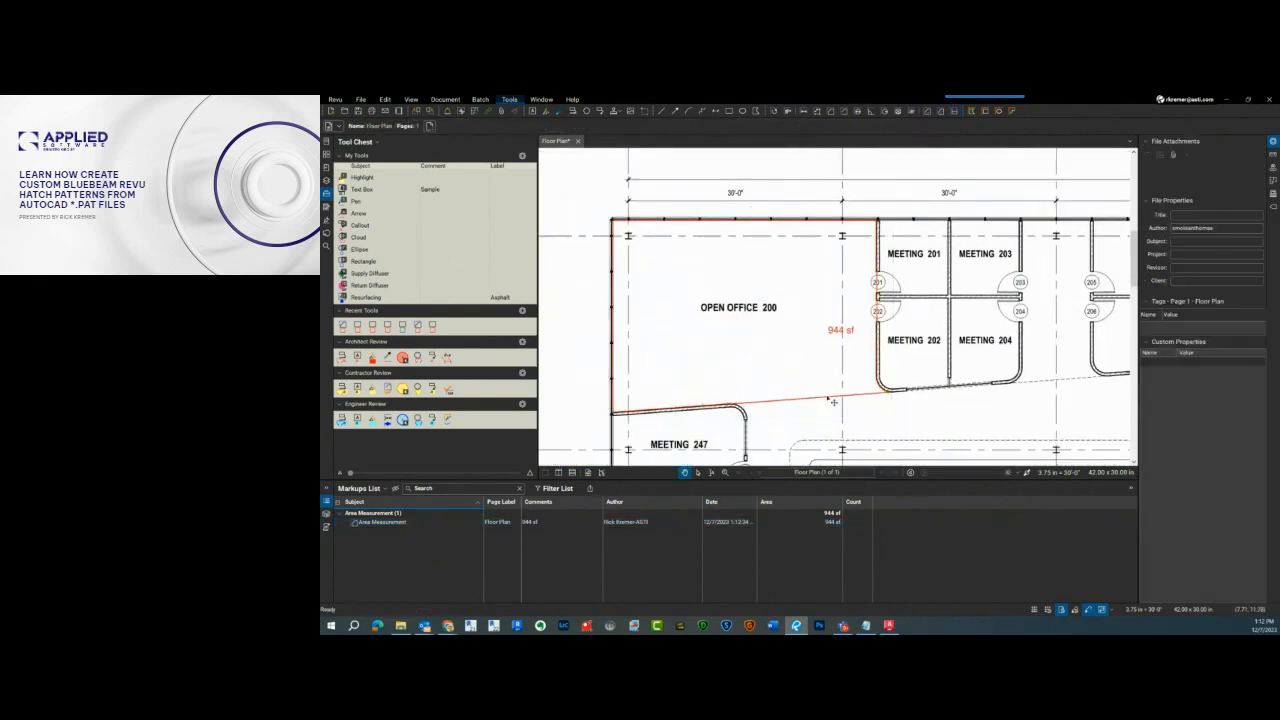
left_click(834, 331)
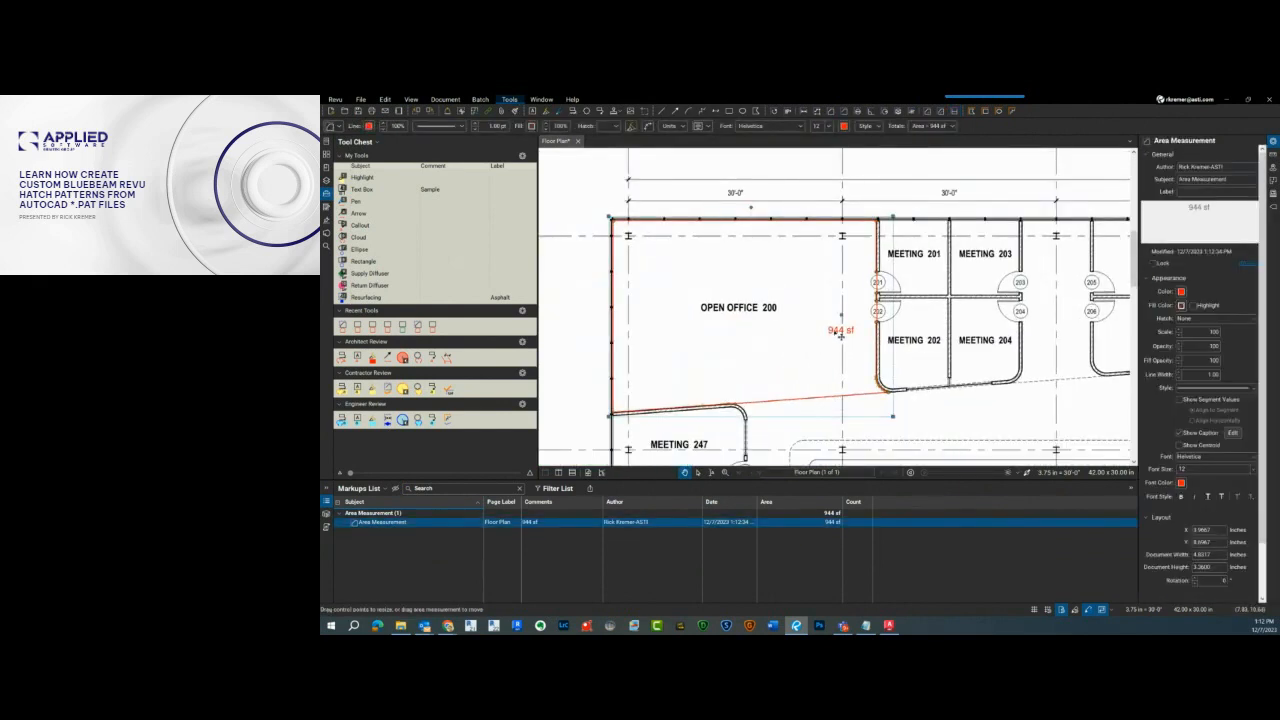
left_click_drag(834, 331, 737, 338)
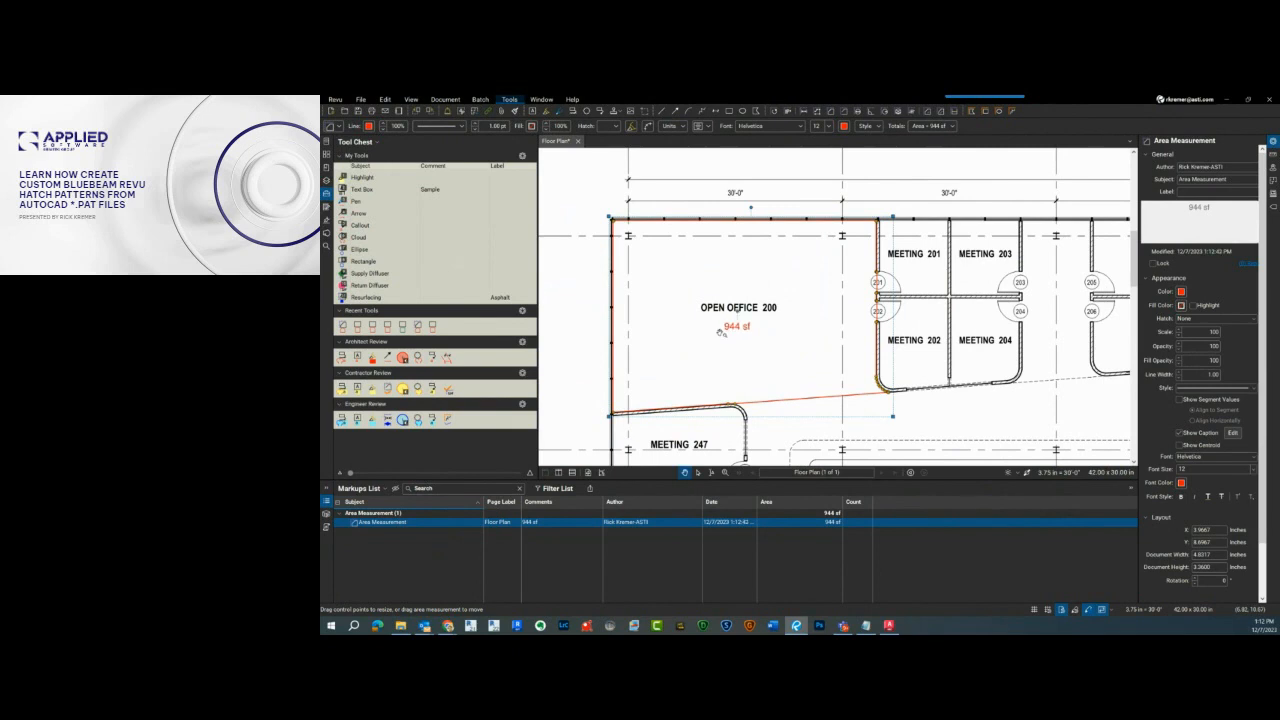
Step: Apply the Weave hatch to the Open Office 200 area measurement with a hatch scale of 60
left_click(788, 410)
left_click(791, 404)
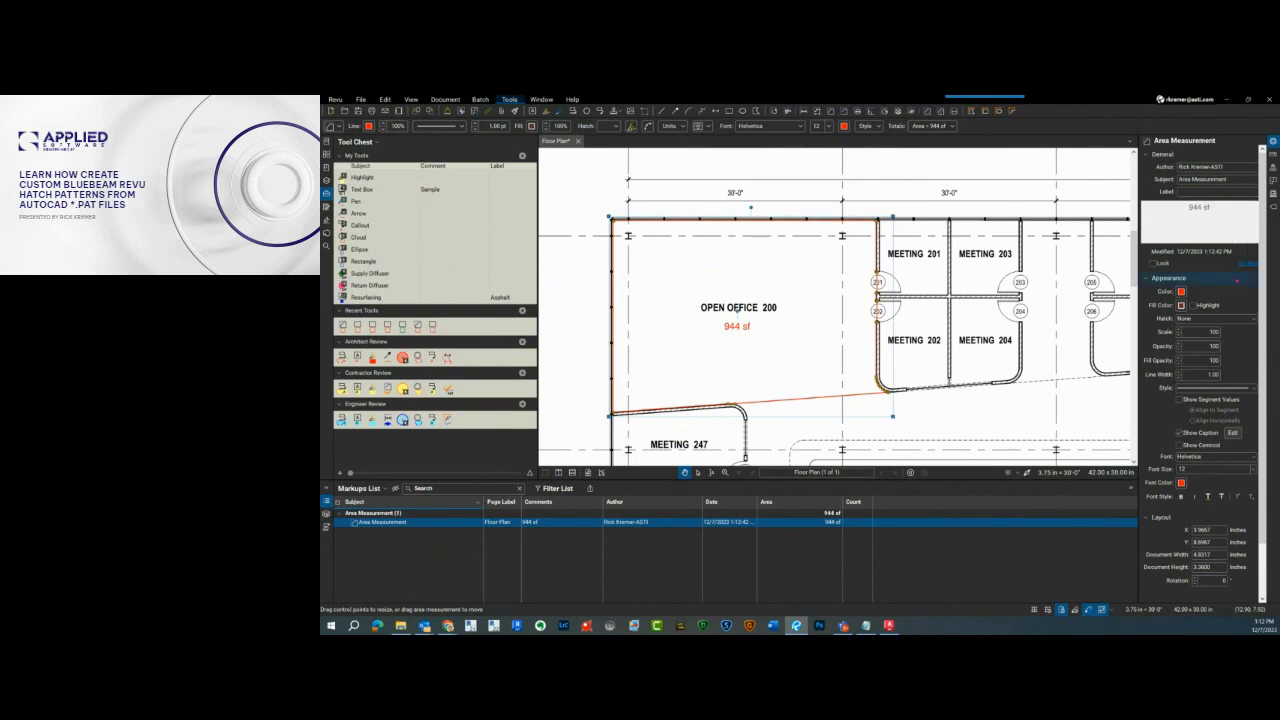
left_click(1242, 319)
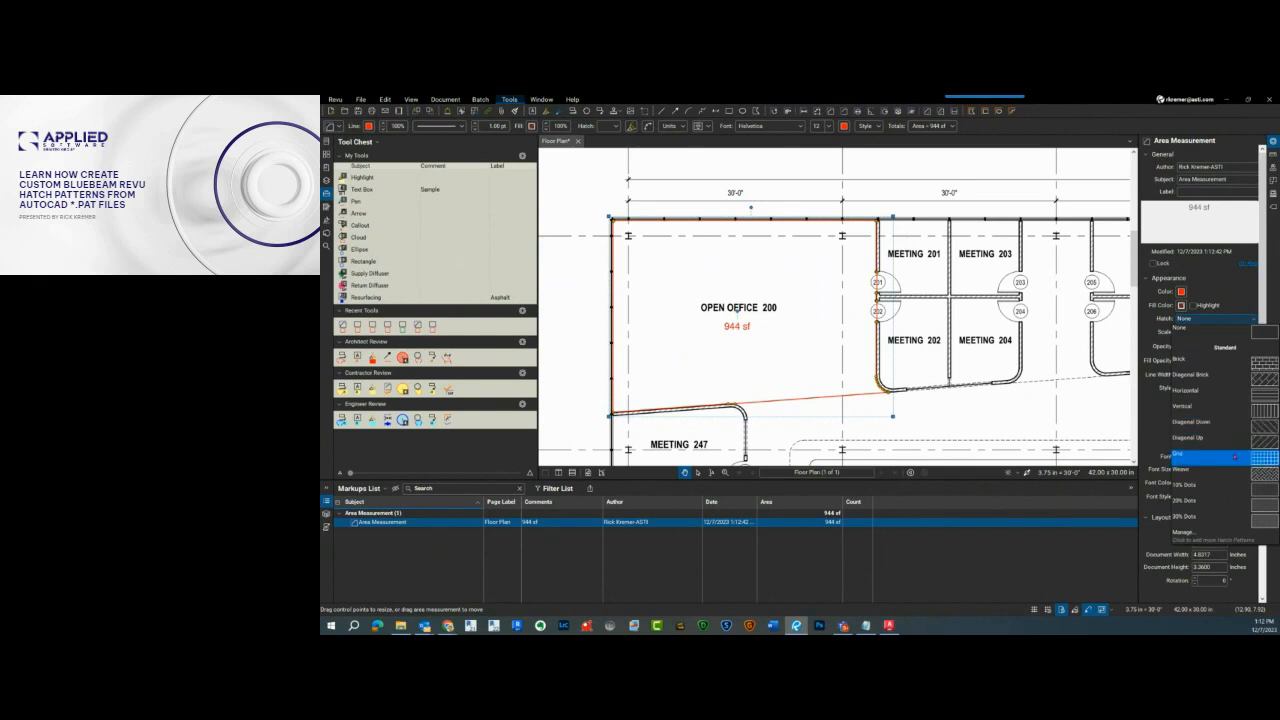
left_click(1230, 470)
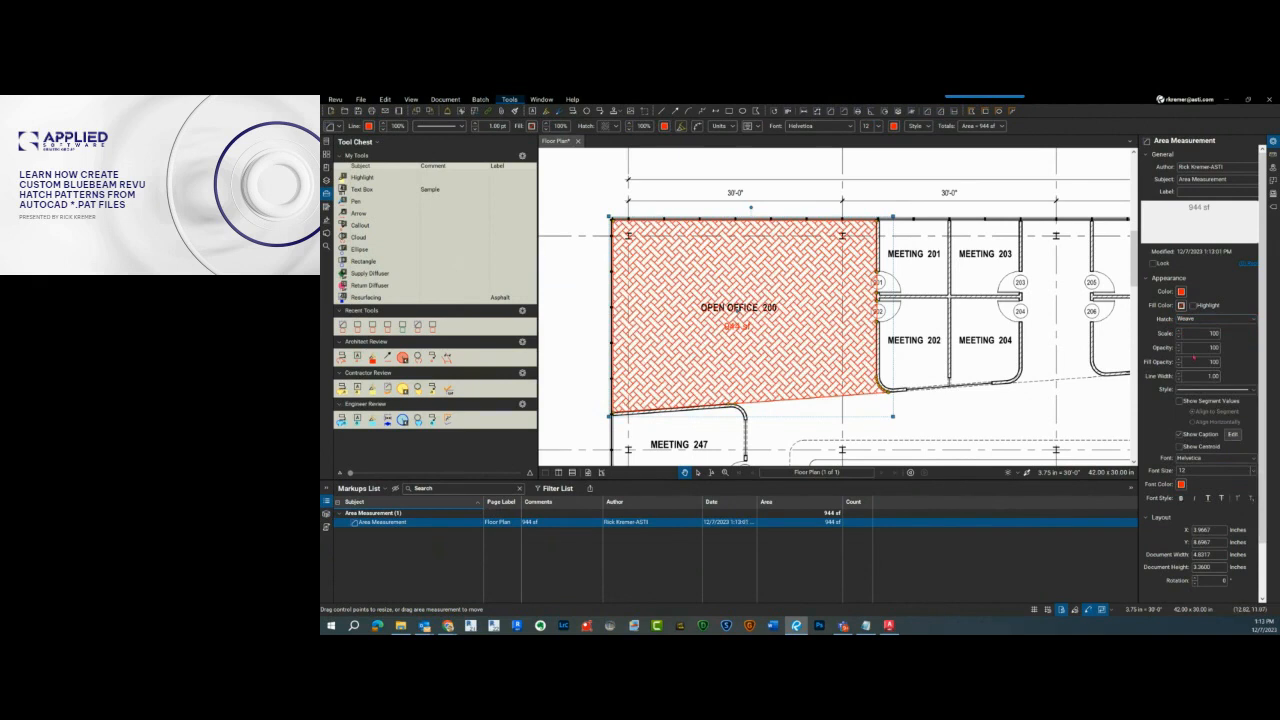
key("Return")
key("Escape")
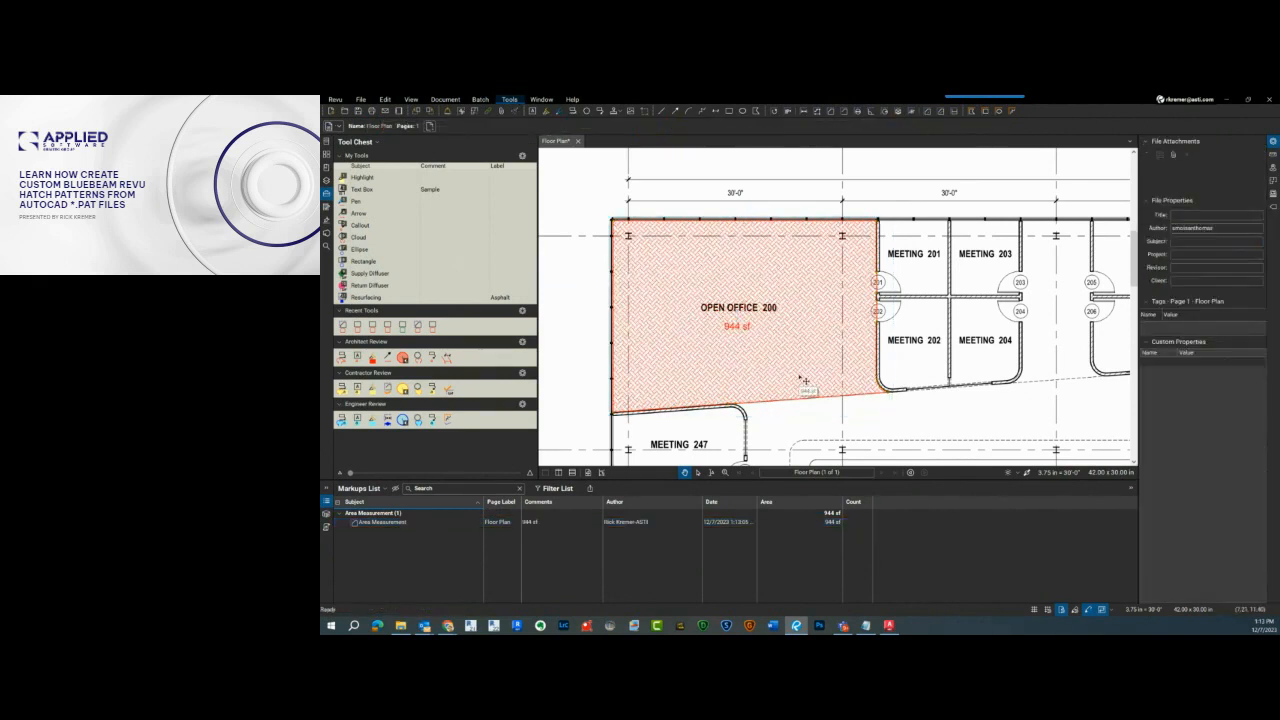
Step: Set the line colour and fill colour of the hatched Open Office 200 measurement to blue
left_click(806, 390)
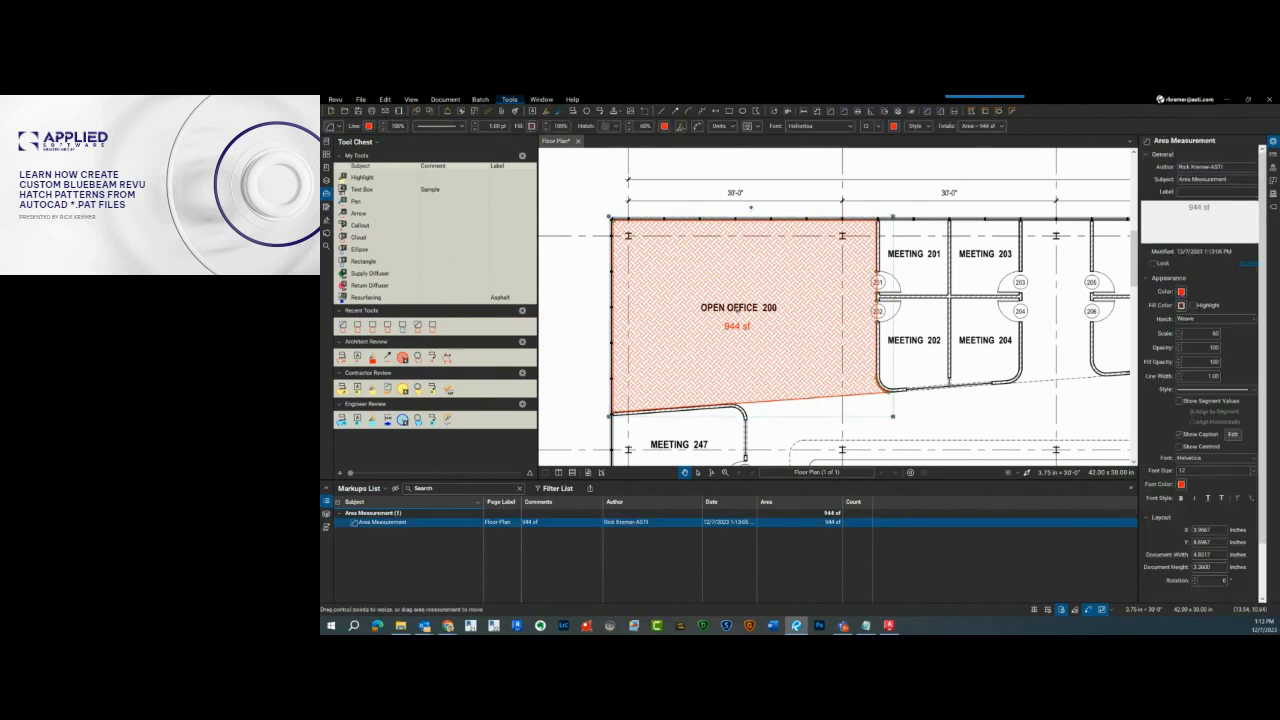
left_click(1181, 291)
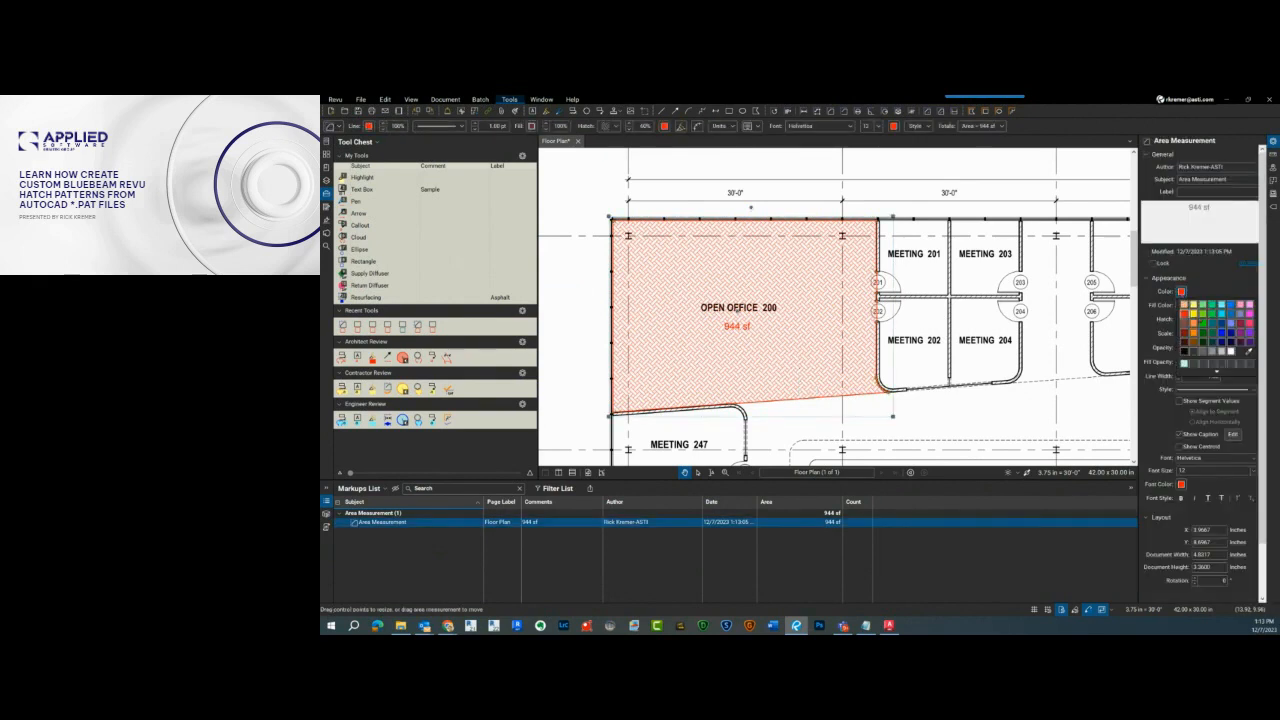
left_click(1226, 307)
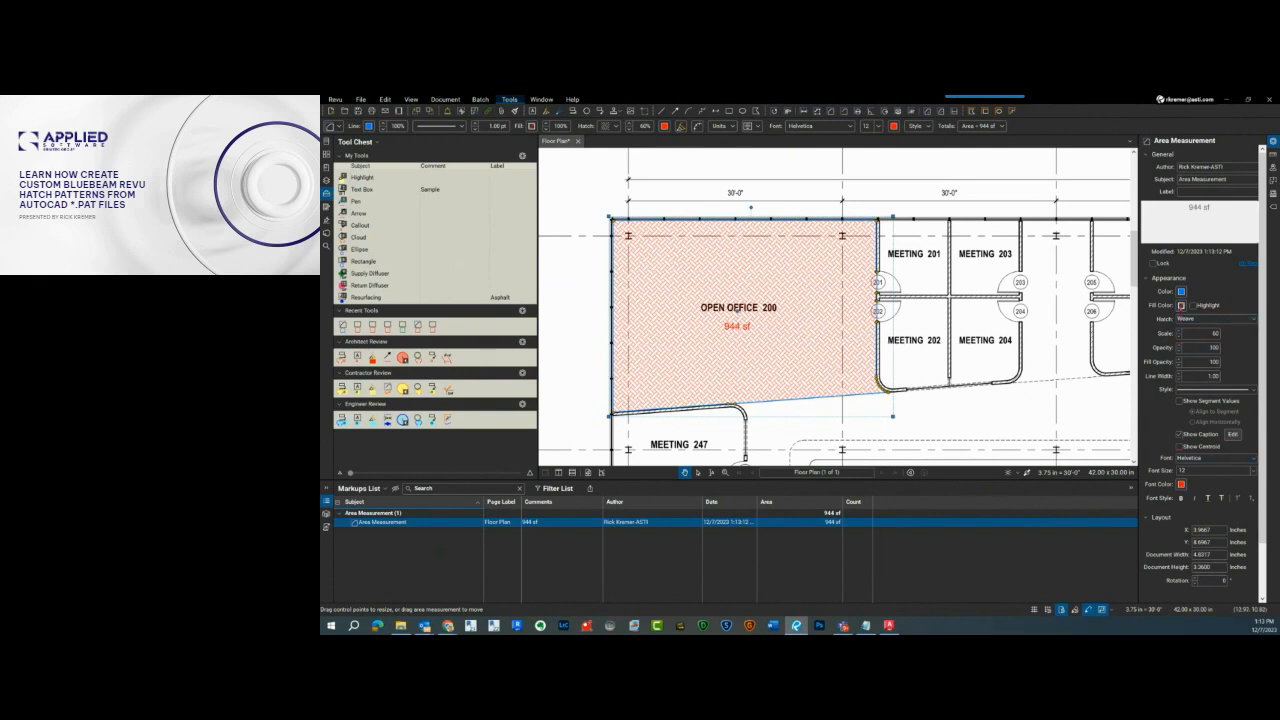
left_click(1181, 305)
left_click(1228, 321)
Step: Delete the hatched area measurement and fill Open Office 200 again with Dynamic Fill
right_click(859, 331)
left_click(899, 381)
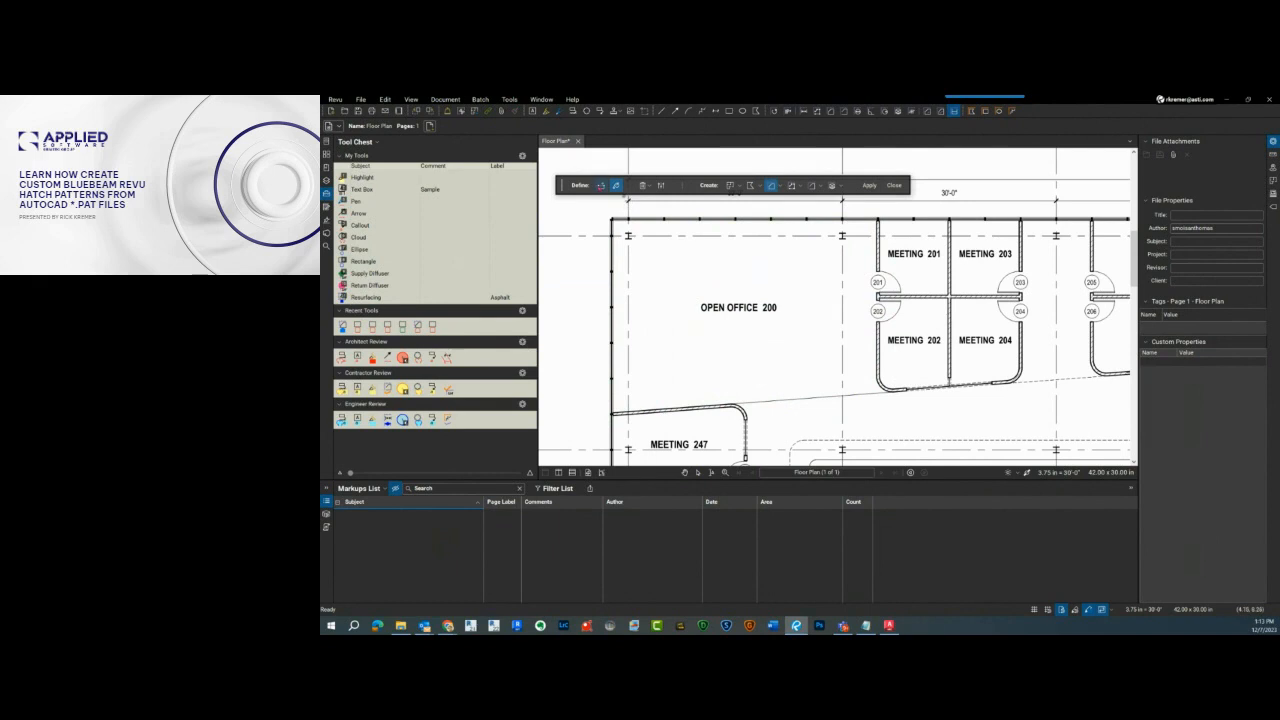
mouse_move(638, 370)
left_mouse_down()
mouse_move(647, 292)
mouse_move(768, 380)
mouse_move(825, 345)
mouse_move(833, 302)
mouse_move(700, 235)
mouse_move(885, 305)
mouse_move(795, 276)
left_mouse_up()
left_click_drag(880, 289, 882, 290)
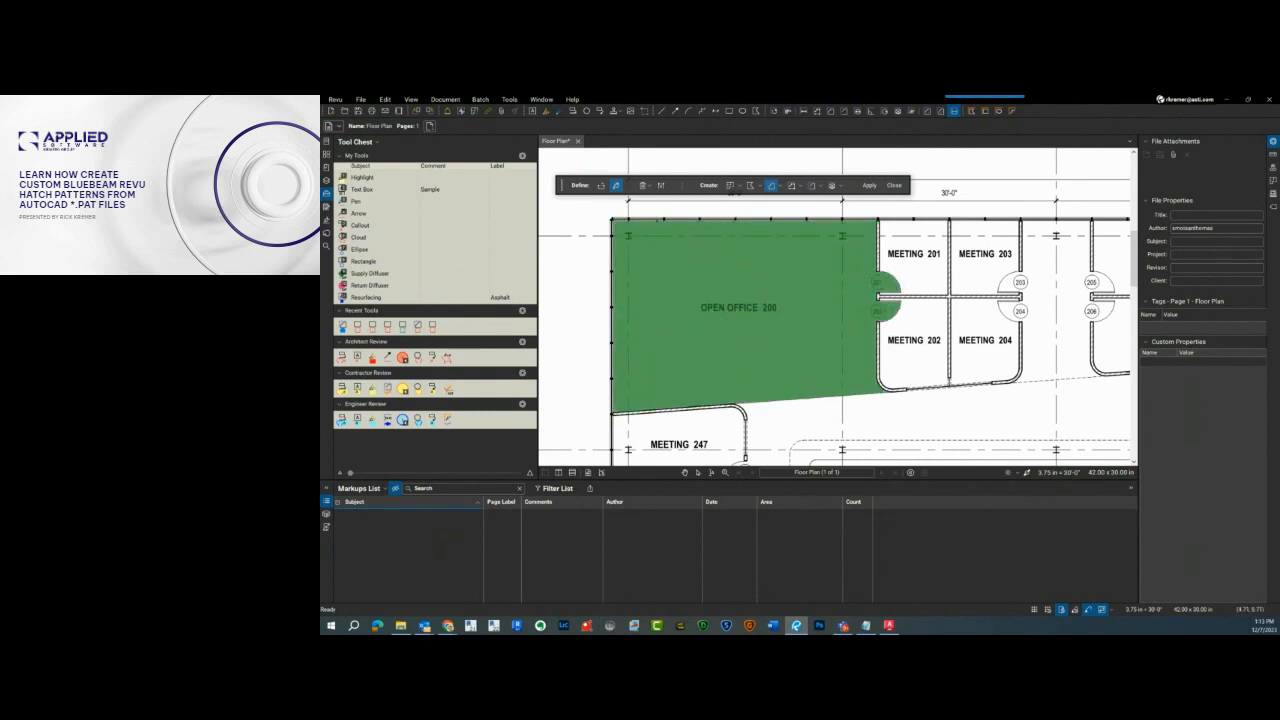
Step: Add a boundary across the openings of doors 201 and 202 and create the Open Office 200 area measurement
left_click(601, 185)
scroll(880, 260, "up", 5)
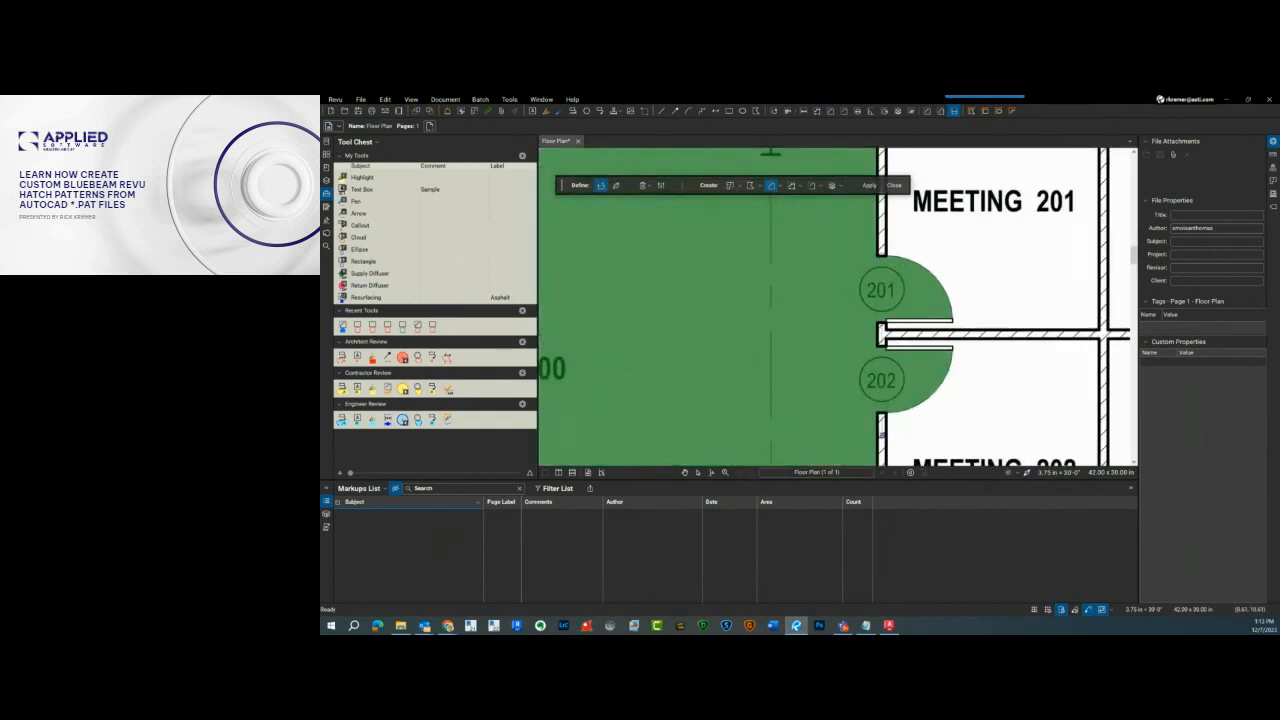
left_click(881, 435)
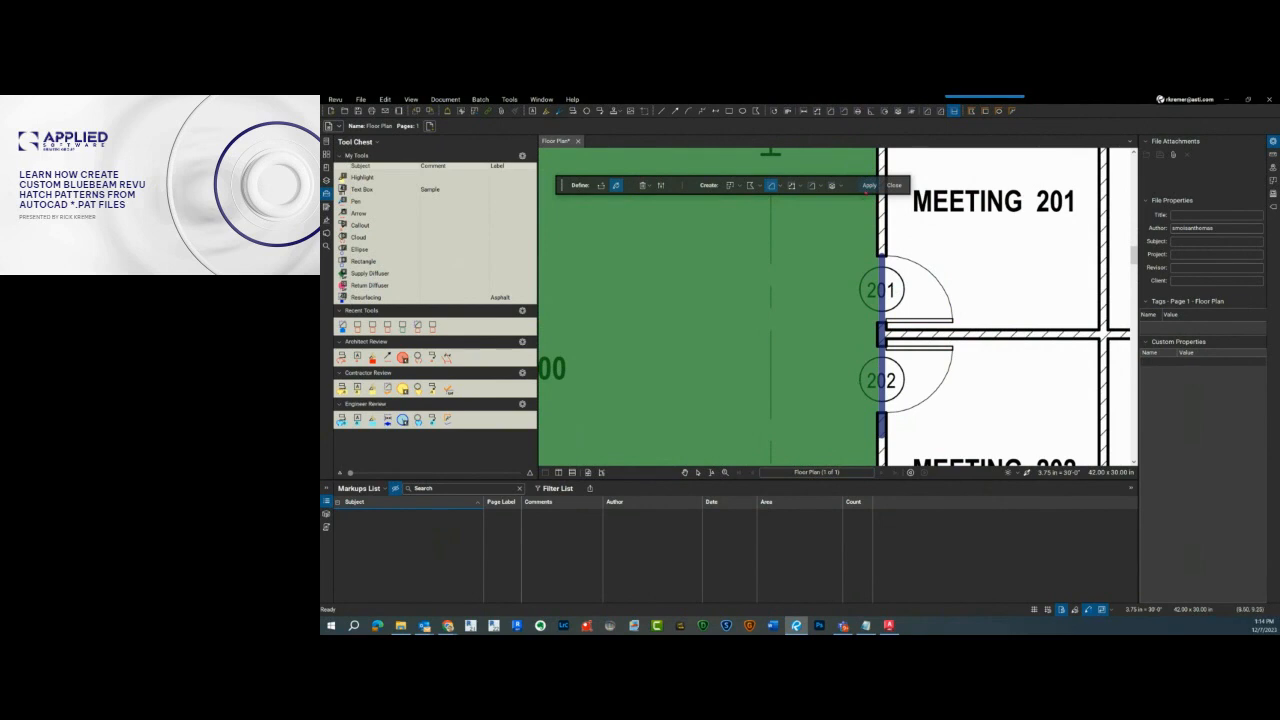
left_click(866, 186)
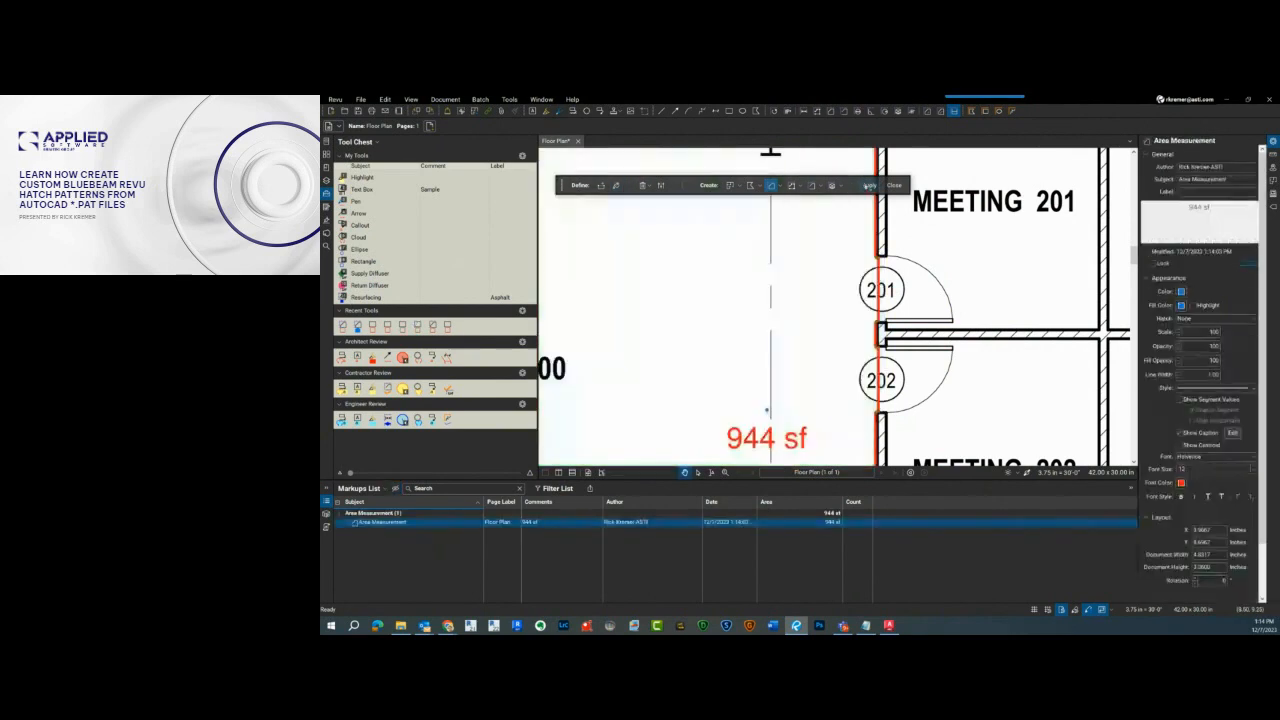
Step: Move the new measurement's caption below the OPEN OFFICE 200 room name and close Dynamic Fill
scroll(866, 192, "down", 3)
key("Escape")
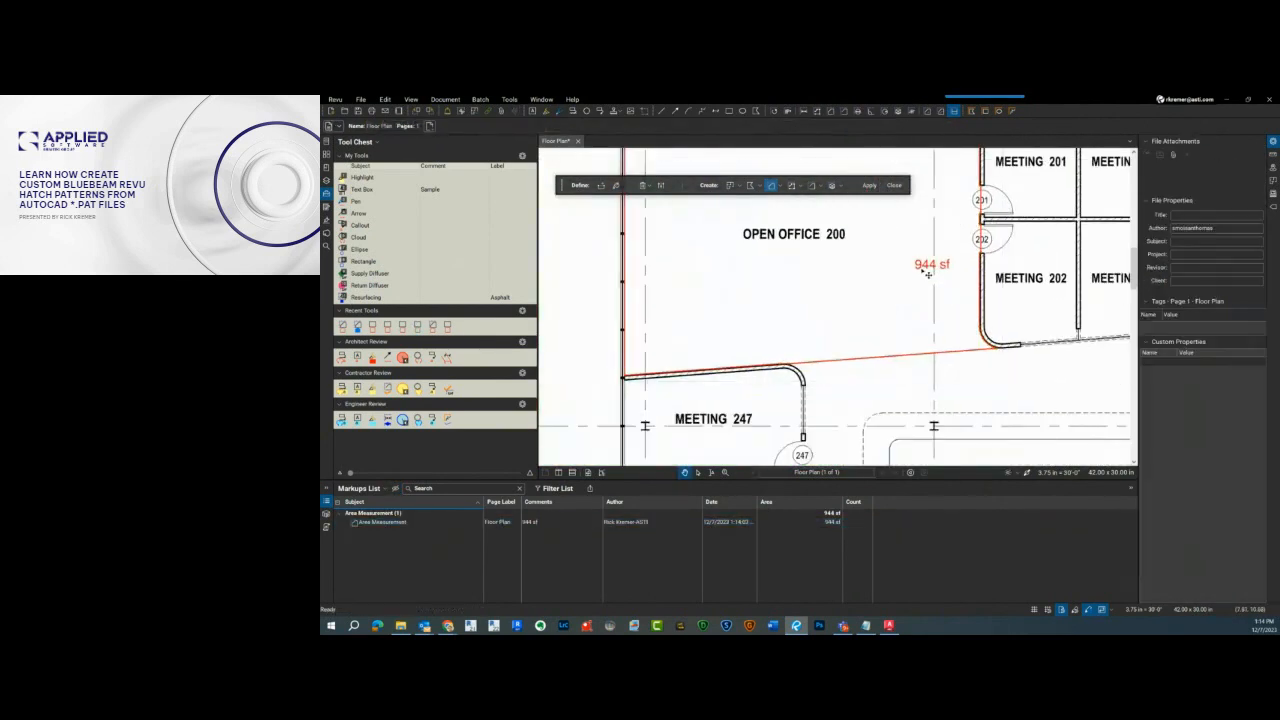
left_click_drag(928, 273, 780, 267)
left_click(893, 185)
scroll(860, 294, "down", 2)
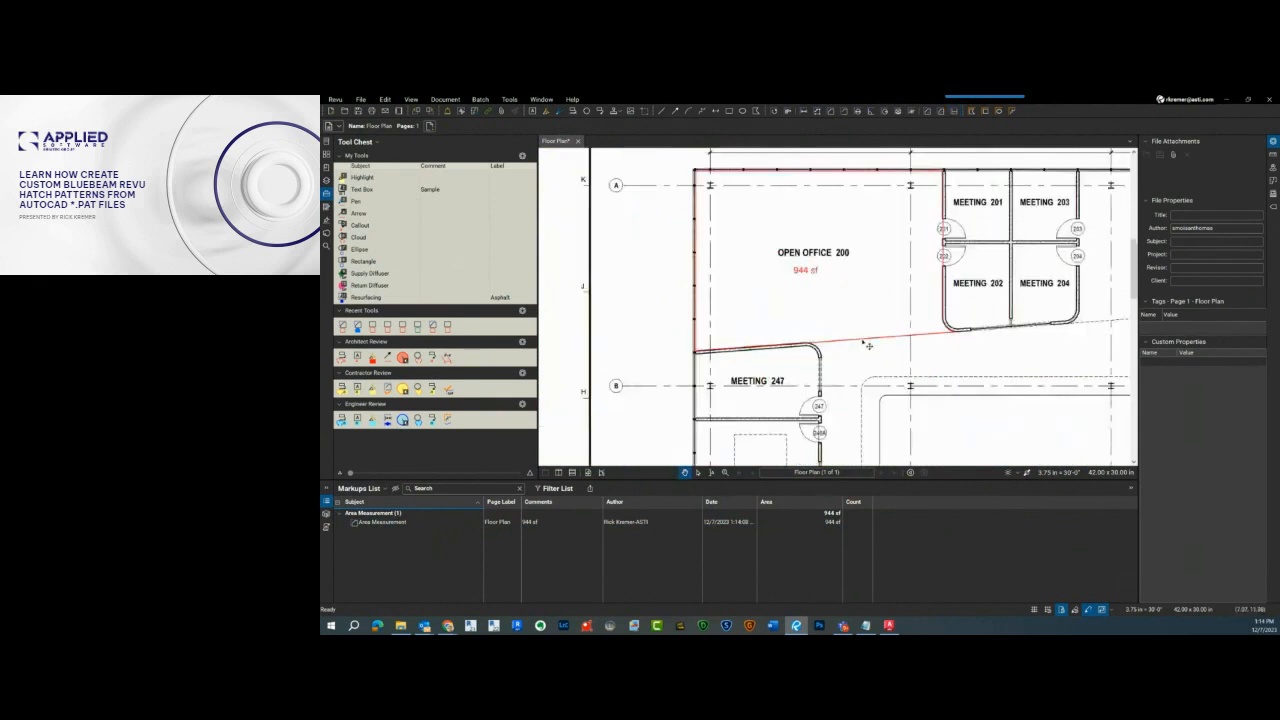
Step: Select the Open Office 200 area measurement and open the manager for its hatch pattern sets
left_click(868, 345)
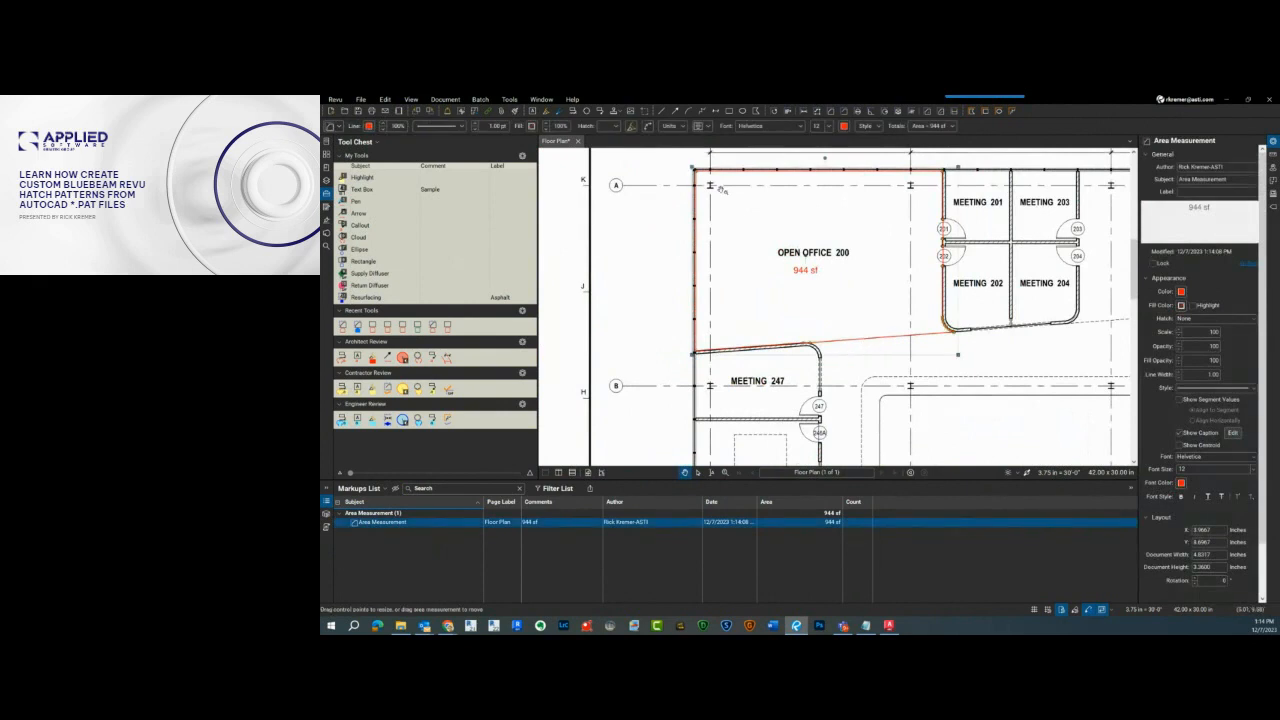
left_click(618, 127)
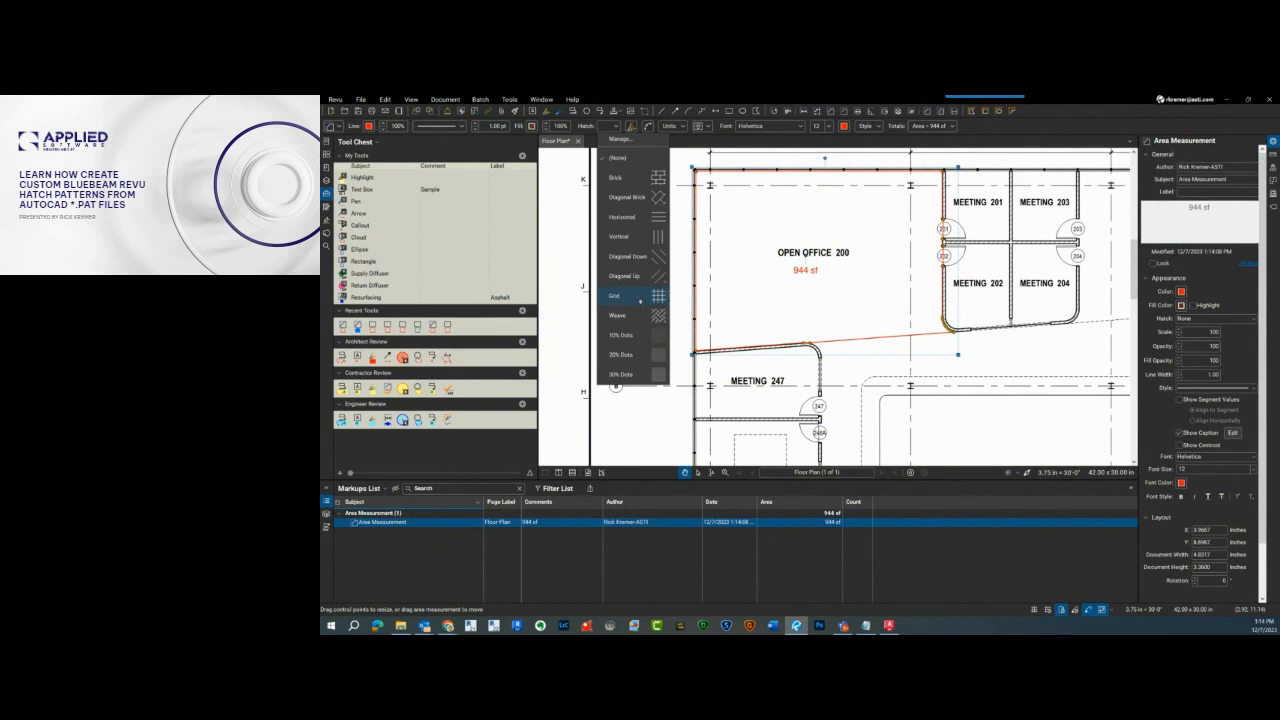
left_click(633, 142)
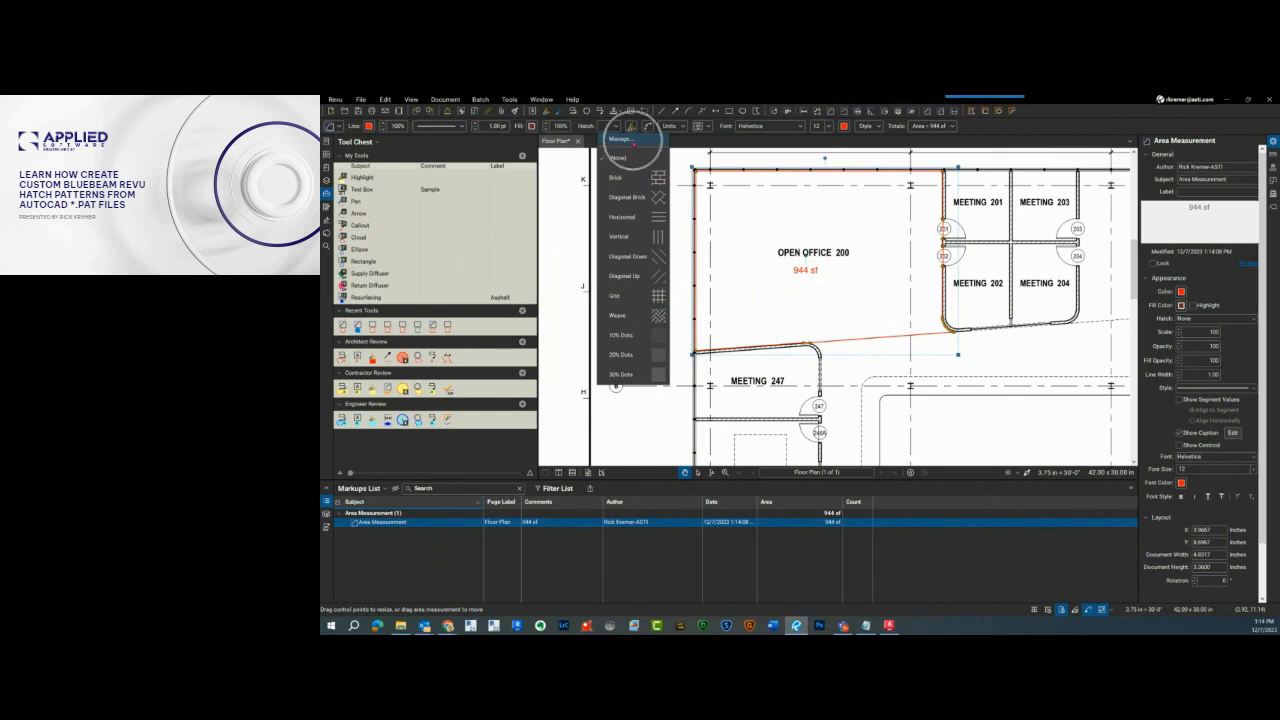
left_click_drag(739, 280, 739, 252)
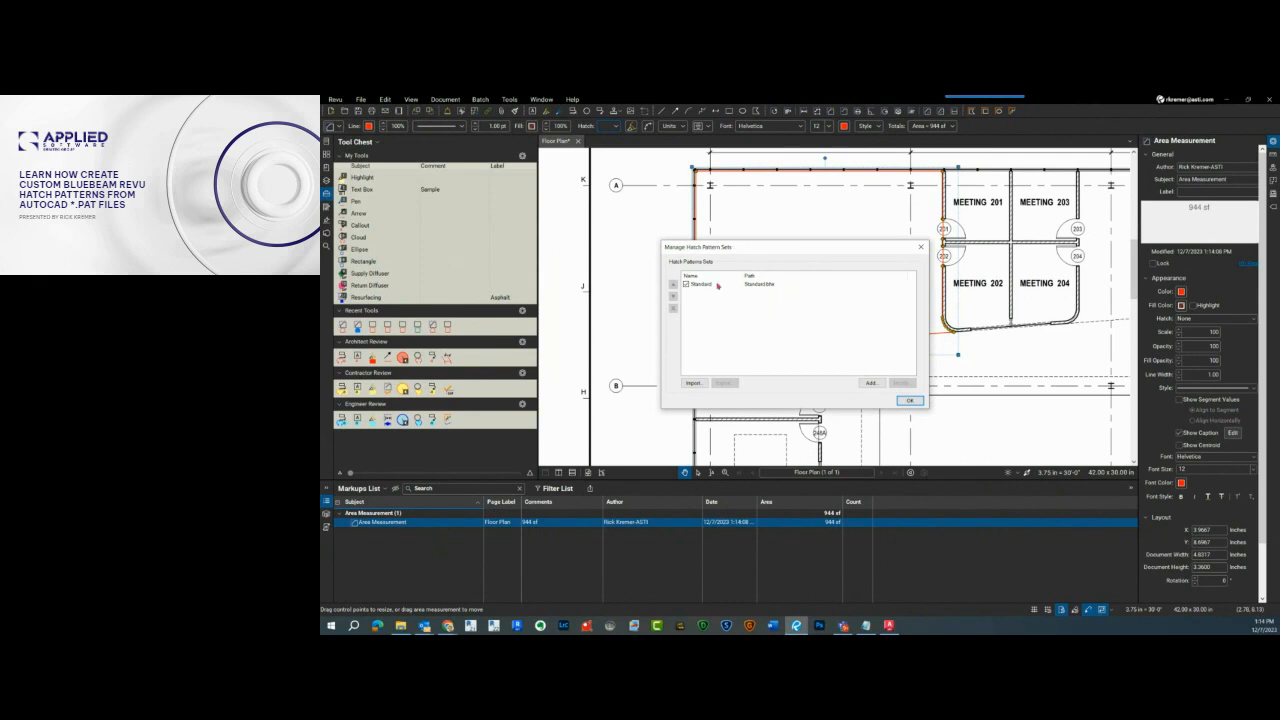
left_click(716, 287)
left_click(712, 288)
Step: Add a new hatch pattern set titled with the owner's first name followed by "Custom Hatches"
left_click(870, 383)
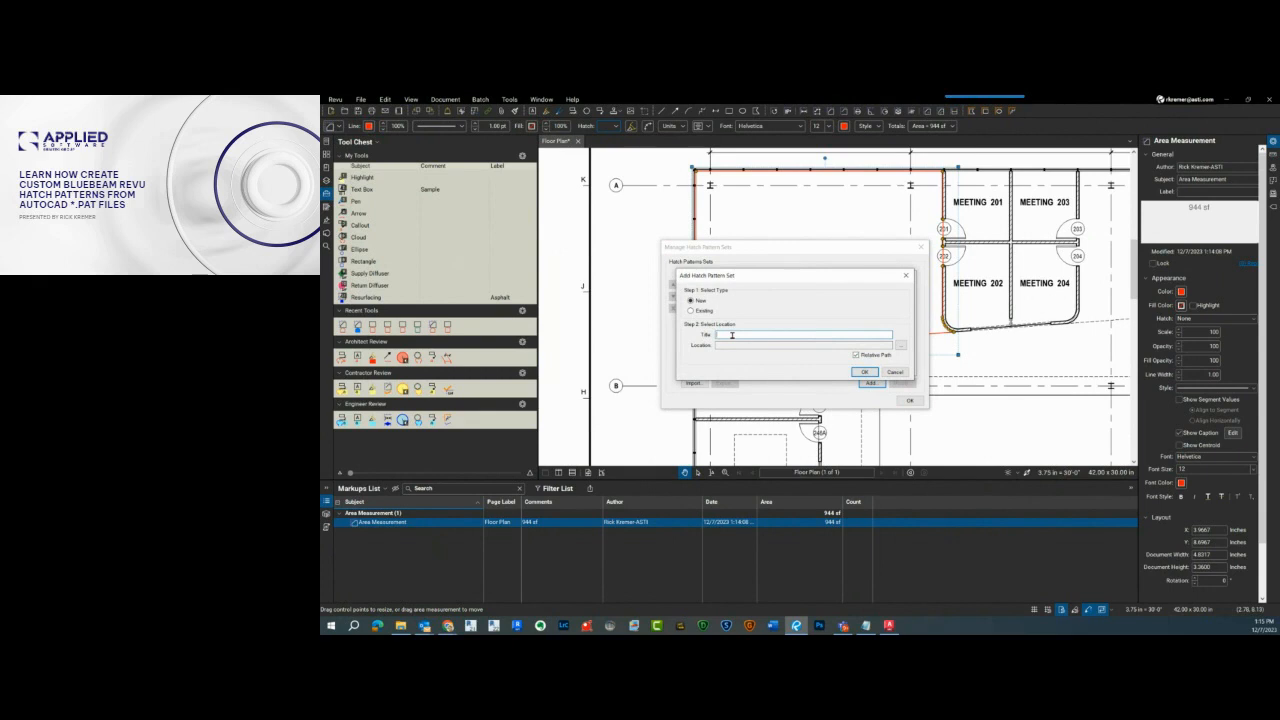
type("Hi")
type("cks")
type(" Pat")
key("BackSpace")
key("BackSpace")
key("BackSpace")
type("Custom Hatches")
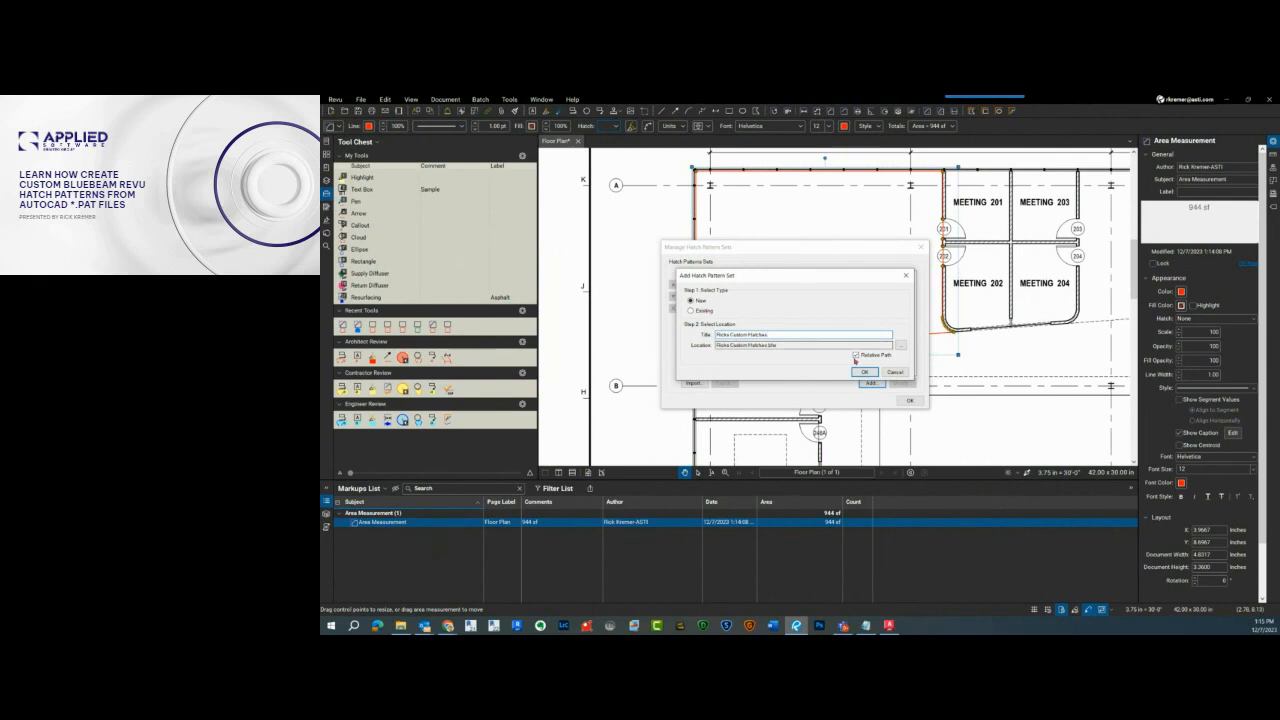
left_click(871, 372)
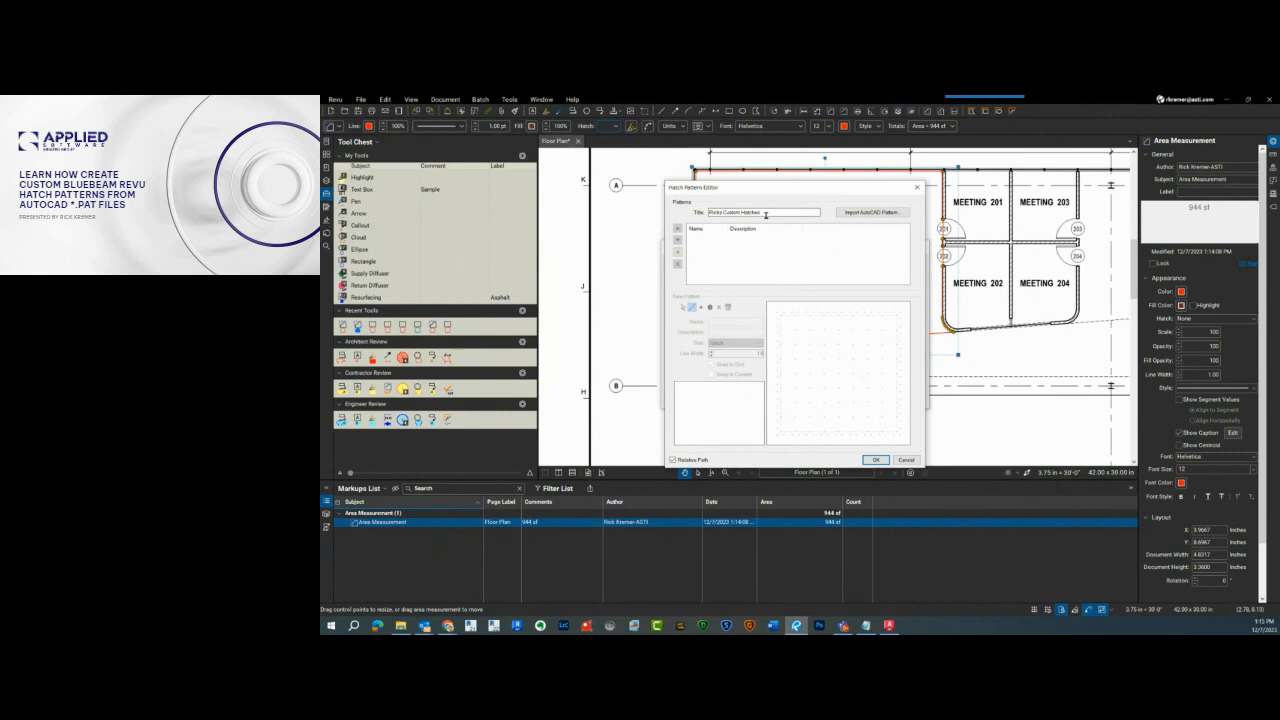
Step: Add a hatch pattern named "Steel Pattern-RK" to the new set and select it for editing
key("ctrl")
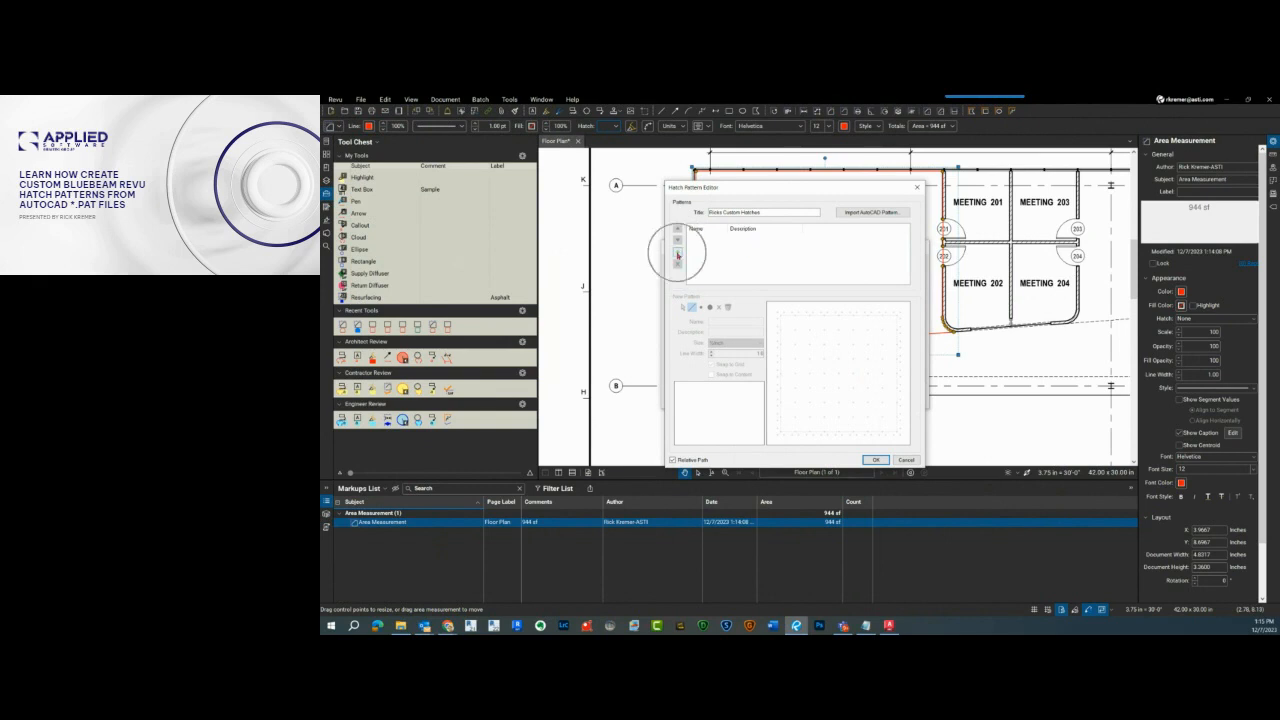
left_click(678, 253)
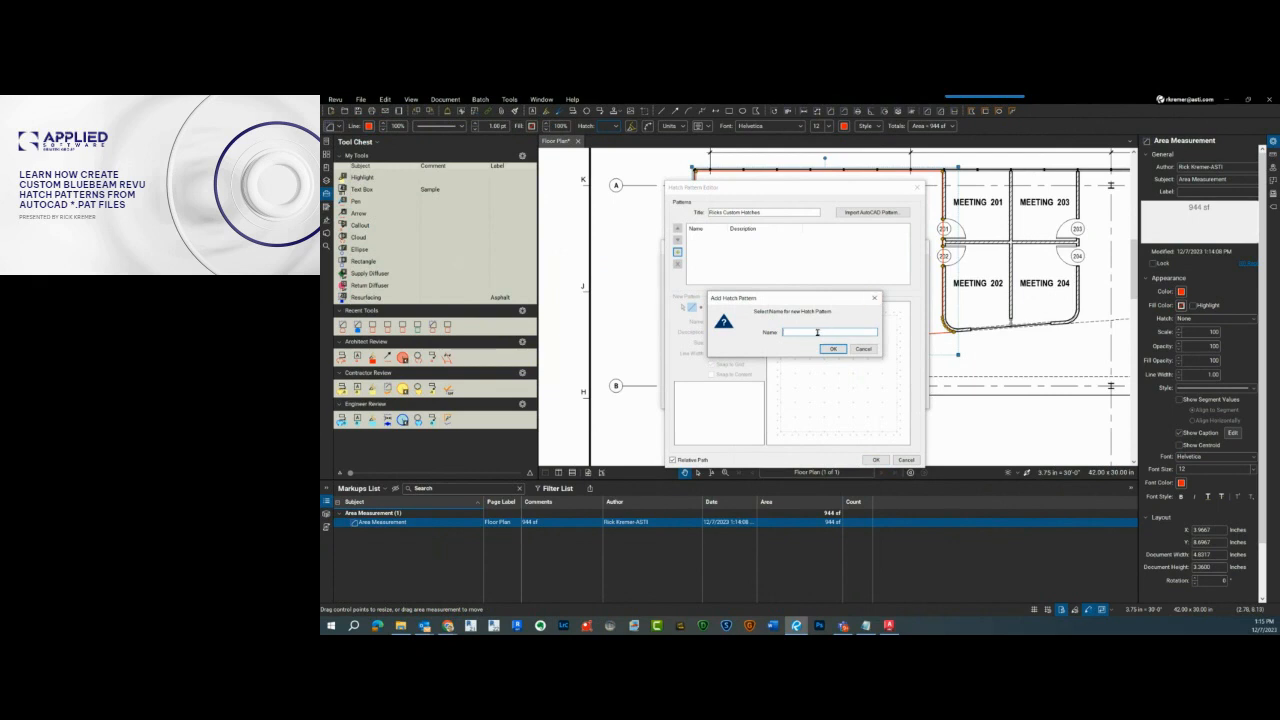
type("H")
type("-3")
type("K")
left_click(833, 348)
left_click(728, 237)
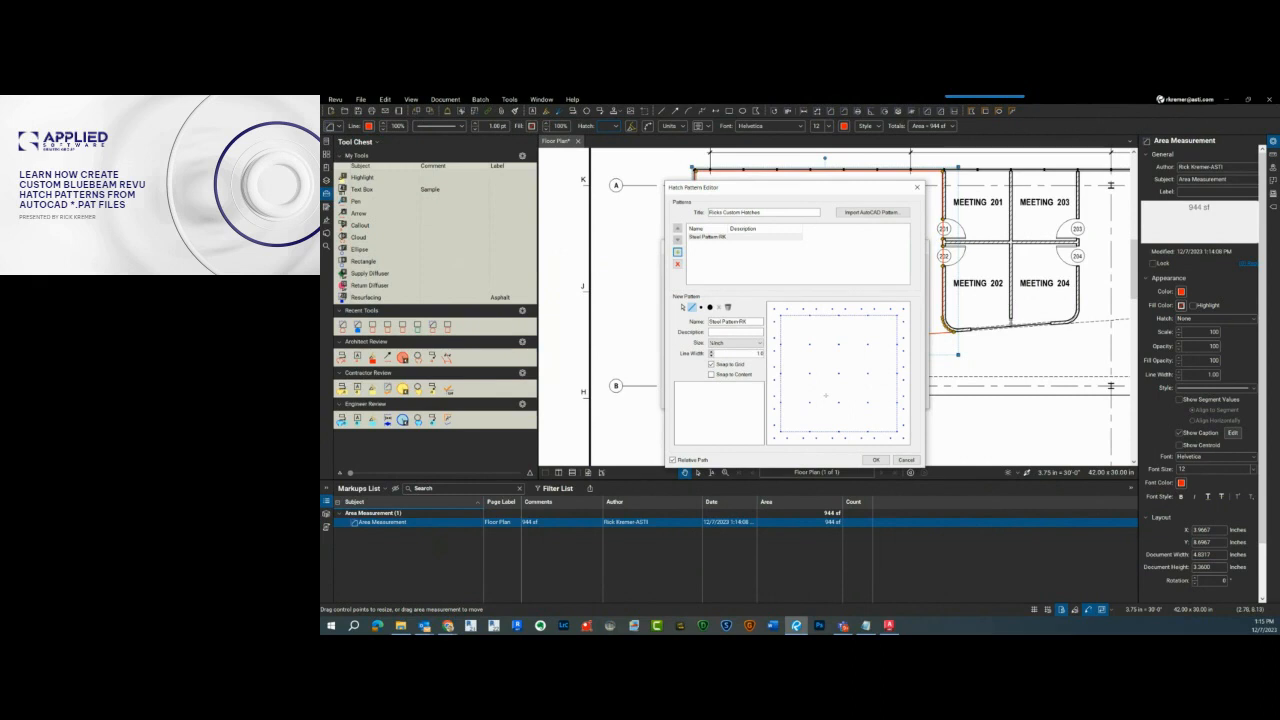
Step: Draw a short diagonal line from the pattern grid's left edge and a vertical line from its end down to the bottom edge
left_click(736, 369)
left_click(697, 310)
left_click(744, 409)
left_click(691, 308)
left_click(722, 368)
left_click_drag(781, 344, 812, 376)
left_click_drag(810, 373, 810, 432)
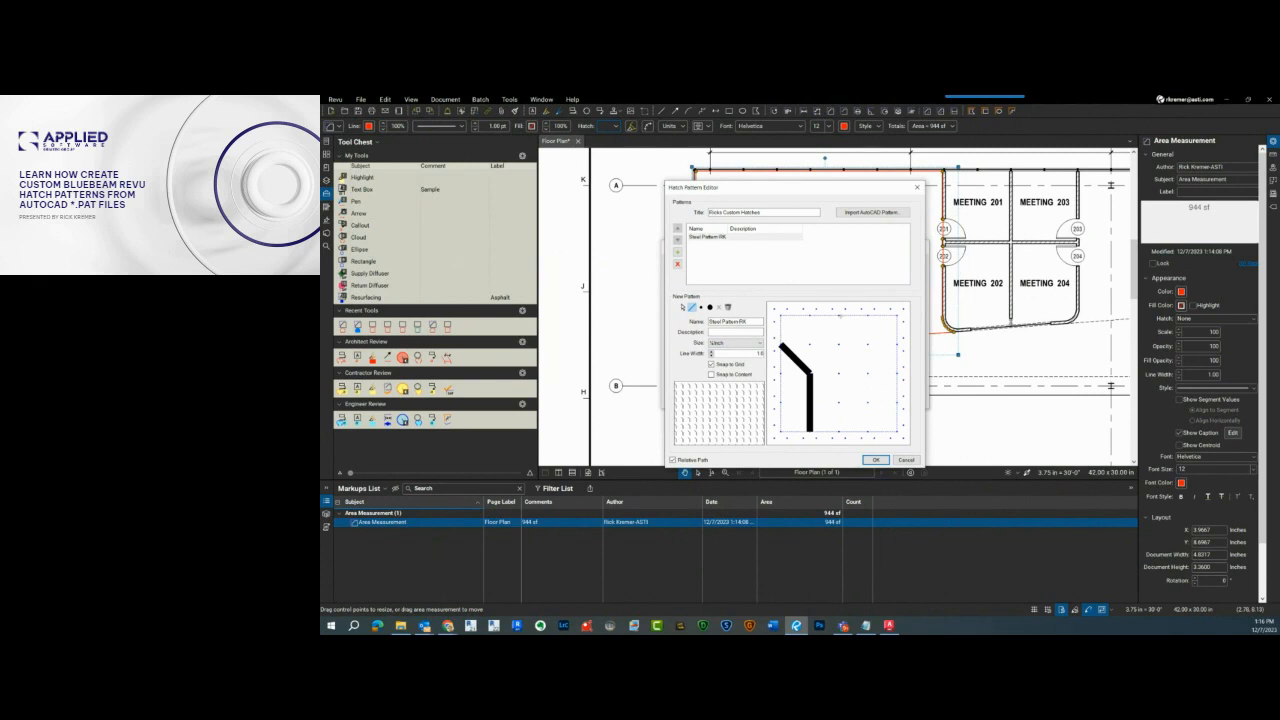
Step: Draw another diagonal line from the top centre of the pattern grid, select it and delete it
left_click_drag(839, 316, 877, 380)
key("Escape")
left_click(866, 372)
left_click(866, 372)
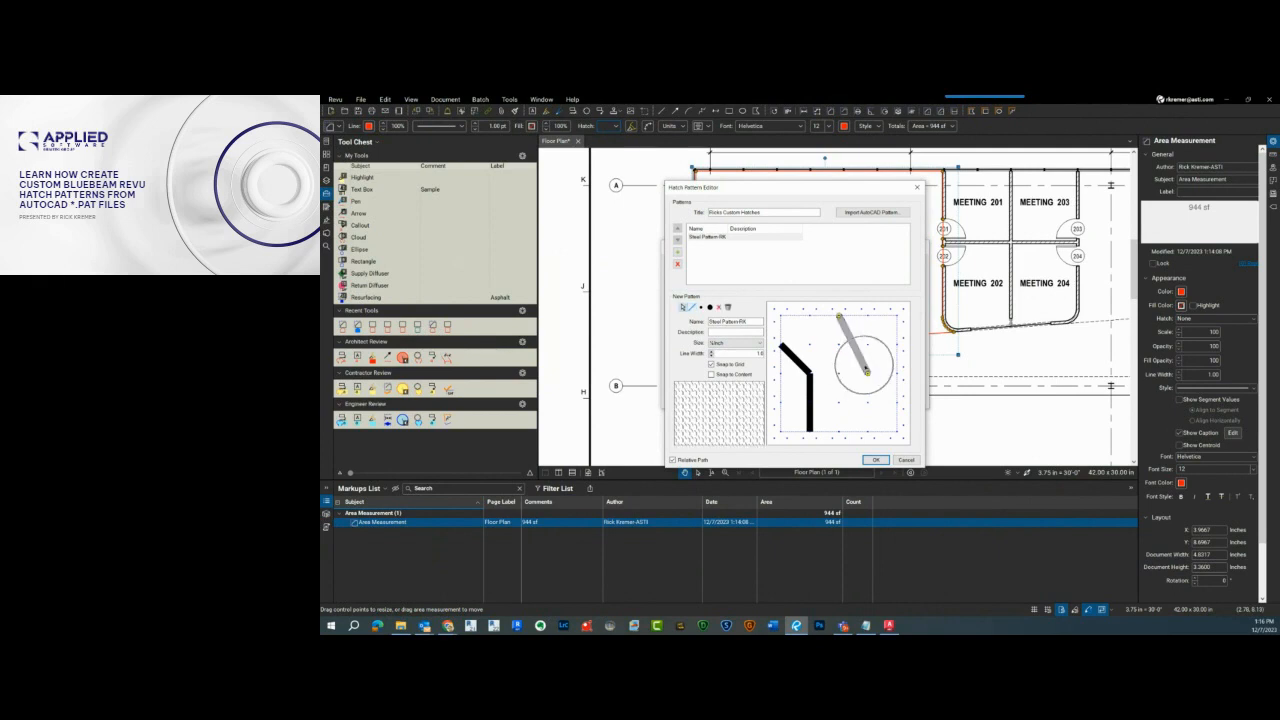
left_click(866, 372)
left_click(720, 307)
left_click(858, 349)
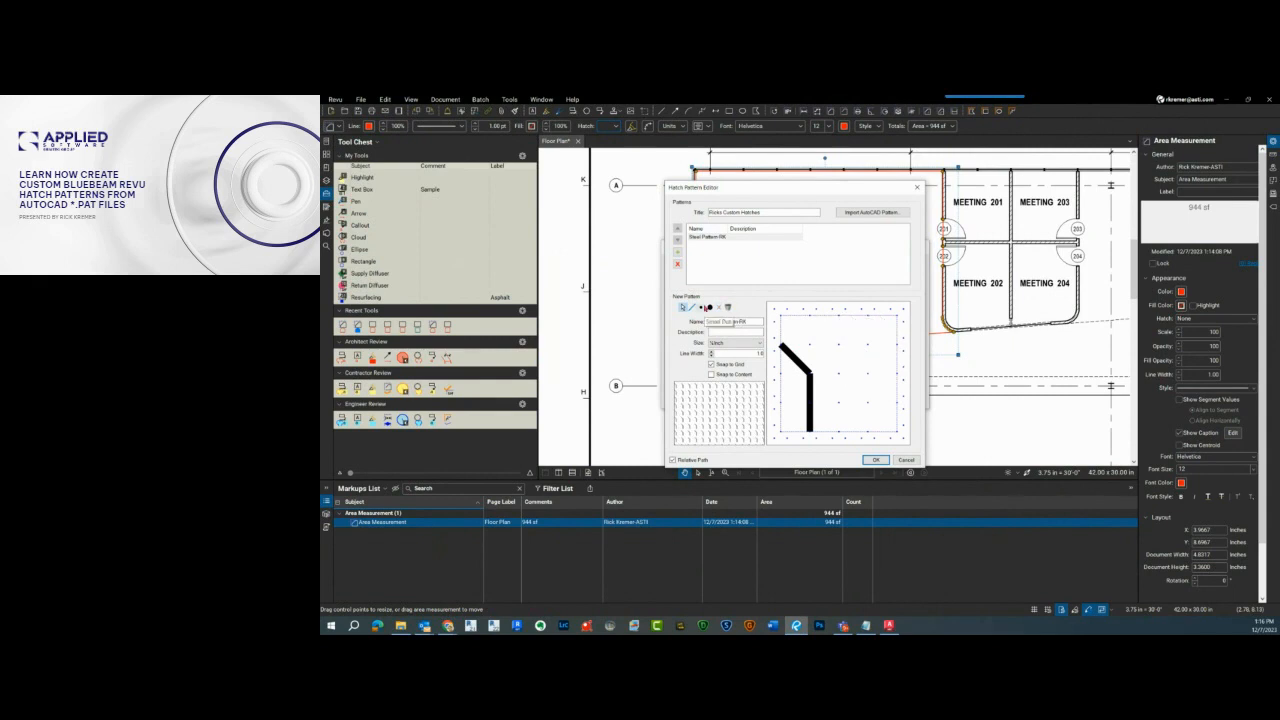
Step: Try a small dot and a large dot on the pattern's upper-right inner grid point and select the dot
left_click(691, 308)
left_click(704, 309)
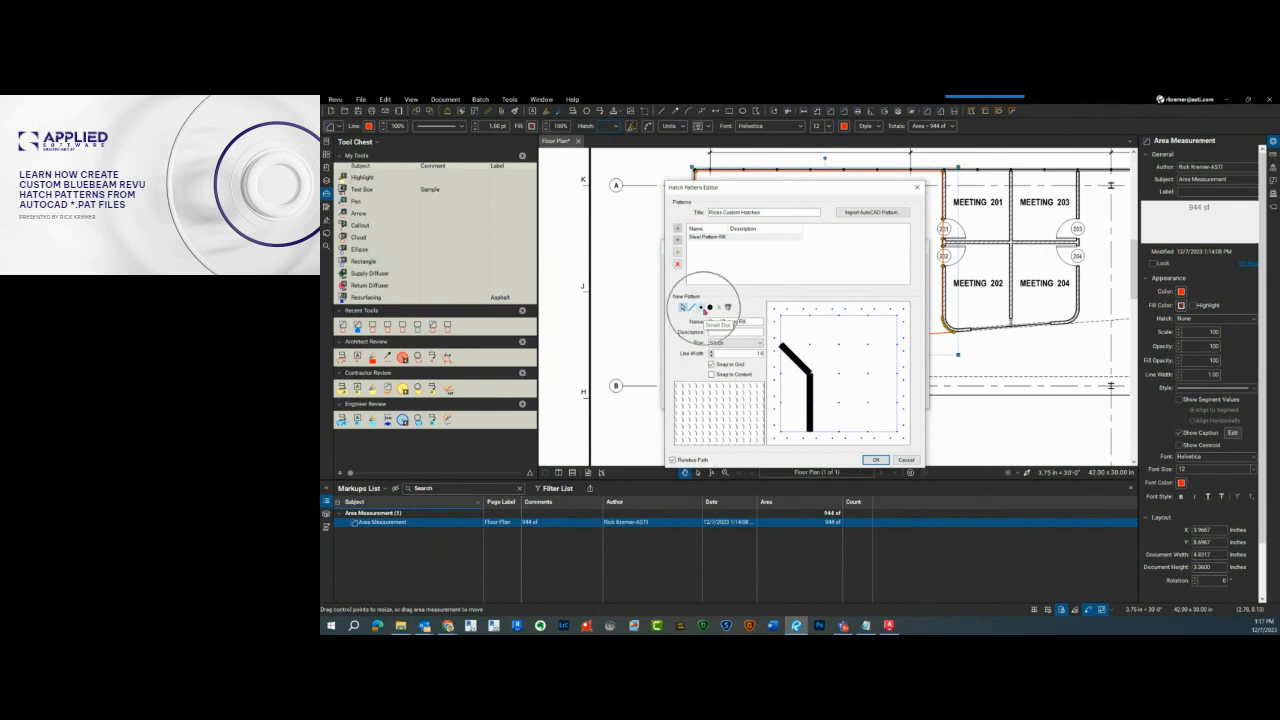
left_click(704, 310)
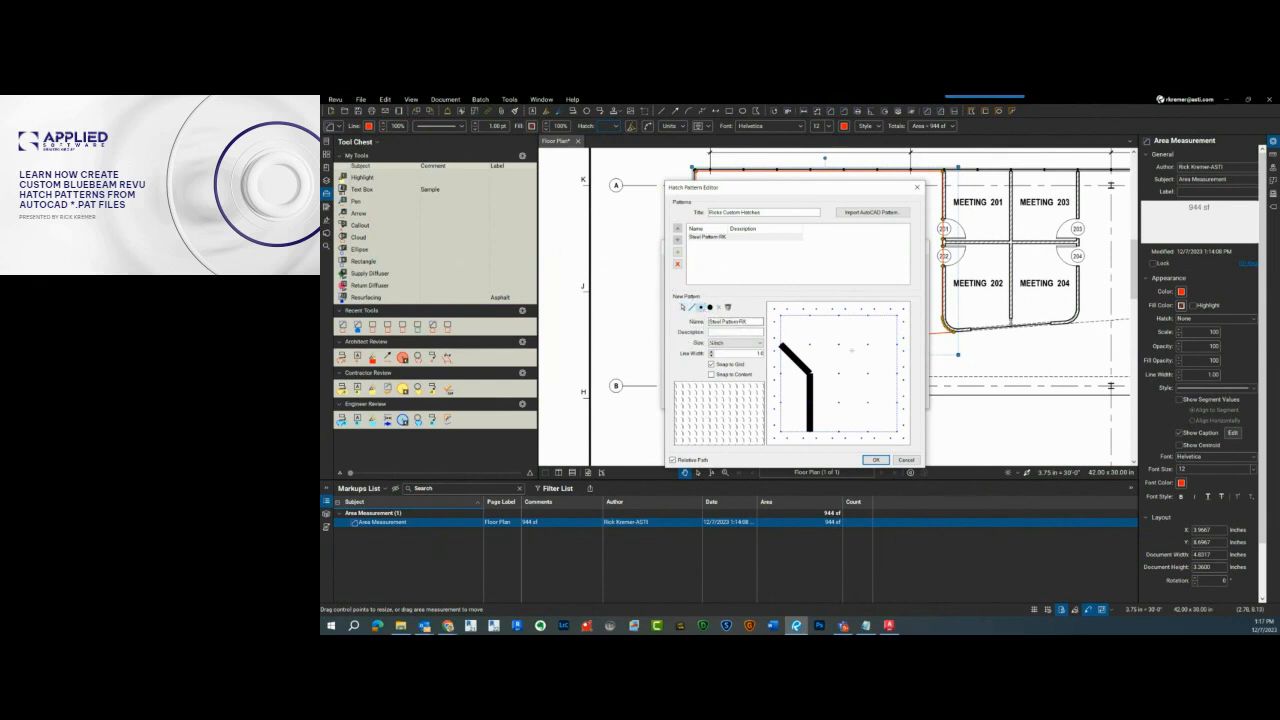
left_click(867, 344)
left_click(724, 420)
left_click(710, 307)
left_click(867, 344)
left_click(683, 308)
left_click(684, 309)
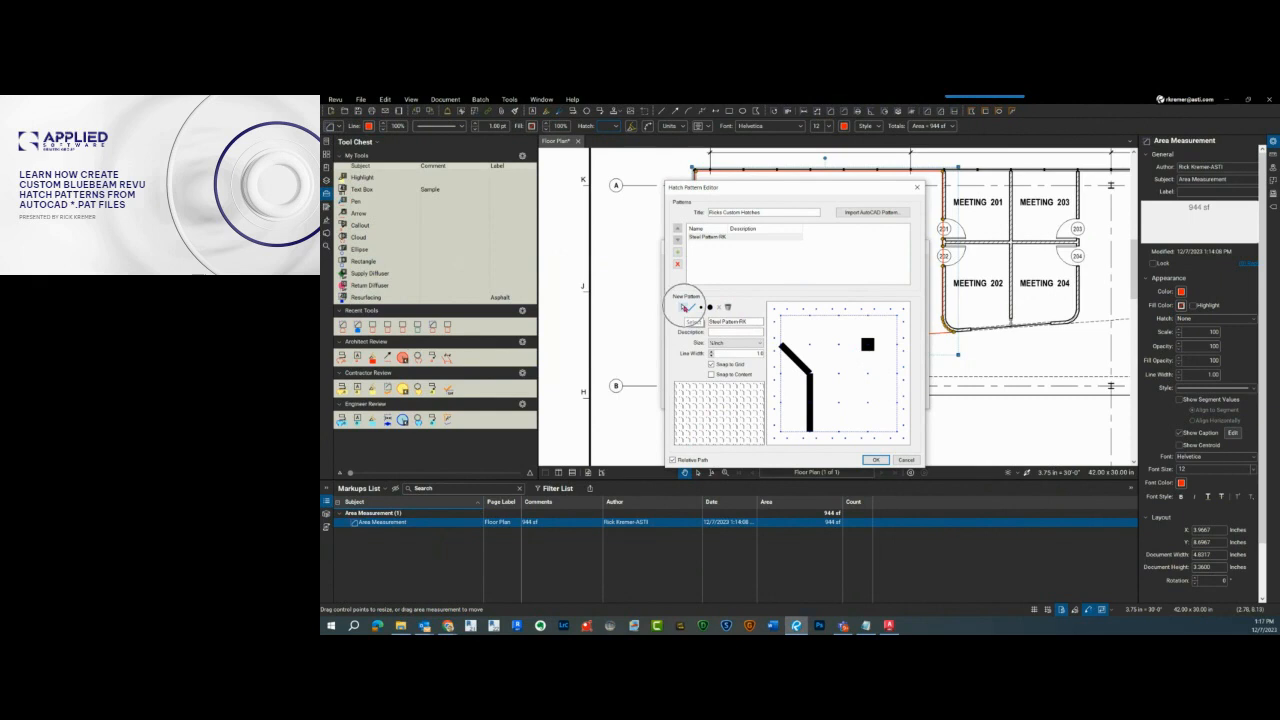
left_click(867, 344)
Step: Save the custom hatch pattern set and apply the Steel Pattern-RK hatch to the Open Office 200 measurement
left_click(876, 461)
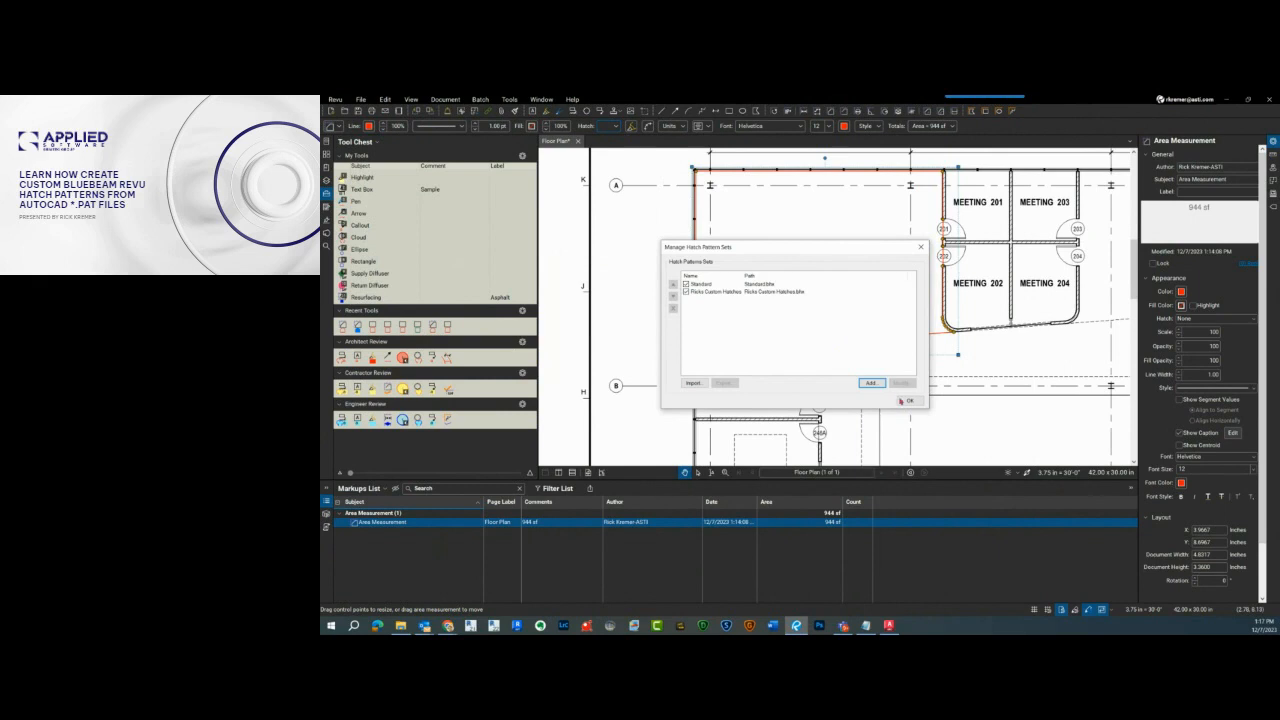
left_click(905, 400)
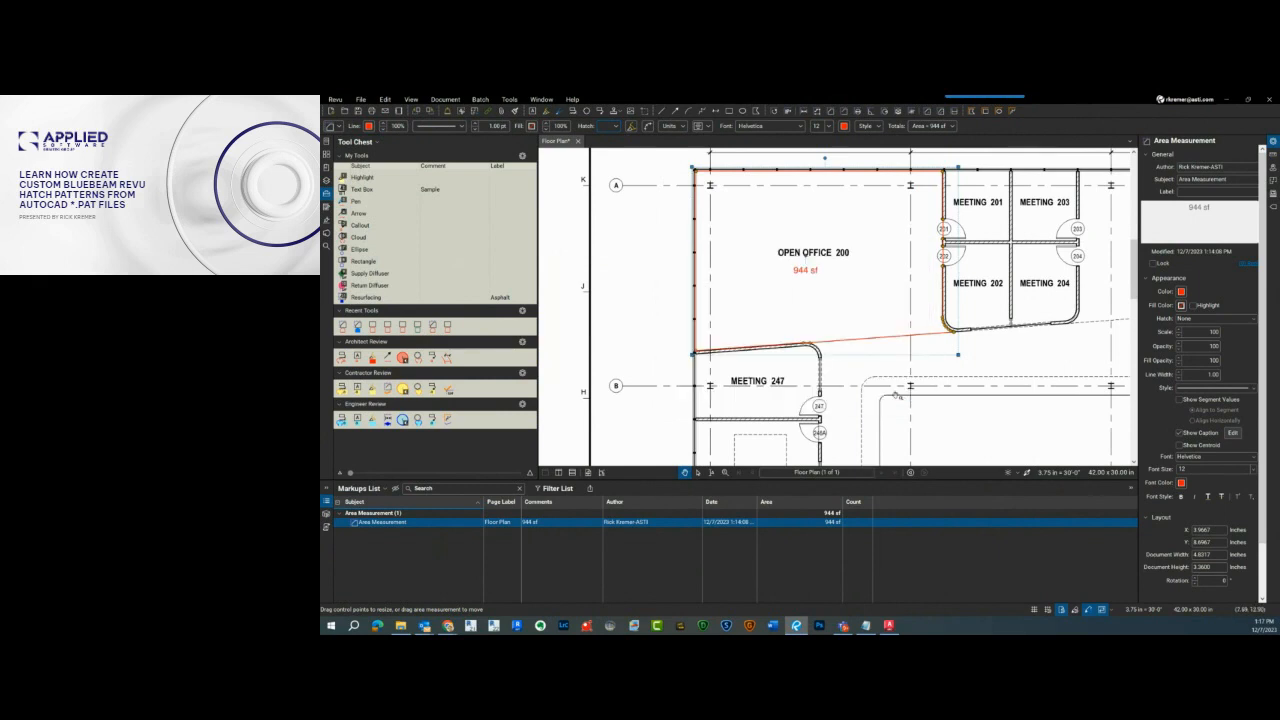
left_click(869, 346)
left_click(869, 346)
left_click(1207, 319)
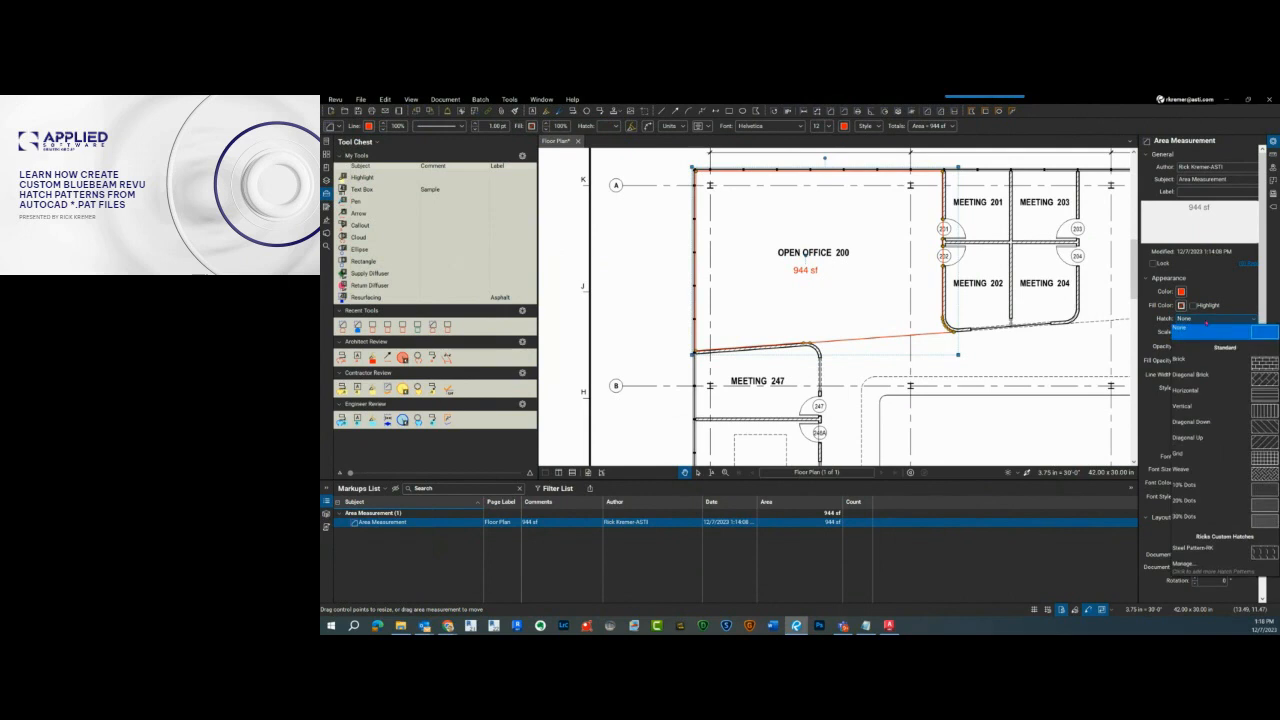
left_click(1238, 539)
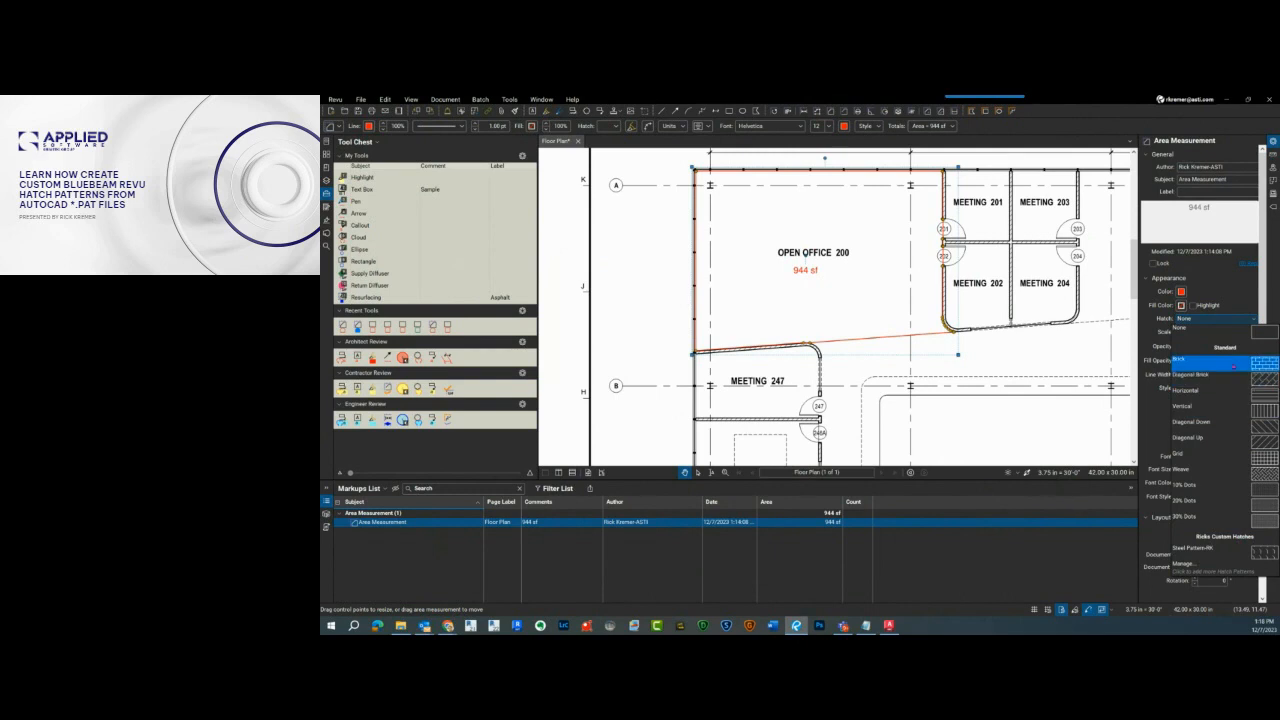
left_click(1232, 349)
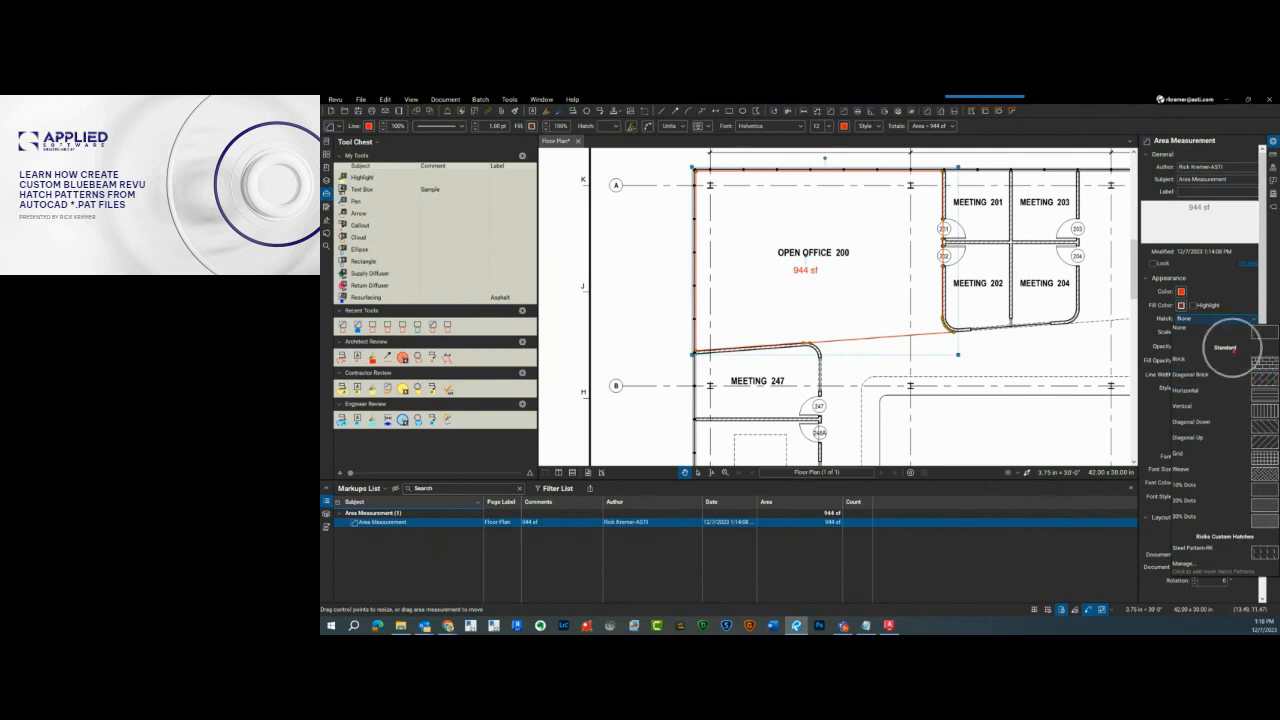
left_click(1218, 556)
left_click(850, 329)
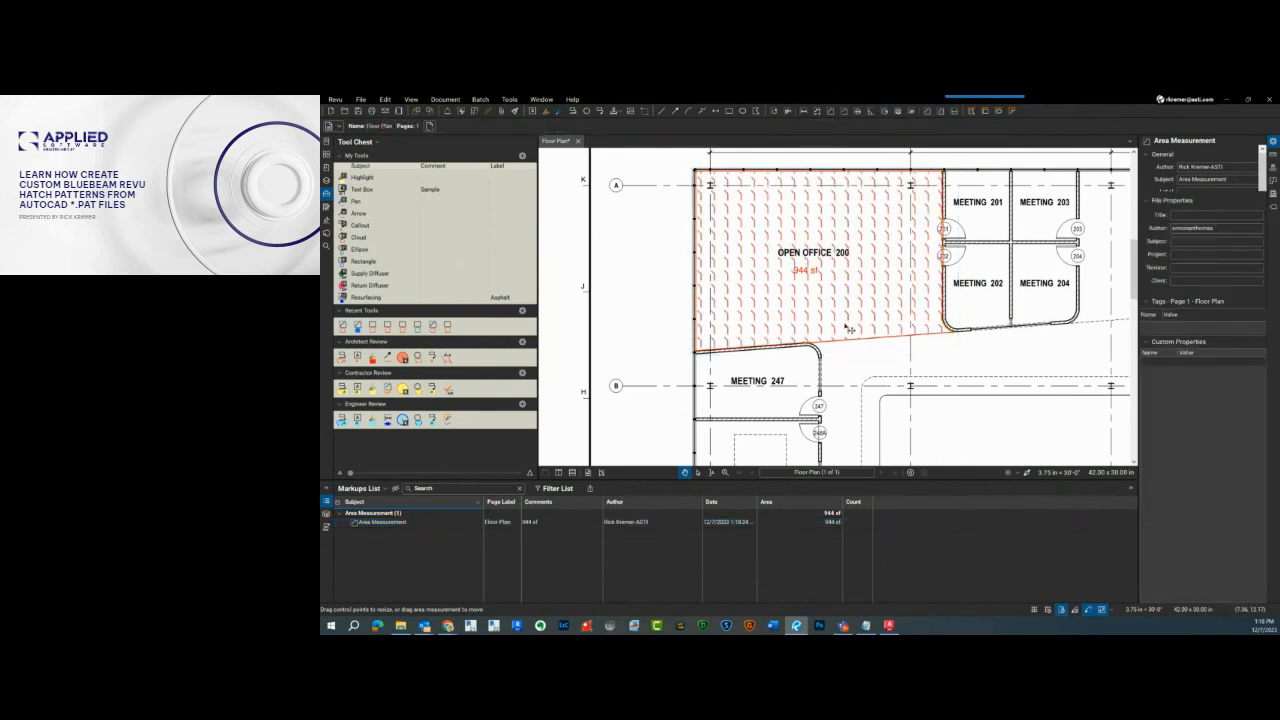
Step: Set the hatch scale of the Open Office 200 measurement to 50
left_click(850, 329)
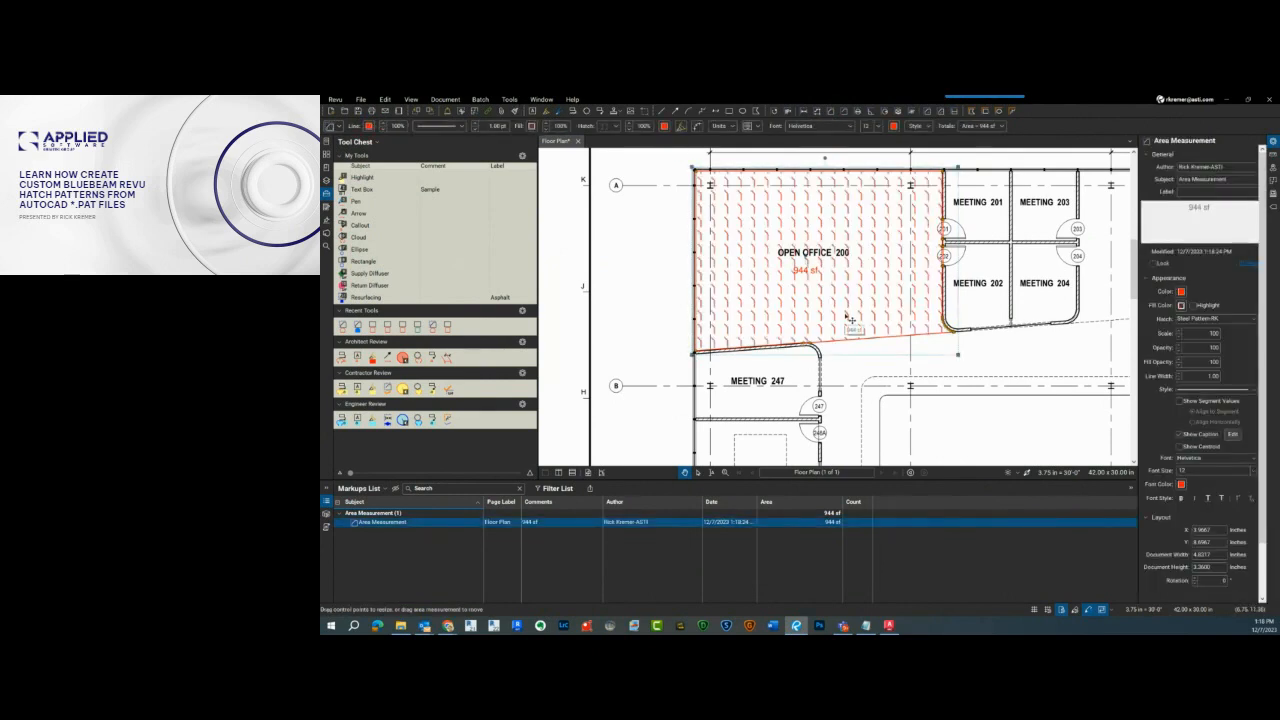
left_click(1180, 337)
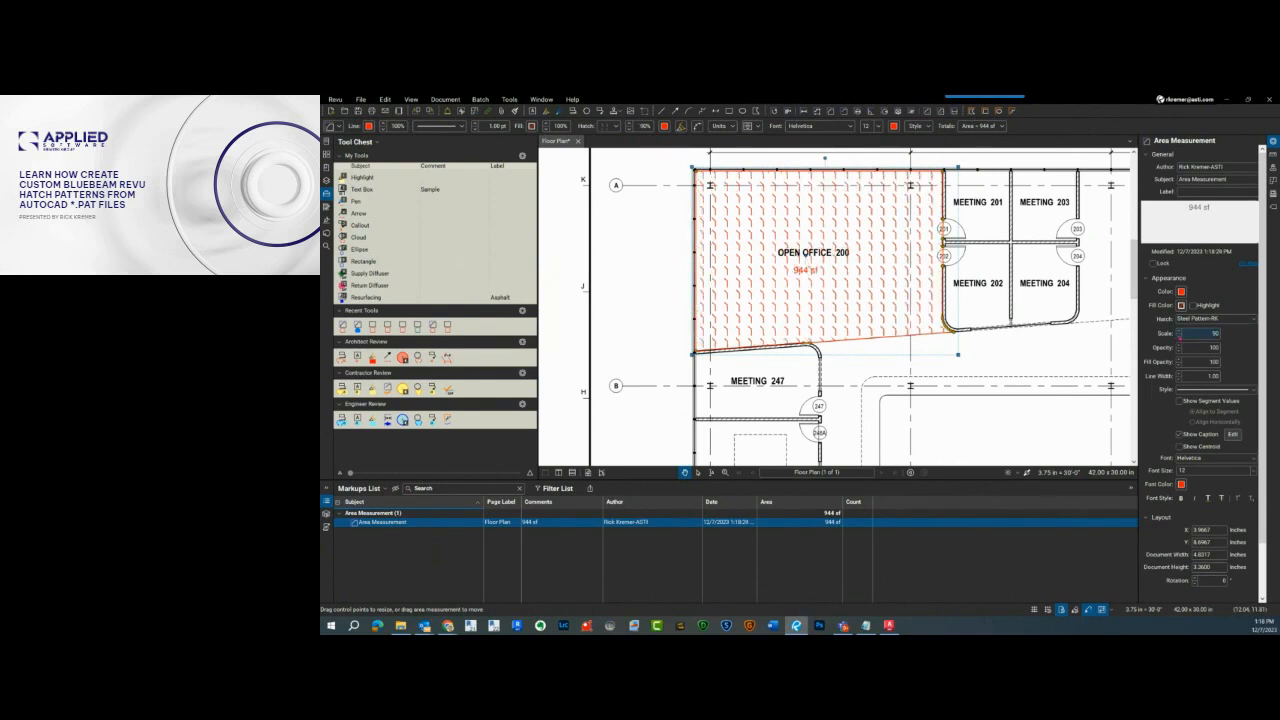
left_click(1180, 337)
left_click(1180, 337)
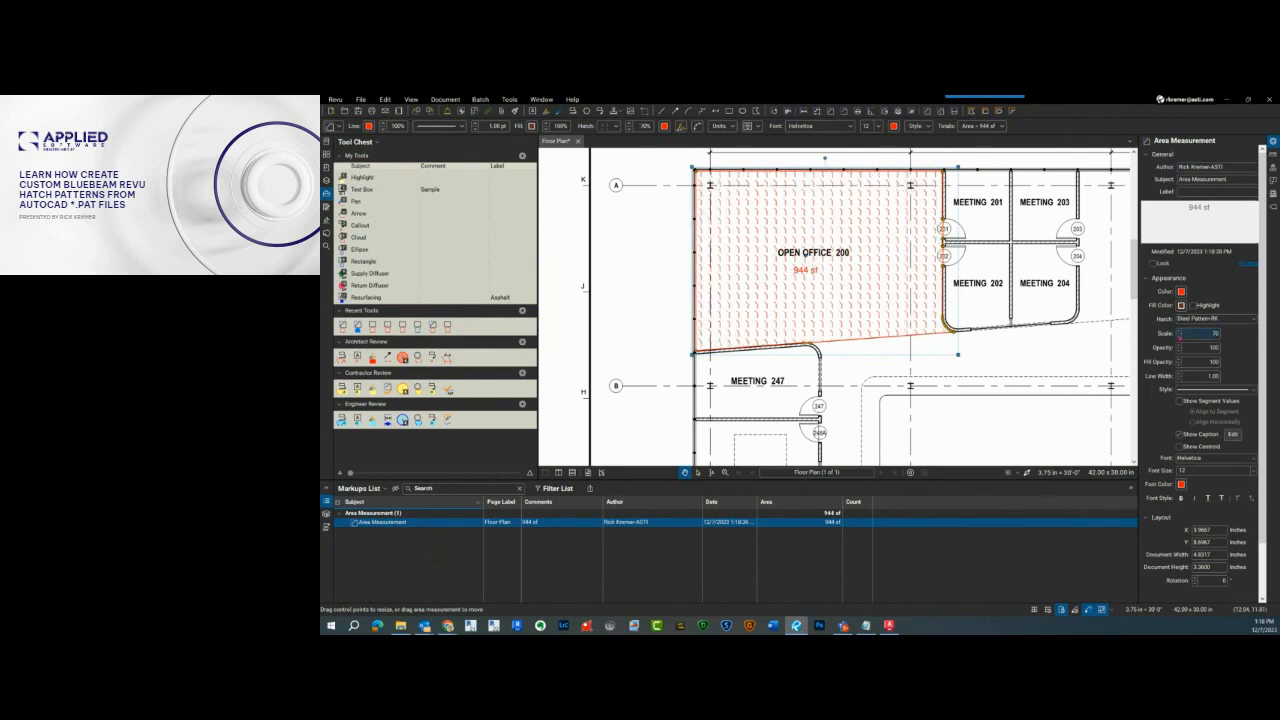
left_click(1180, 337)
left_click(1180, 337)
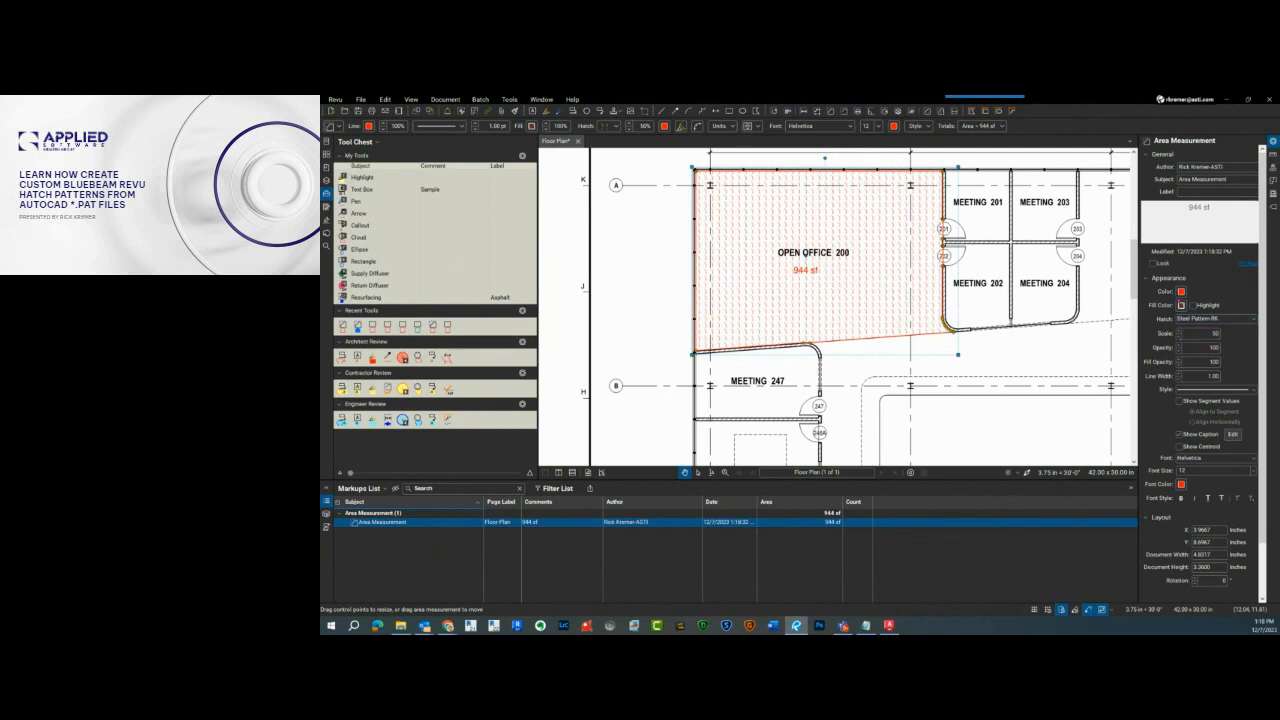
Step: Set the line colour and the hatch colour of the Open Office 200 measurement to blue
left_click(1181, 305)
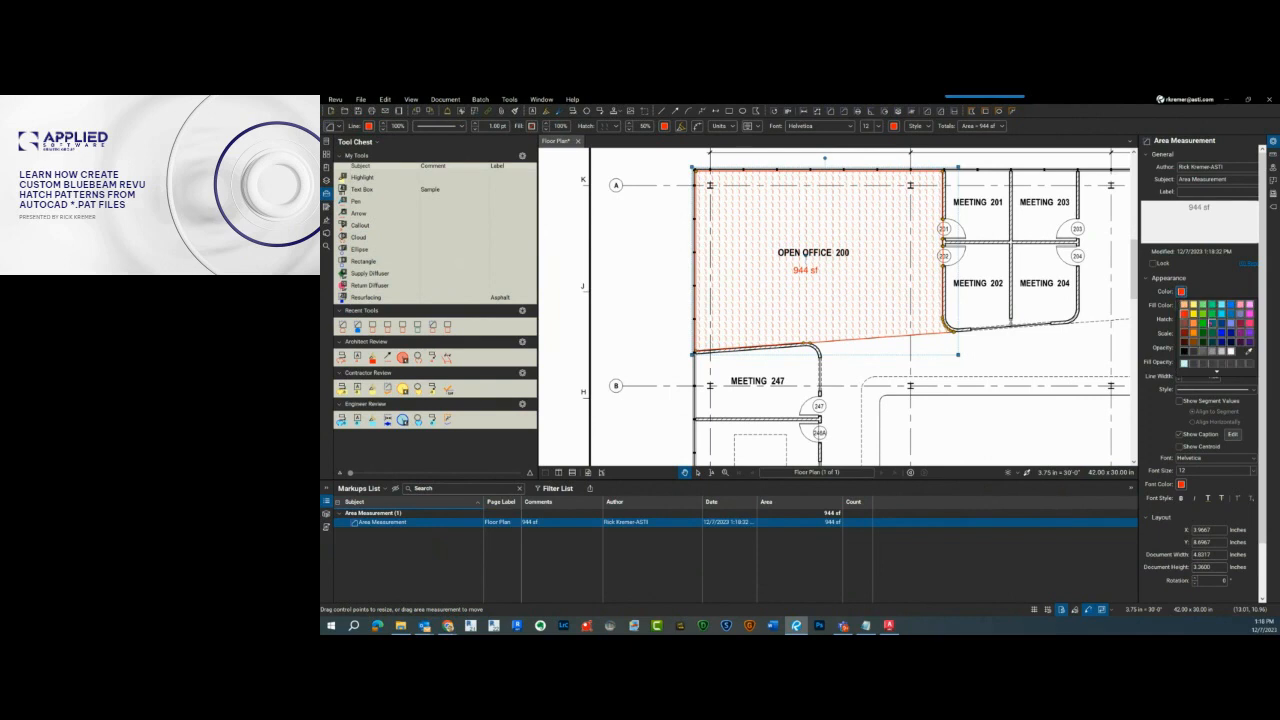
left_click(1232, 304)
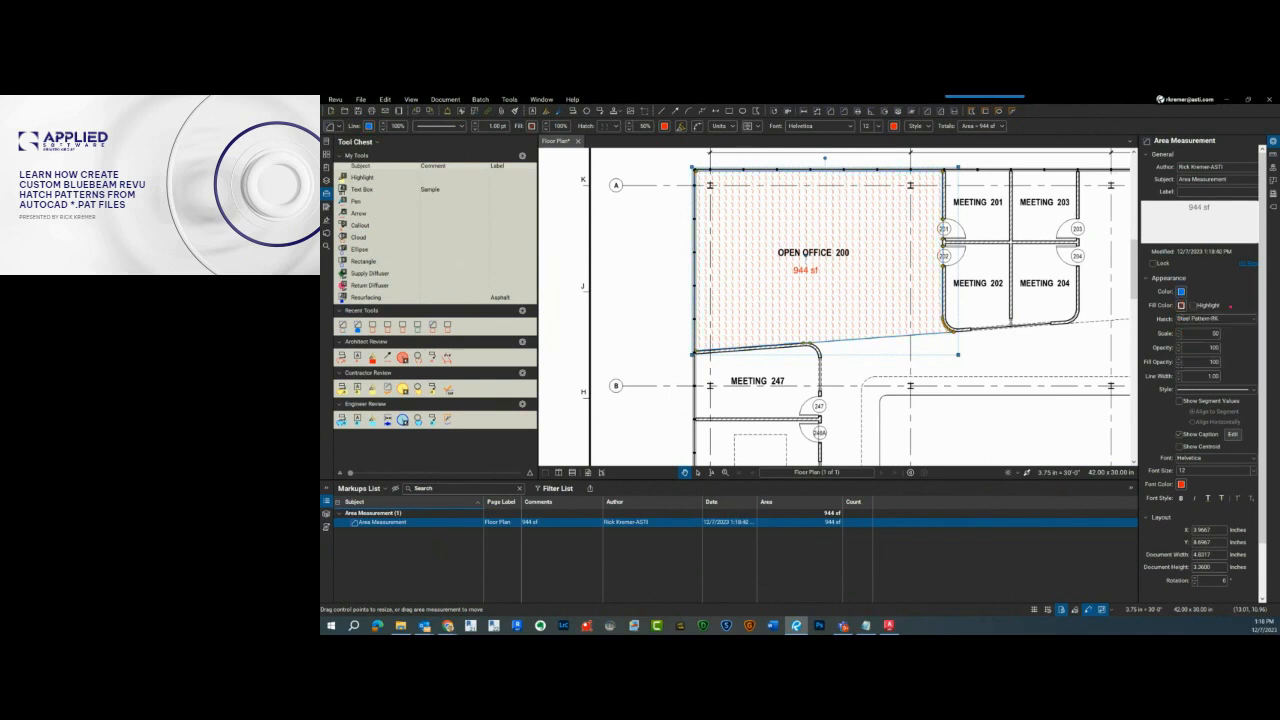
left_click(1181, 305)
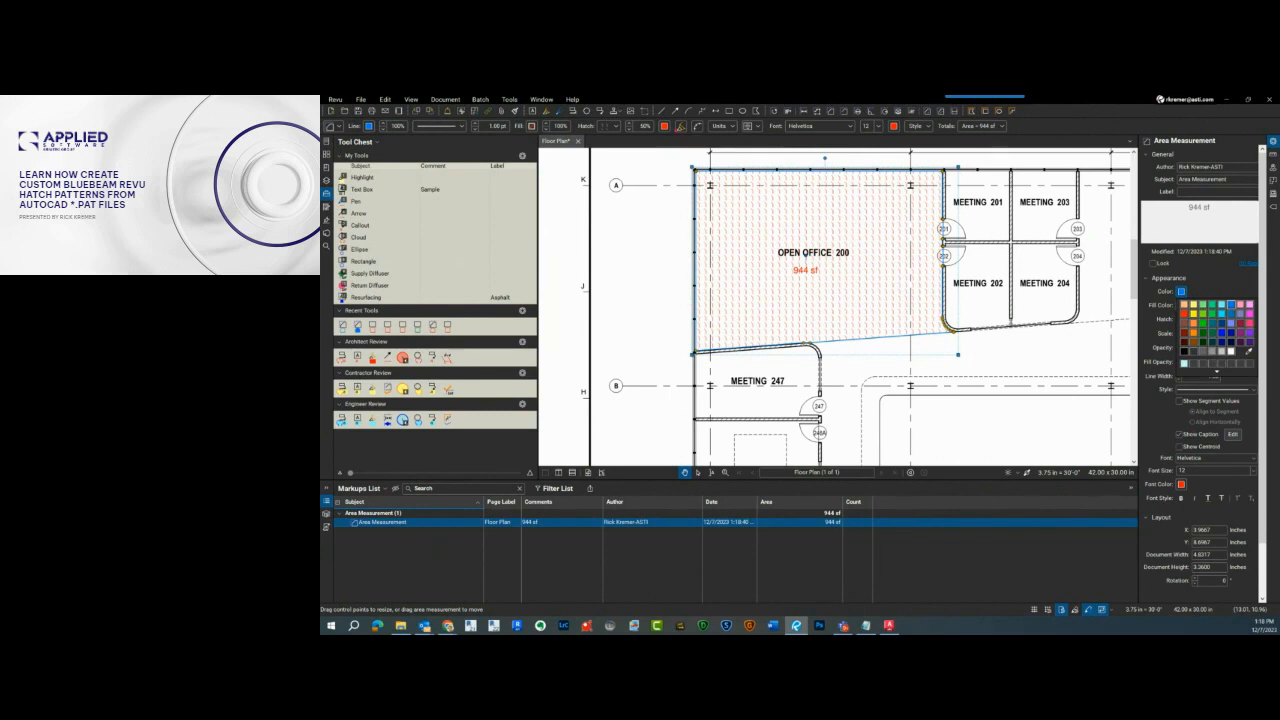
key("Escape")
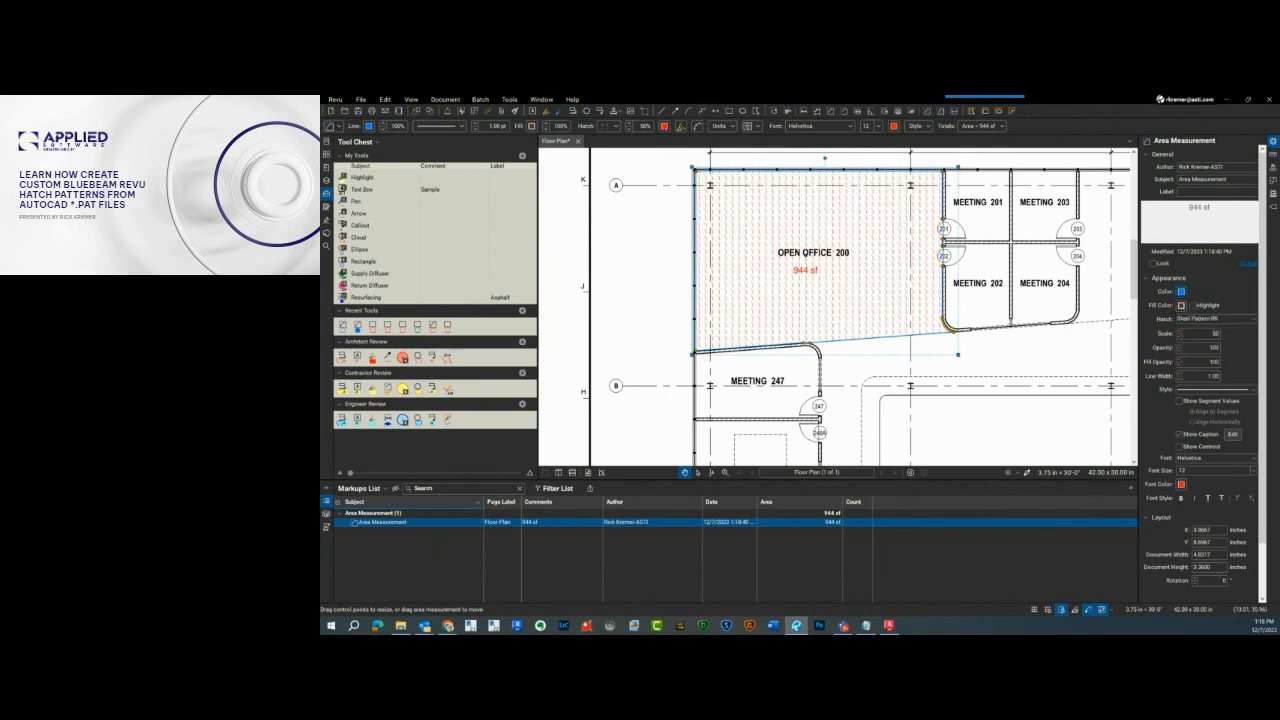
left_click(664, 126)
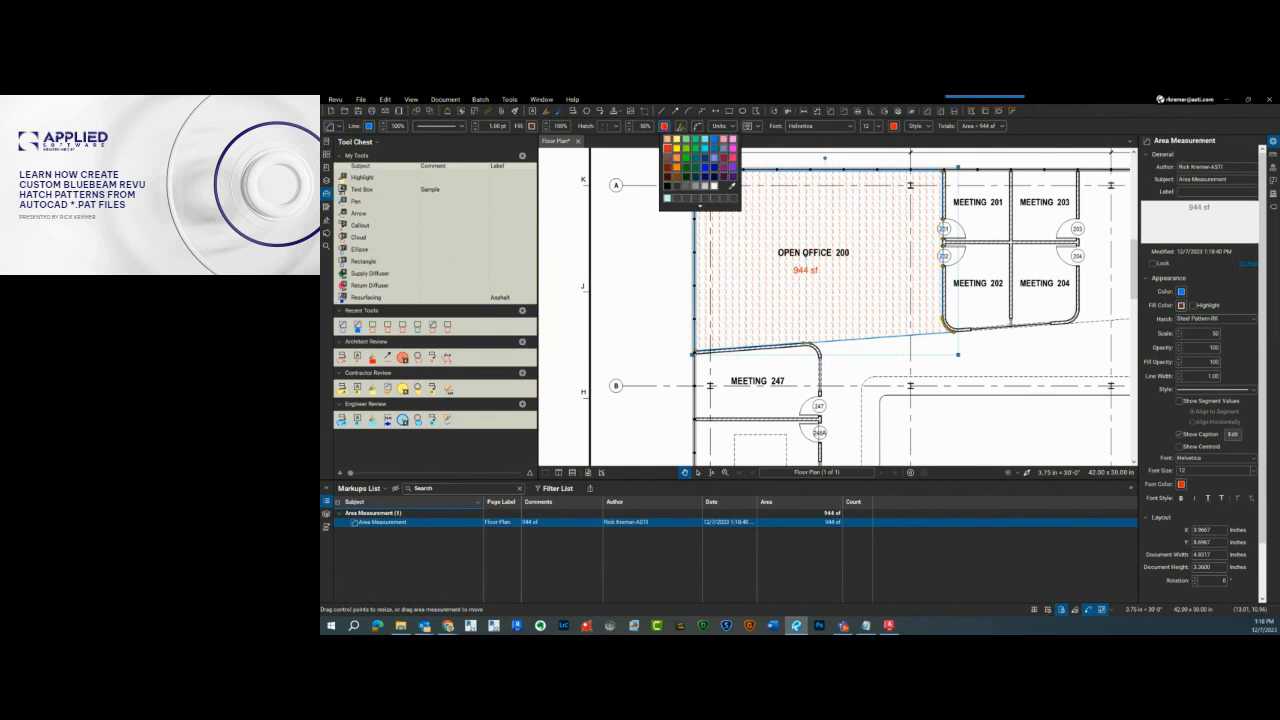
left_click(715, 139)
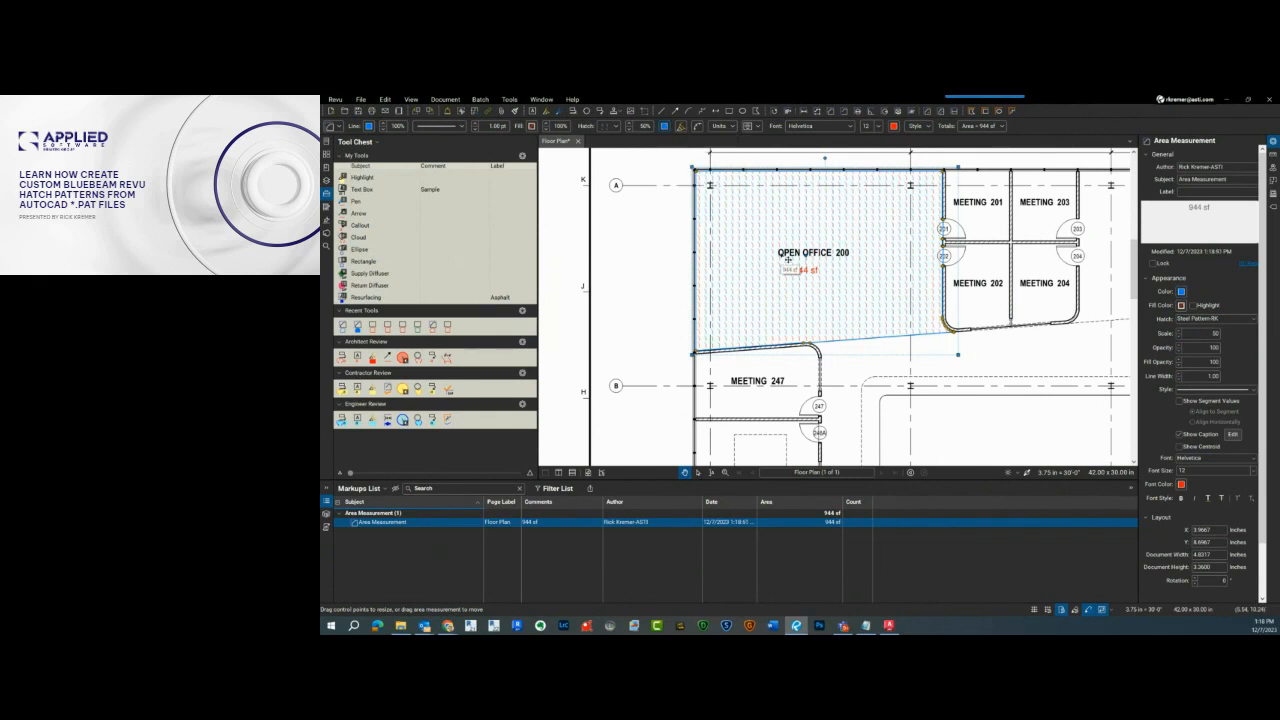
Step: Draw a Dynamic Fill boundary line along the wall across the corridor's open end between Meeting 204 and Office 206
left_click(863, 343)
left_click(836, 321)
key("Escape")
scroll(890, 297, "right", 5)
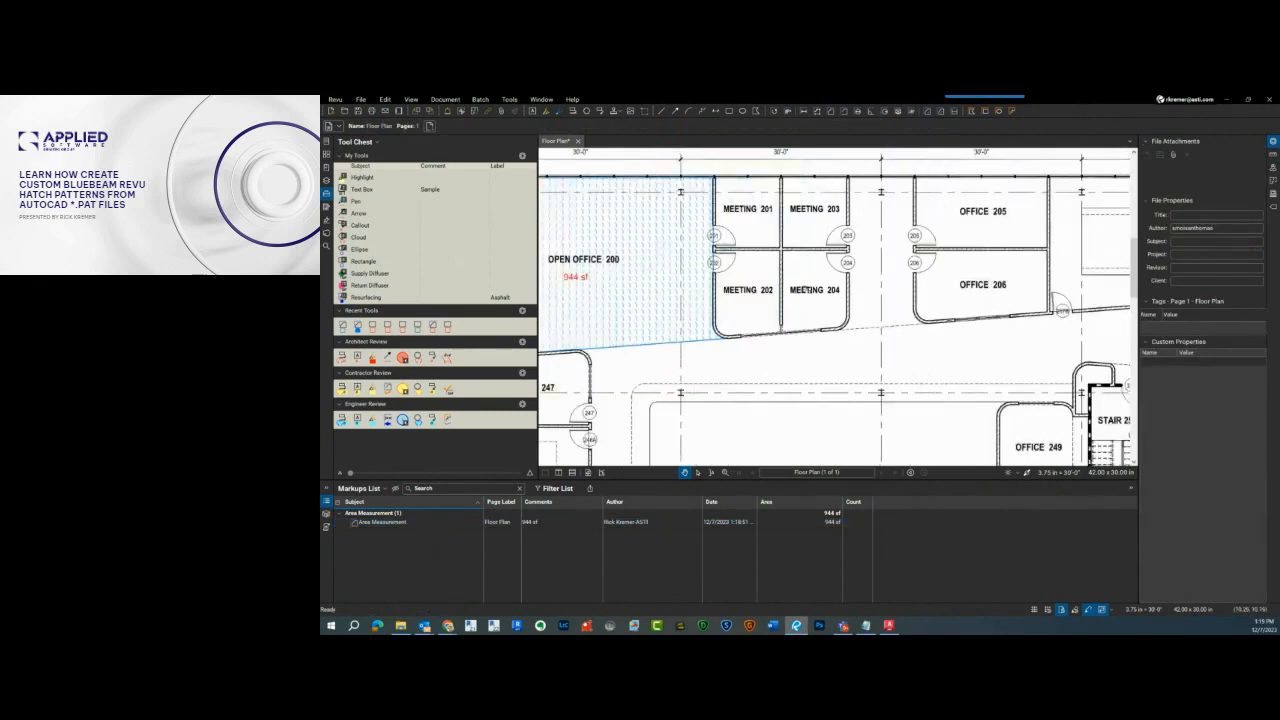
scroll(806, 289, "up", 1)
scroll(830, 296, "right", 3)
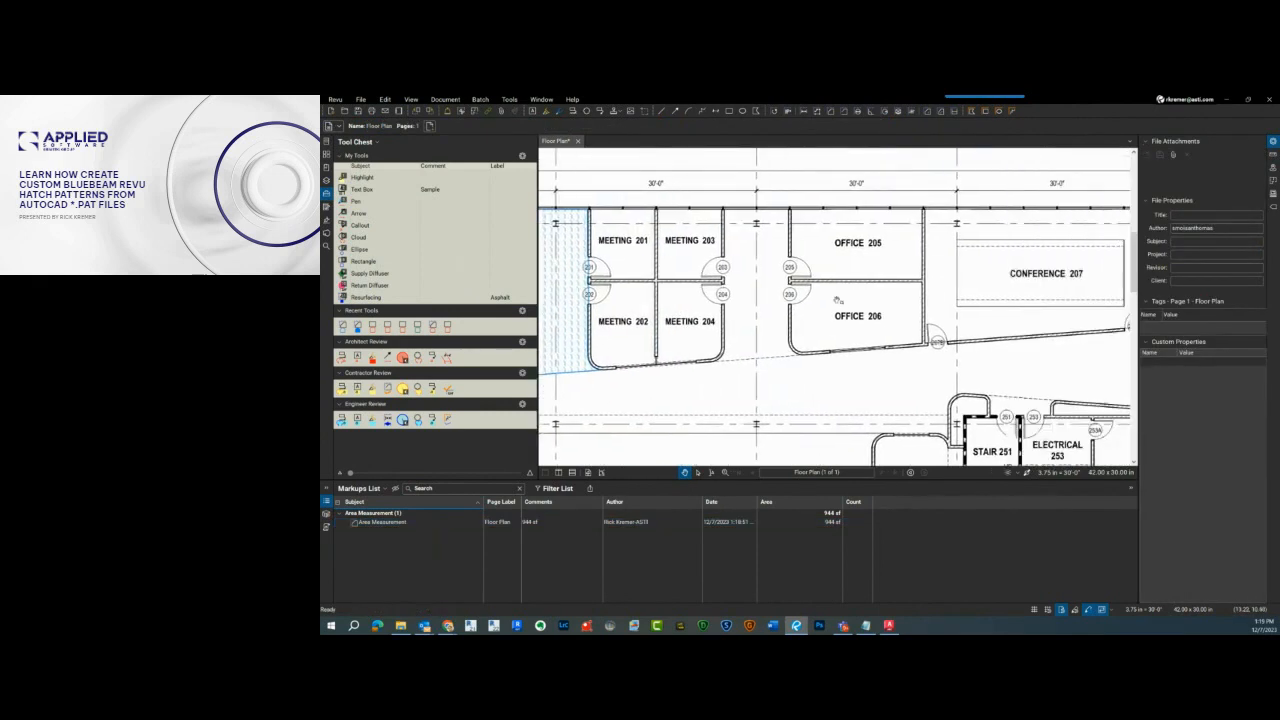
left_click(760, 353)
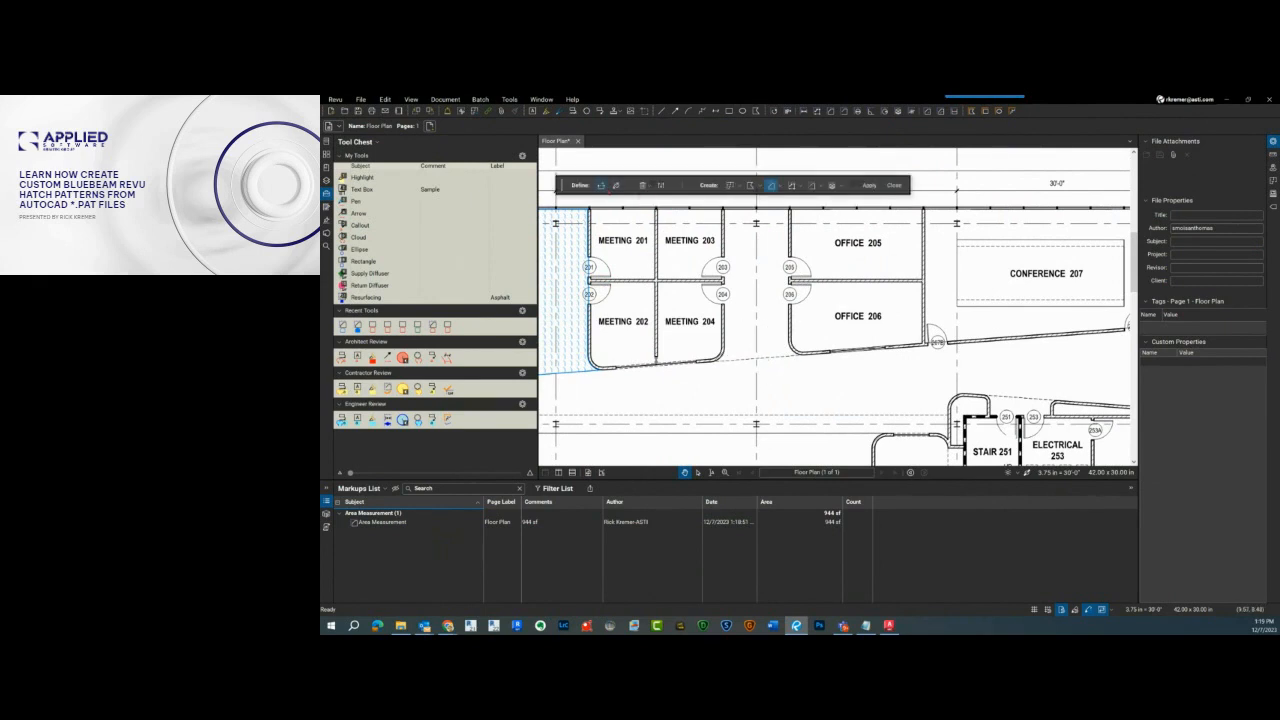
left_click(601, 185)
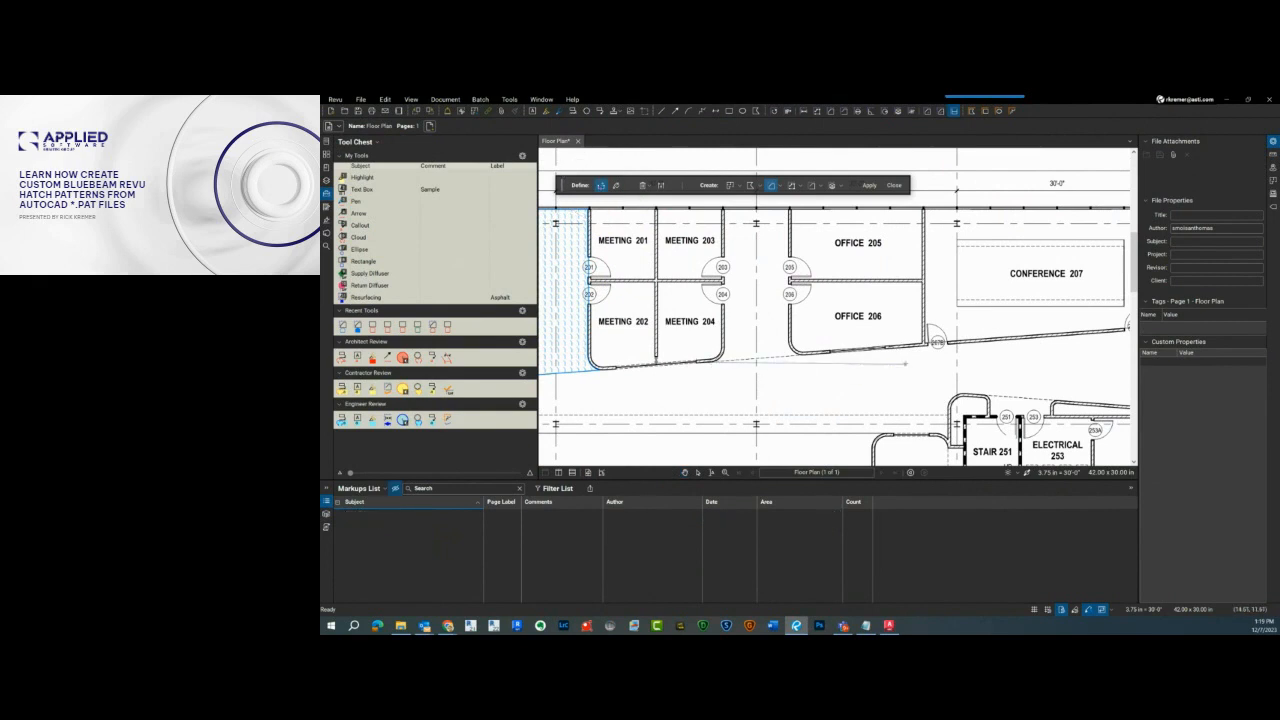
left_click(896, 347)
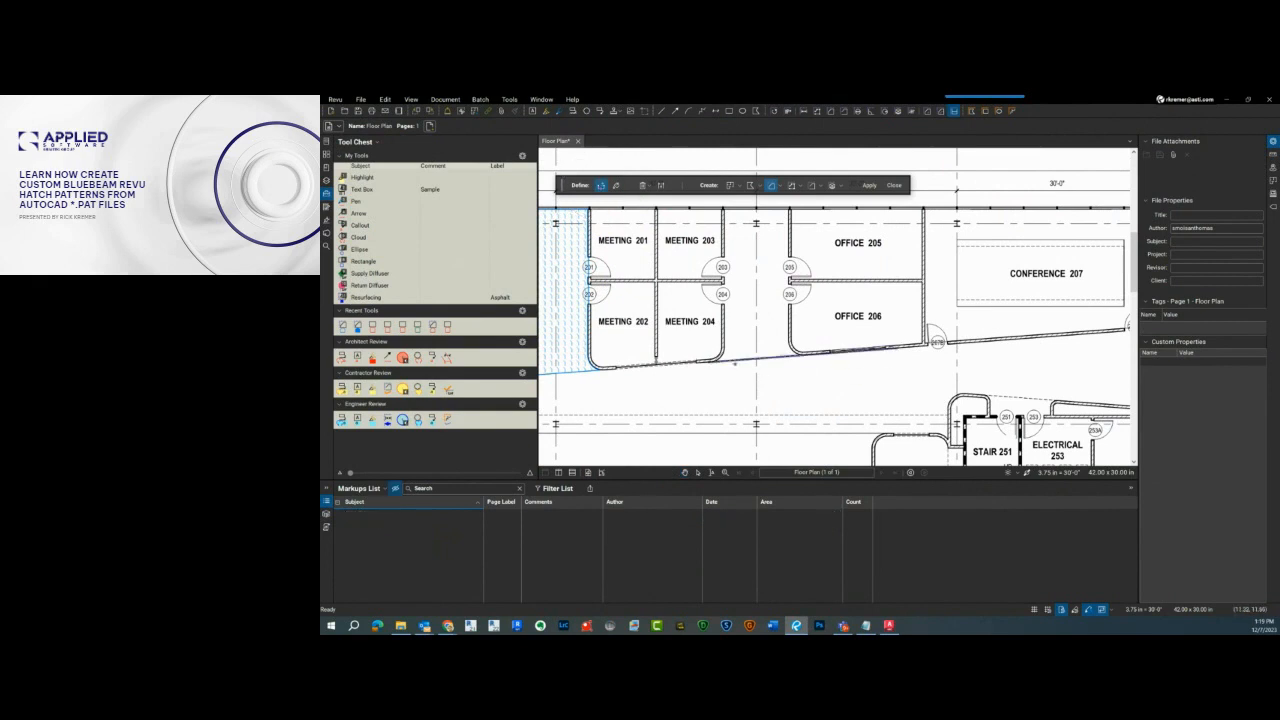
left_click(751, 363)
scroll(751, 363, "up", 3)
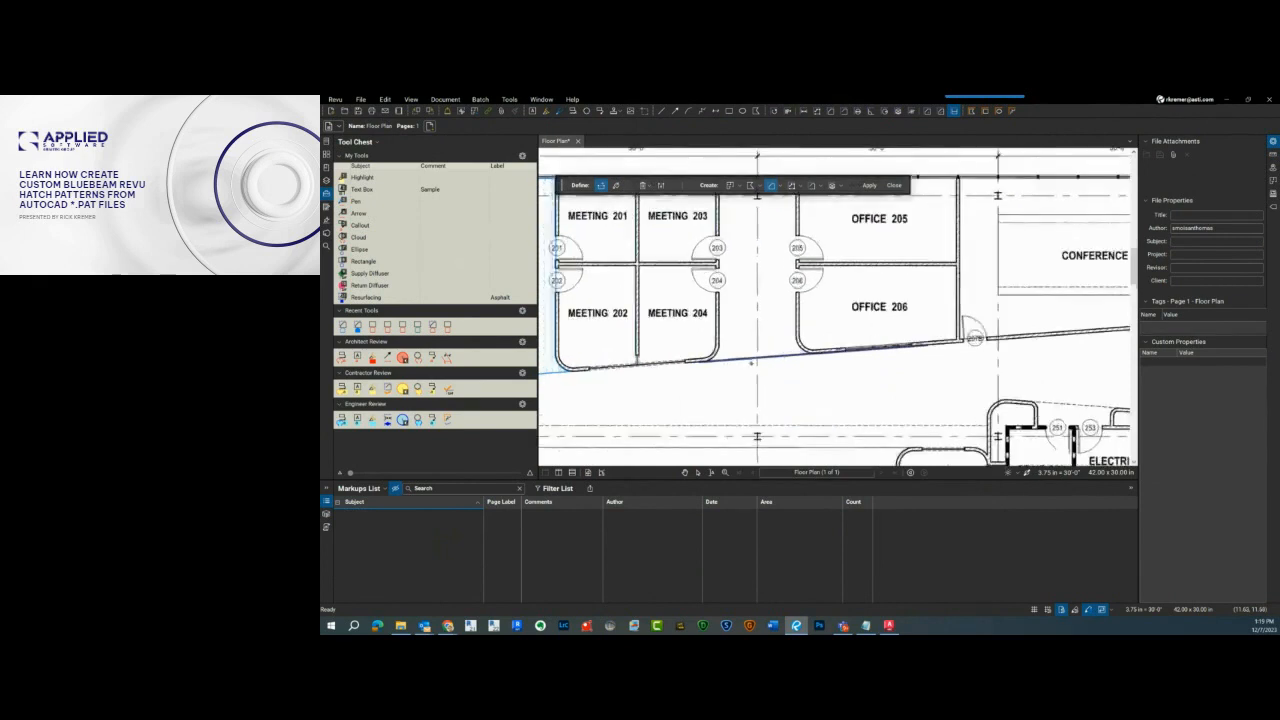
scroll(751, 363, "up", 2)
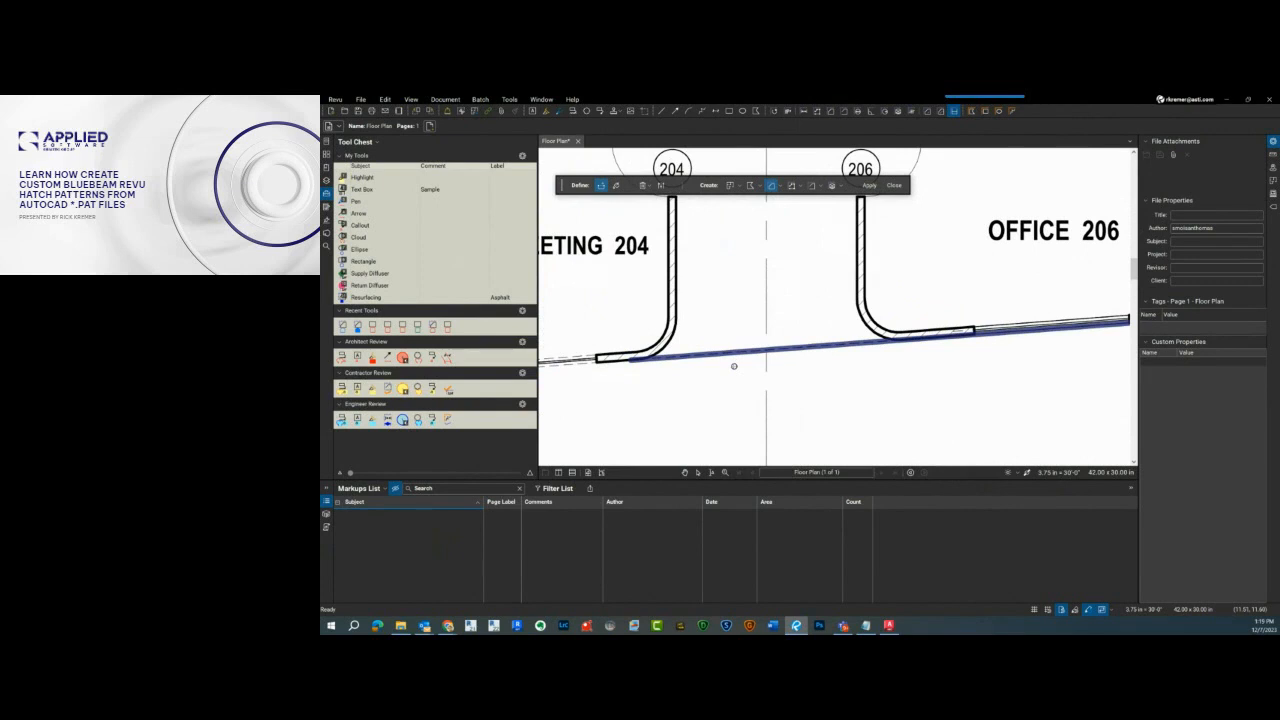
Step: Draw Dynamic Fill boundary lines along both corridor walls to close the door openings of rooms 203, 204, 205 and 206
left_click(614, 184)
scroll(712, 297, "down", 4)
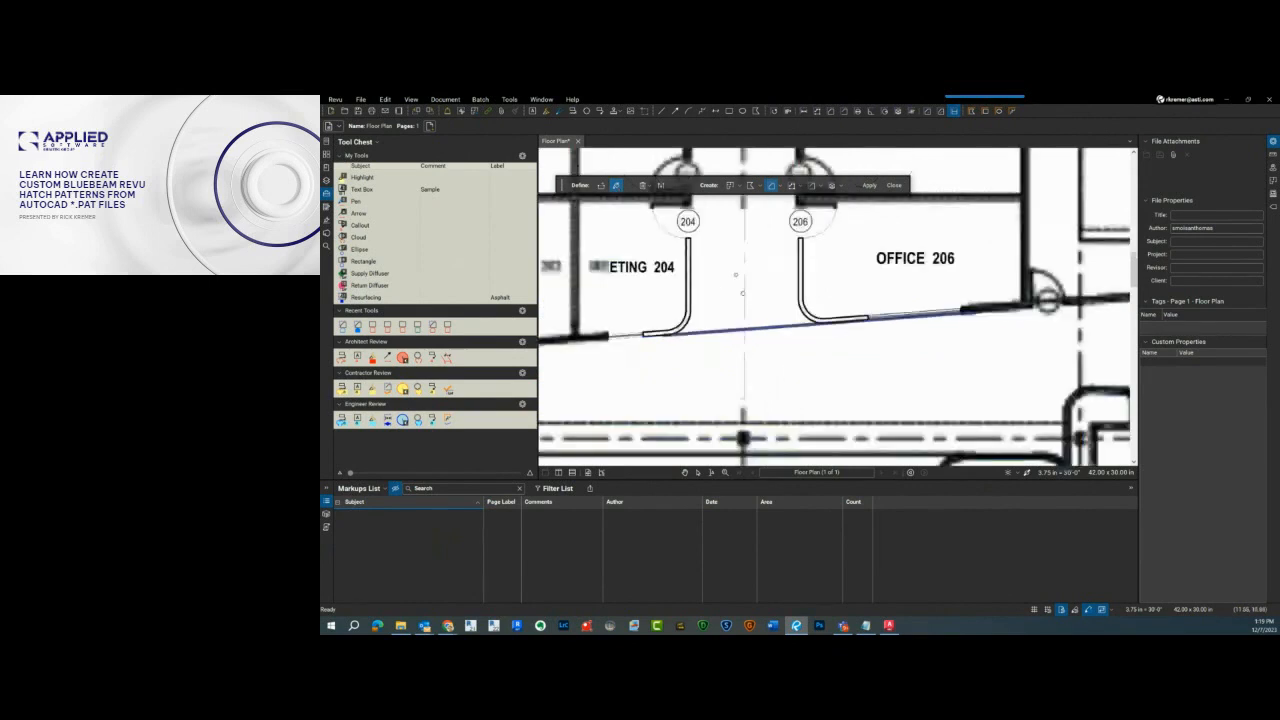
key("Escape")
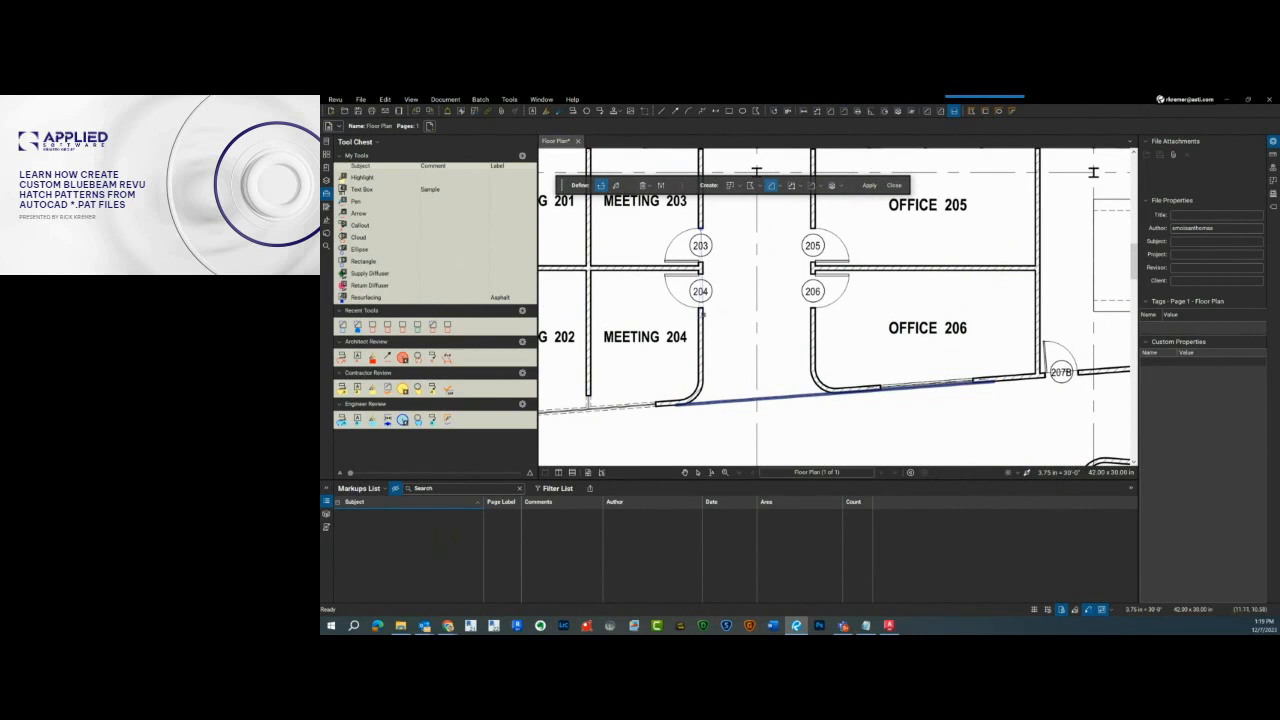
left_click(730, 323)
left_click(814, 266)
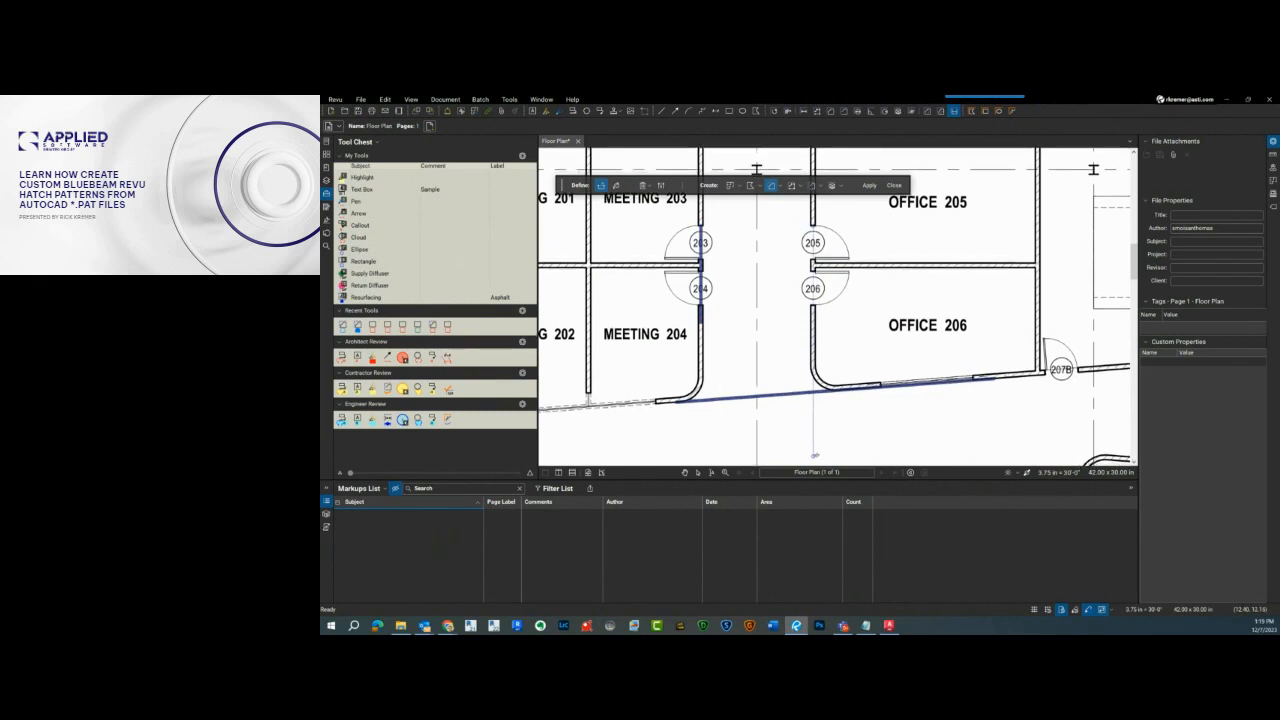
scroll(814, 450, "down", 2)
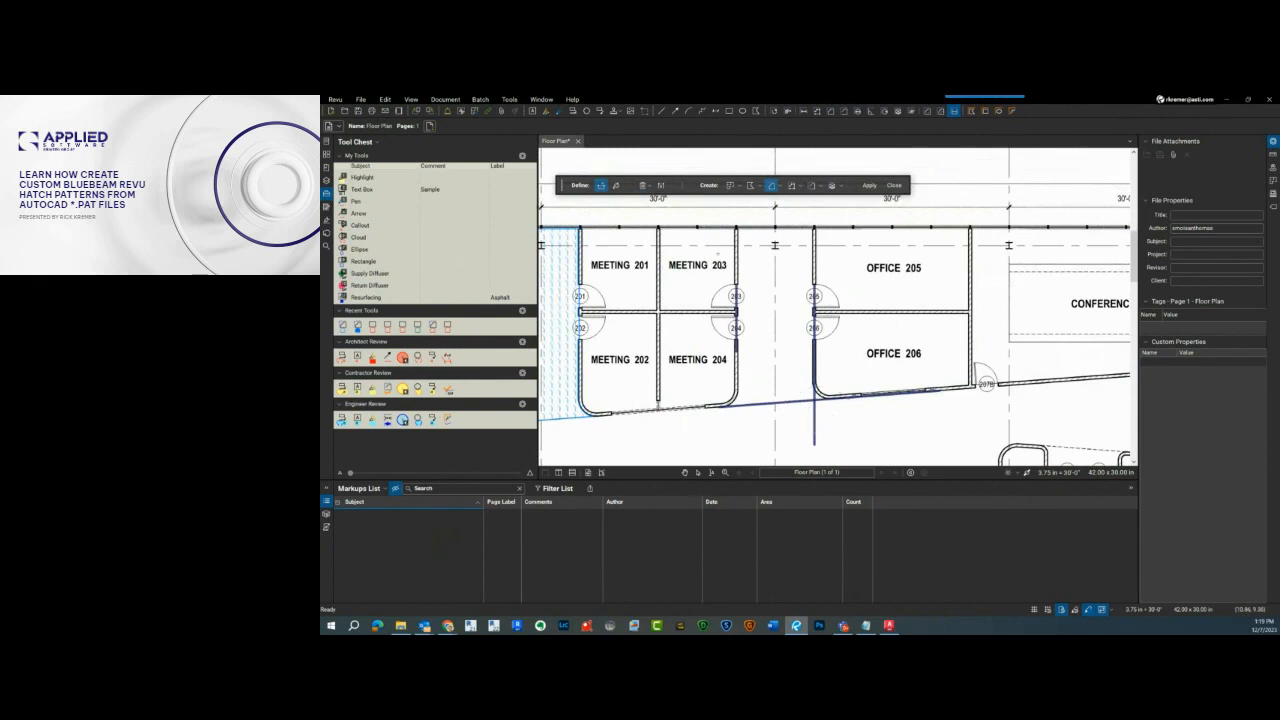
Step: Fill the corridor between Meeting 203/204 and Office 205/206 and apply the fill as an area measurement
key("a")
mouse_move(760, 372)
left_mouse_down()
mouse_move(758, 290)
mouse_move(766, 392)
mouse_move(800, 300)
mouse_move(794, 355)
left_mouse_up()
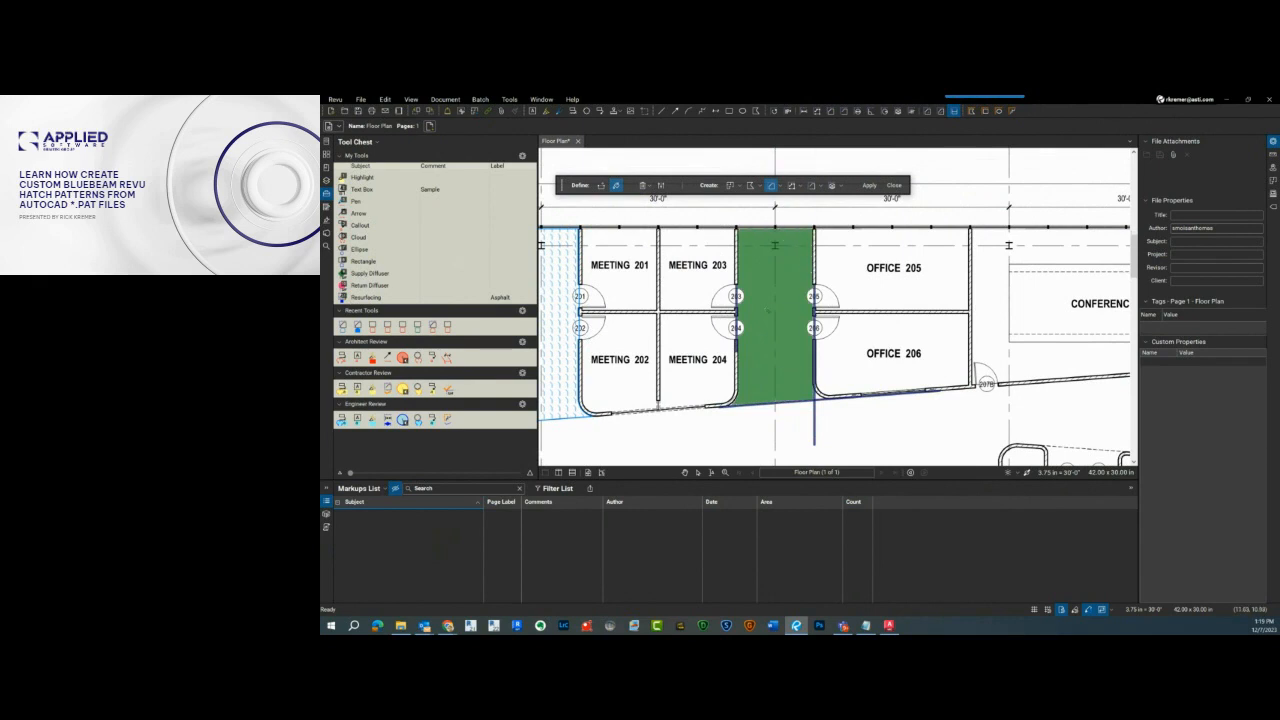
scroll(767, 311, "up", 2)
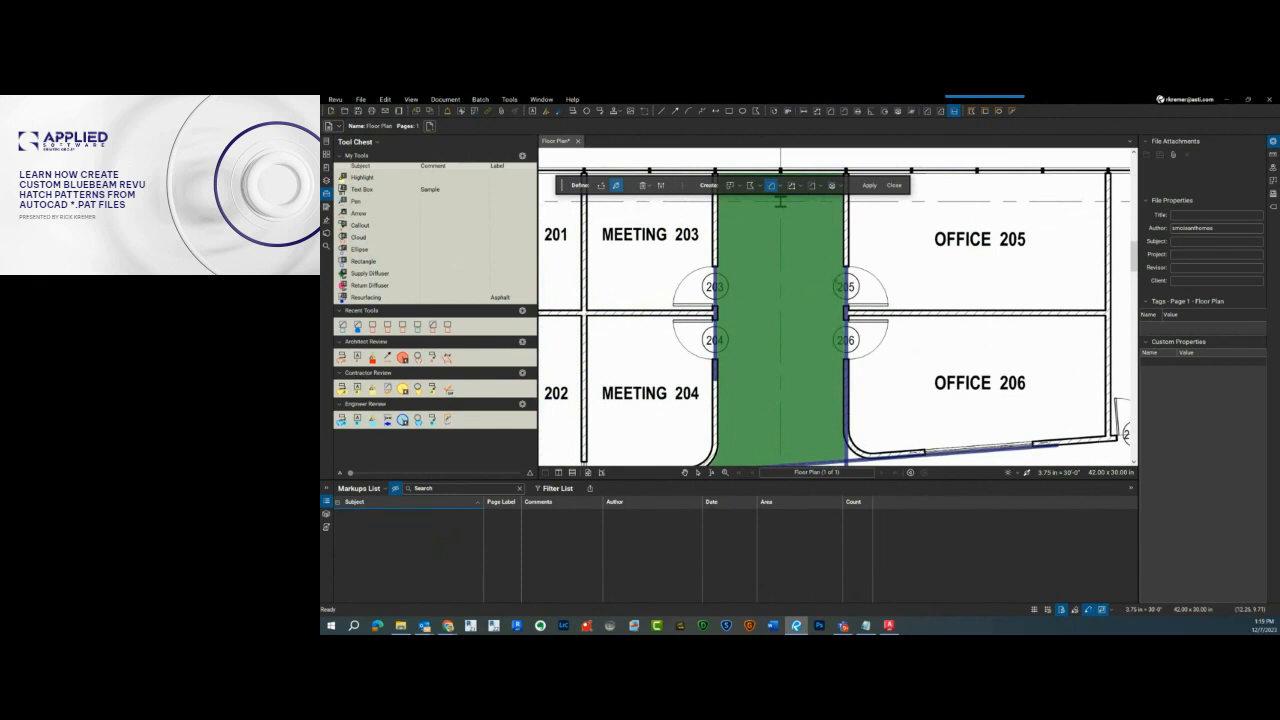
scroll(801, 329, "down", 1)
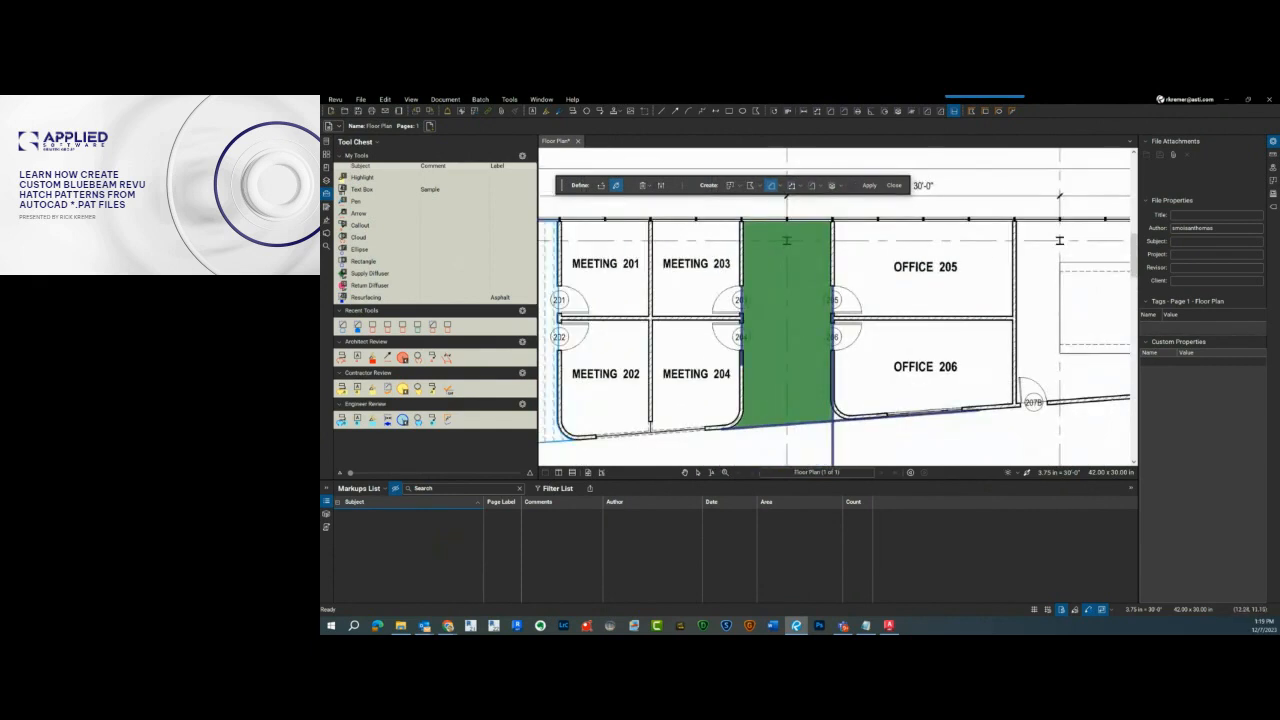
scroll(846, 424, "up", 2)
scroll(846, 424, "up", 1)
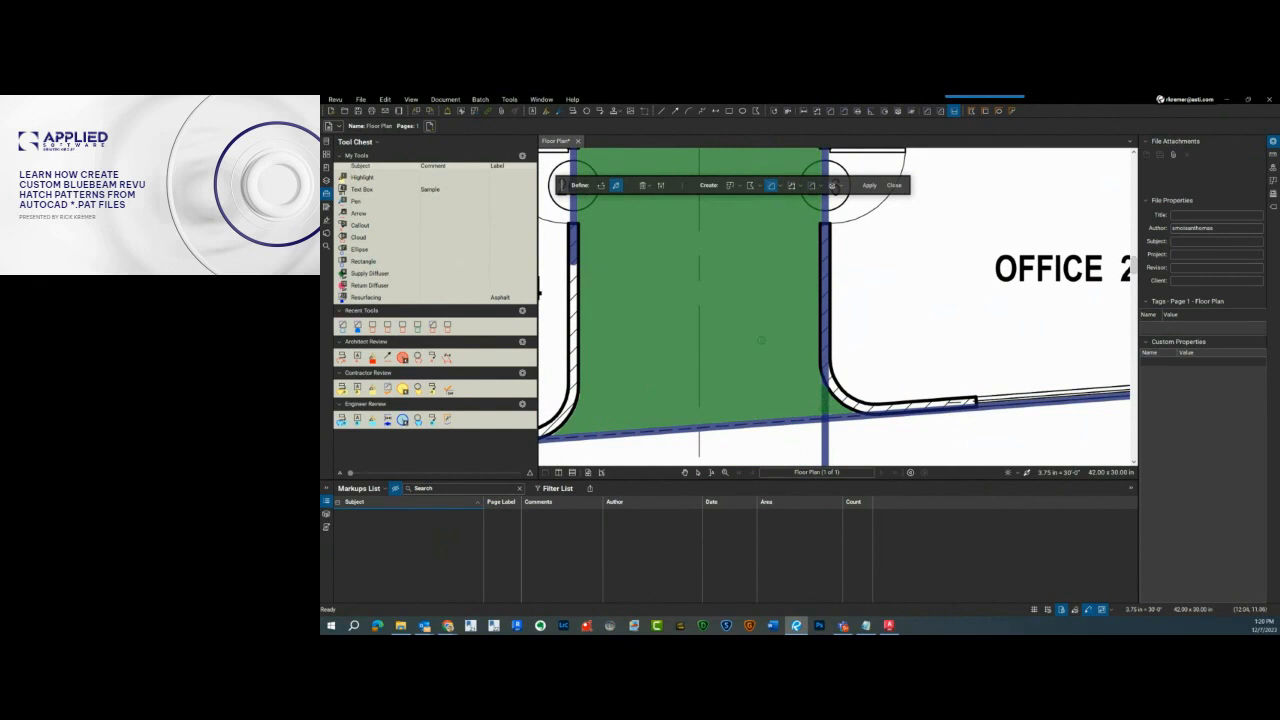
scroll(761, 340, "down", 4)
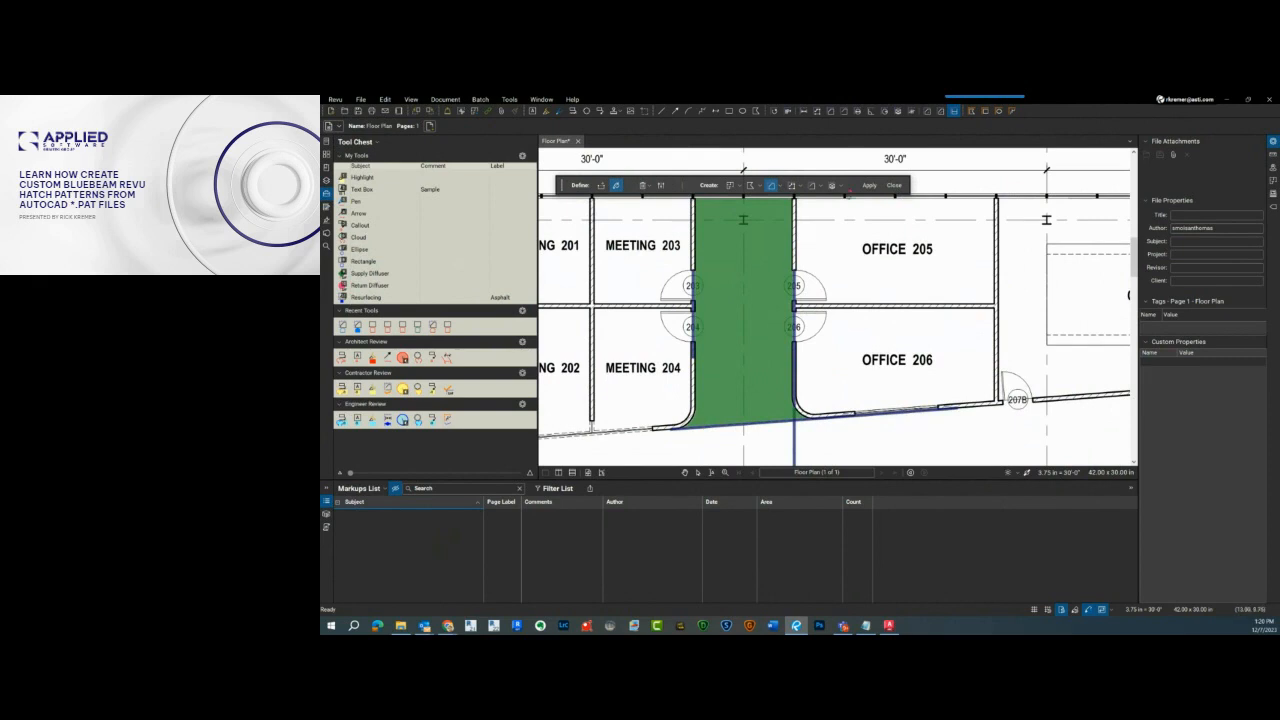
left_click(869, 185)
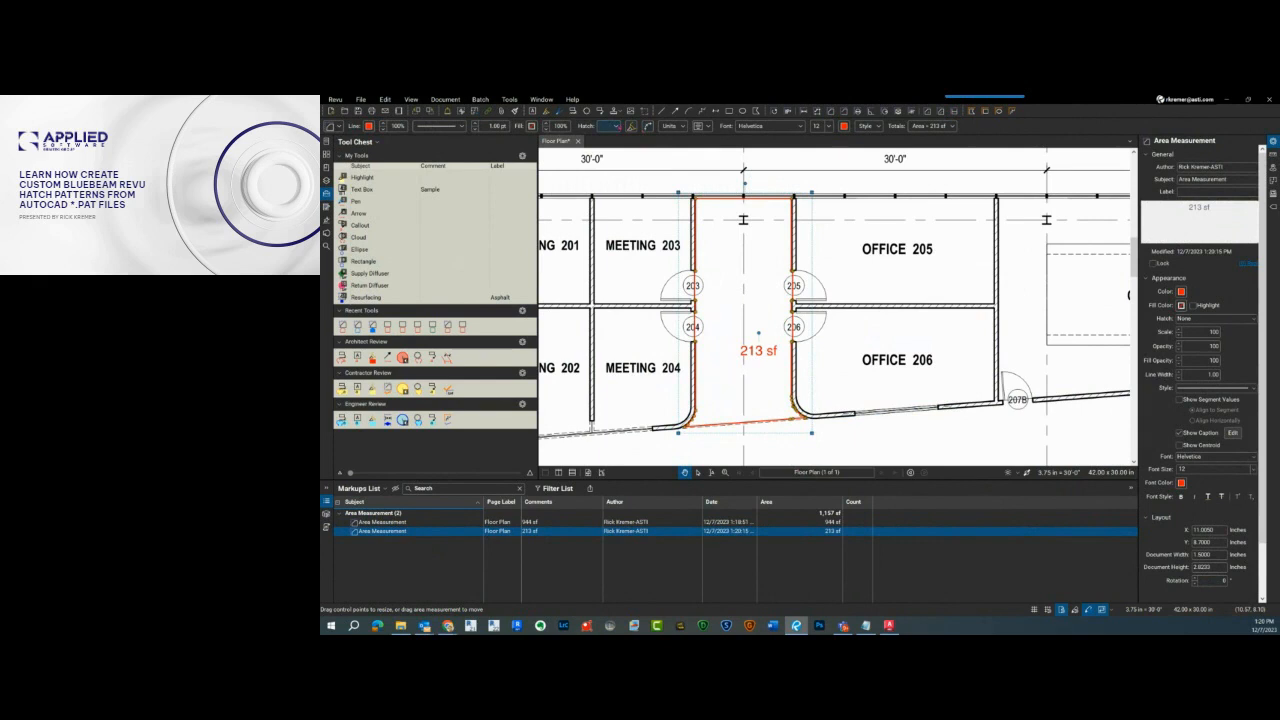
Step: Open the custom hatch pattern set for modification from the corridor measurement's hatch options and select its existing pattern
left_click(614, 126)
left_click(628, 140)
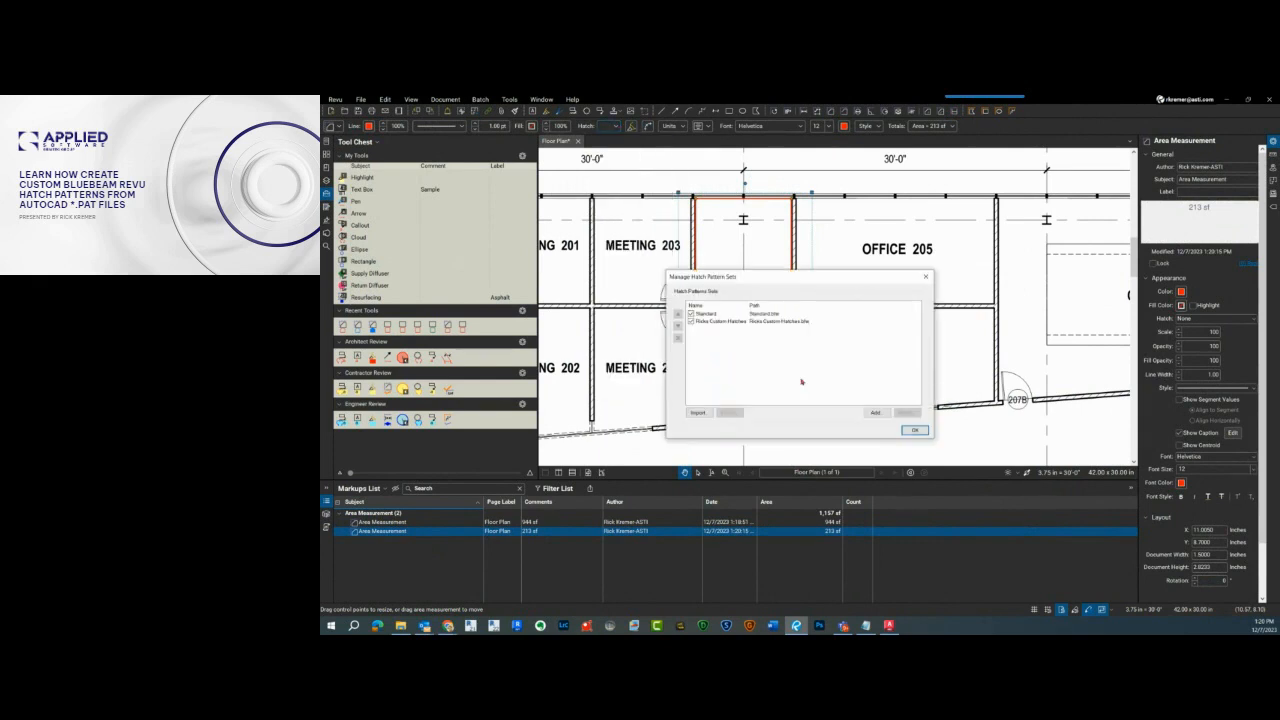
left_click(733, 322)
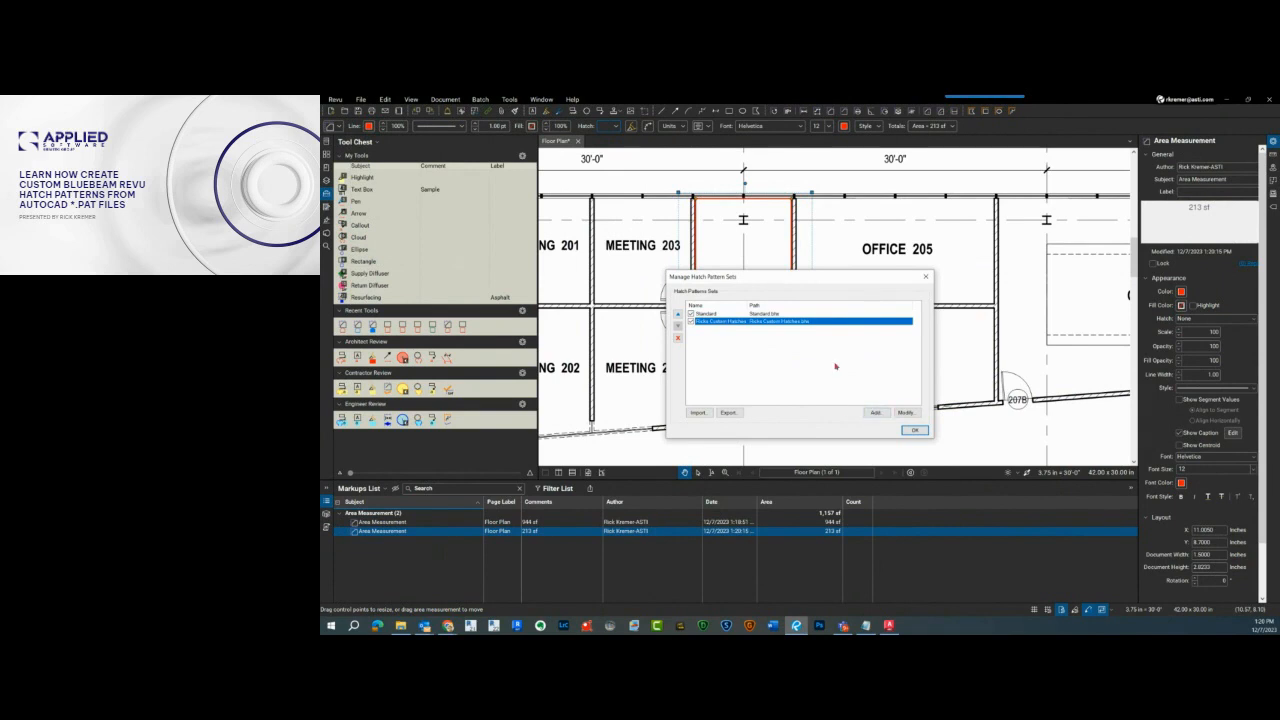
left_click(907, 414)
left_click(906, 413)
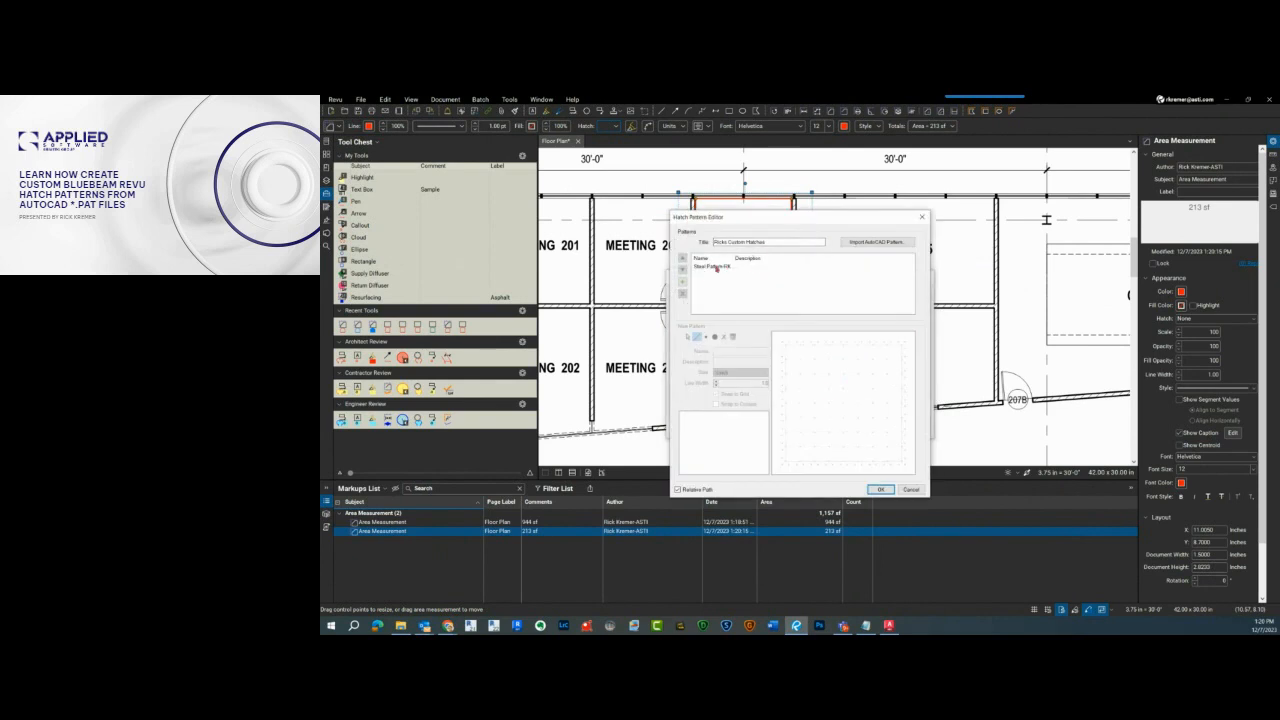
left_click(716, 268)
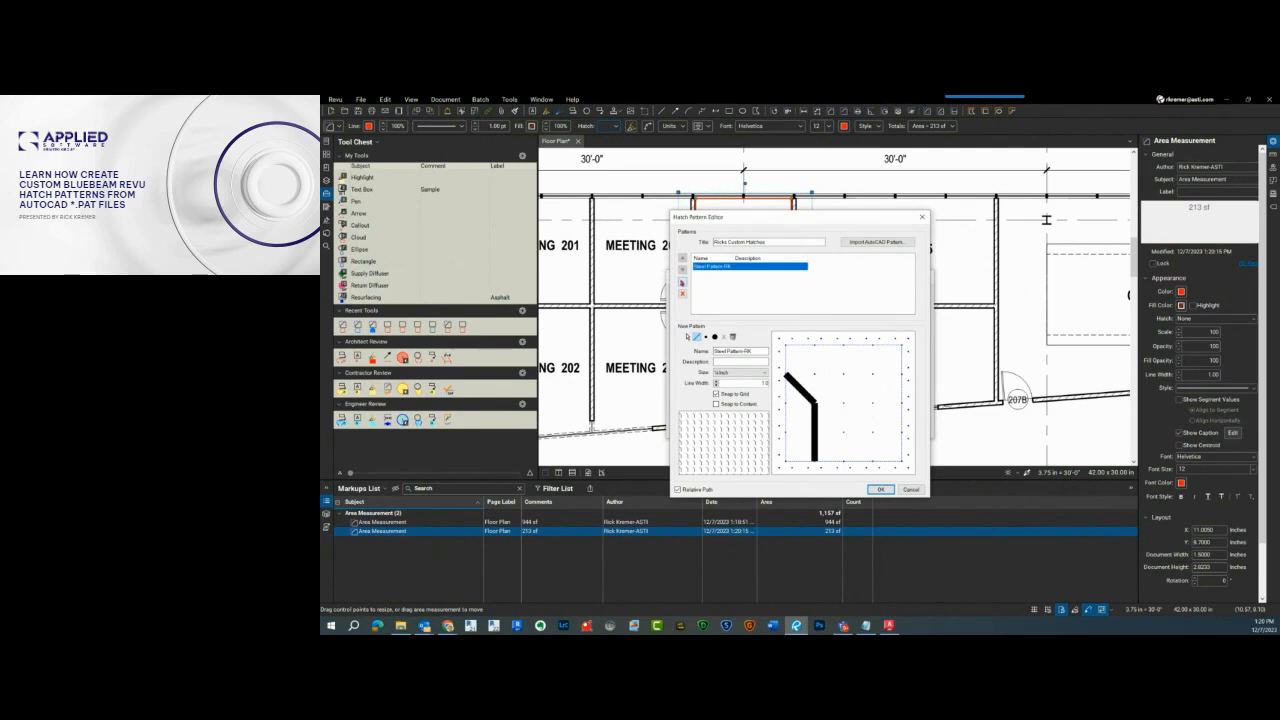
Step: Add a hatch pattern named Square tiny boxes and draw a two-by-two-cell square in the grid's upper-left corner
left_click(683, 282)
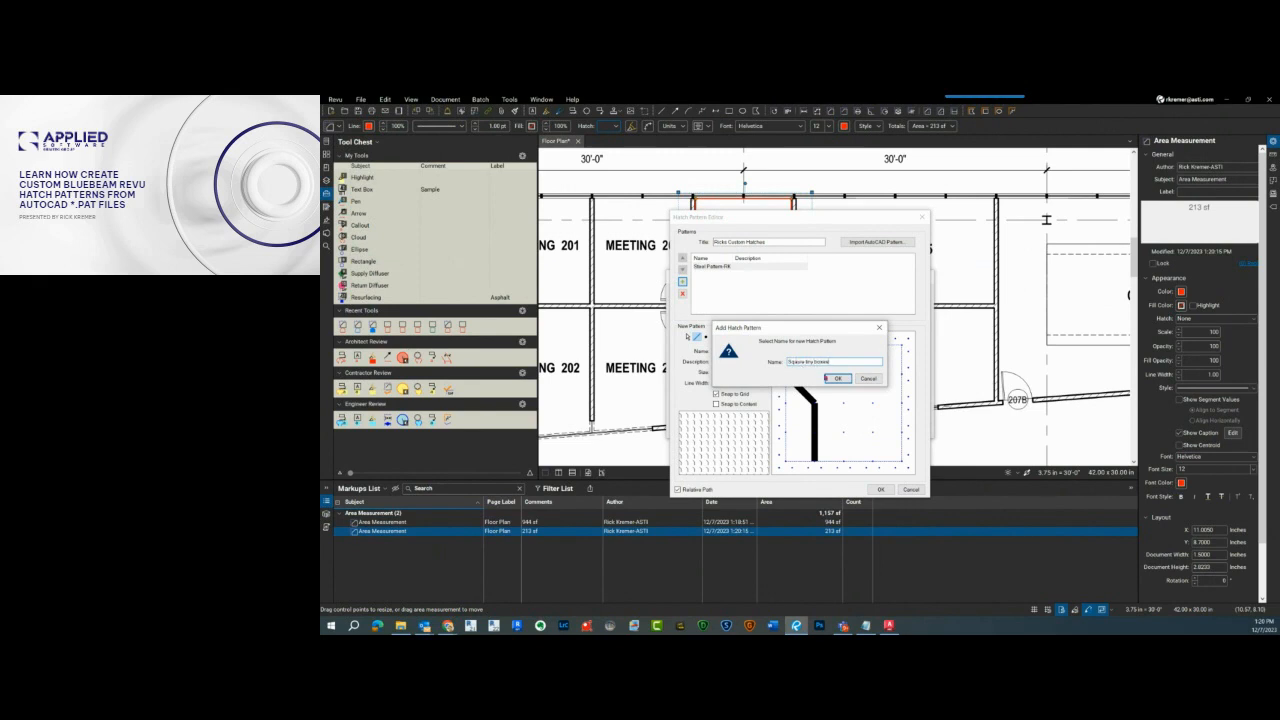
left_click(829, 378)
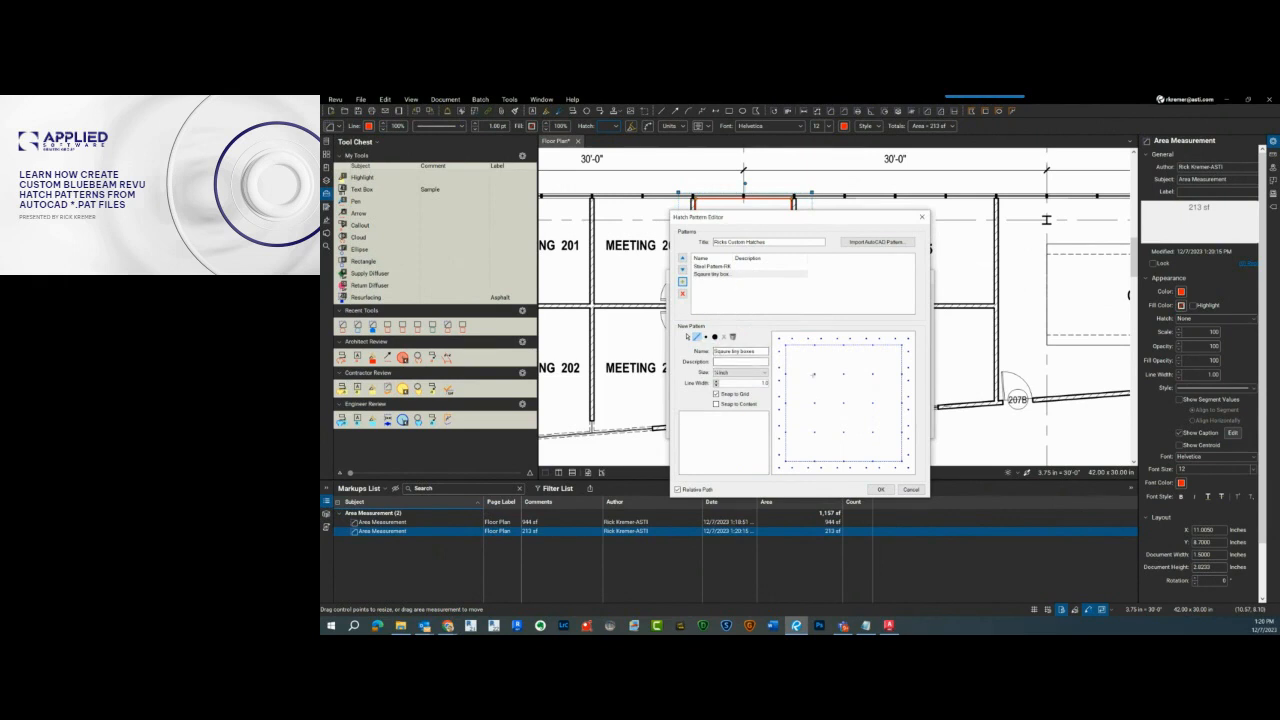
mouse_move(787, 344)
left_mouse_down()
mouse_move(787, 404)
mouse_move(846, 402)
mouse_move(845, 344)
mouse_move(786, 344)
left_mouse_up()
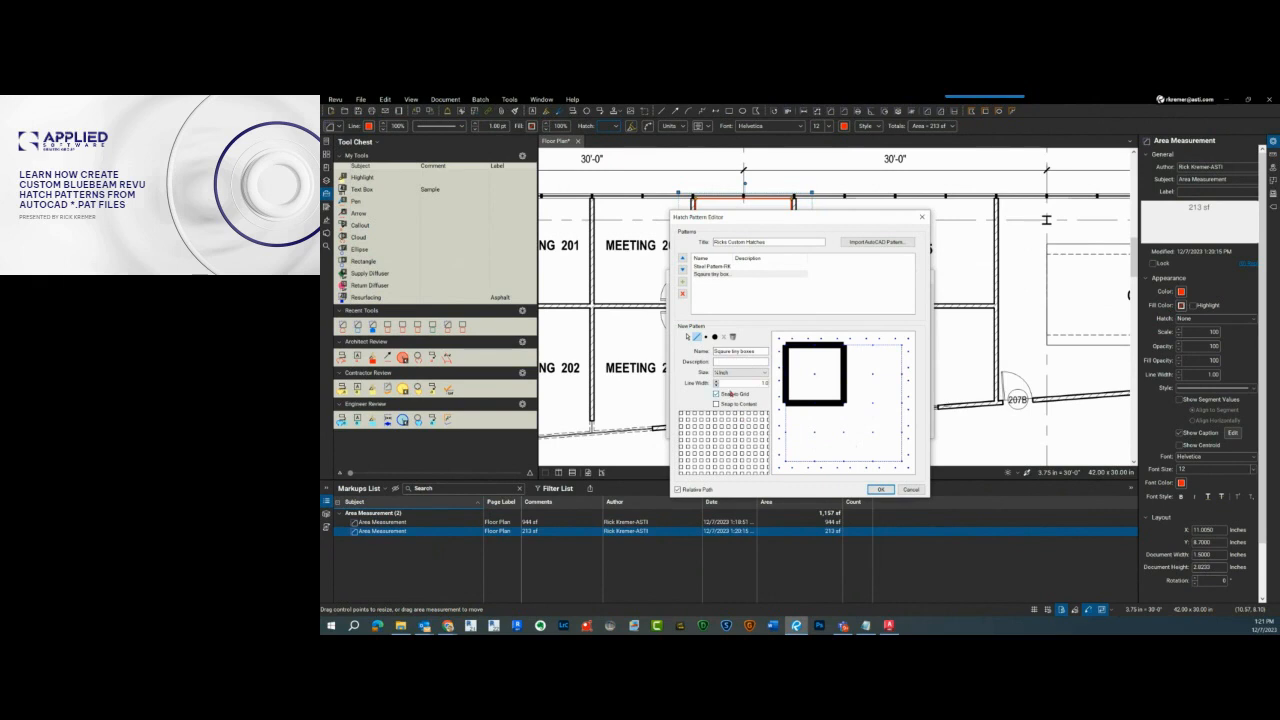
Step: Reduce the line width of the Square tiny boxes pattern and save the custom hatch pattern set
left_click(716, 381)
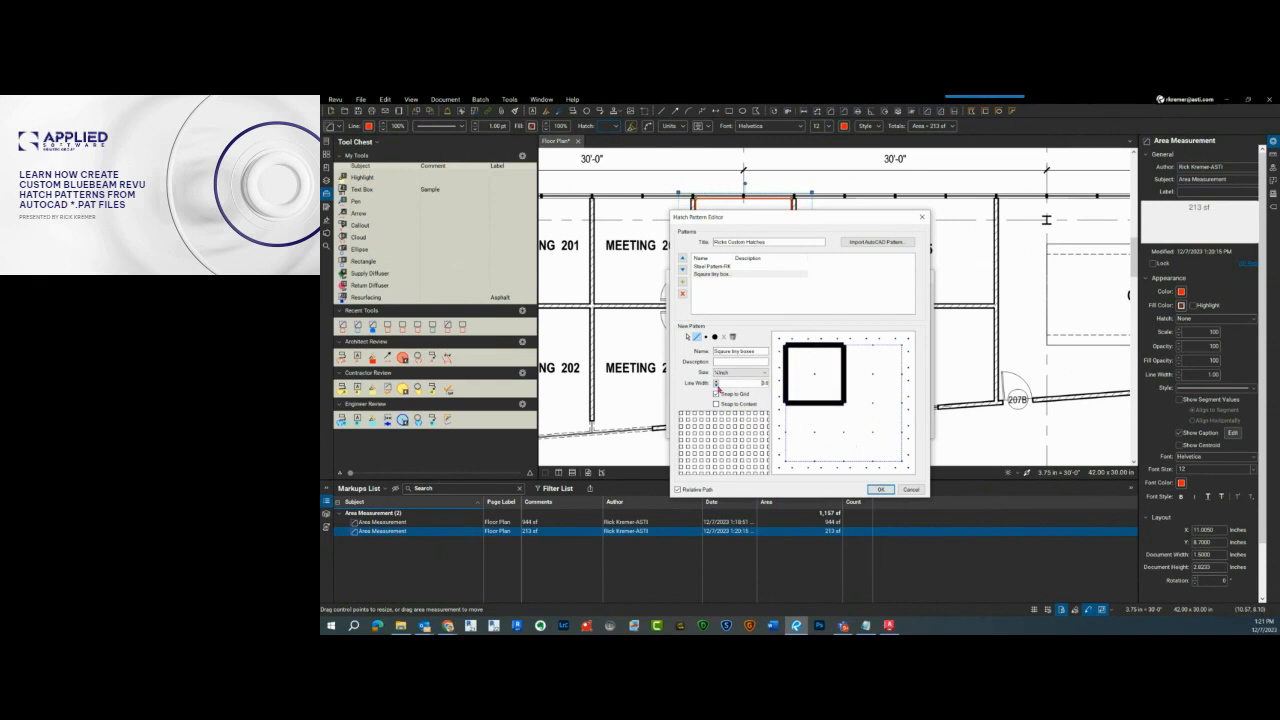
left_click(716, 385)
left_click(716, 385)
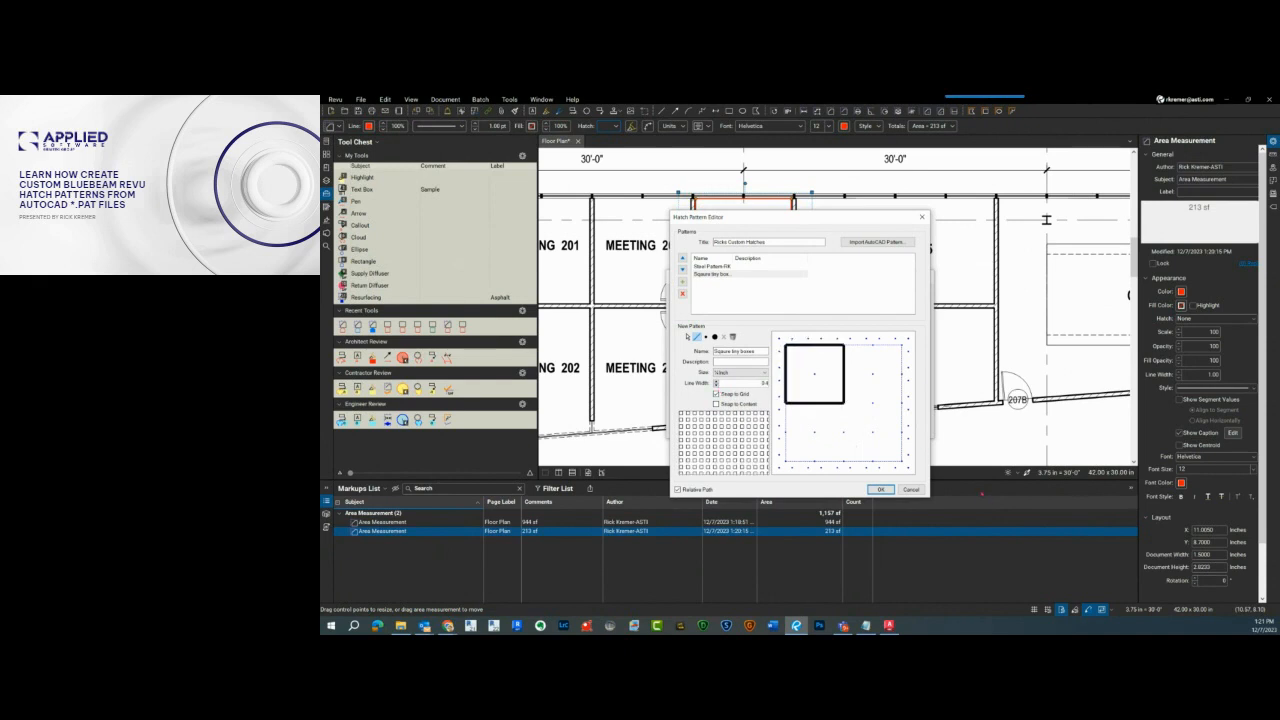
left_click(882, 489)
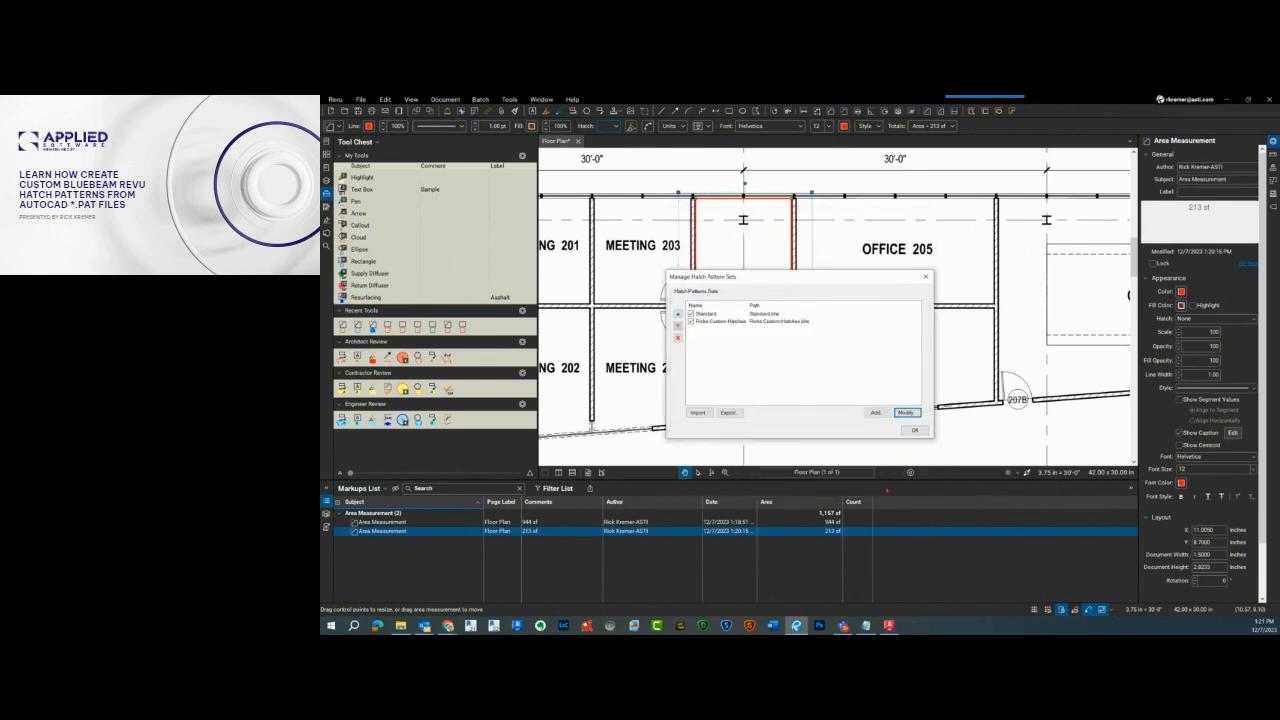
left_click(913, 430)
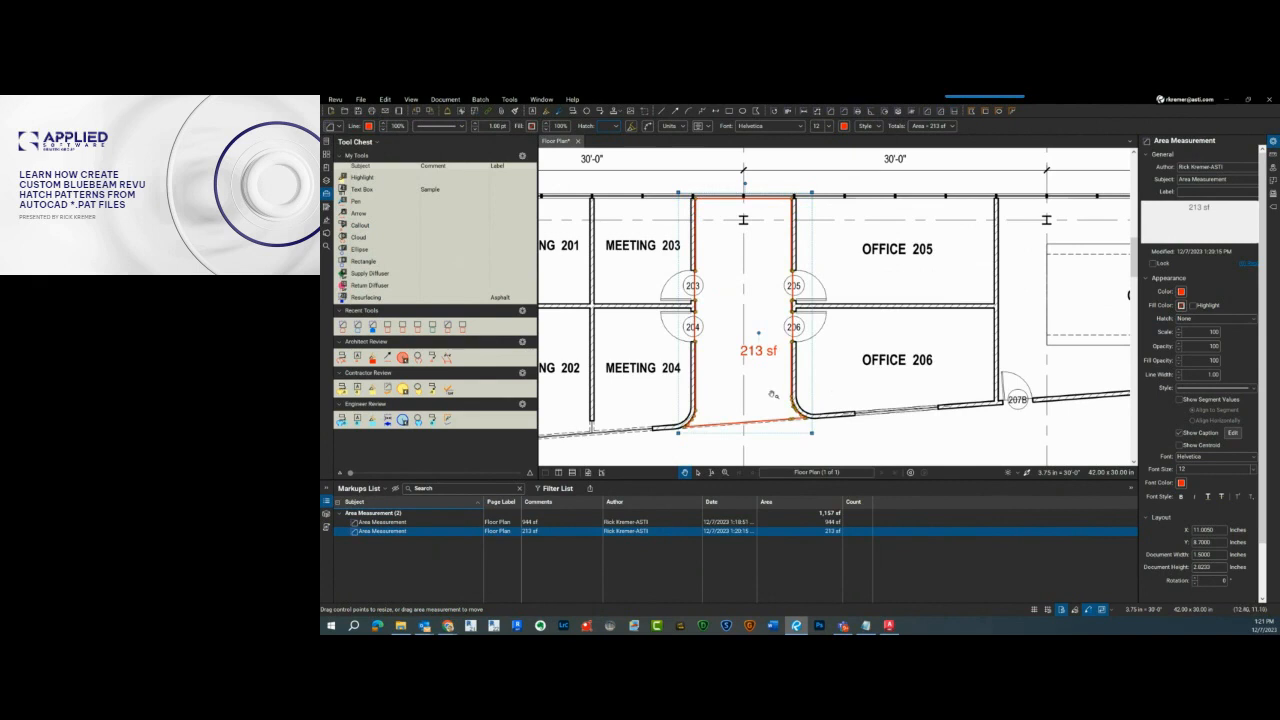
Step: Reselect the corridor measurement and try to assign the Square tiny boxes hatch to it
key("Escape")
left_click(772, 426)
left_click(609, 126)
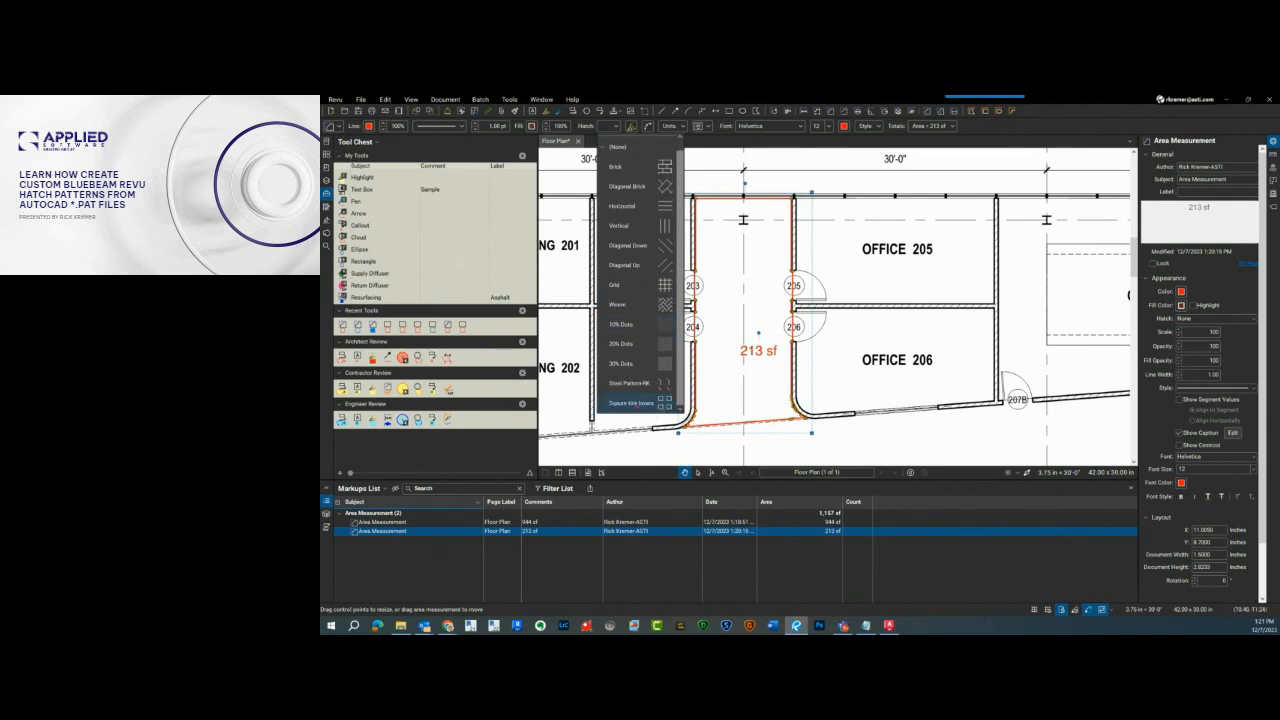
left_click(636, 404)
left_click(764, 427)
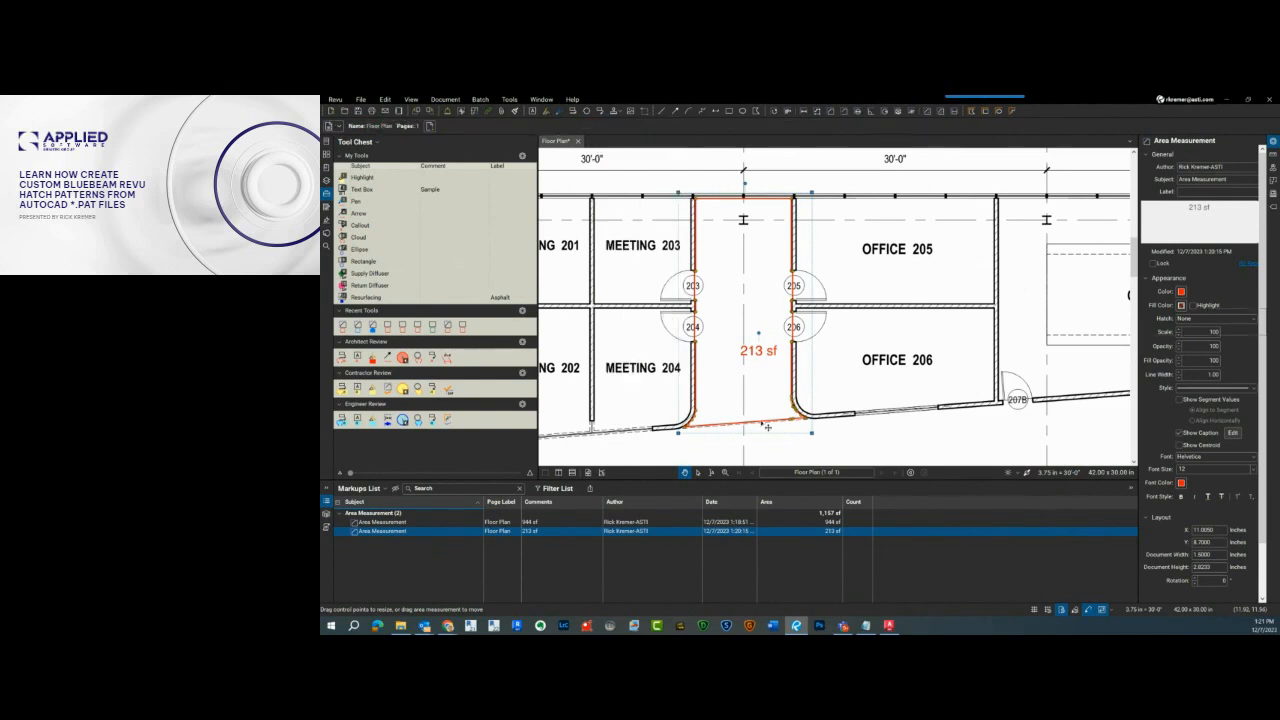
left_click(767, 427)
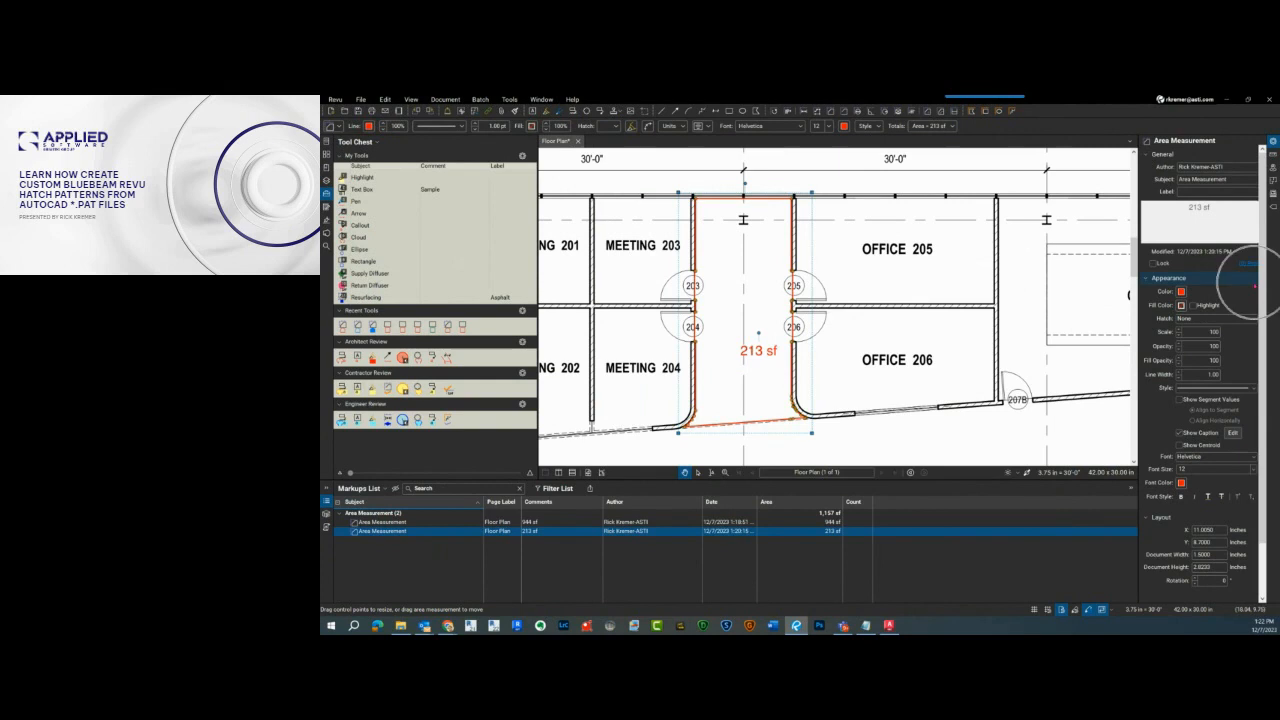
Step: Apply the Square tiny boxes hatch to the corridor area measurement and set the hatch scale to 60
left_click(1200, 333)
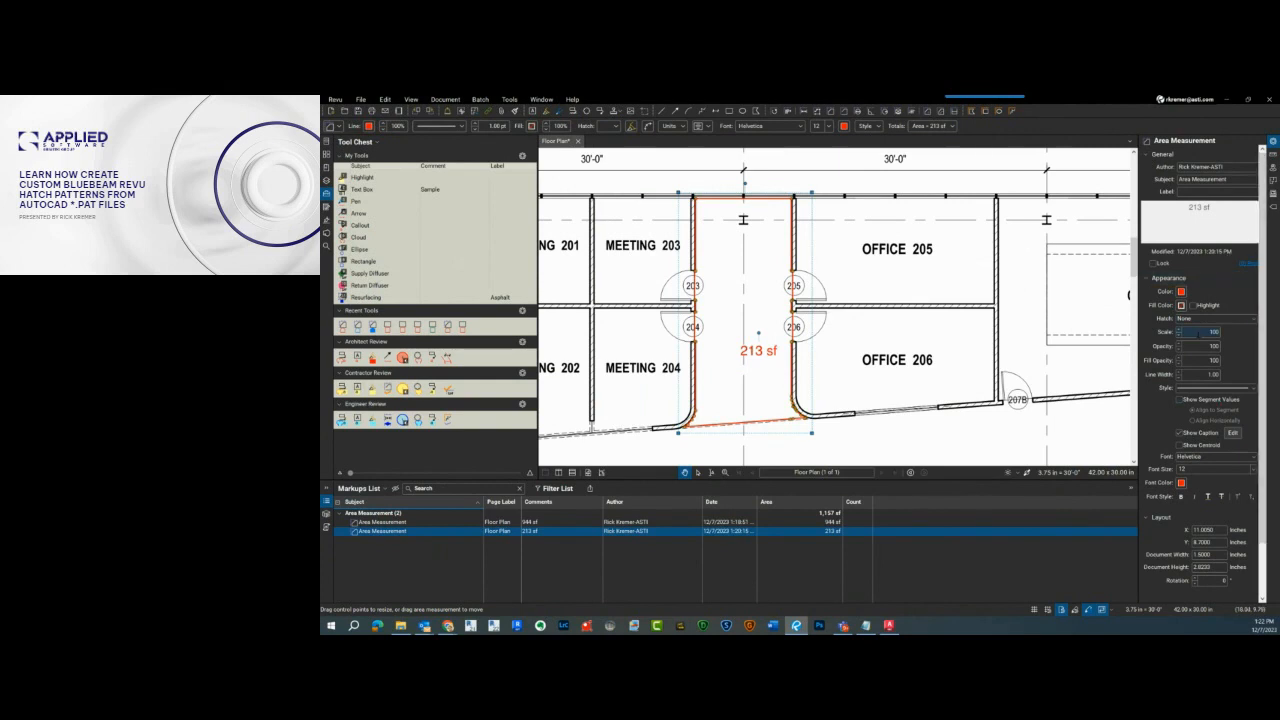
left_click(1205, 319)
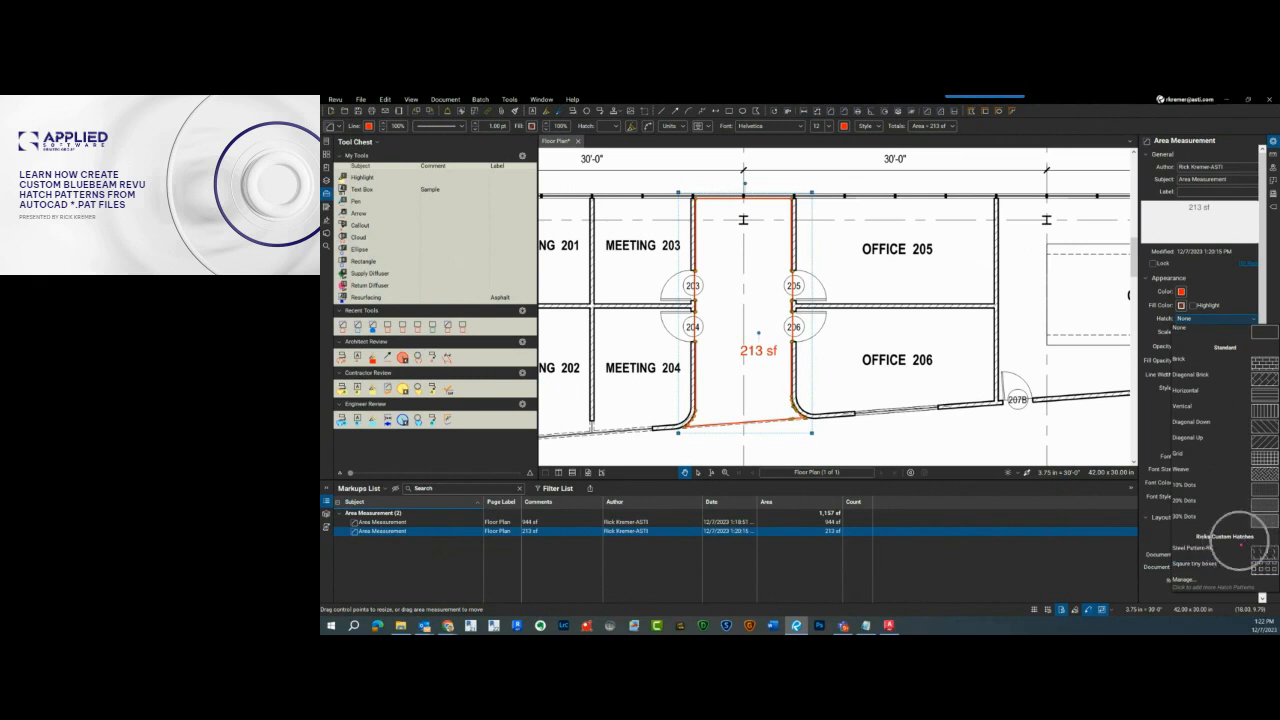
left_click(1219, 568)
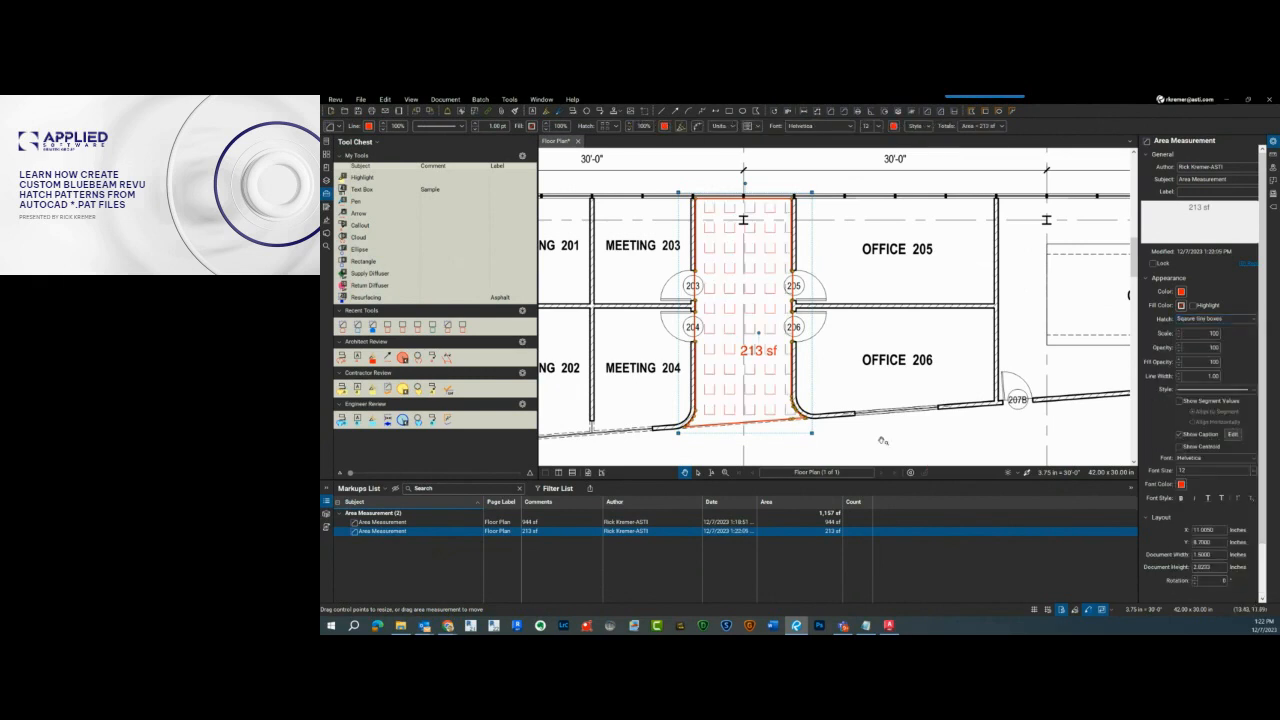
left_click(1180, 337)
left_click(1180, 337)
left_click(1180, 337)
left_click(1180, 337)
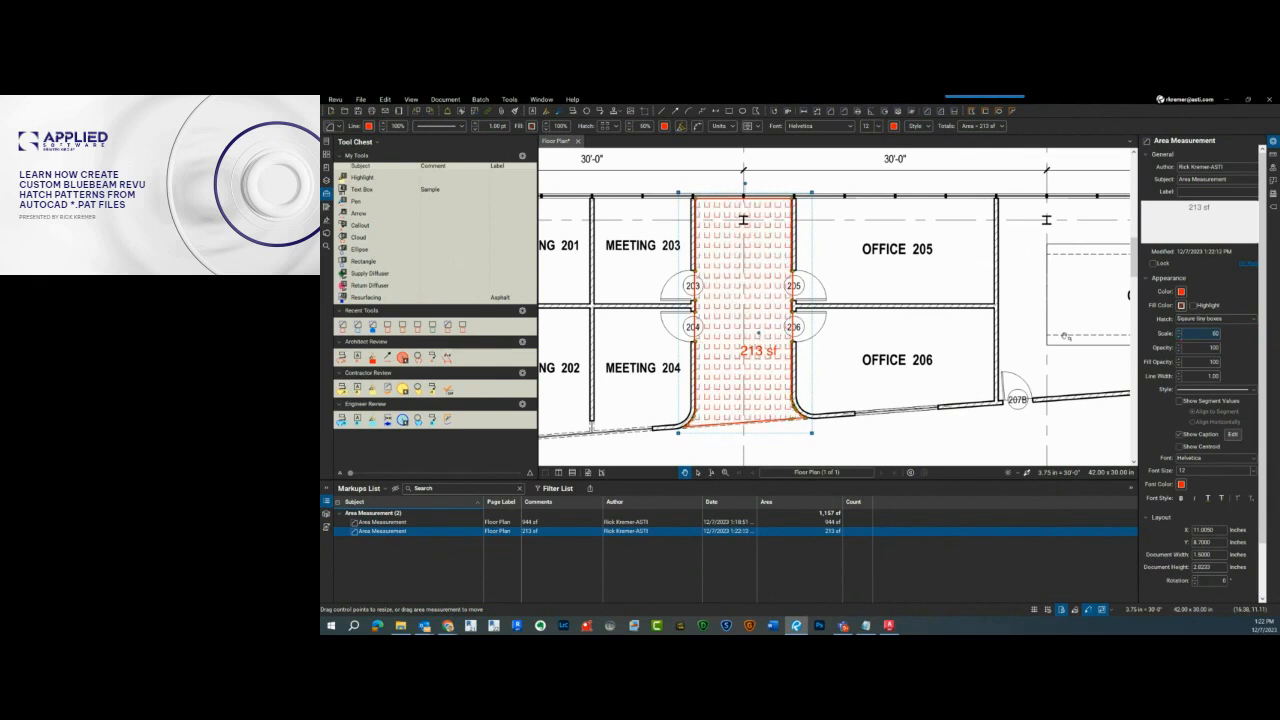
Step: Deselect the corridor measurement and hide the Tool Chest to widen the floor plan view
left_click(905, 326)
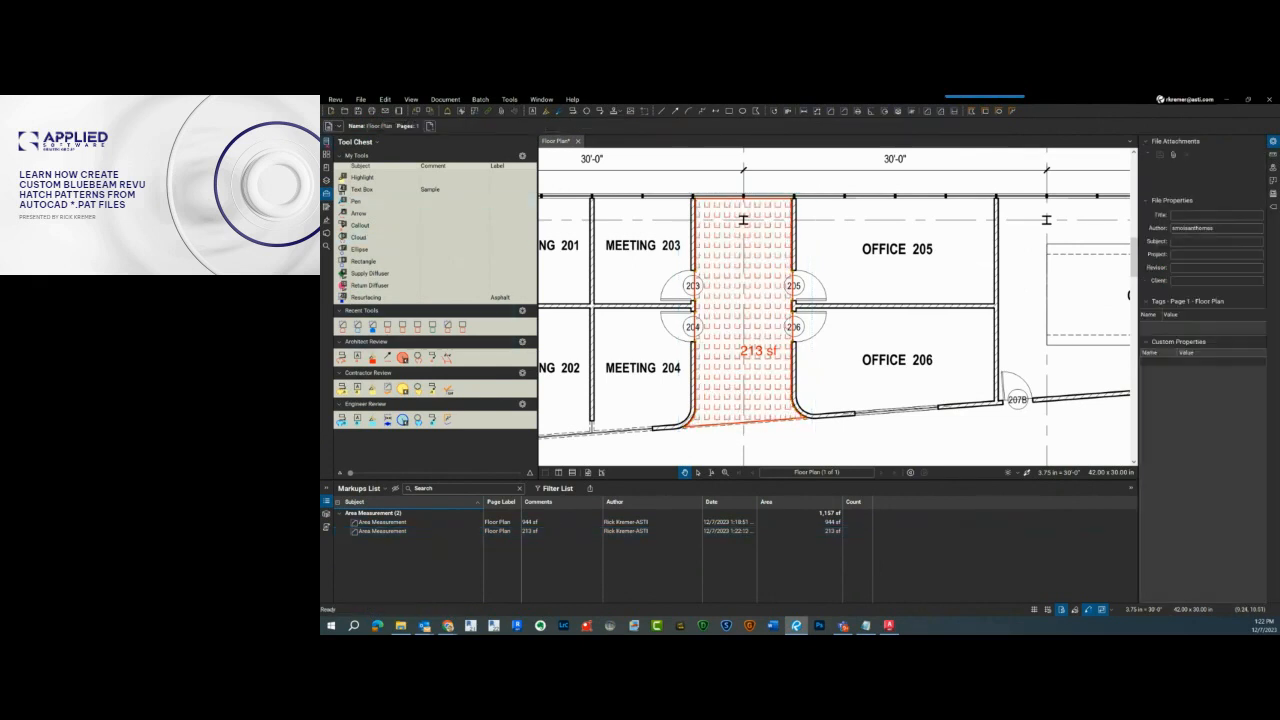
key("alt+x")
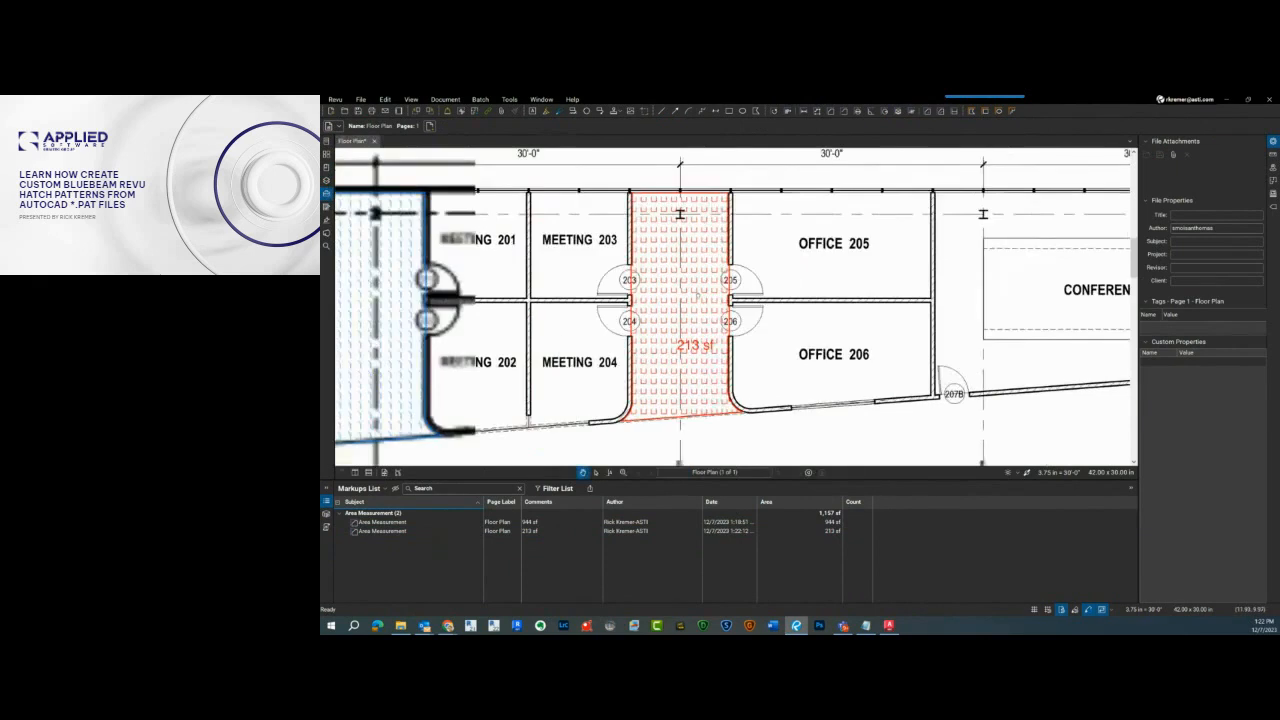
scroll(702, 300, "down", 2)
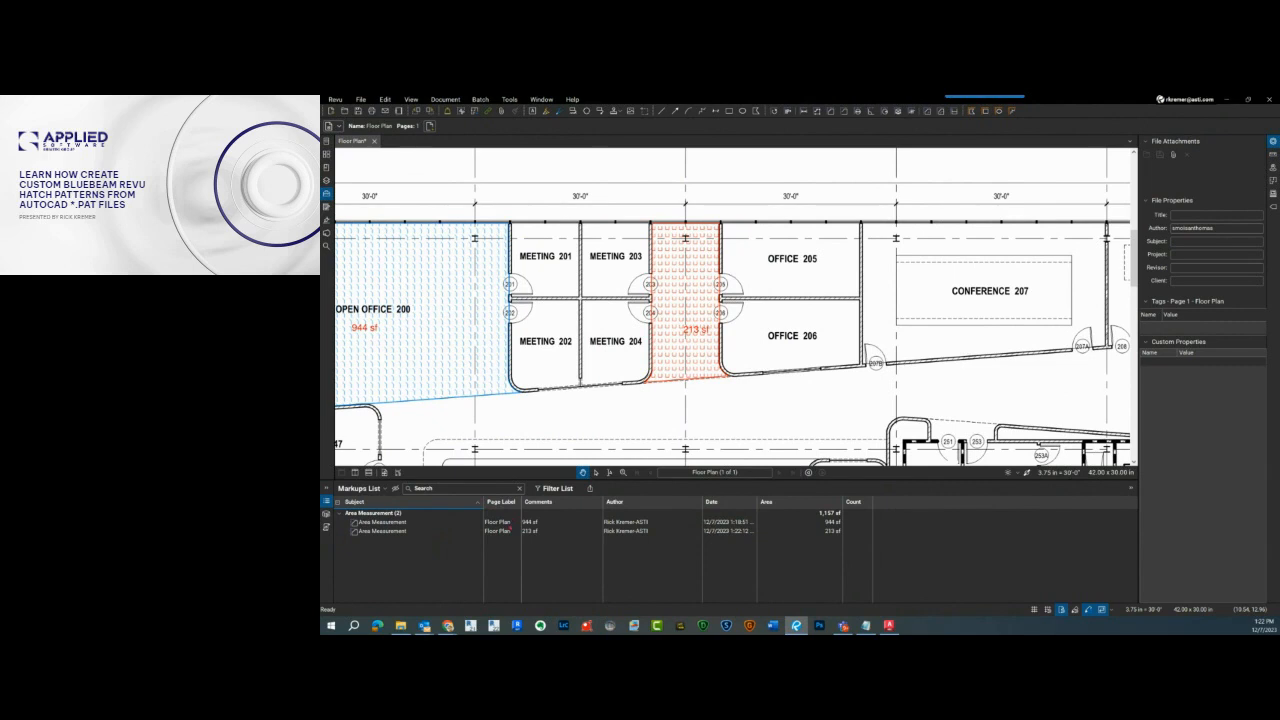
Step: Switch to File Explorer and examine the AutoCAD pattern files in the ACA 2024 pats folder
mouse_move(401, 626)
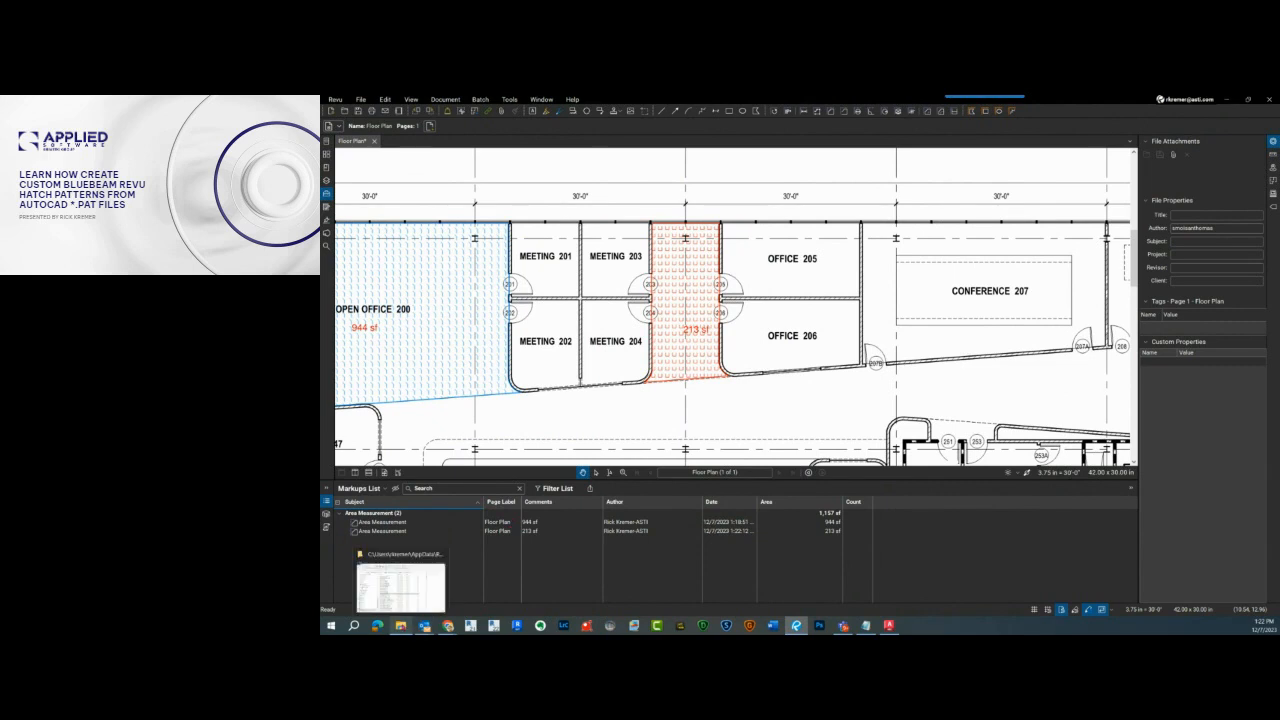
left_click(400, 588)
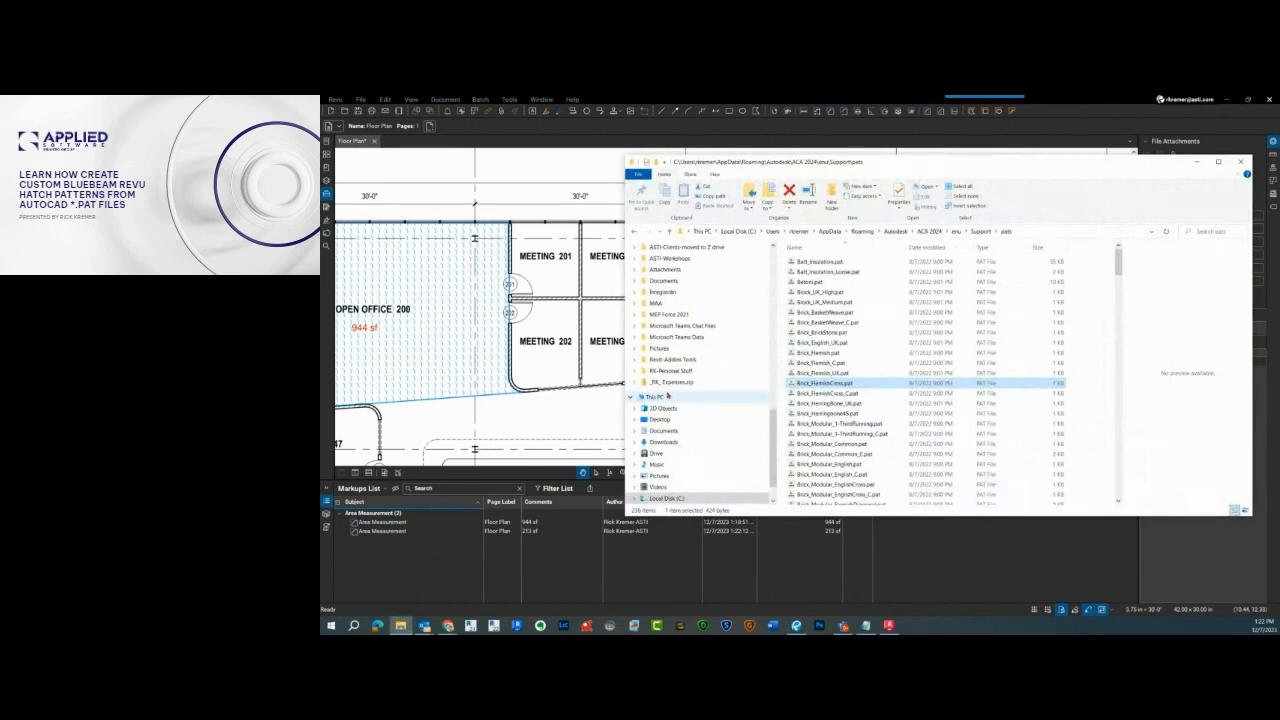
left_click_drag(861, 165, 767, 171)
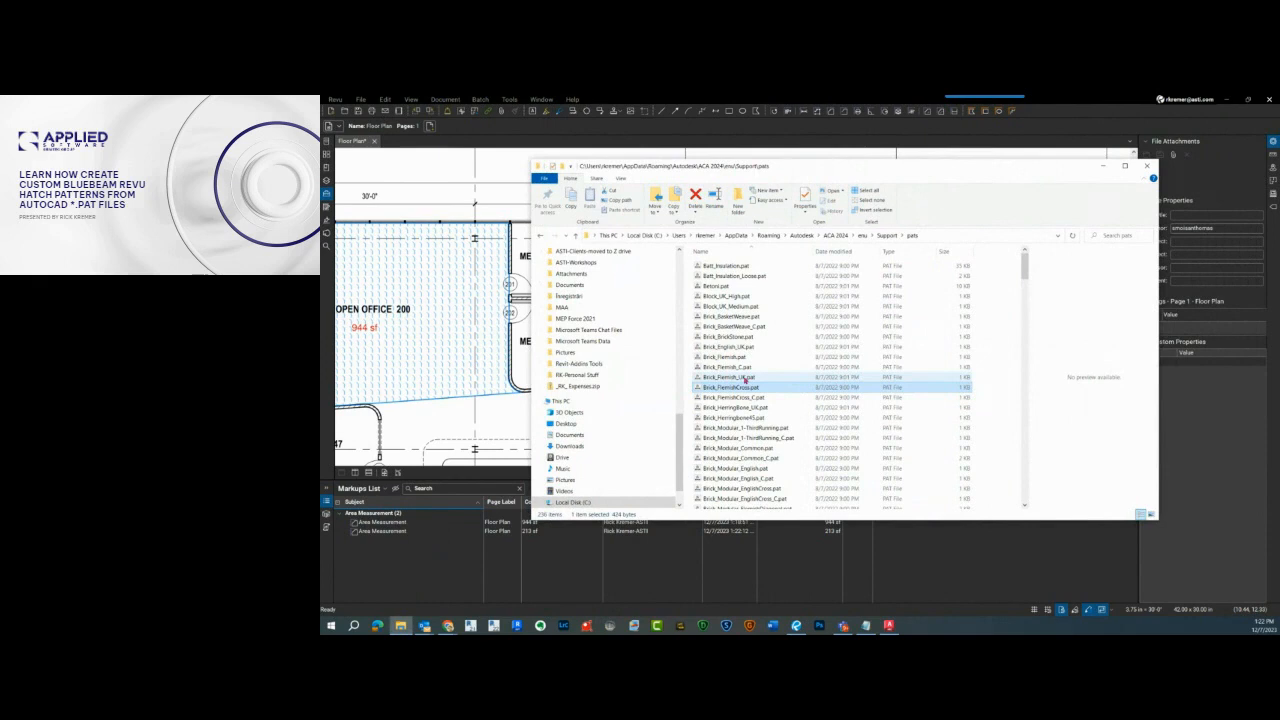
left_click(741, 346)
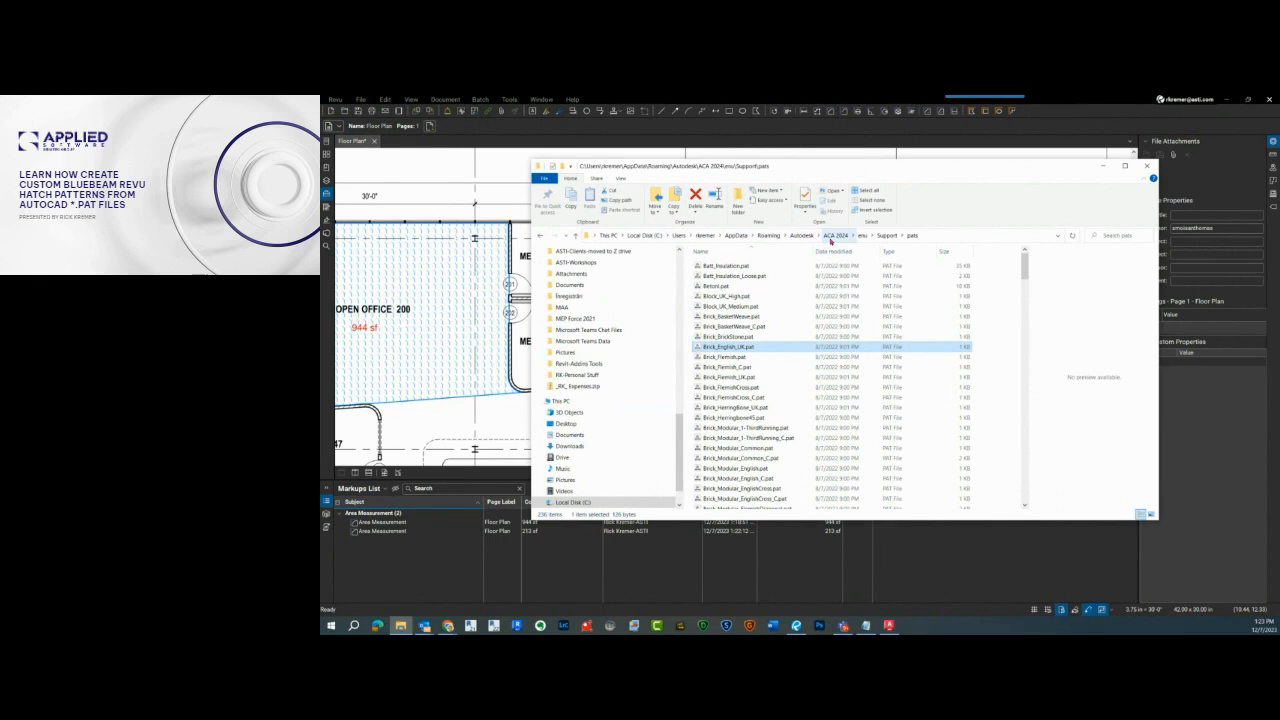
left_click(830, 238)
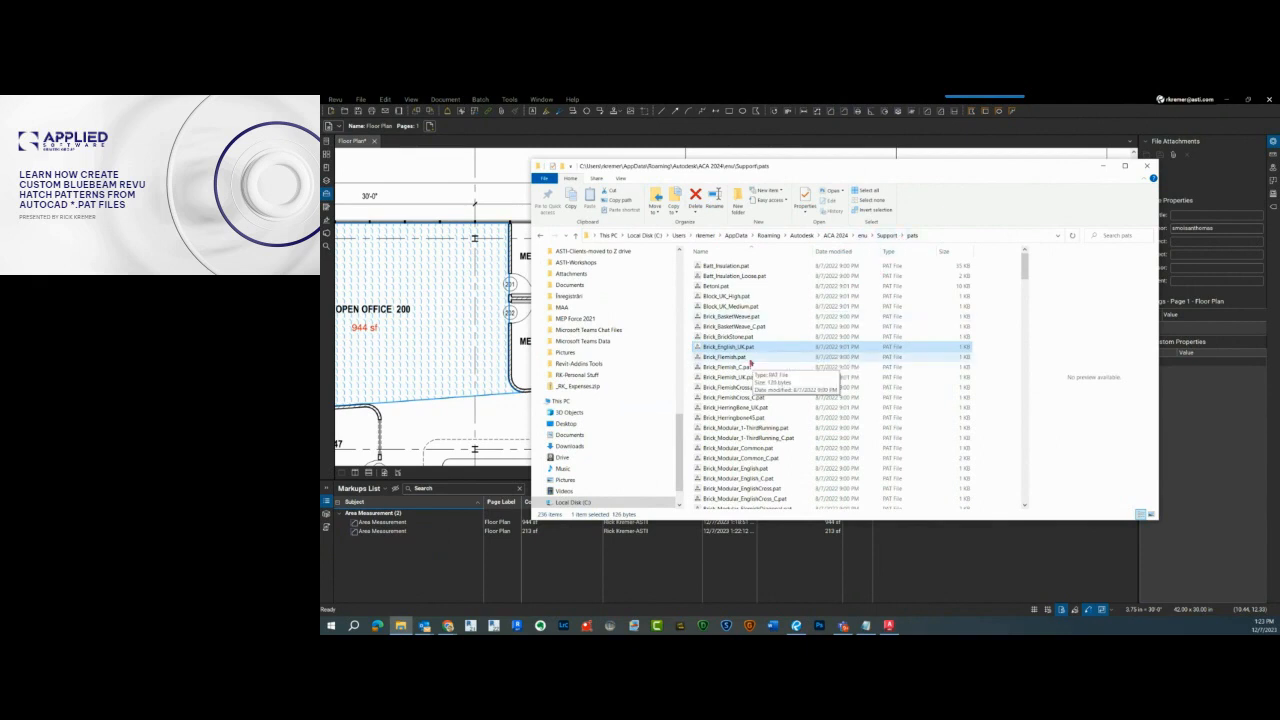
Step: Open Brick_Flemish.pat in Notepad to view its pattern definition and close it
left_click(749, 359)
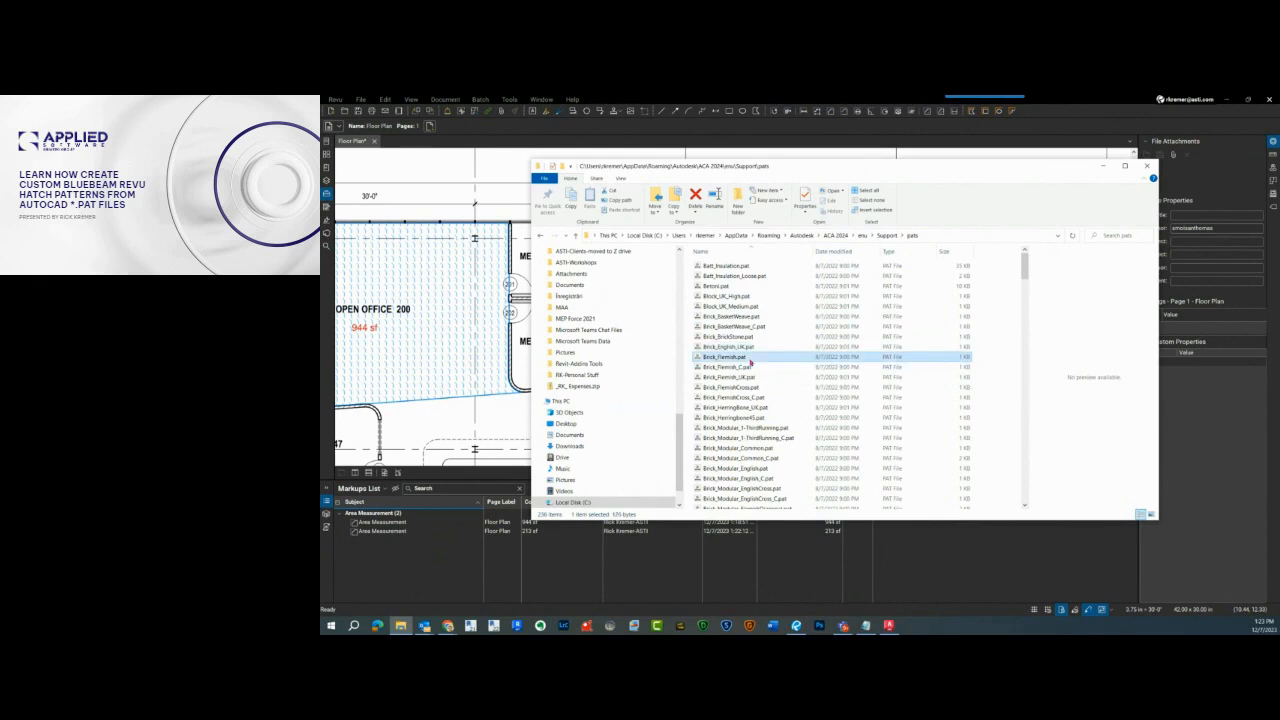
right_click(750, 362)
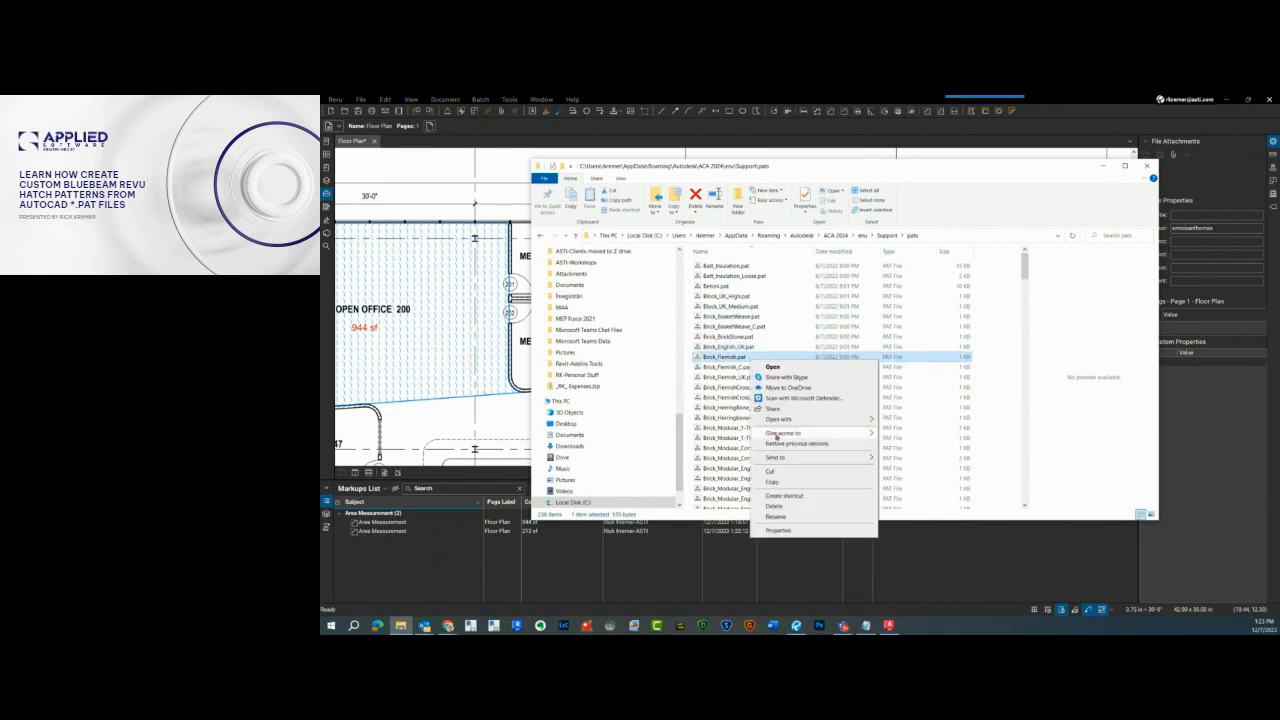
mouse_move(795, 420)
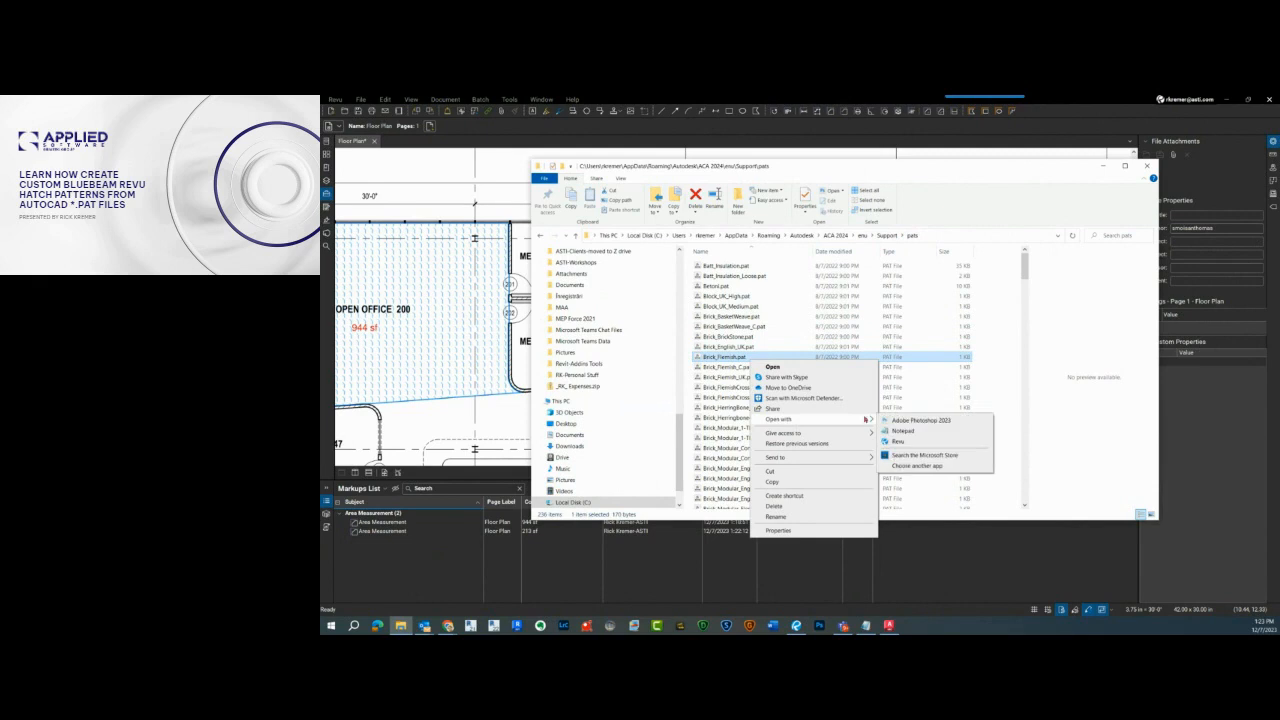
left_click(905, 430)
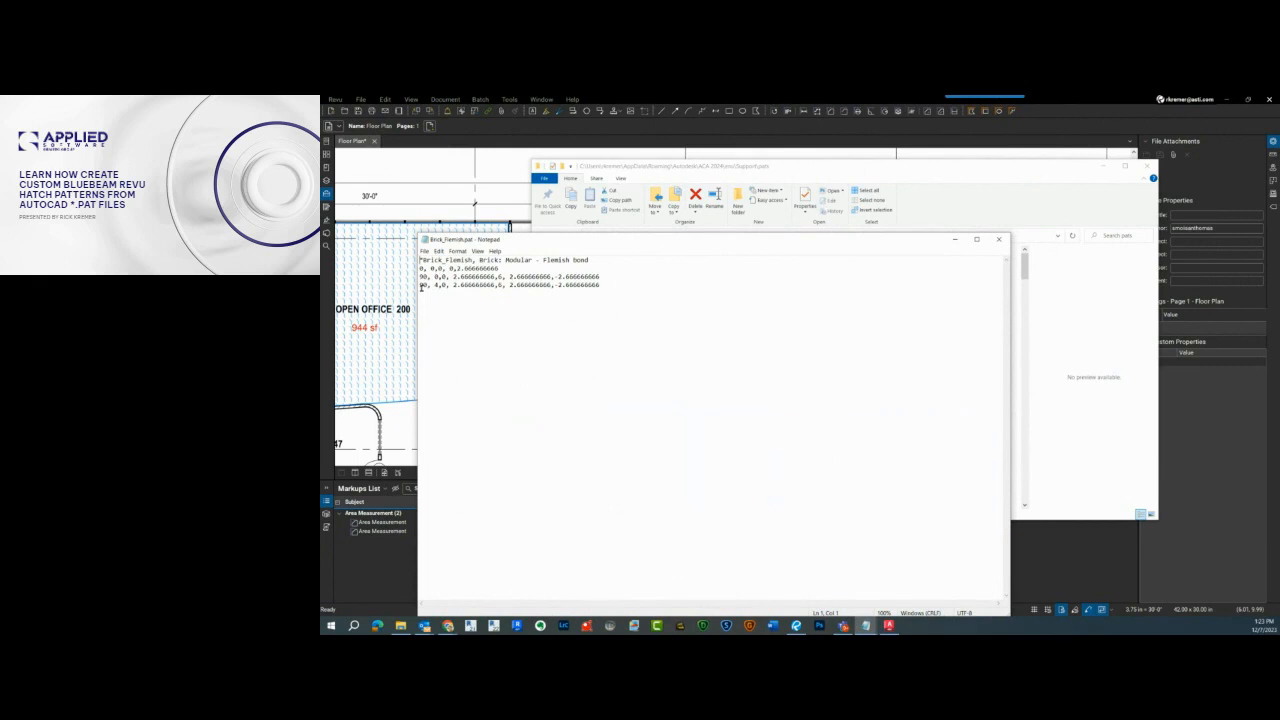
left_click(997, 240)
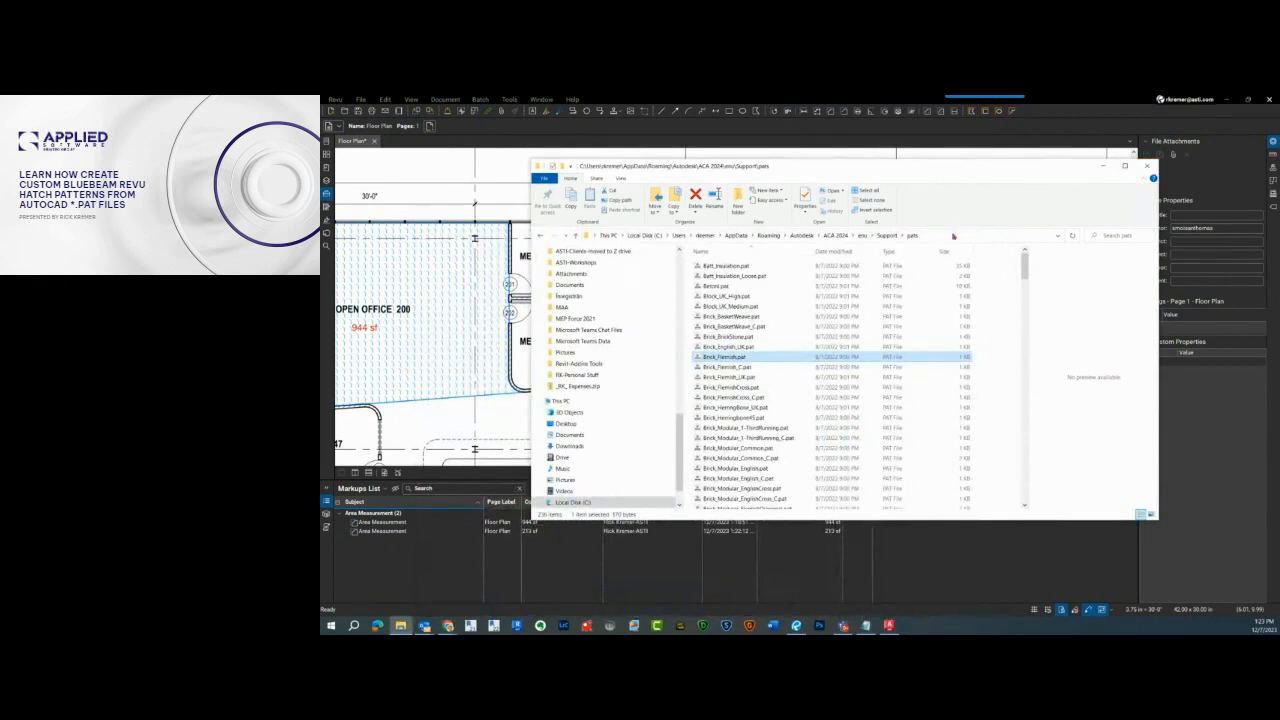
Step: Copy the path of the pats folder and minimize File Explorer to return to Bluebeam Revu
left_click(953, 237)
key("ctrl+c")
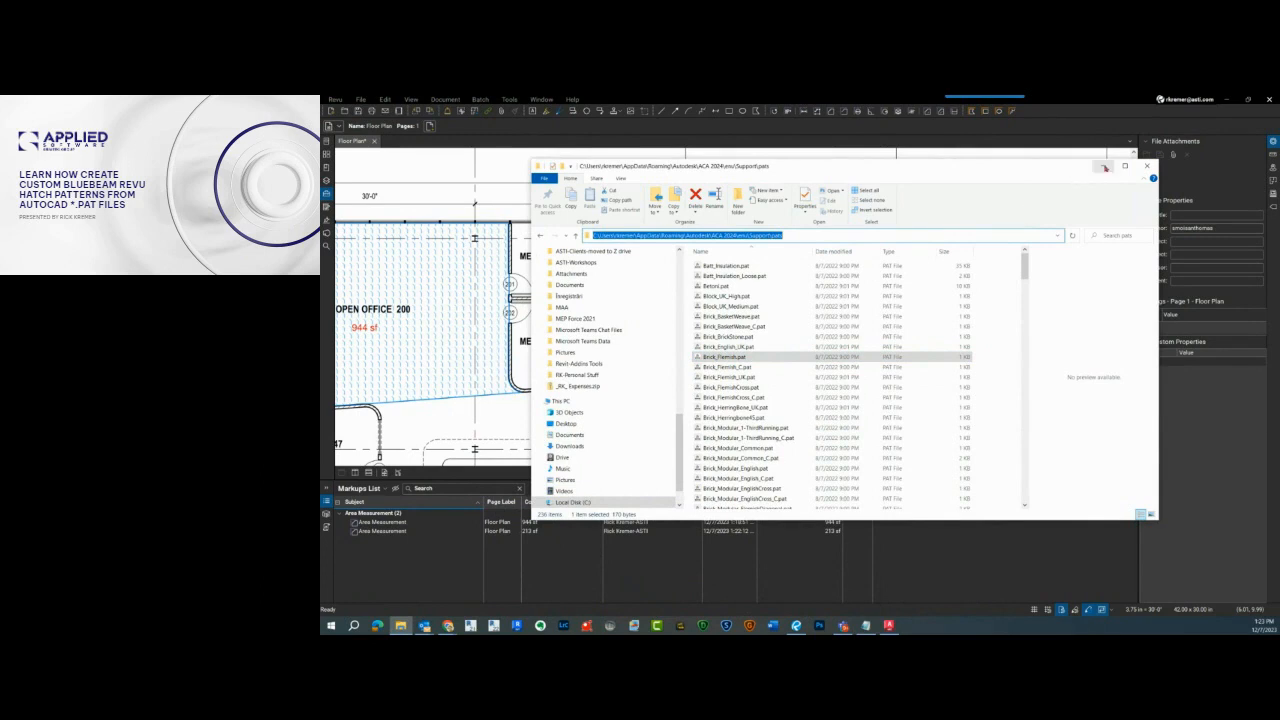
left_click(1104, 167)
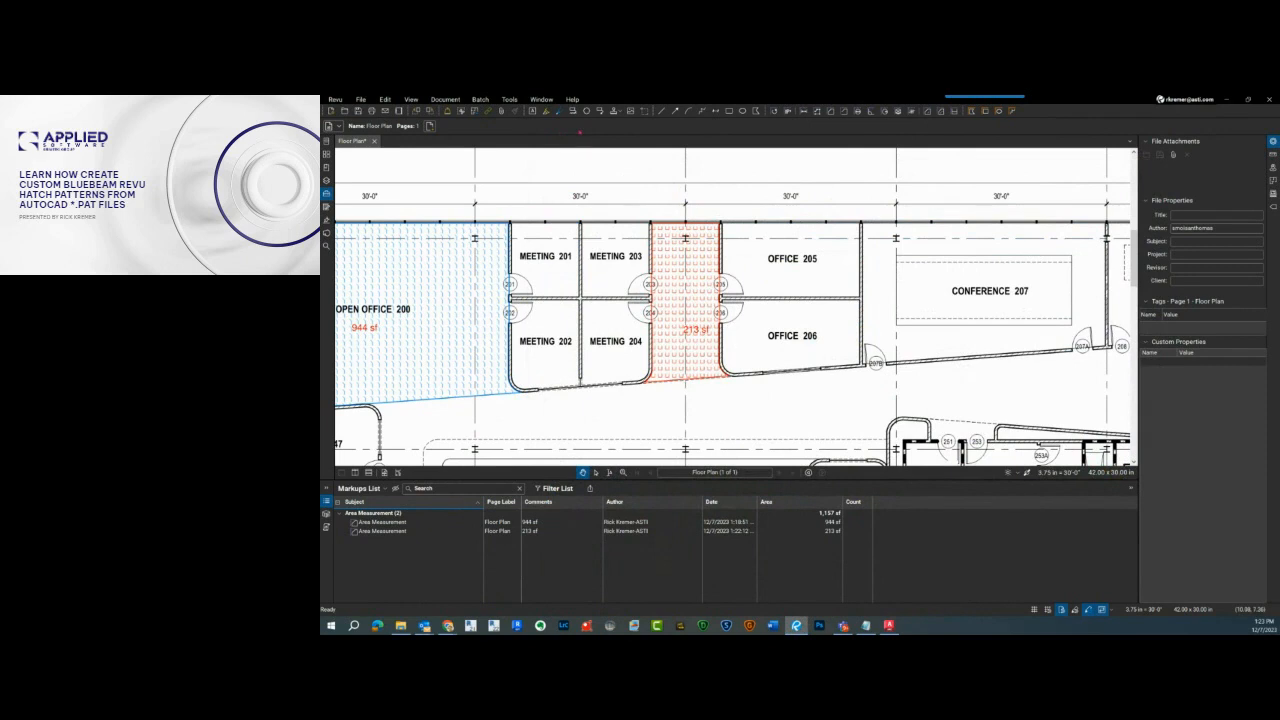
Step: Fill Conference 207 with Dynamic Fill and create an area measurement from it
scroll(703, 209, "down", 3)
left_click_drag(875, 285, 727, 290)
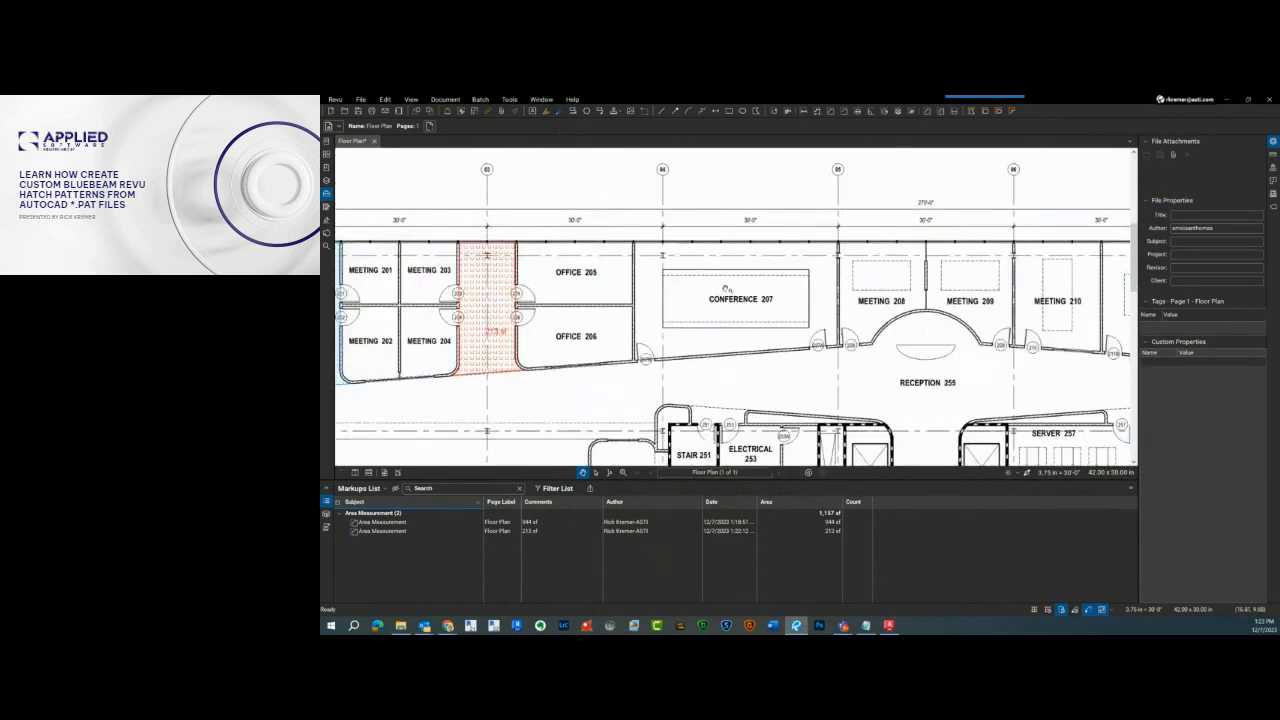
left_click(616, 185)
mouse_move(645, 313)
left_mouse_down()
mouse_move(646, 285)
mouse_move(705, 272)
mouse_move(795, 330)
left_mouse_up()
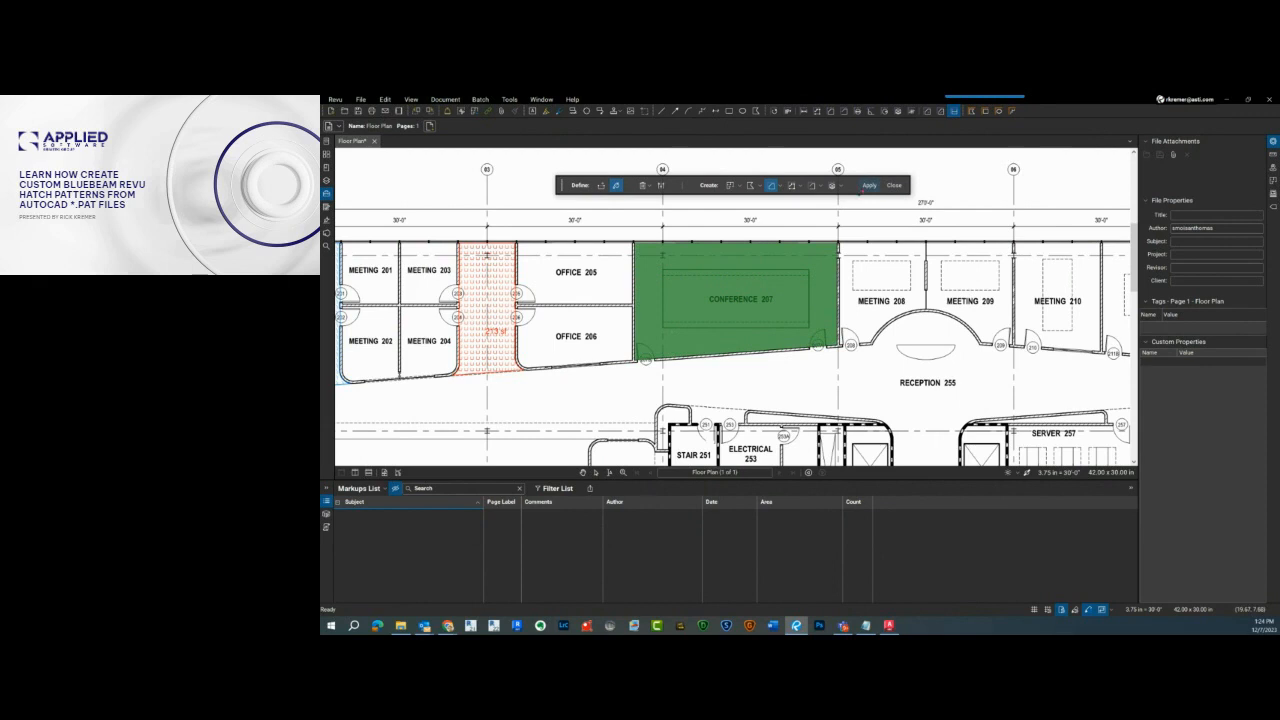
left_click(869, 185)
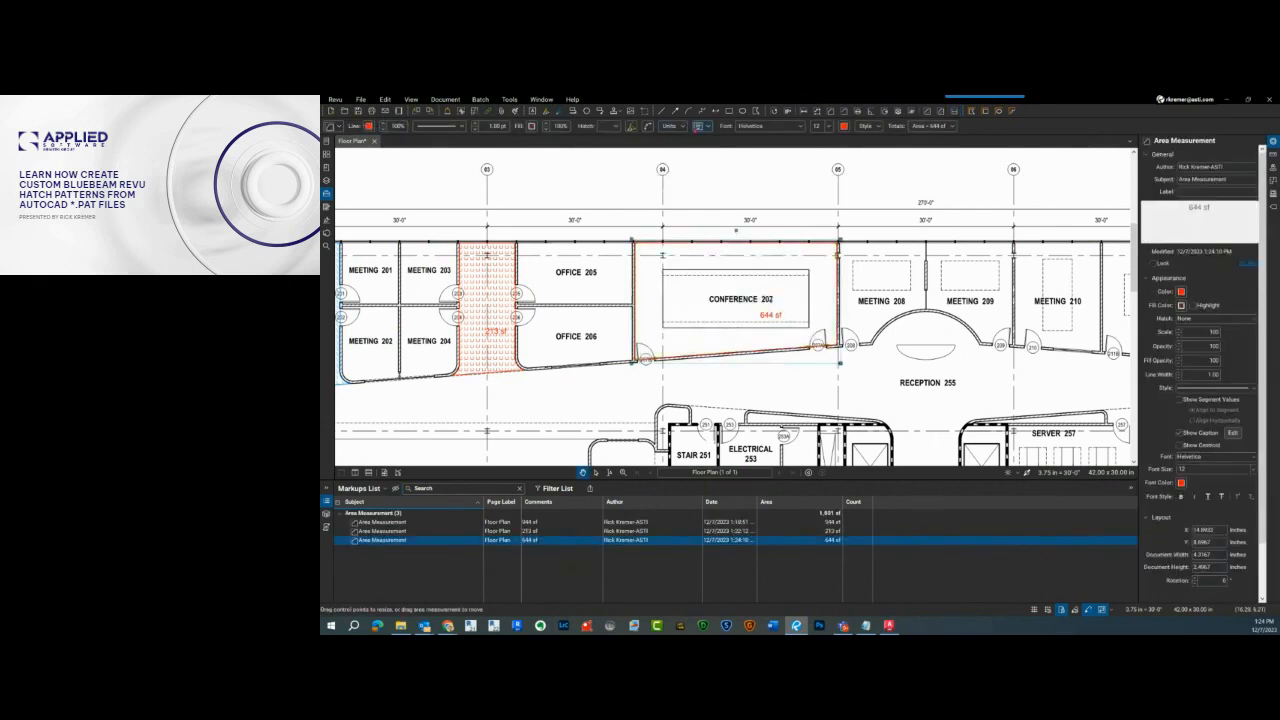
Step: Open the custom hatch pattern set for modification from the hatch pattern set manager
left_click(617, 127)
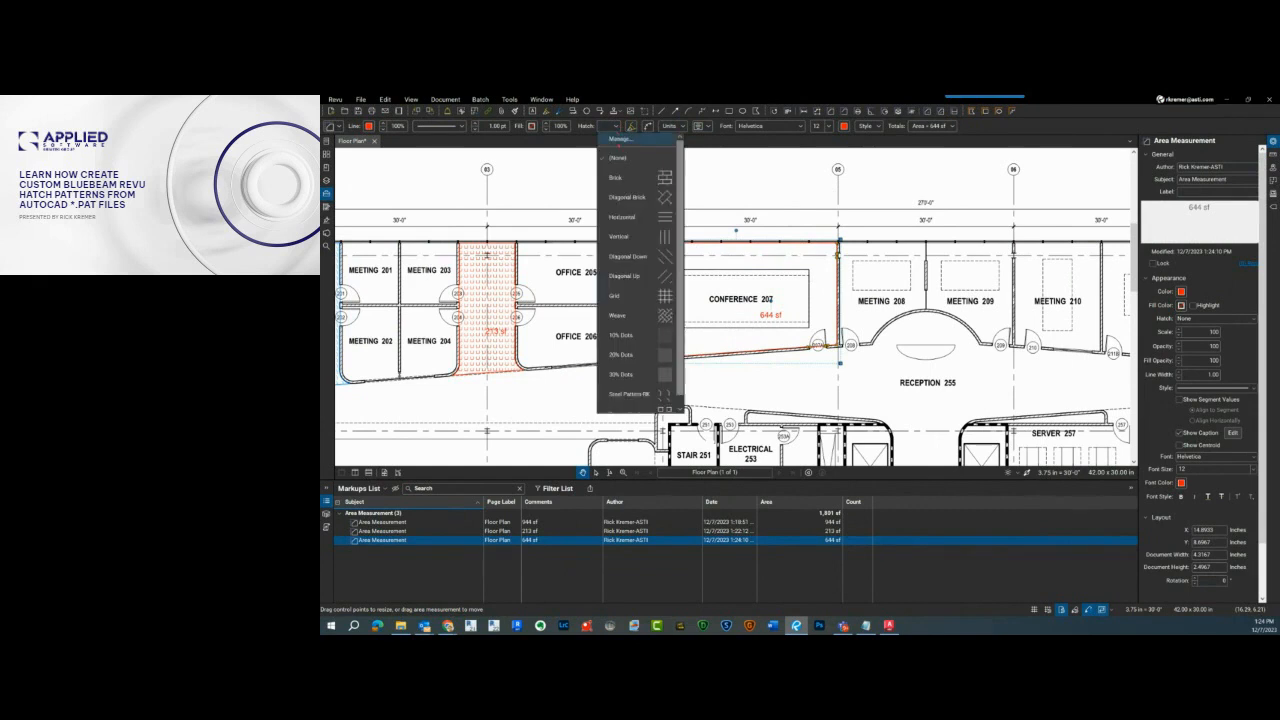
left_click(618, 143)
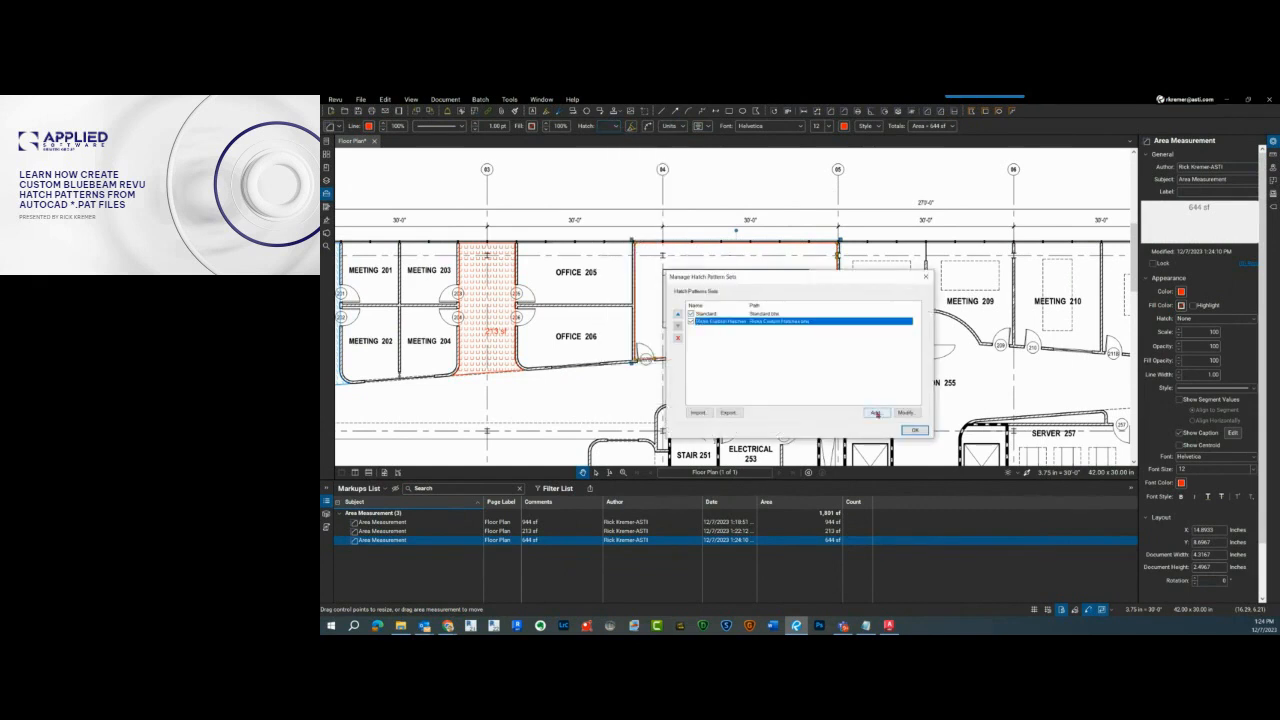
left_click(908, 413)
left_click(712, 283)
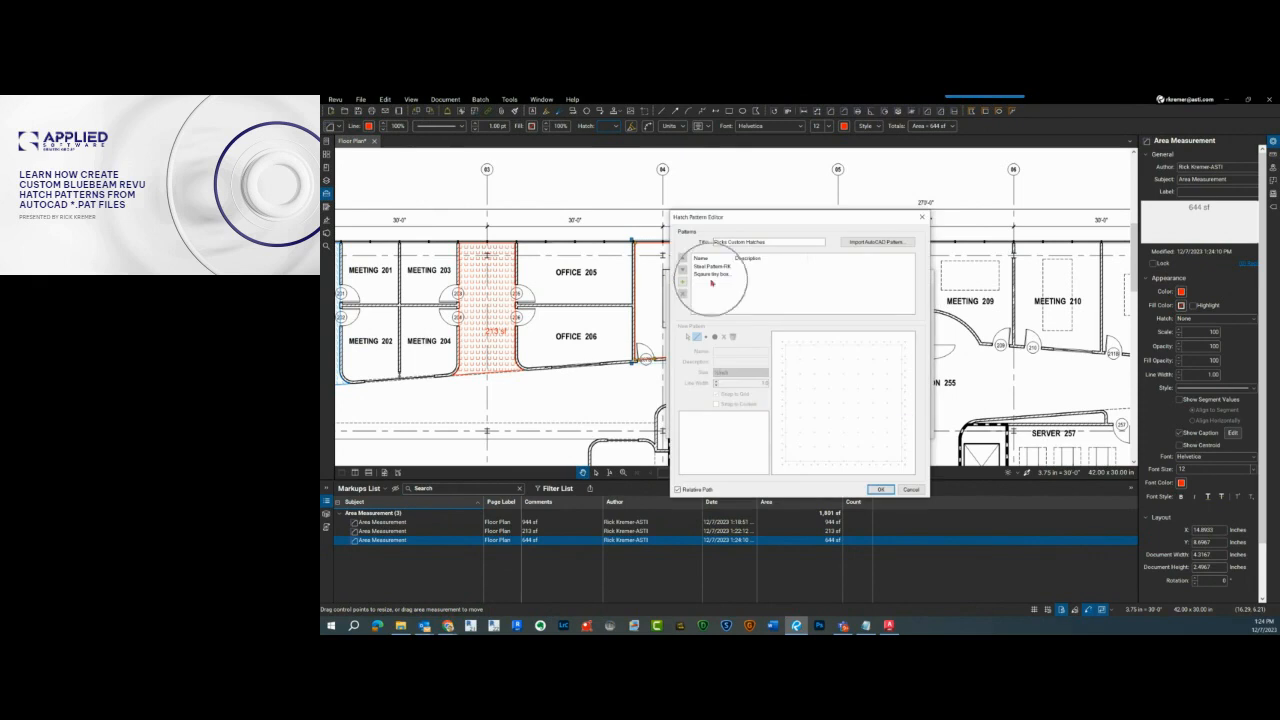
left_click(684, 283)
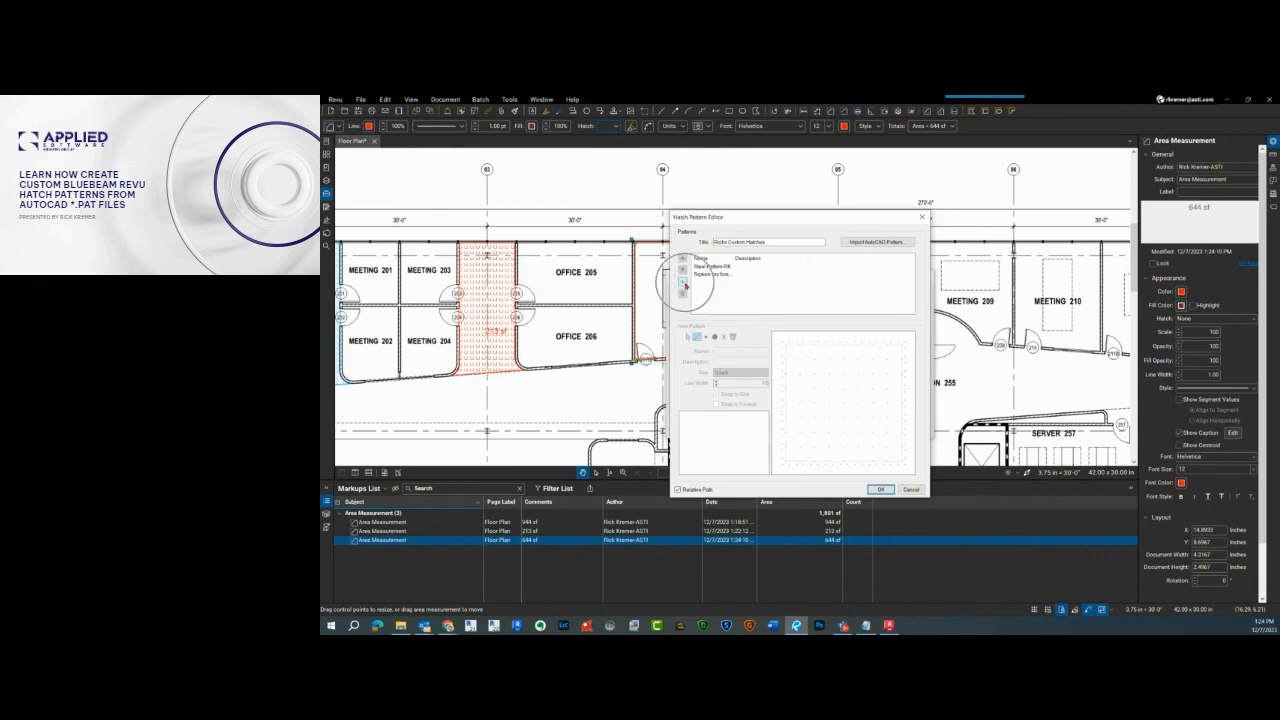
Step: Import the AutoCAD pattern Brick_BrickStone.pat from the copied pats folder path into the custom hatch set
left_click(884, 244)
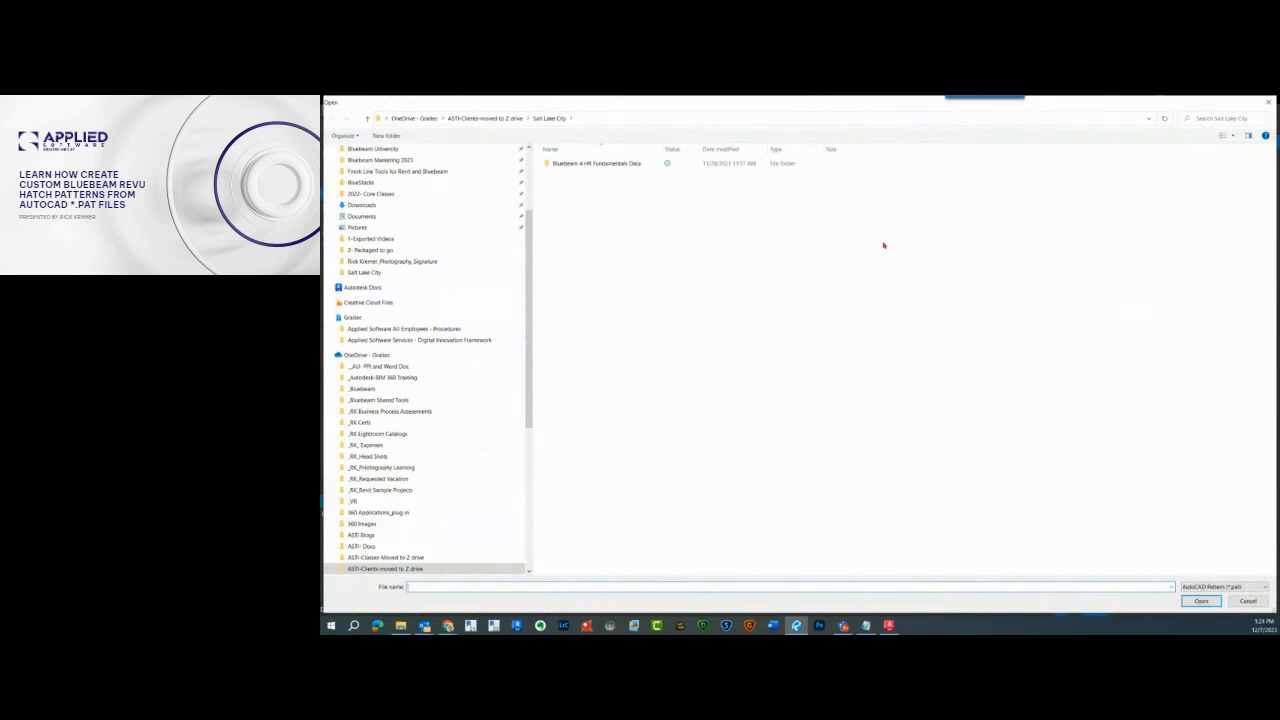
left_click(453, 586)
key("ctrl+v")
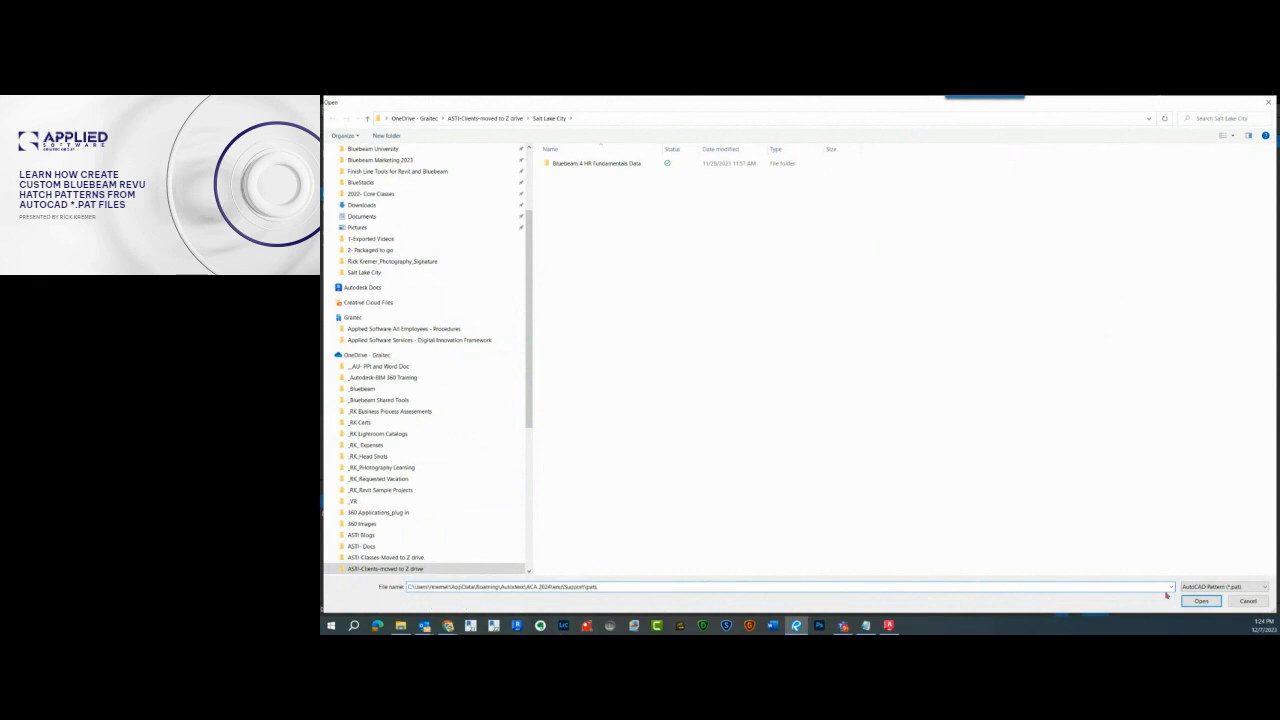
left_click(1201, 600)
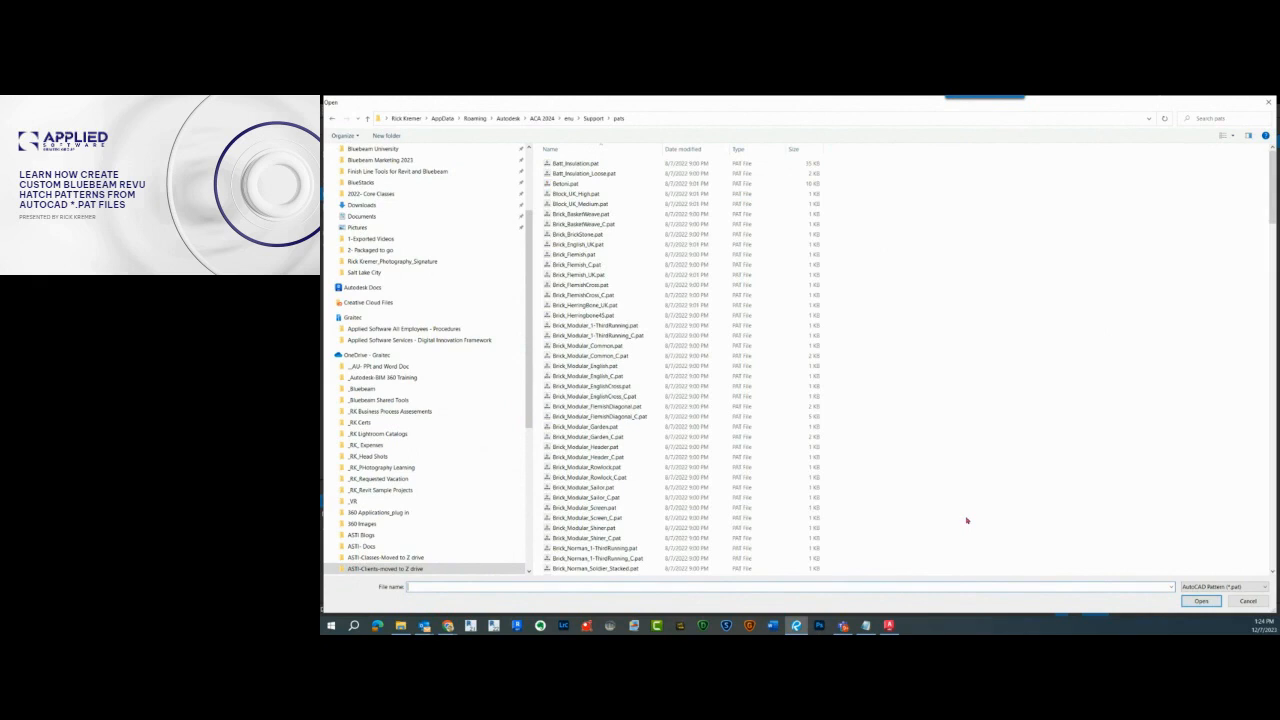
left_click(584, 235)
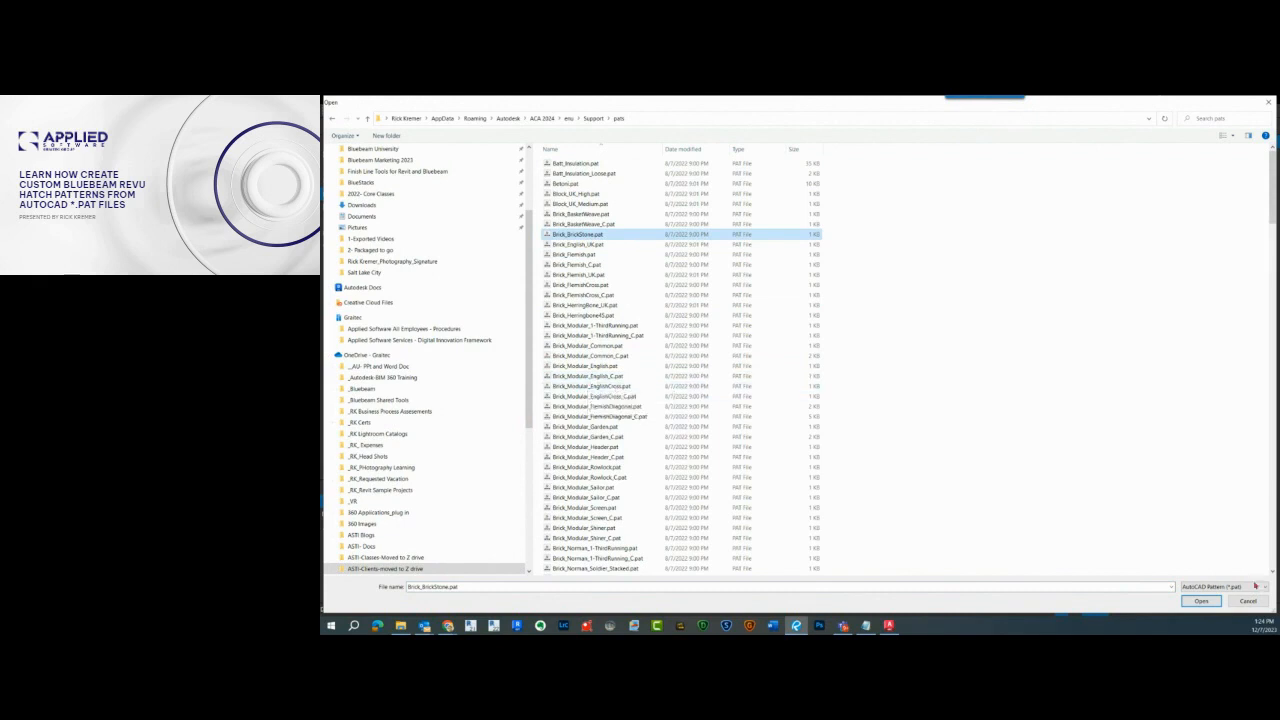
left_click(1212, 601)
left_click(1212, 601)
left_click(851, 406)
left_click(760, 462)
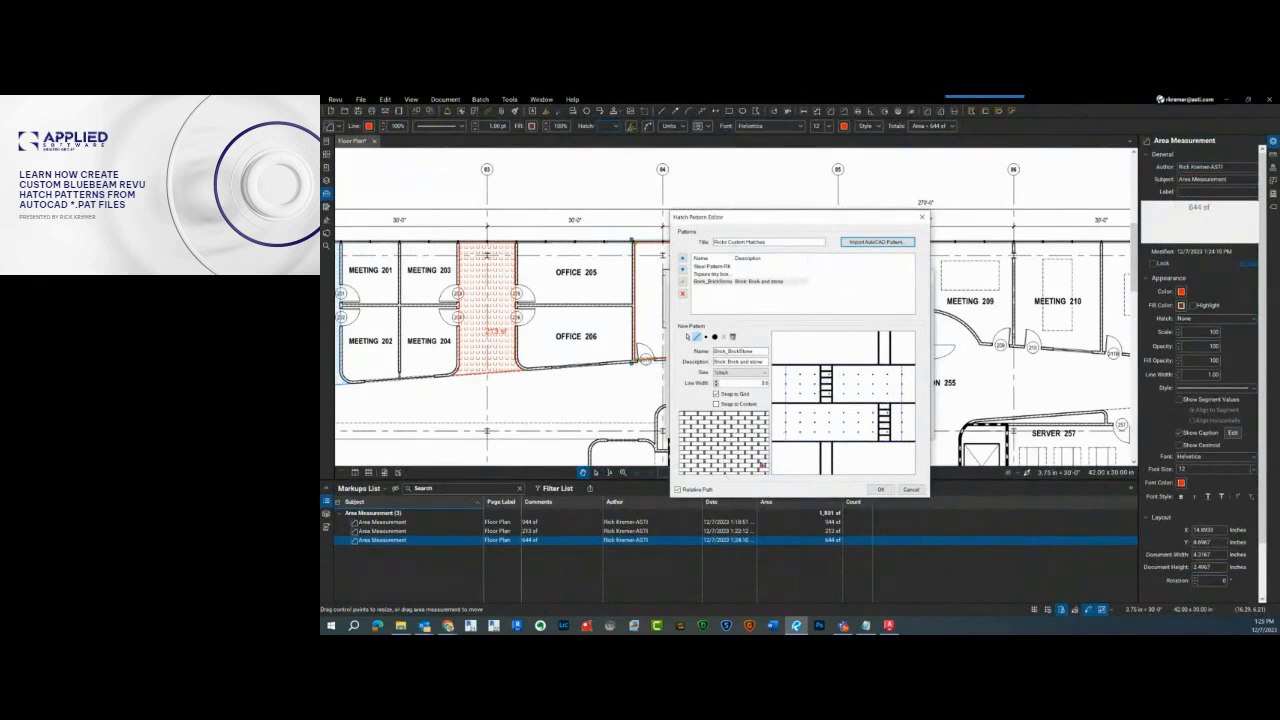
Step: Import the AutoCAD pattern Concrete_C.pat into the custom hatch set and save the set
left_click(877, 242)
left_click(586, 488)
scroll(588, 493, "down", 9)
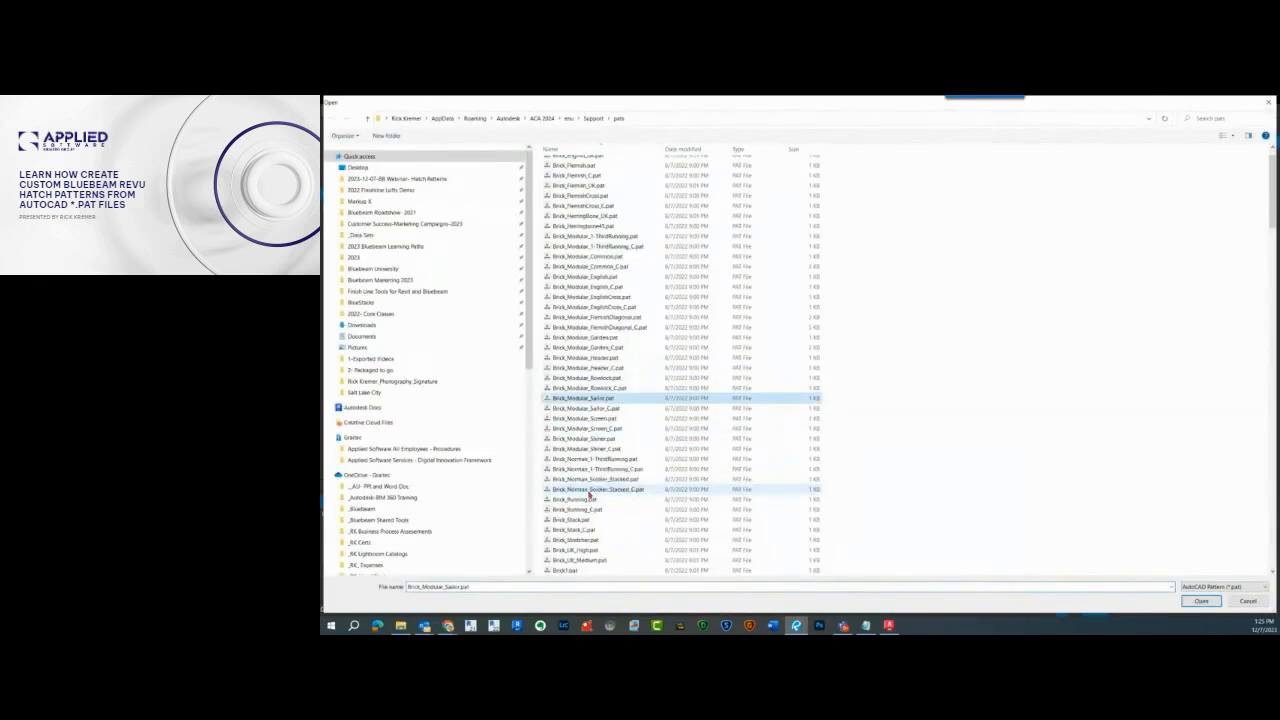
left_click(585, 458)
scroll(595, 510, "down", 8)
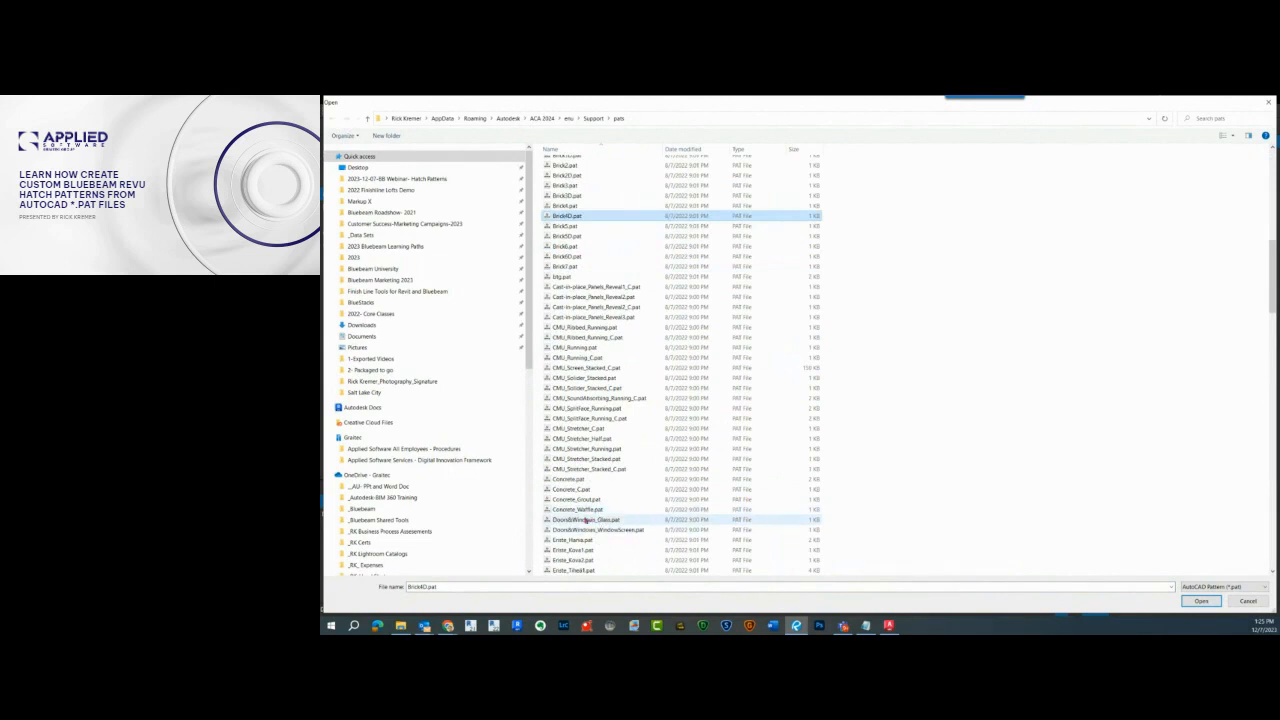
left_click(577, 489)
left_click(1206, 601)
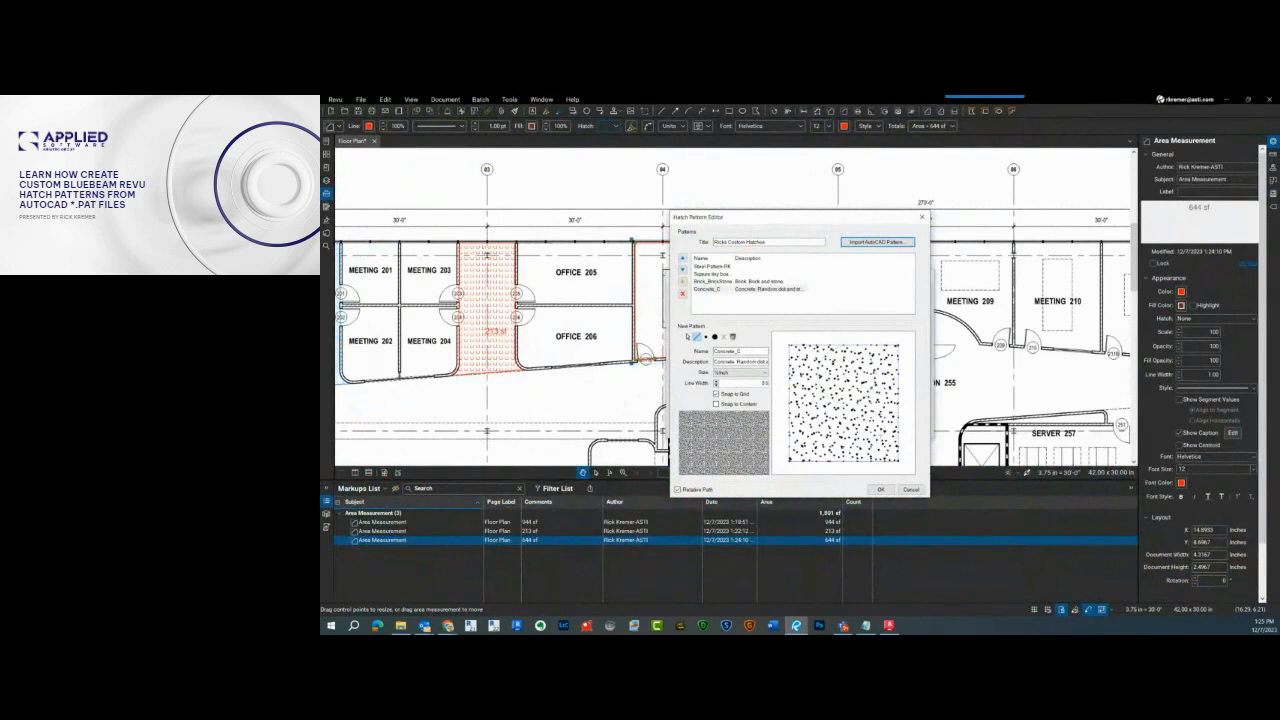
left_click(880, 489)
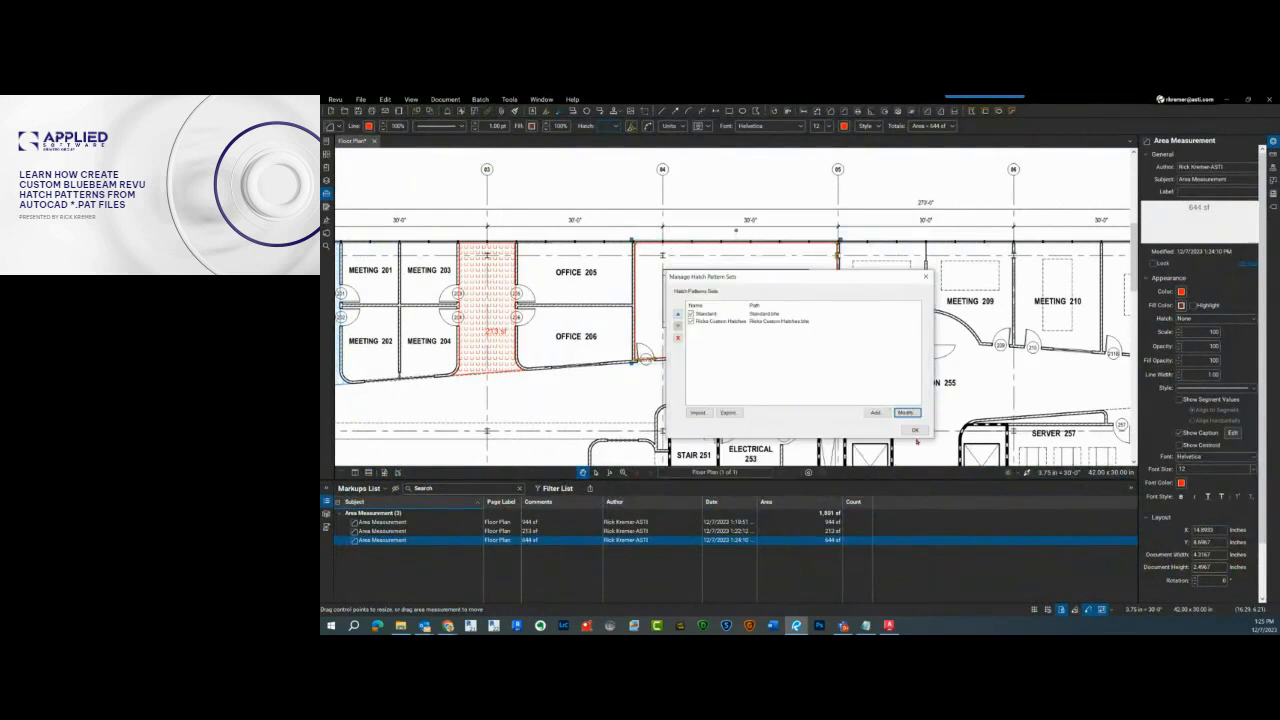
left_click(921, 433)
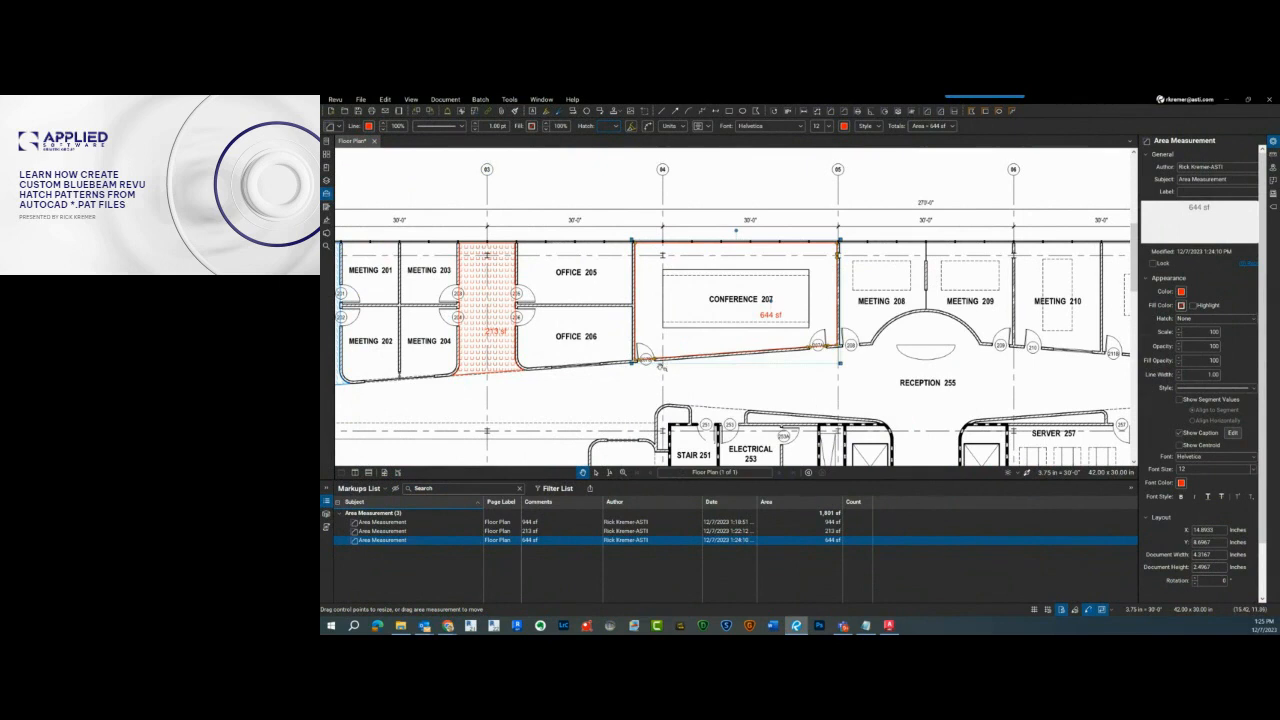
Step: Apply the Brick_BrickStone hatch to the Conference 207 area measurement and deselect it
left_click(678, 362)
left_click(679, 352)
left_click(1198, 318)
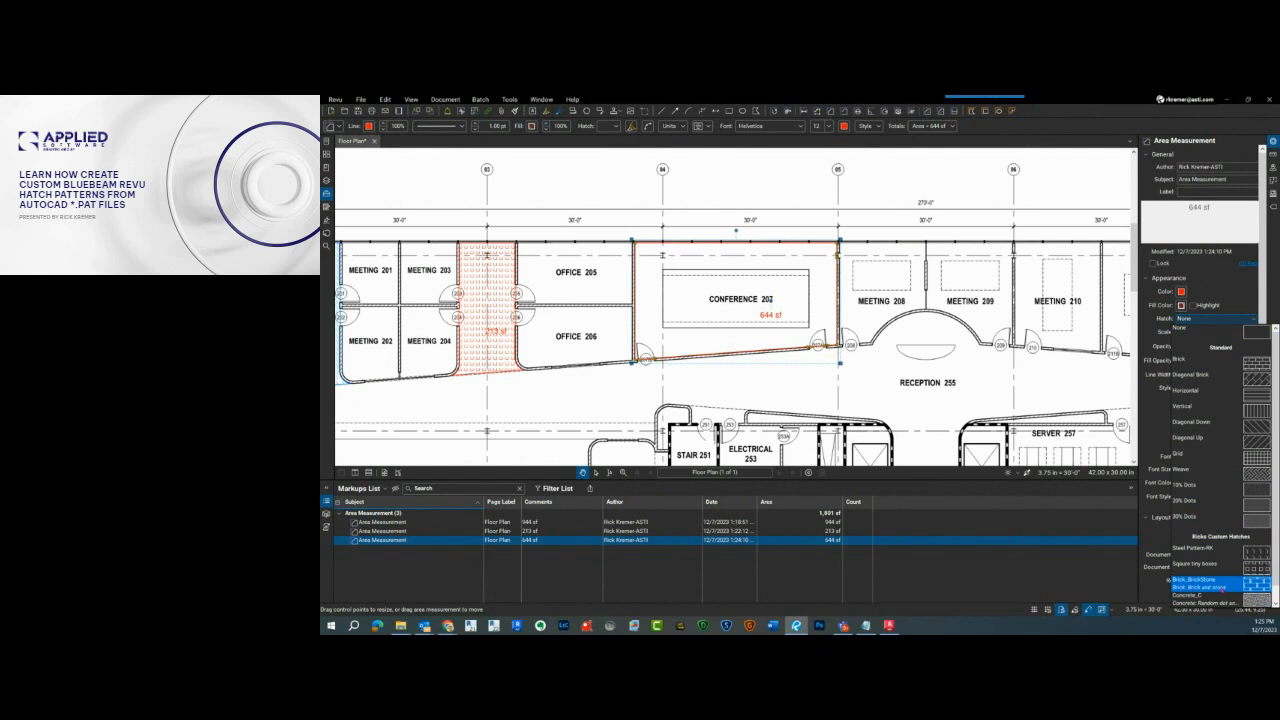
left_click(1222, 586)
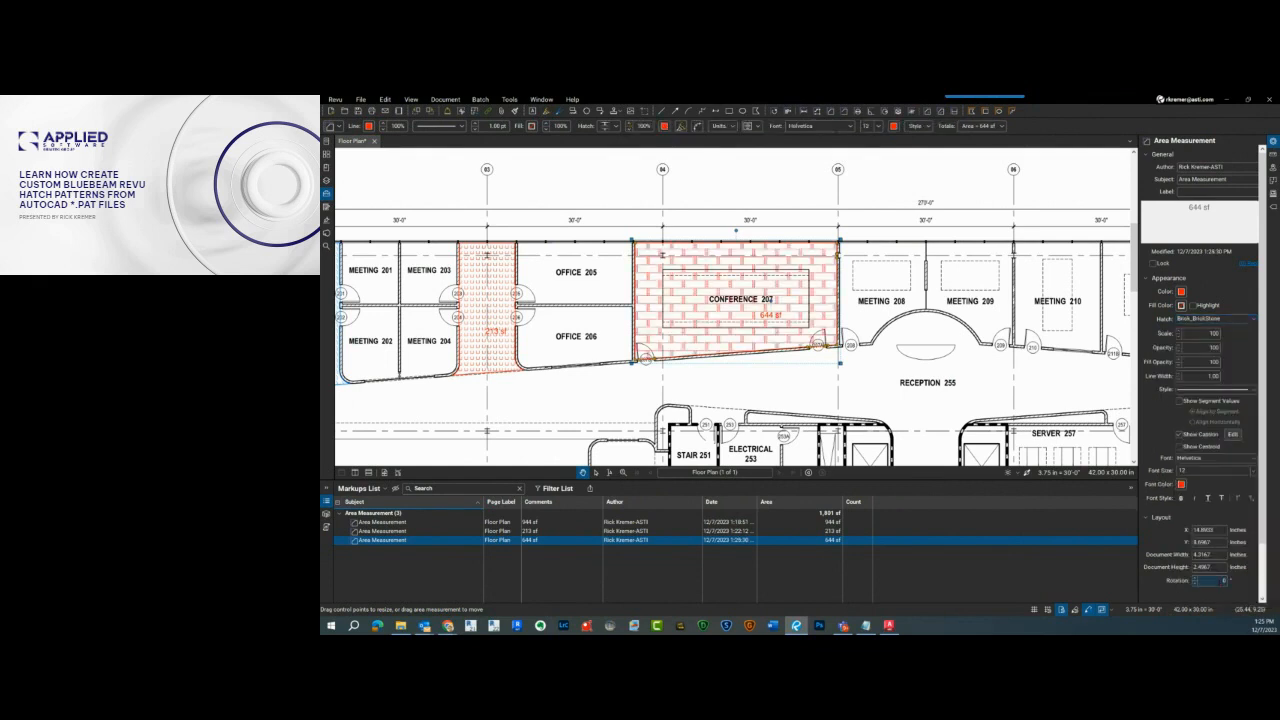
key("Escape")
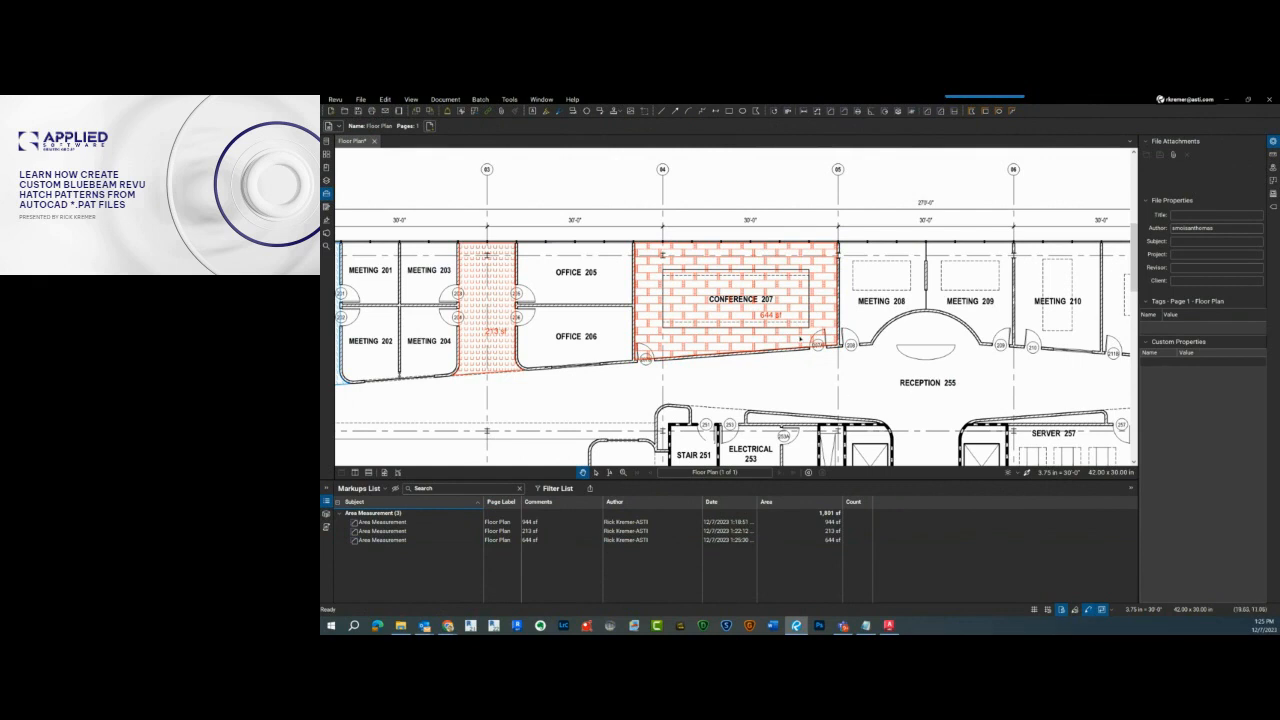
Step: Apply the Concrete_C hatch to the Conference 207 area measurement at a scale of 200 and deselect it
left_click(801, 338)
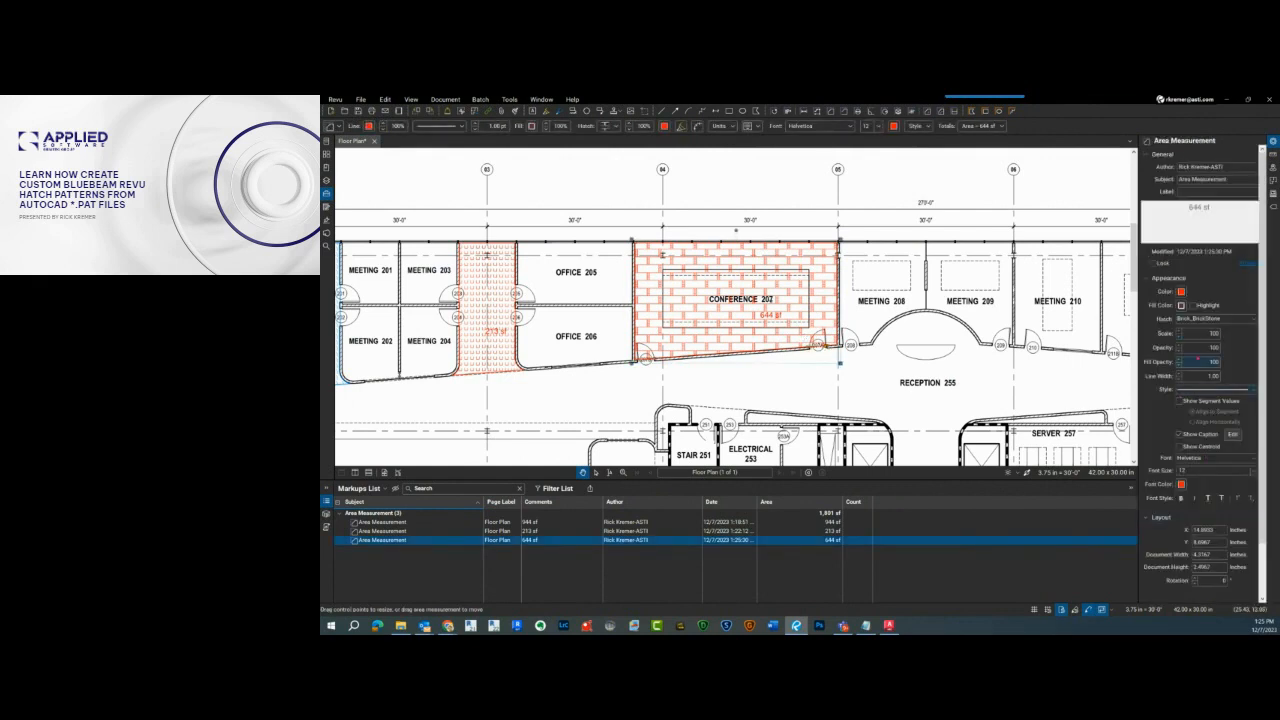
left_click(1215, 319)
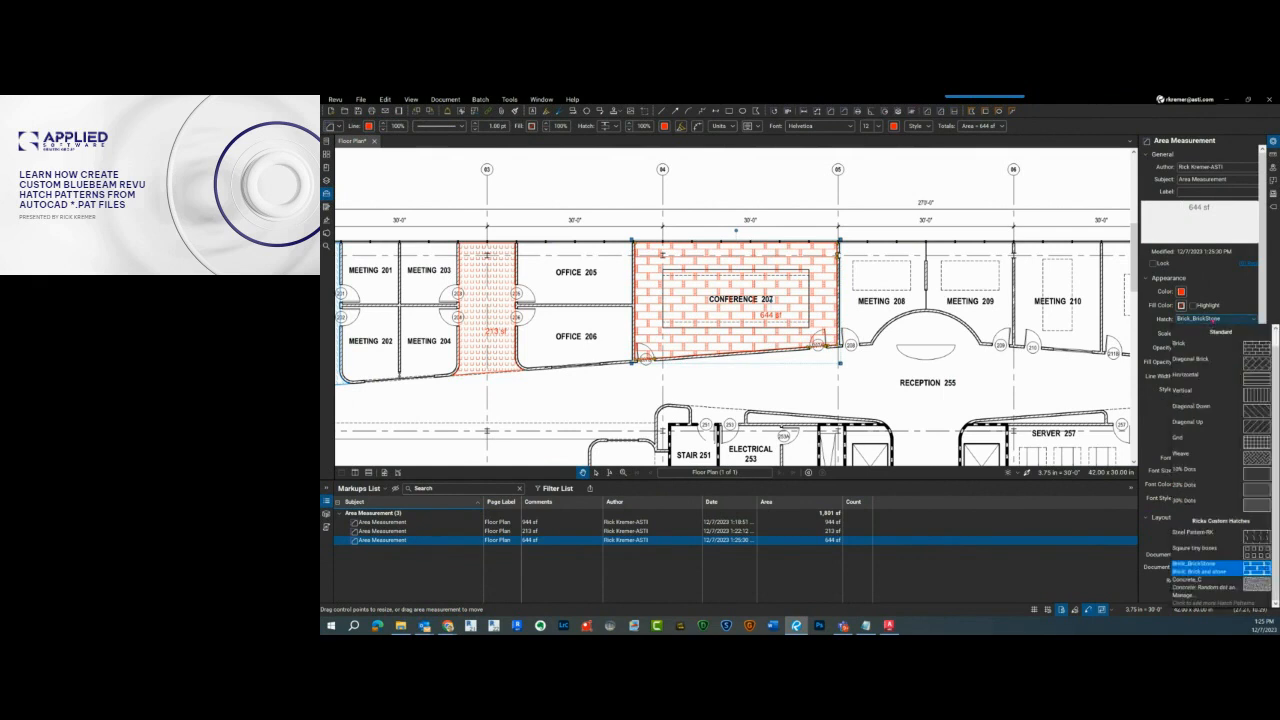
left_click(1188, 580)
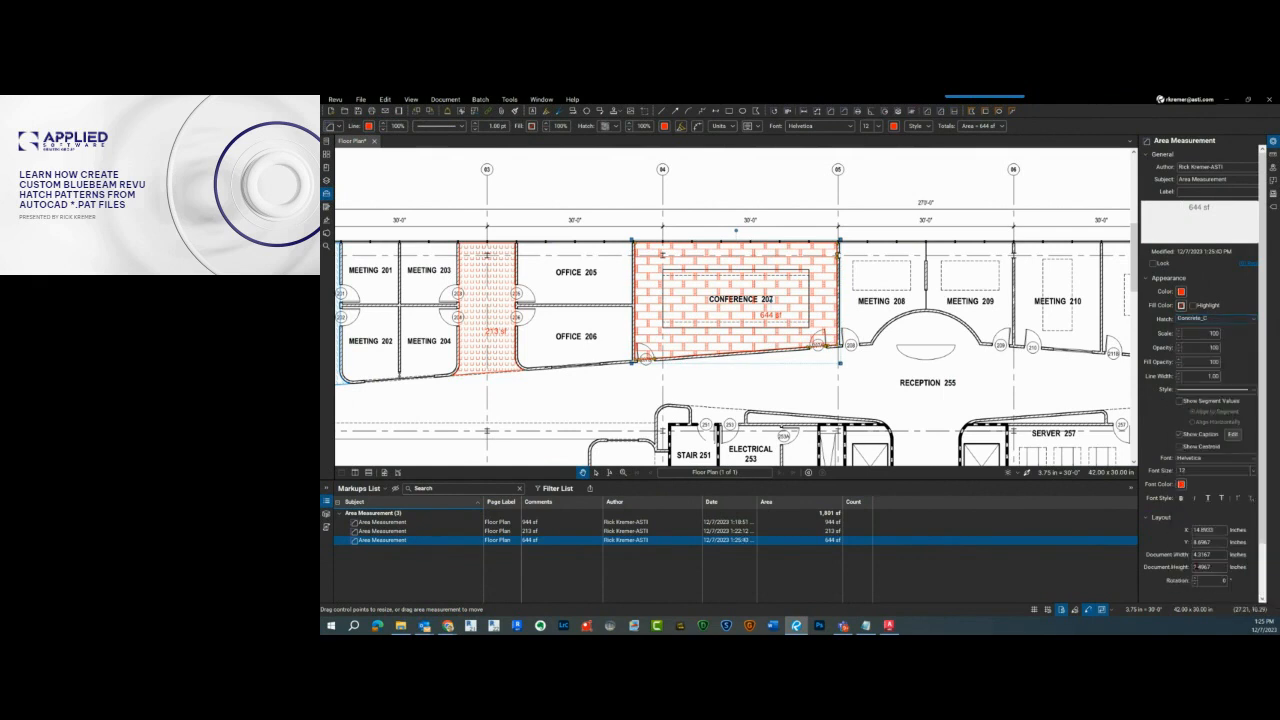
left_click(761, 342)
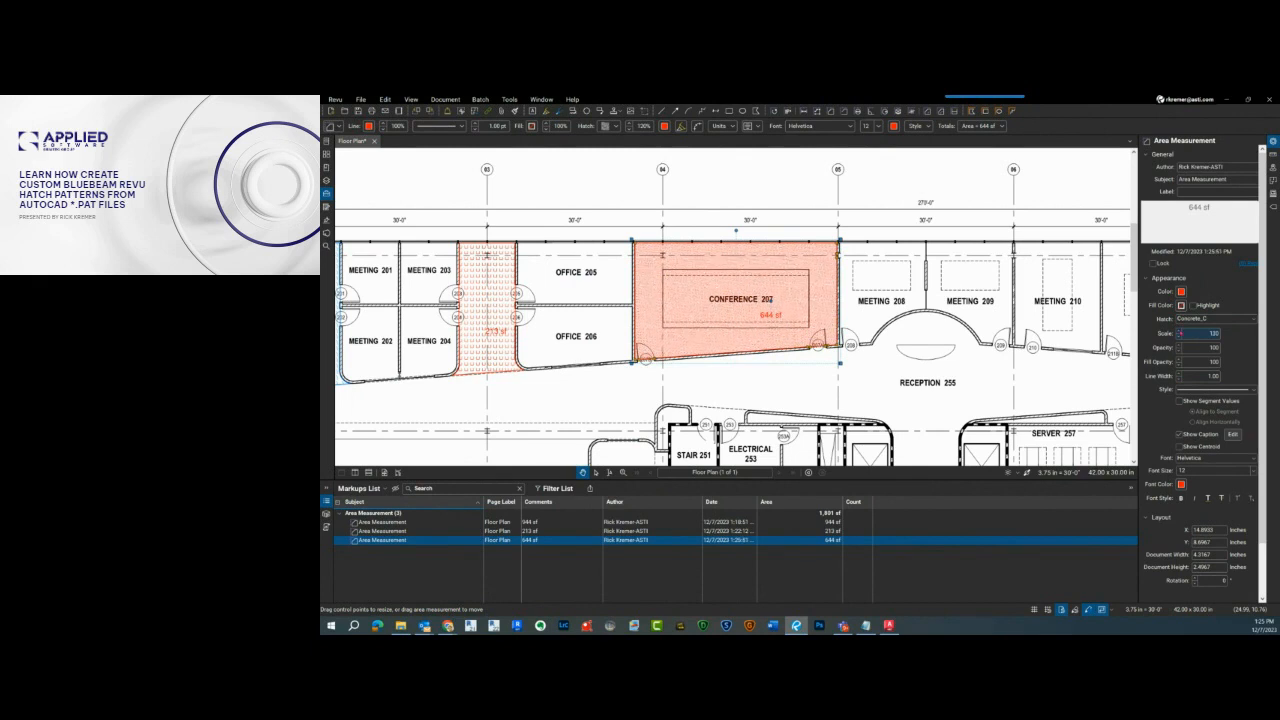
type("200")
key("Return")
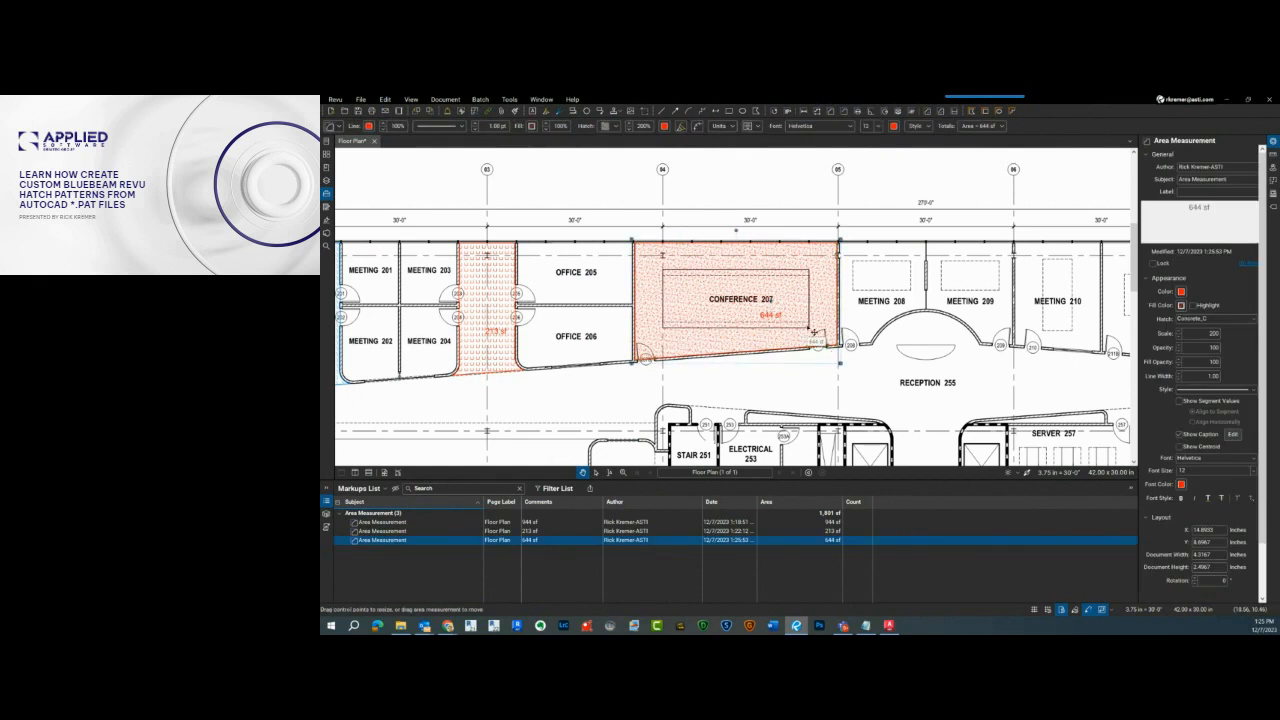
key("Escape")
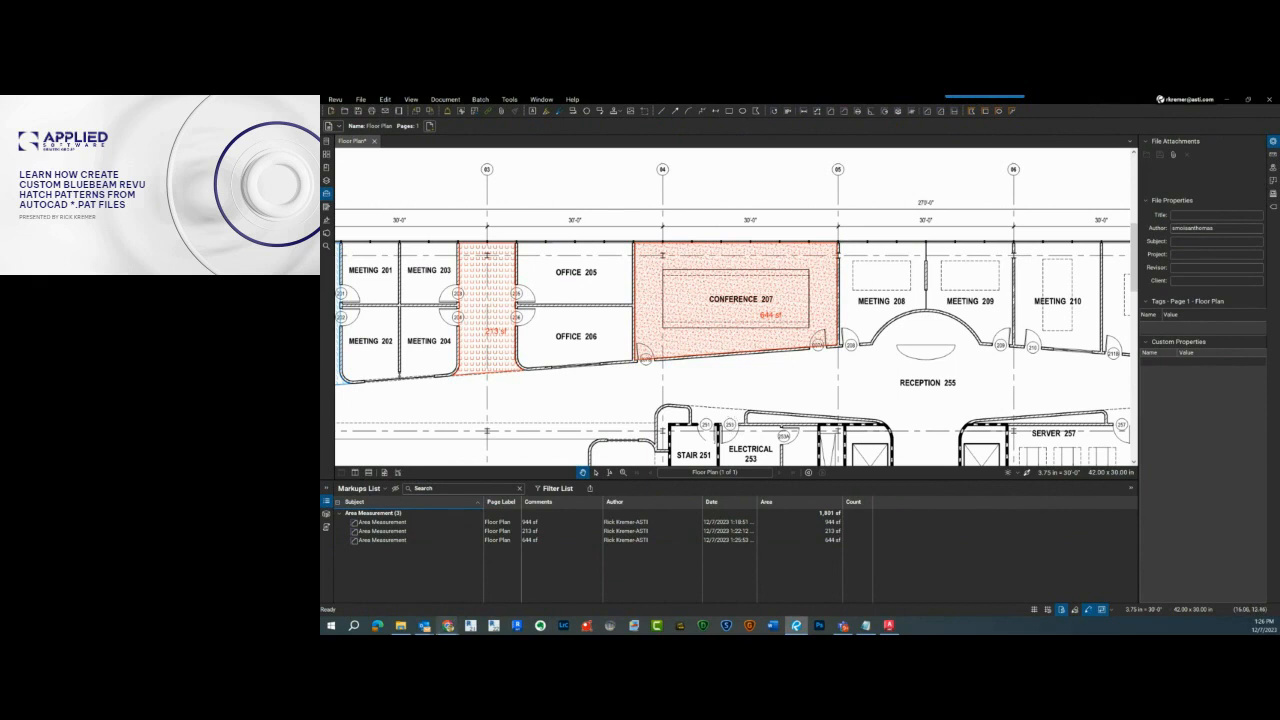
Step: Switch to Chrome and bring up the CADhatch.com page
mouse_move(448, 626)
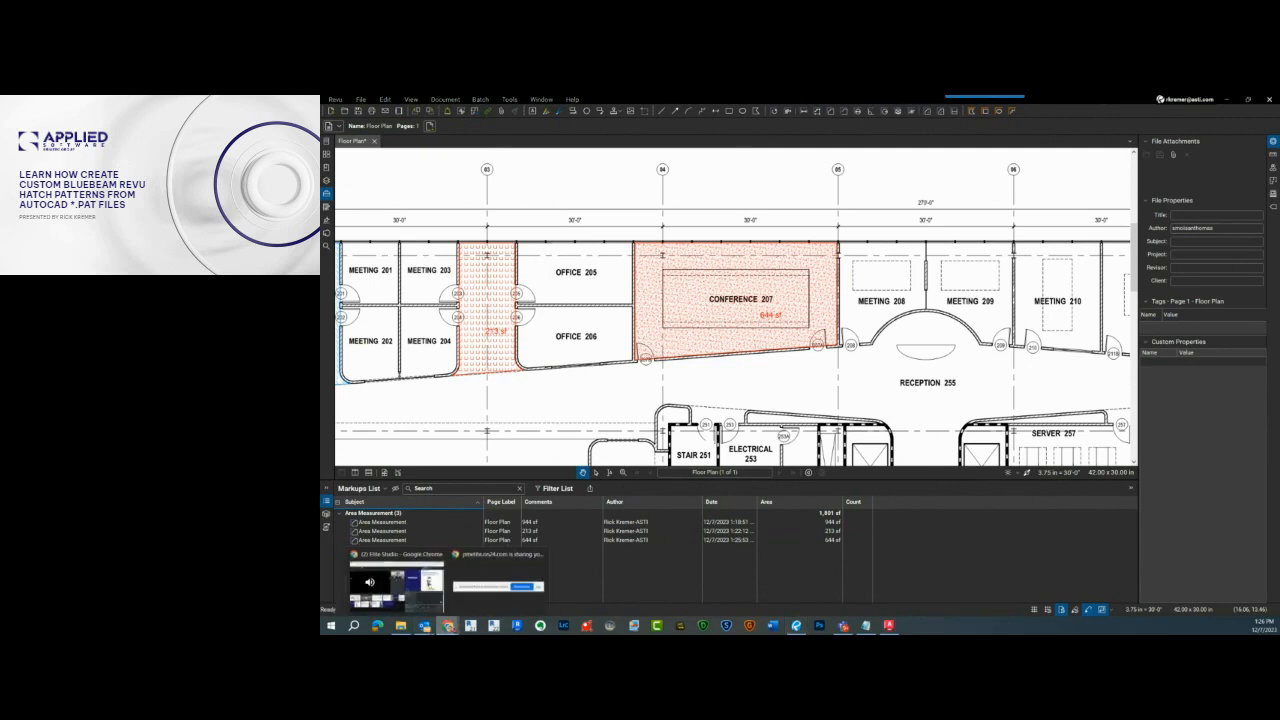
key("super+Tab")
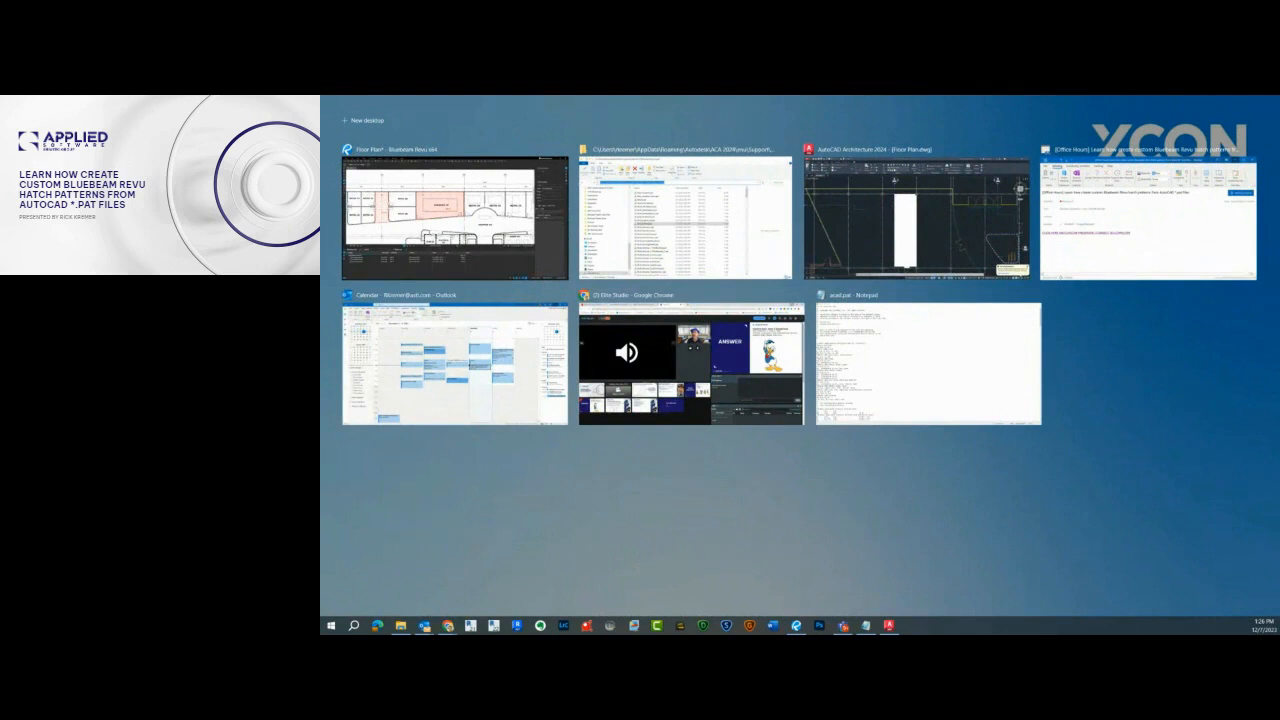
key("Return")
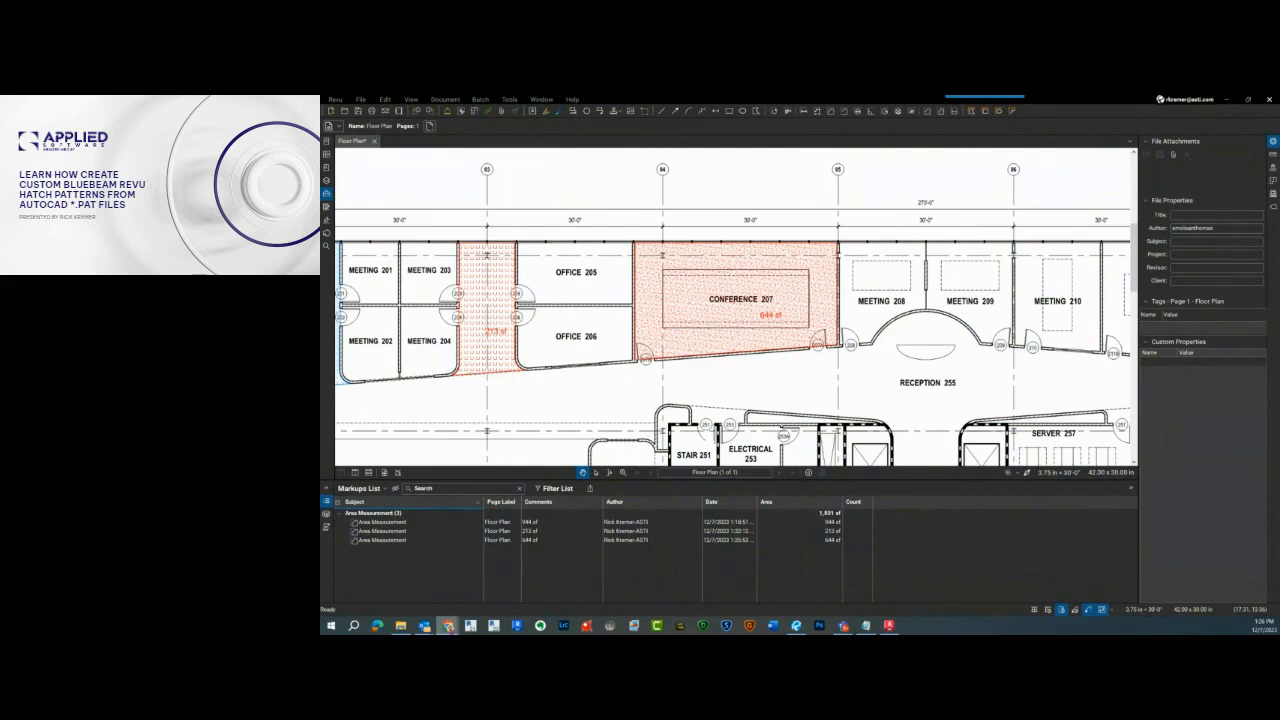
mouse_move(447, 625)
left_click(396, 580)
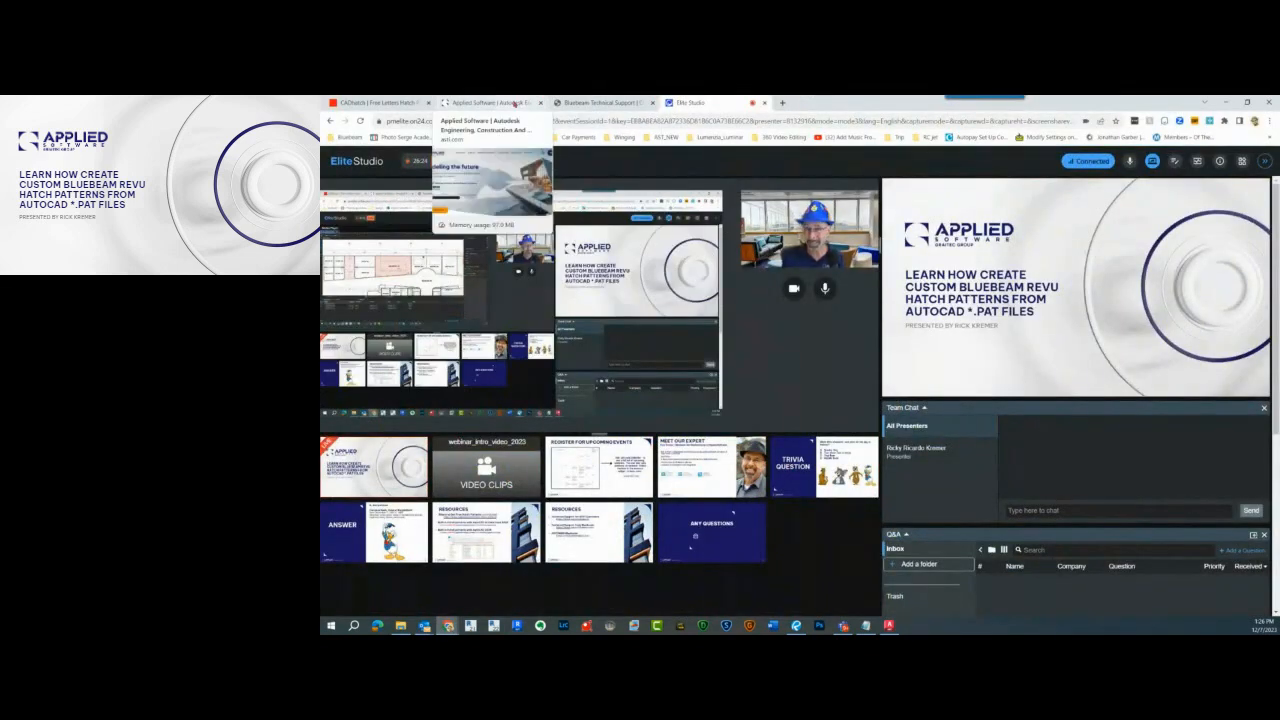
left_click(383, 104)
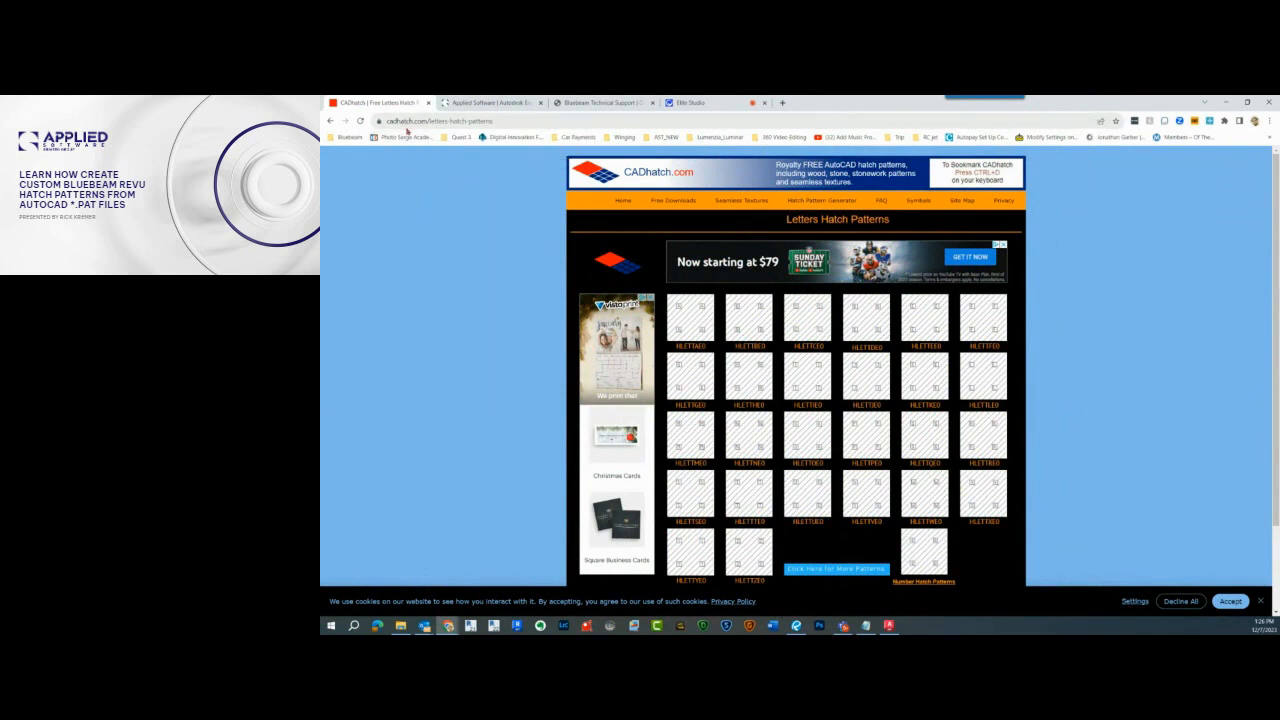
Step: Download the HWOD20E1 pattern from the wood hatch patterns among CADhatch's free downloads
left_click(681, 203)
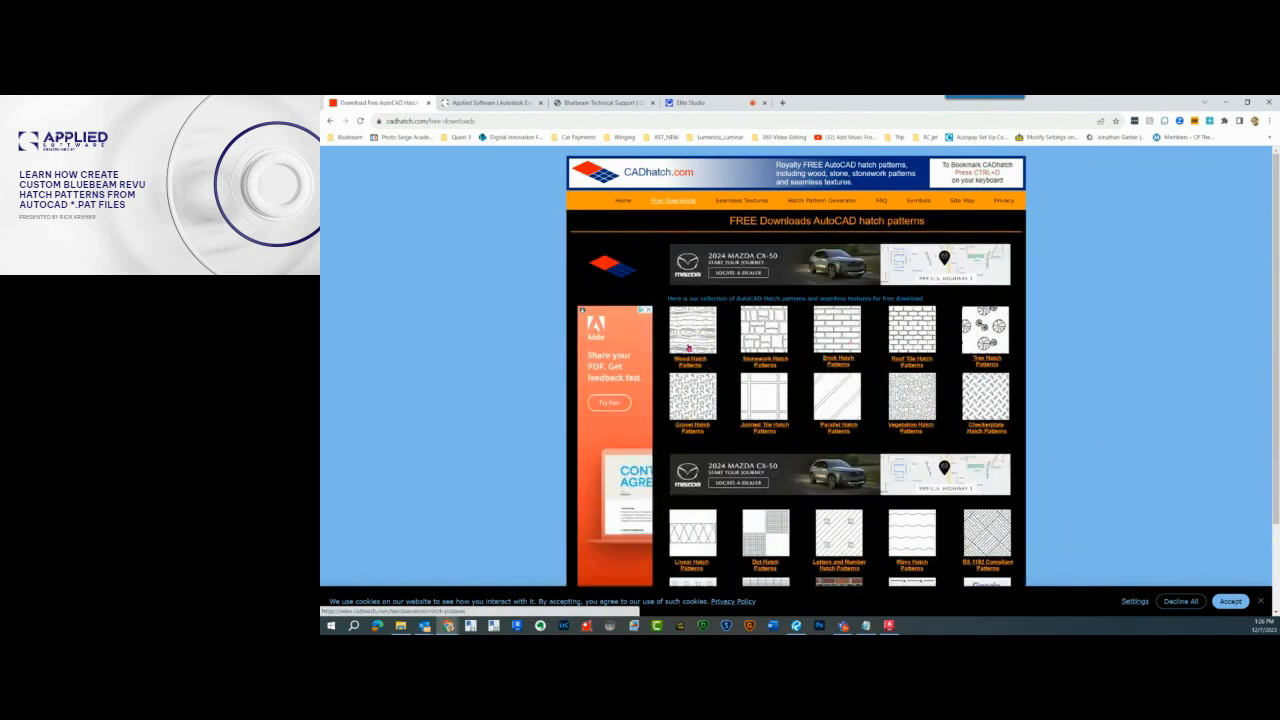
left_click(688, 348)
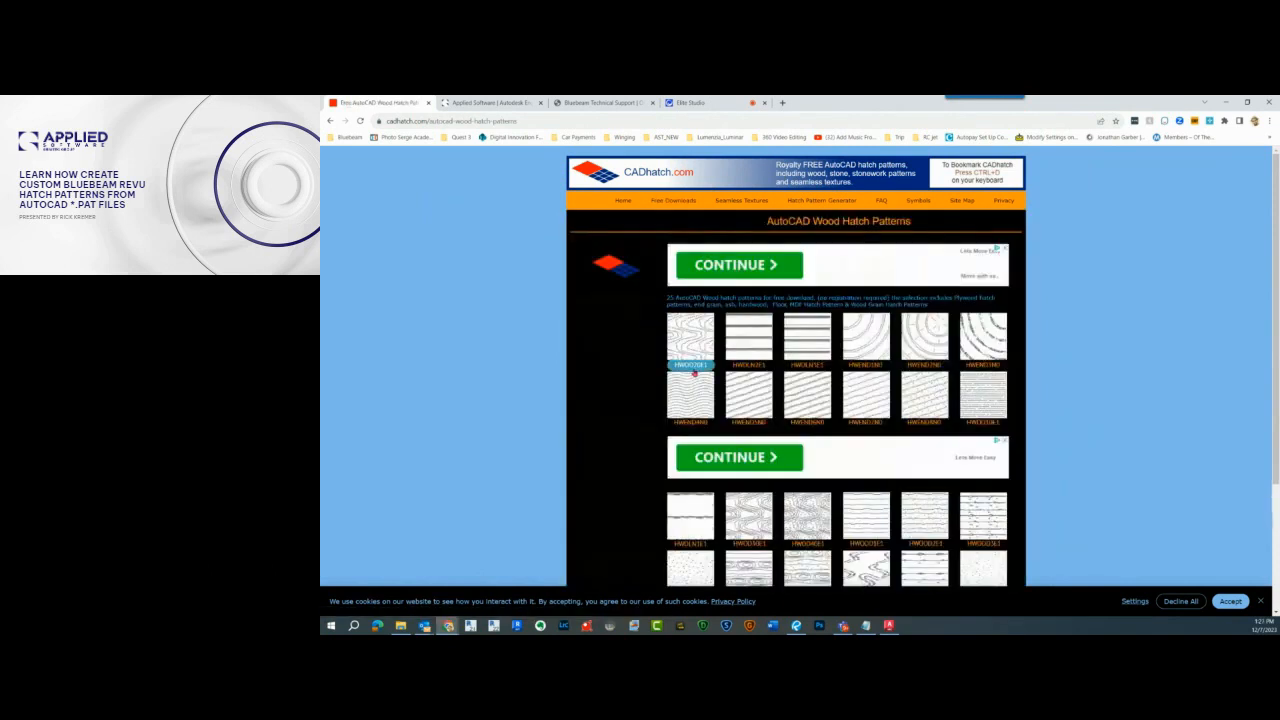
left_click(693, 368)
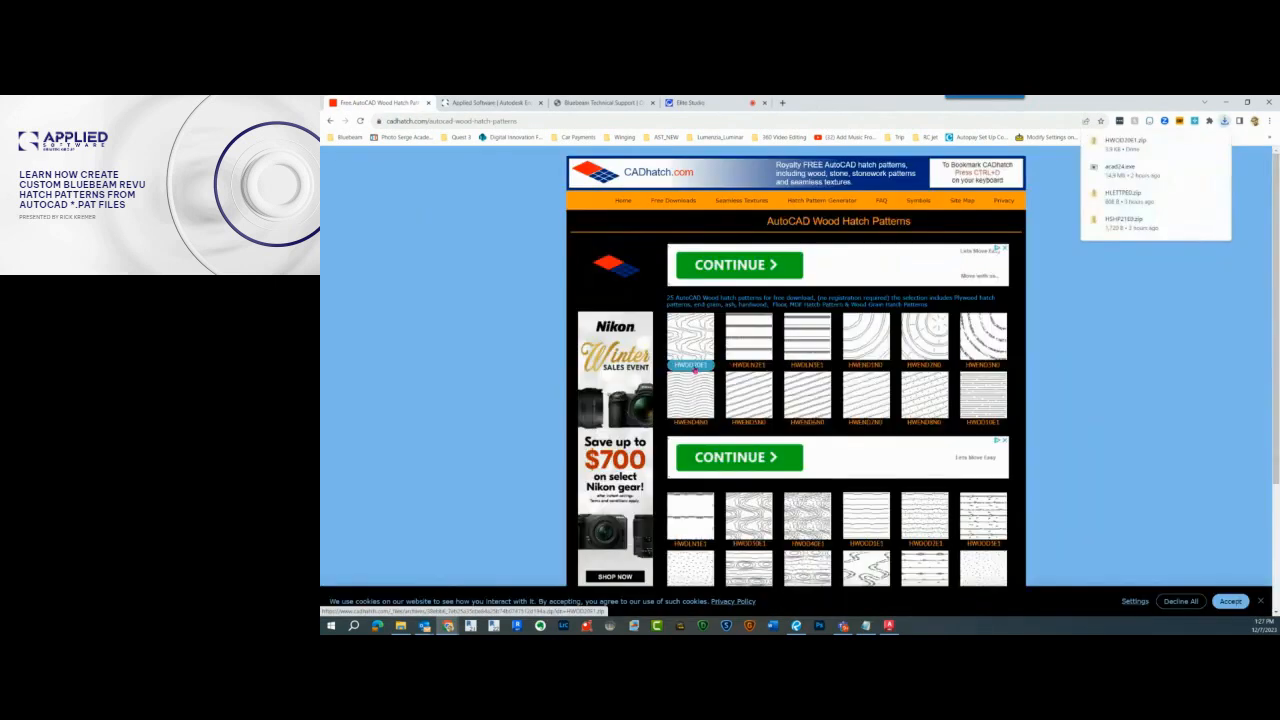
Step: Show the downloaded HWOD20E1.zip in its folder and extract it to the suggested destination
left_click(1218, 141)
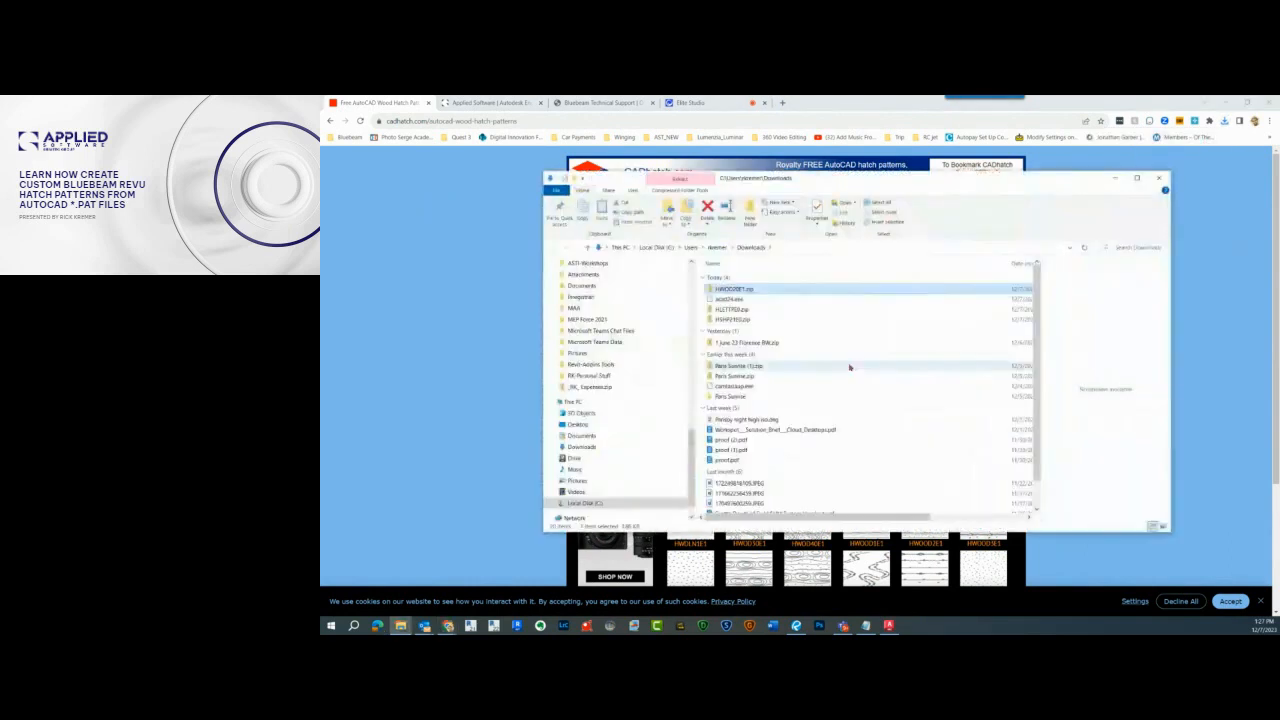
right_click(748, 290)
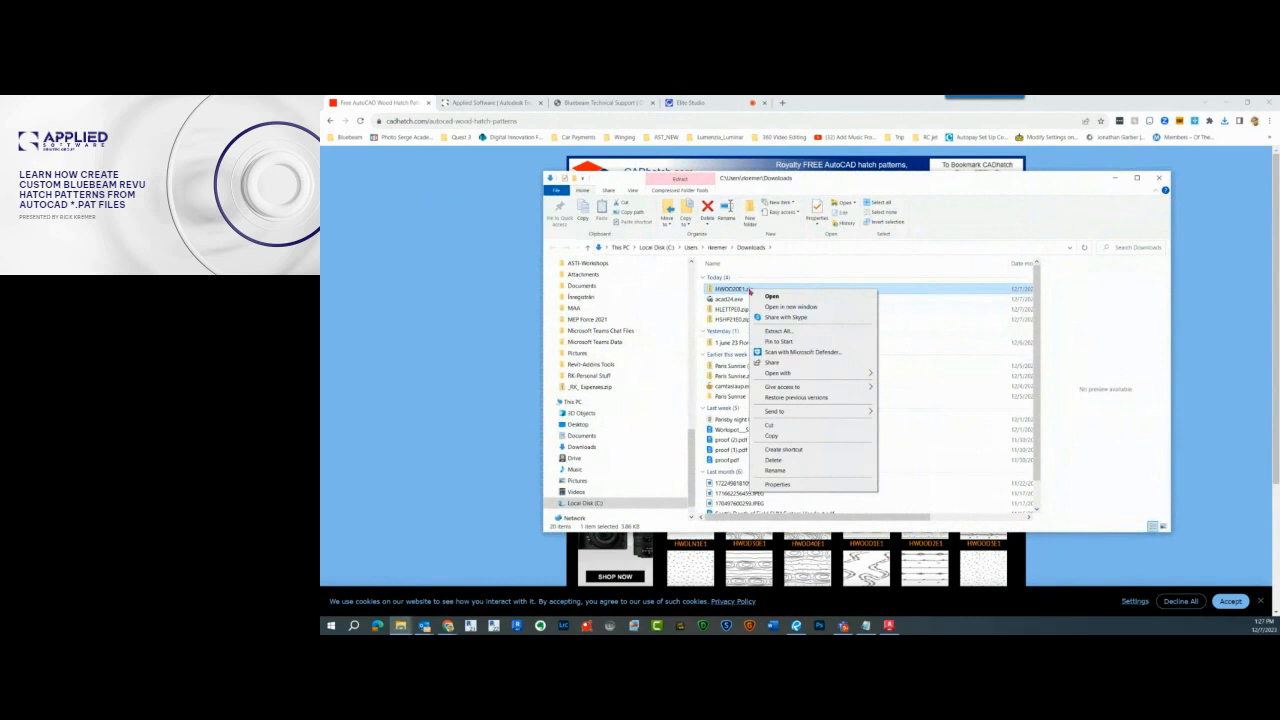
left_click(787, 332)
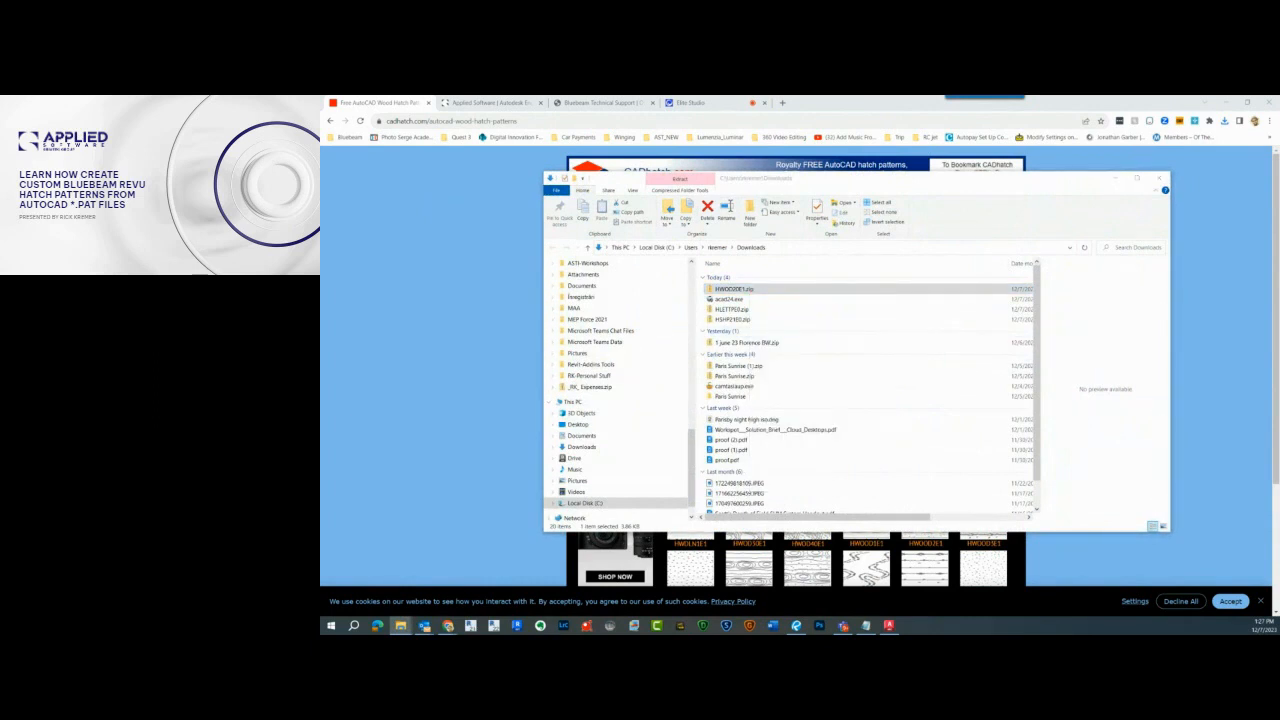
left_click(906, 378)
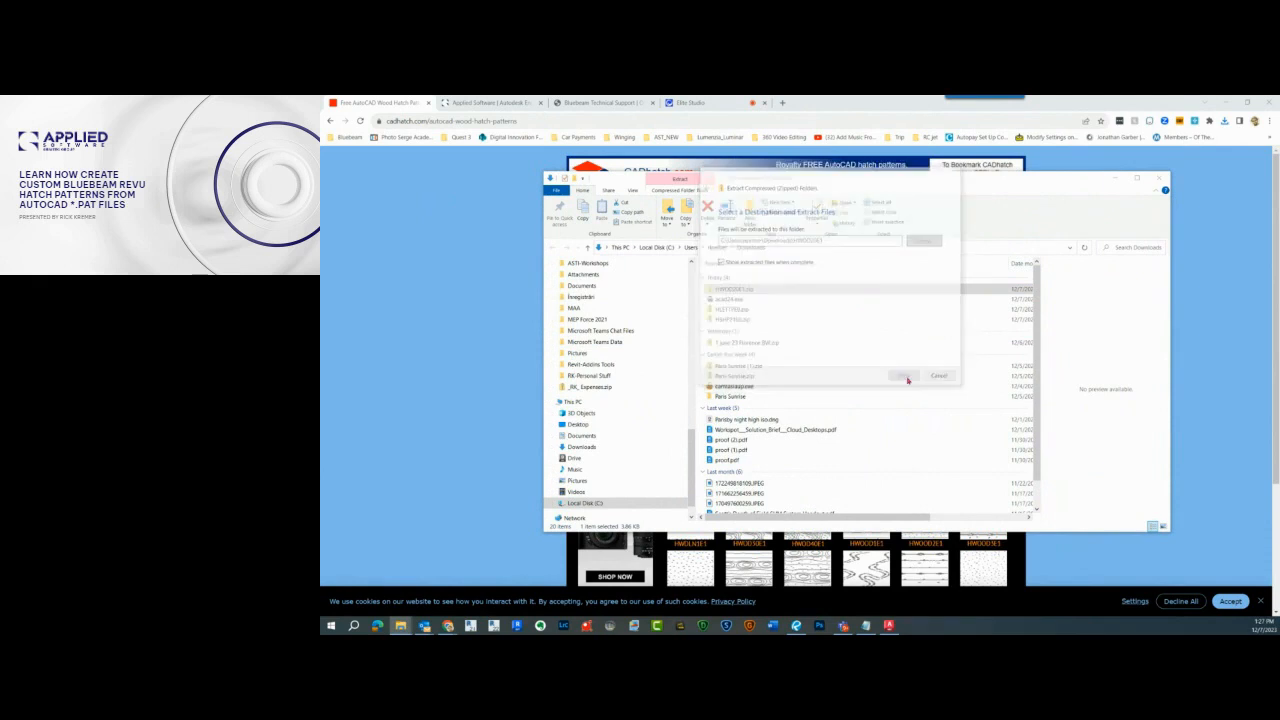
Step: View HWOD20E1.txt in Notepad, copy the extracted folder's path, and close the Notepad and folder windows
left_click(767, 300)
double_click(767, 301)
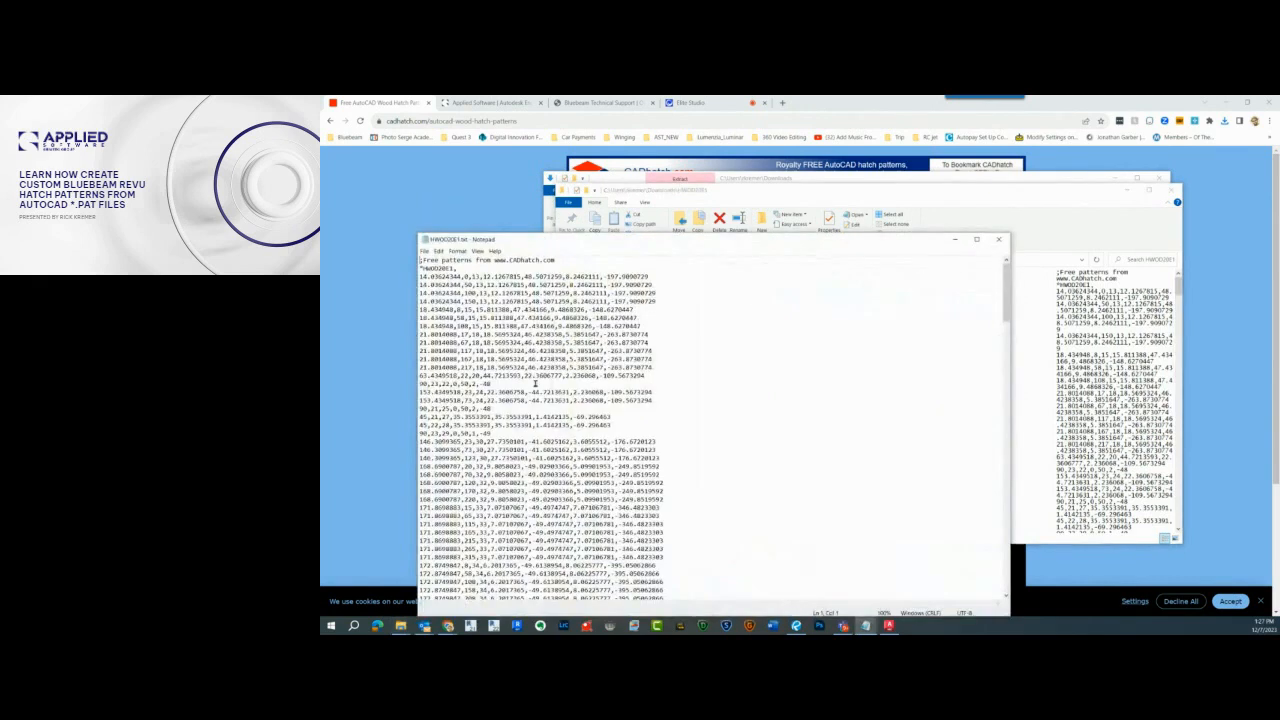
left_click(998, 239)
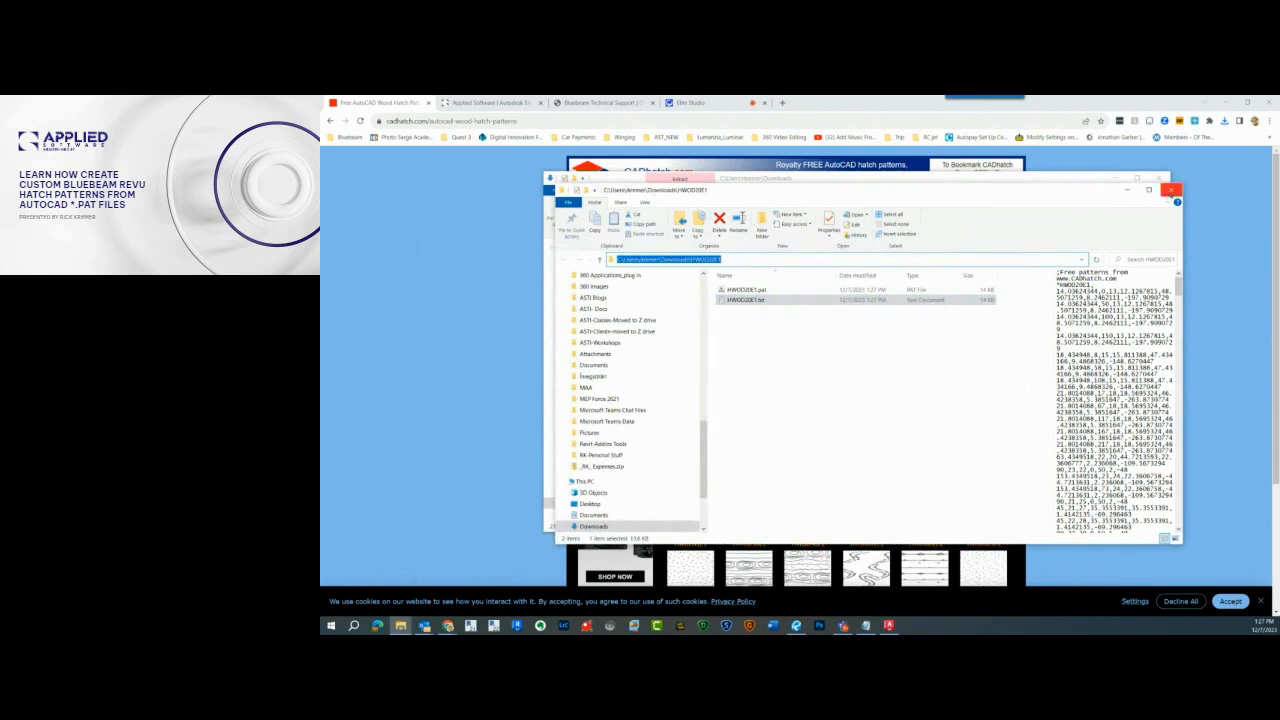
left_click(1171, 189)
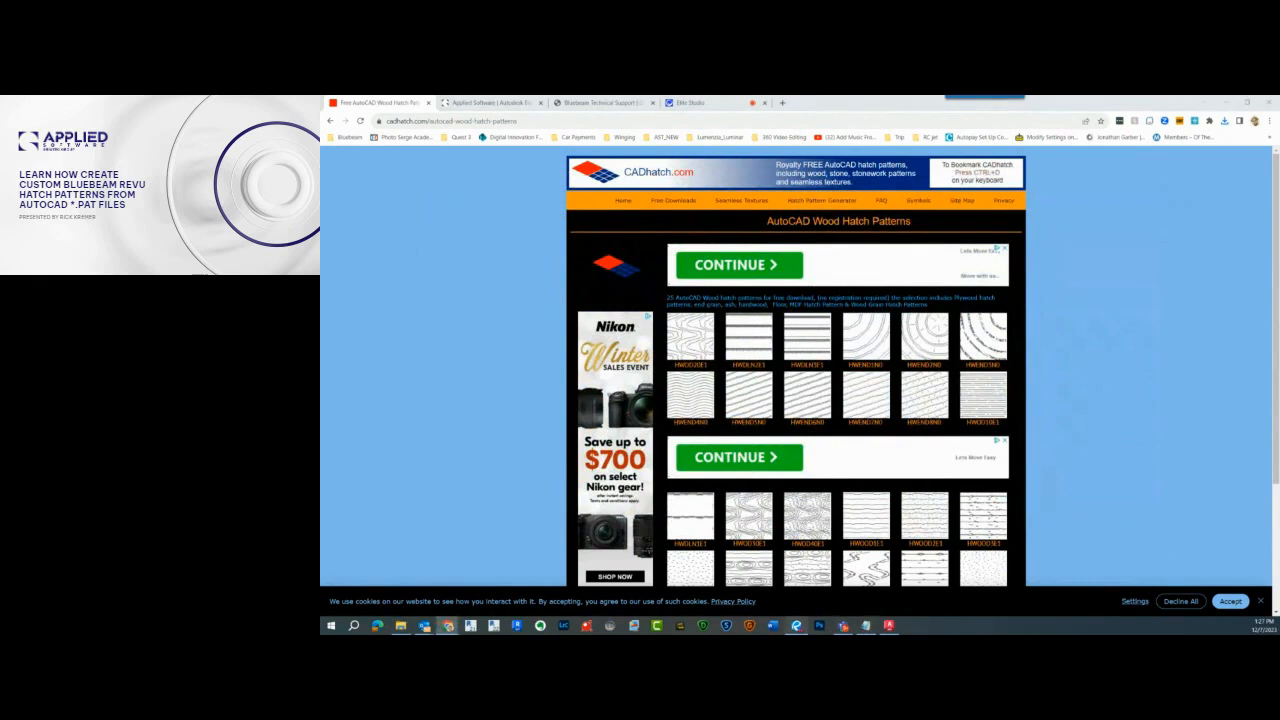
Step: Switch back to Bluebeam Revu and open the custom hatch set for modification from the Conference 207 measurement's hatch choices
key("alt+Tab")
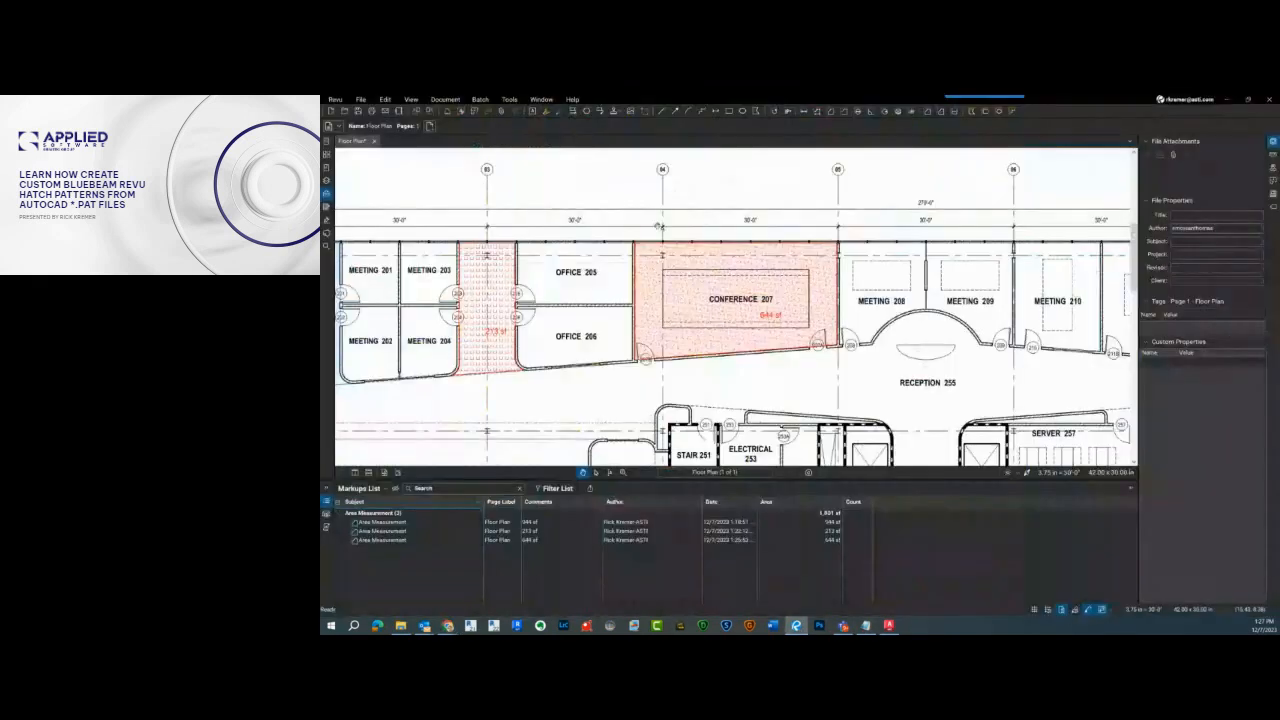
left_click(793, 313)
left_click(614, 127)
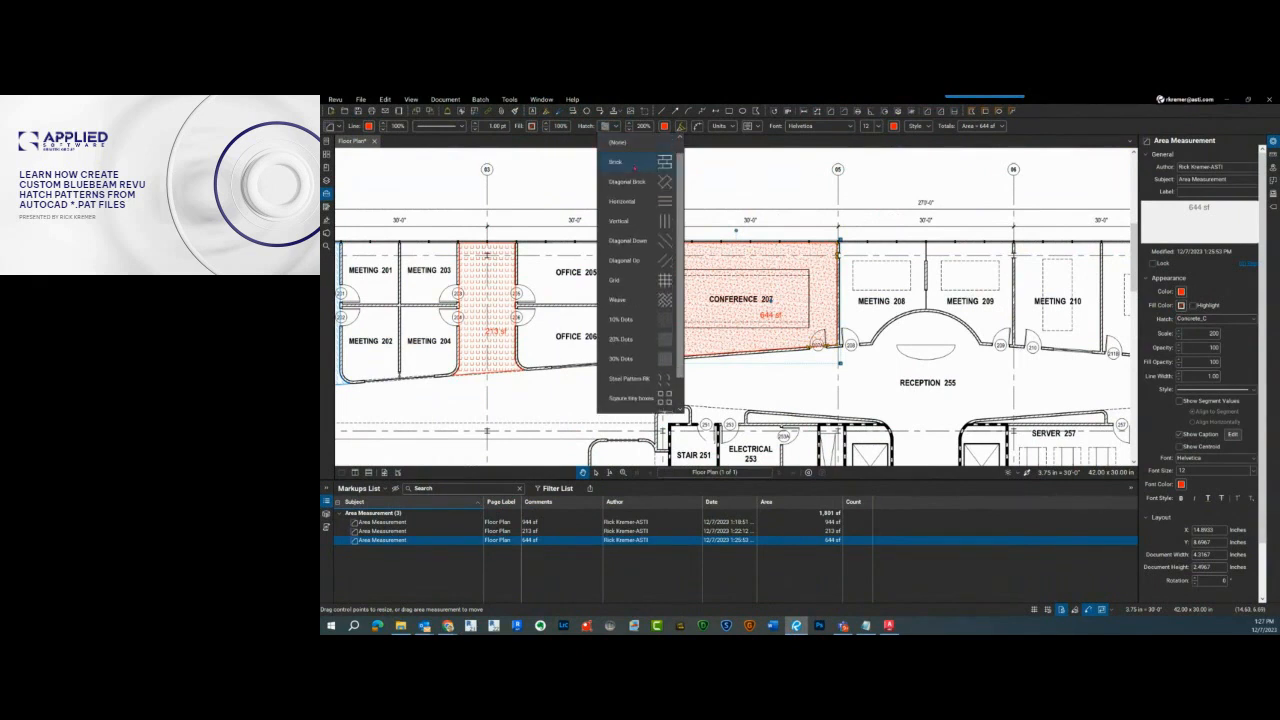
left_click(630, 406)
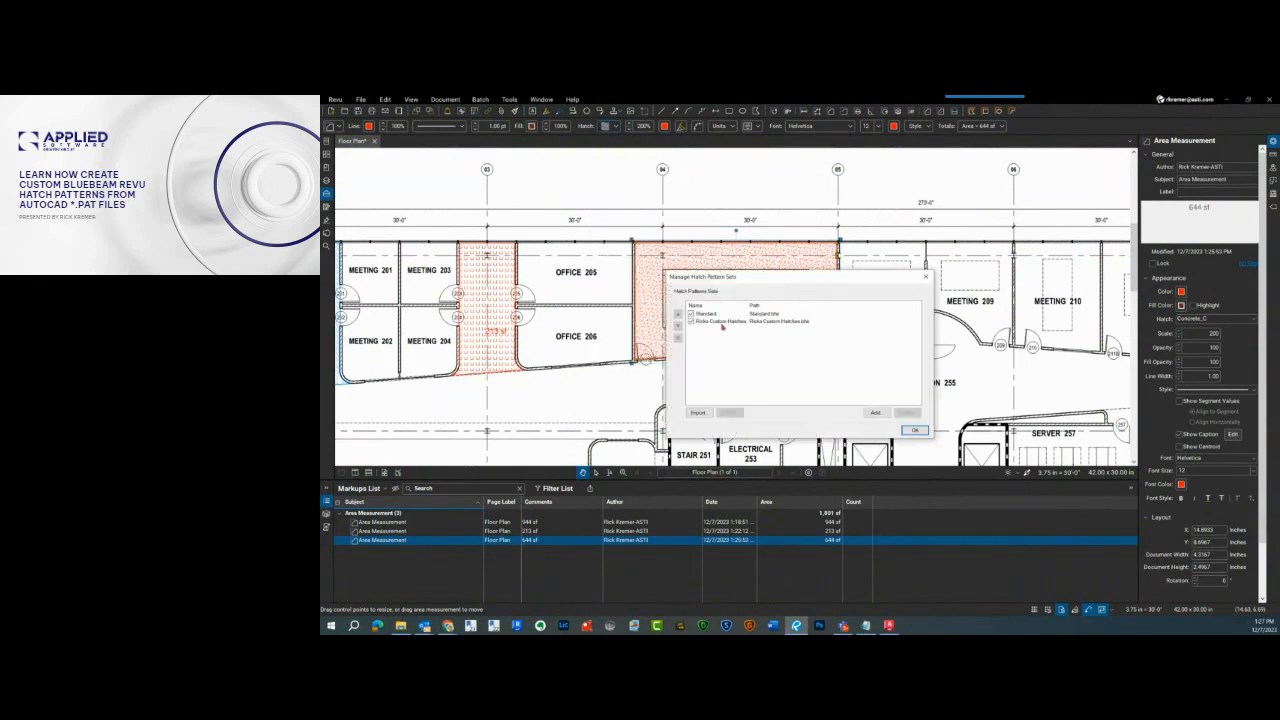
left_click(722, 321)
left_click(905, 413)
Step: Import the AutoCAD pattern HWOD20E1.pat from the copied download folder path into the custom hatch set
left_click(872, 242)
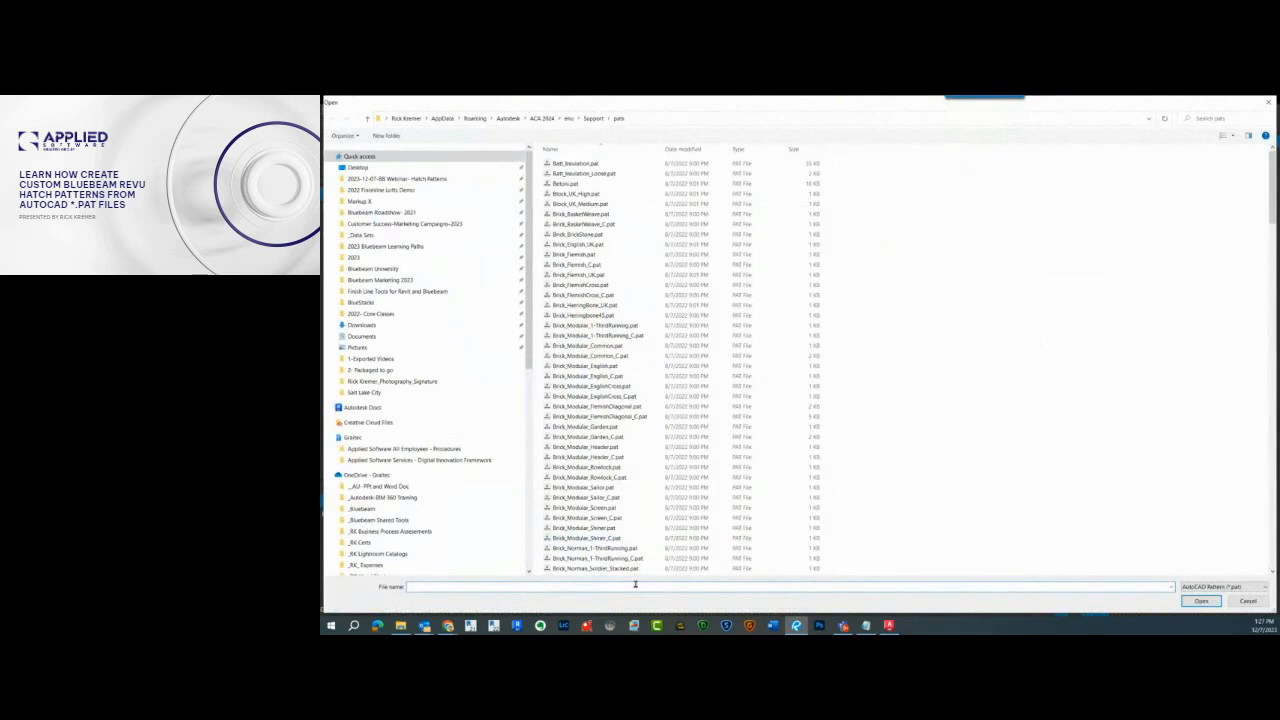
key("ctrl+v")
key("Return")
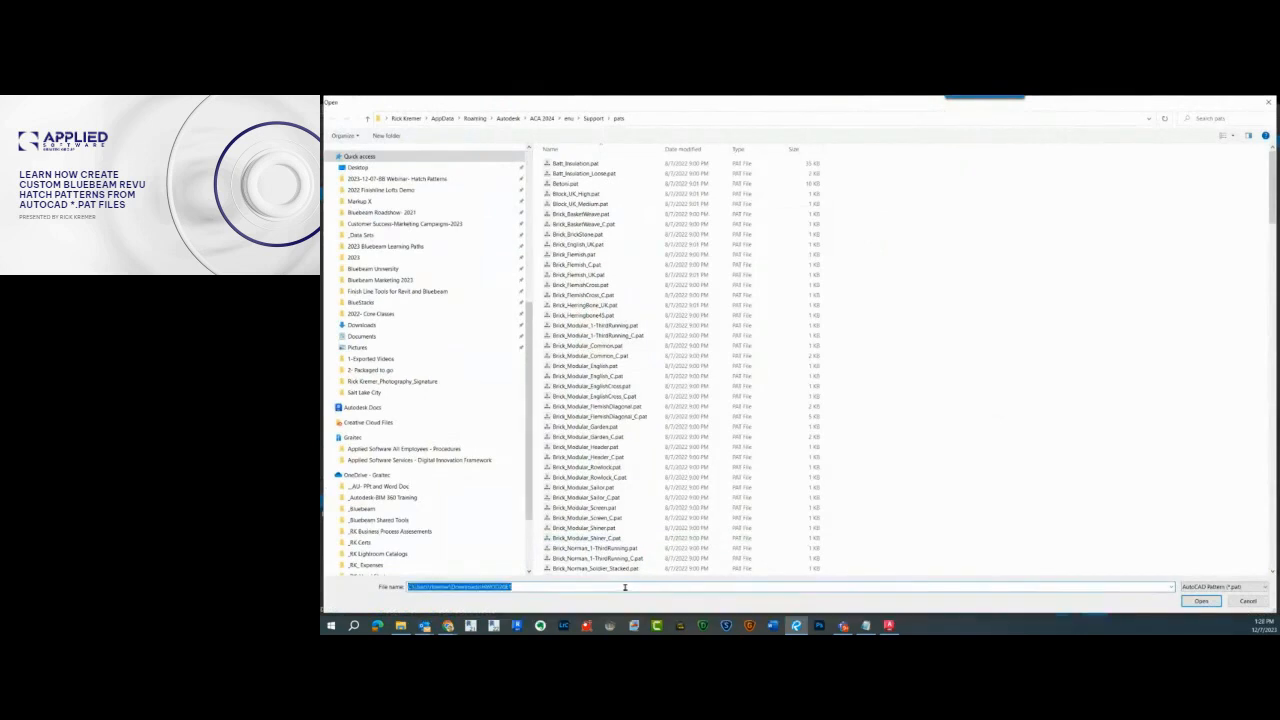
left_click(572, 163)
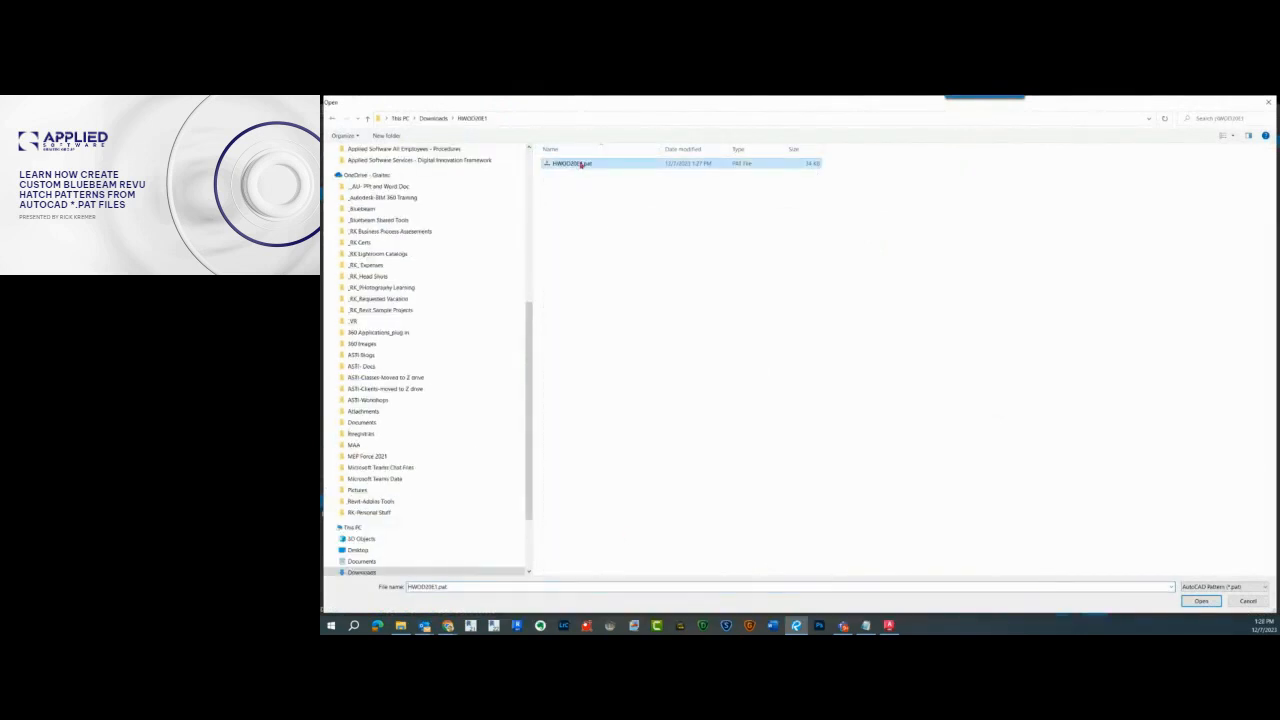
left_click(1192, 602)
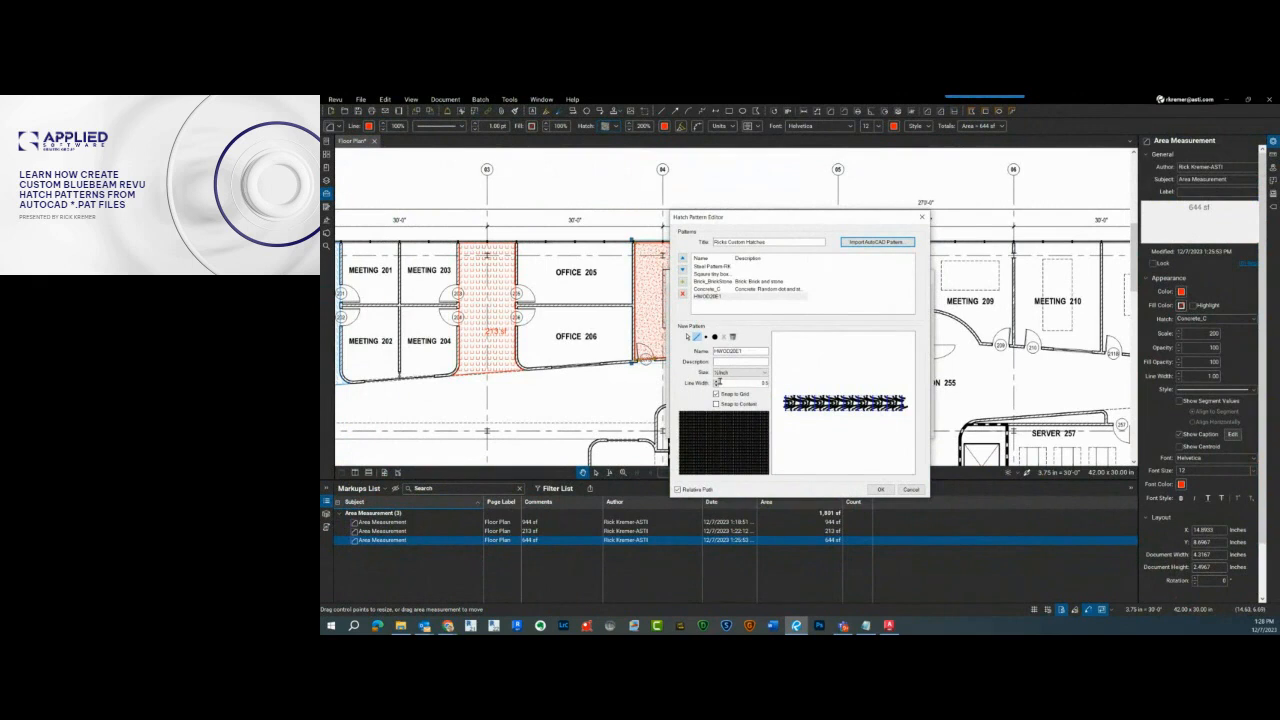
Step: Choose a larger pattern size for the imported HWOD20E1 hatch, save the custom set and close the hatch set manager
left_click(730, 372)
left_click(732, 393)
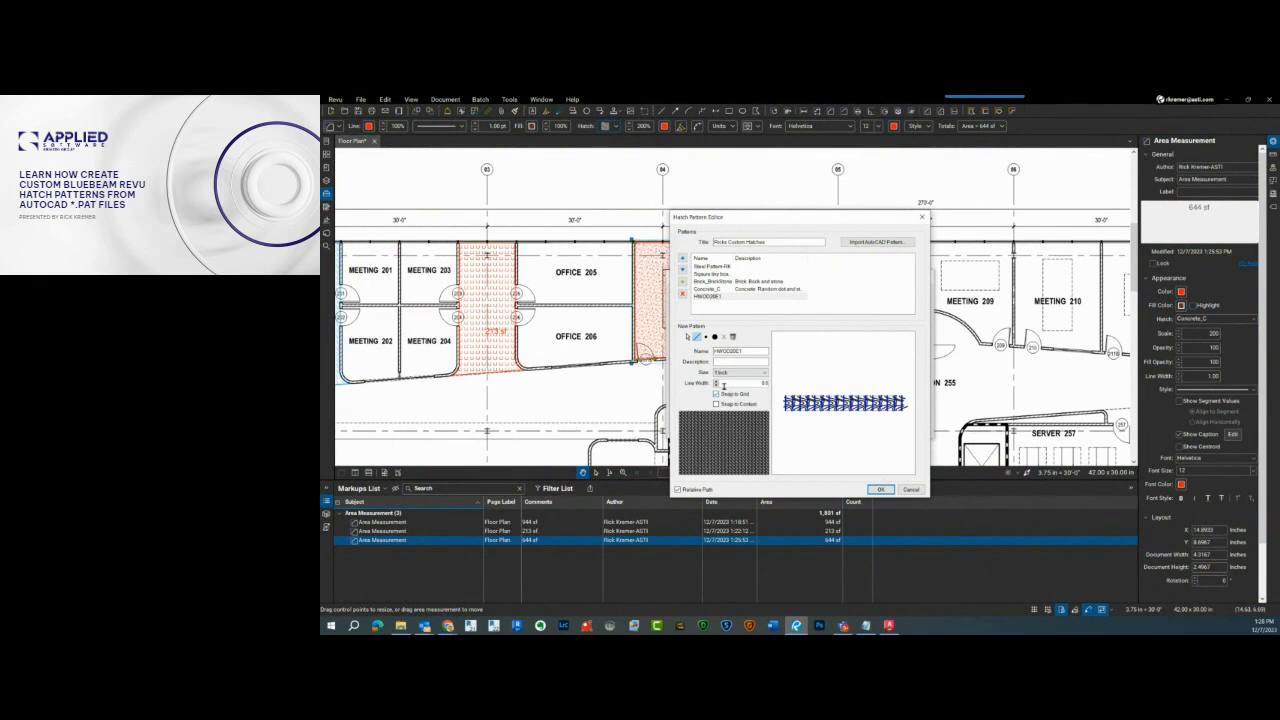
left_click(881, 489)
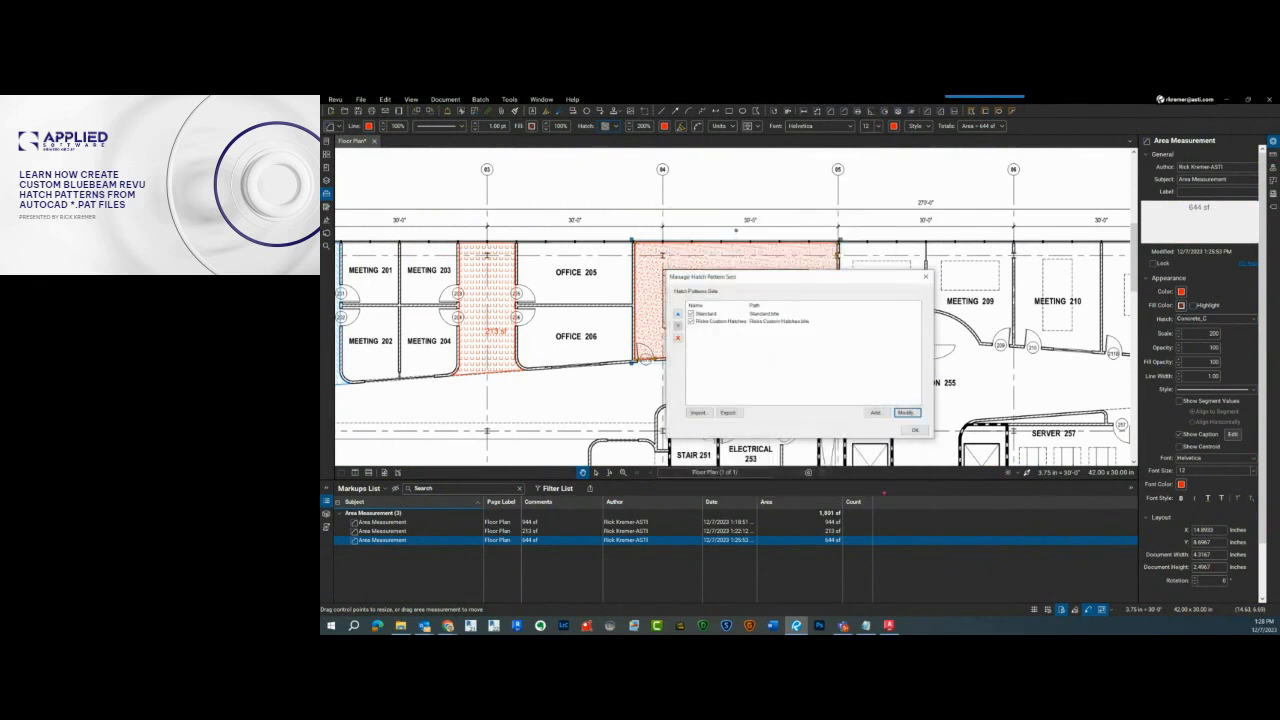
left_click(912, 430)
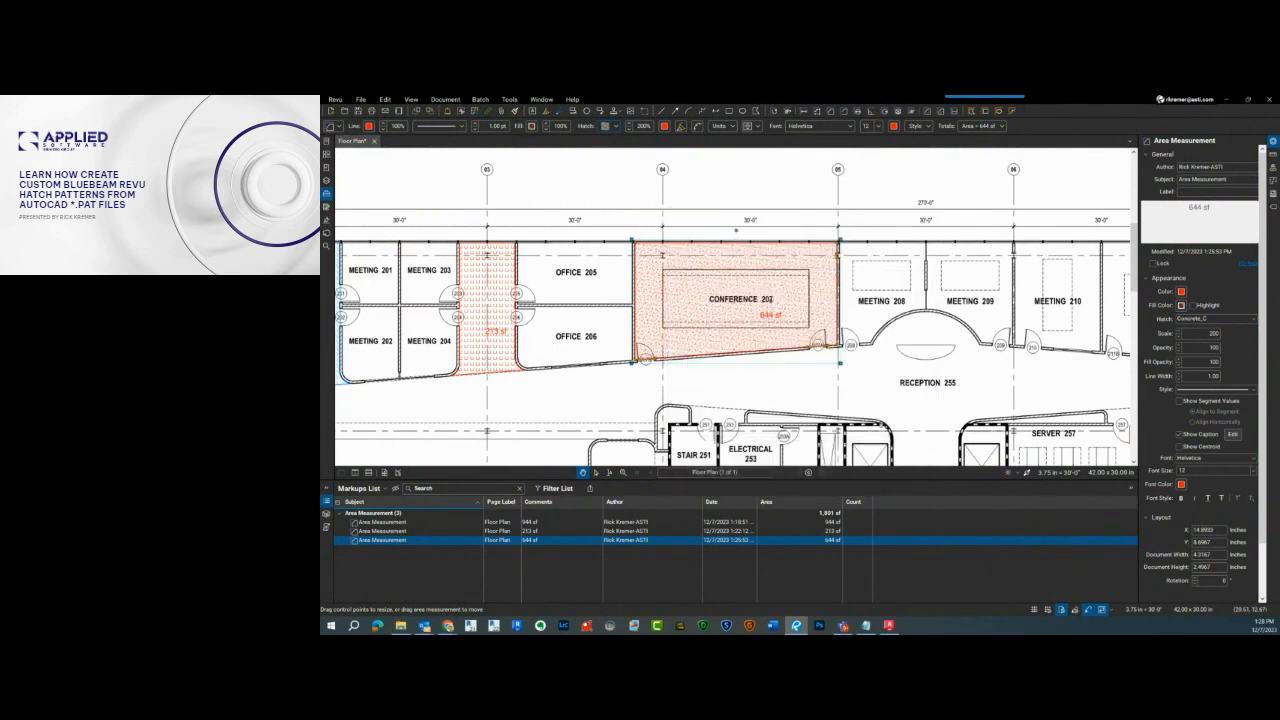
Step: Apply the HWOD20E1 wood hatch to the Conference 207 area measurement
scroll(728, 340, "up", 3)
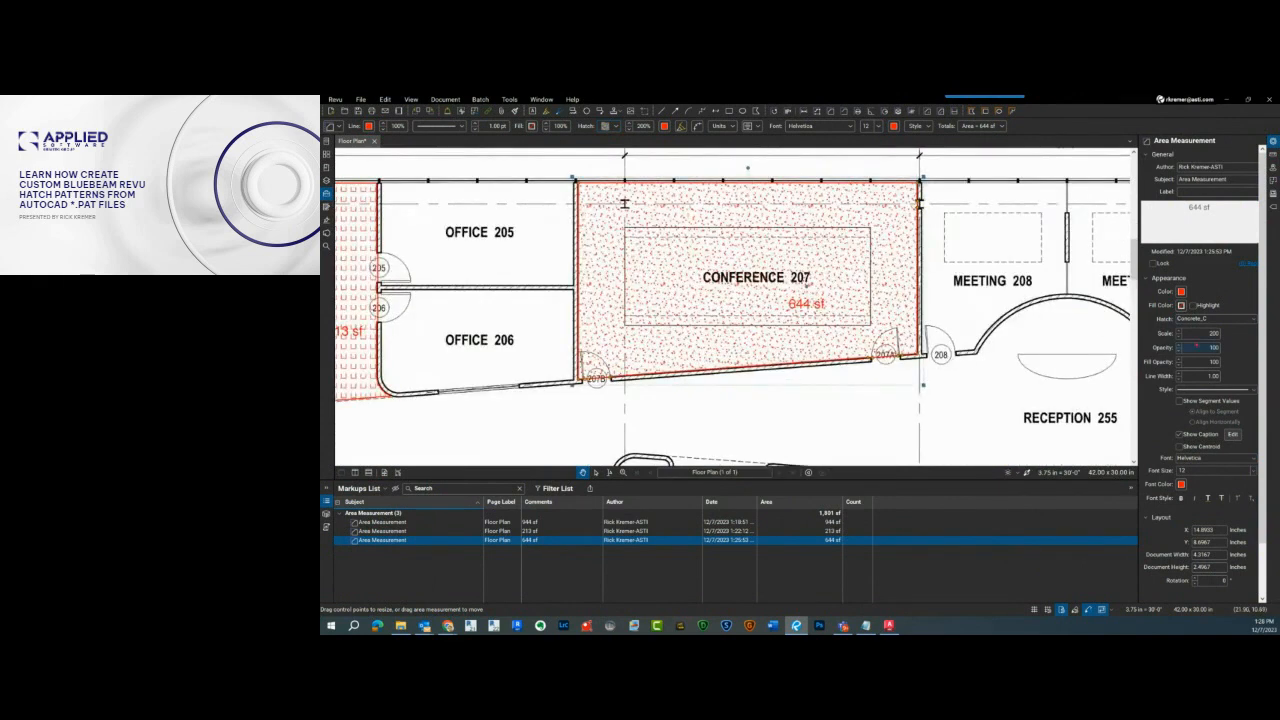
left_click(1210, 319)
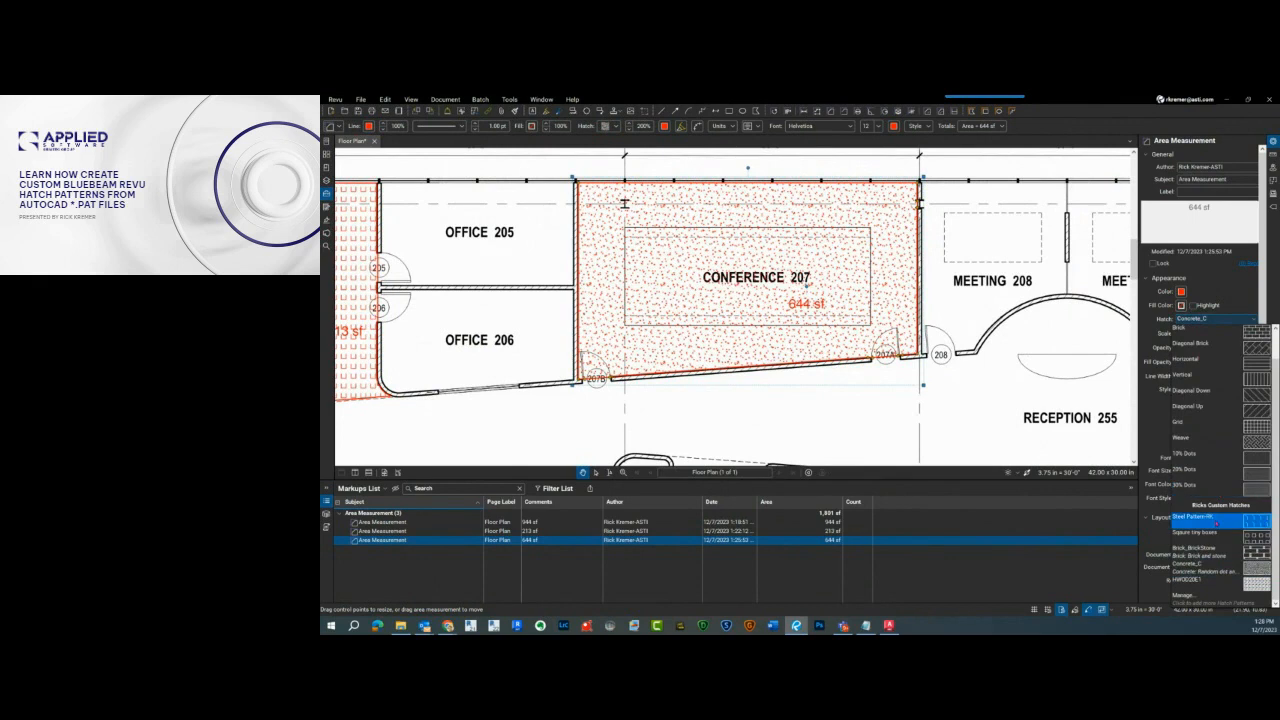
left_click(1190, 579)
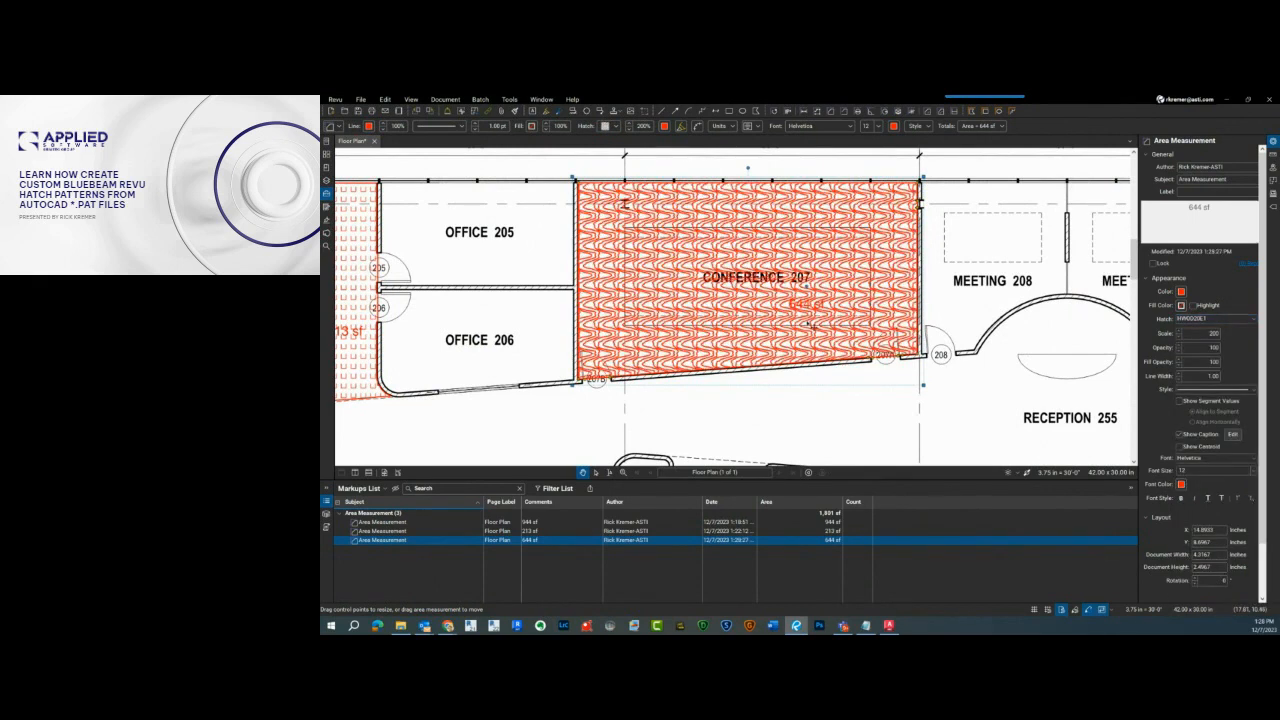
scroll(808, 311, "down", 3)
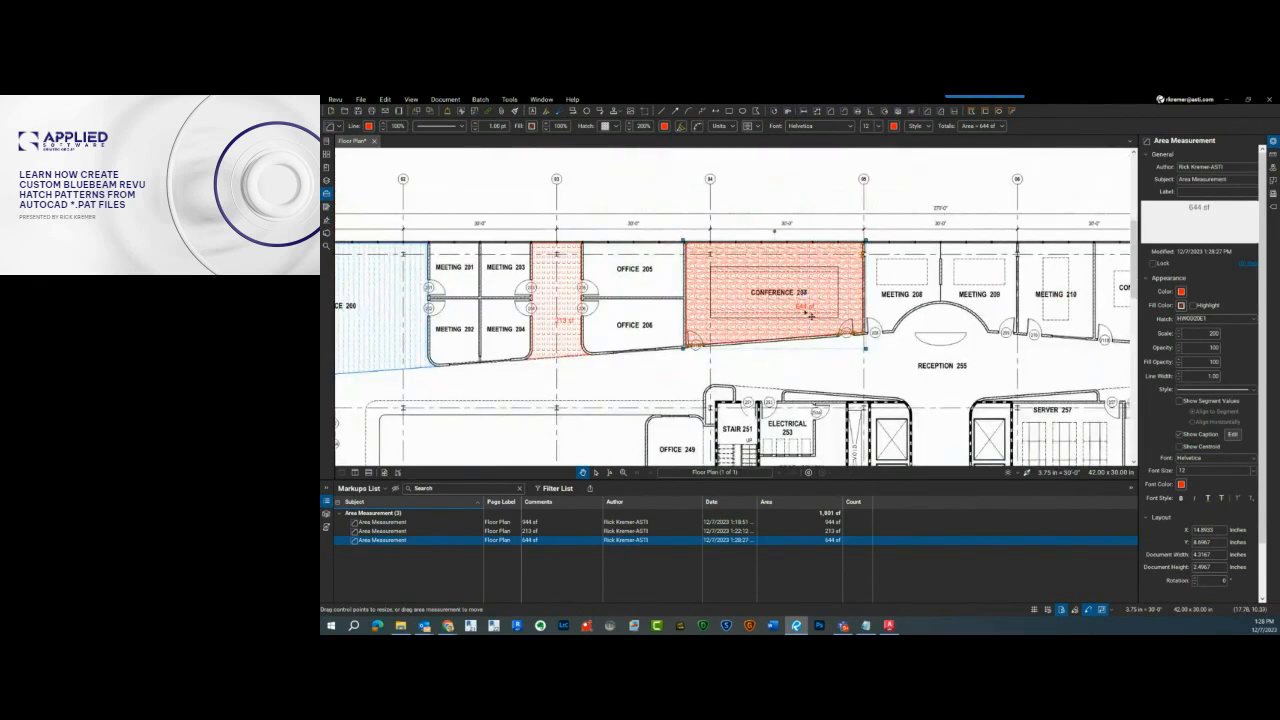
Step: Change the subject of the Open Office 200 area measurement to CPT-1 in the markups list
scroll(810, 316, "down", 2)
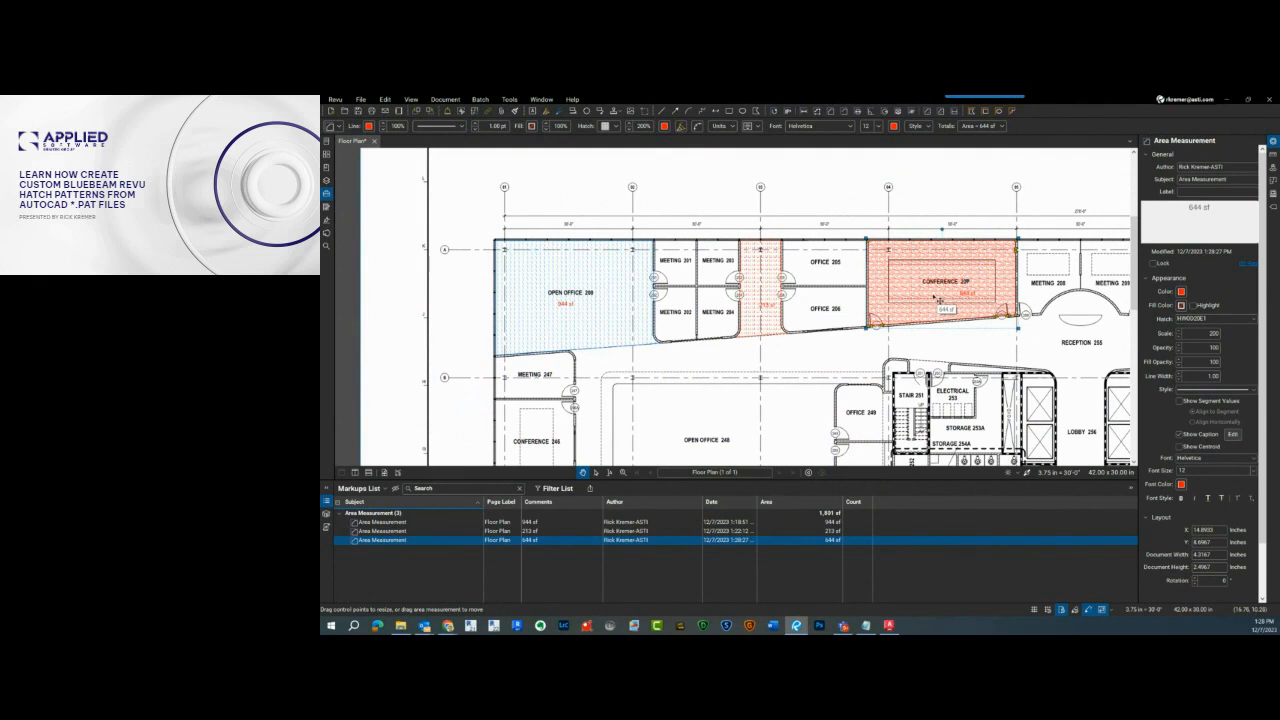
left_click(576, 313)
left_click(512, 336)
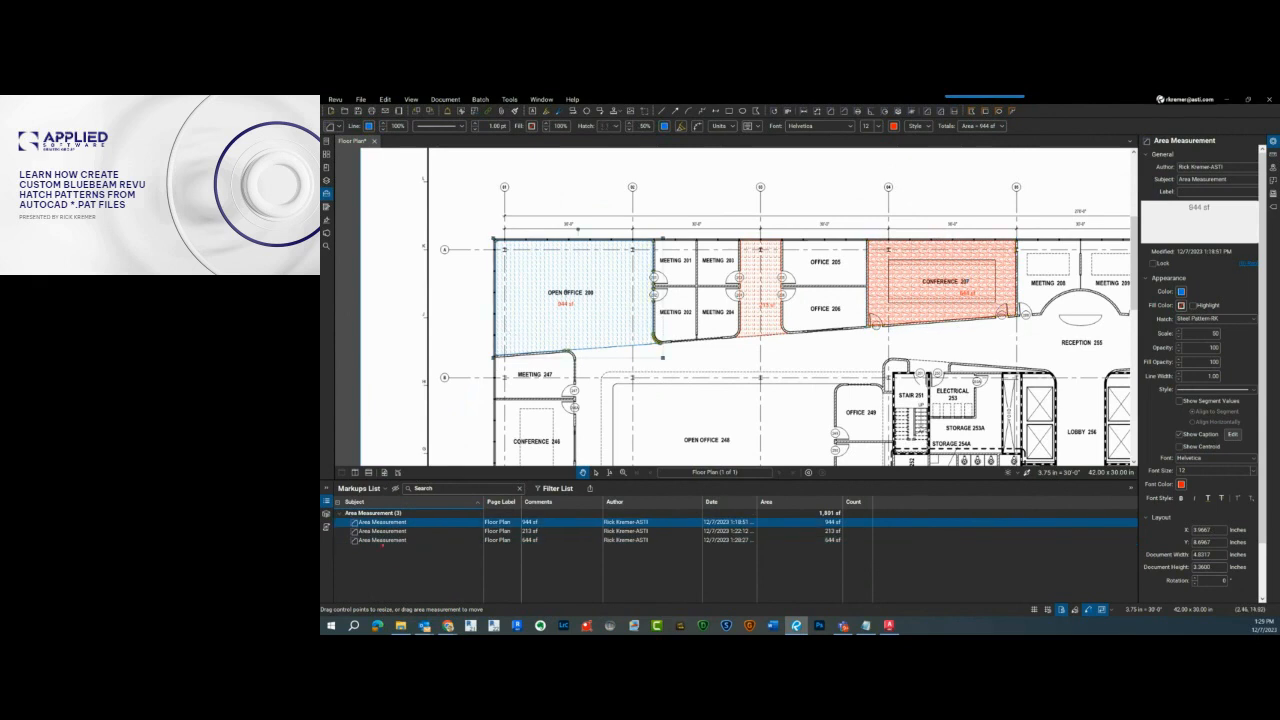
left_click(406, 522)
type("OPT 1")
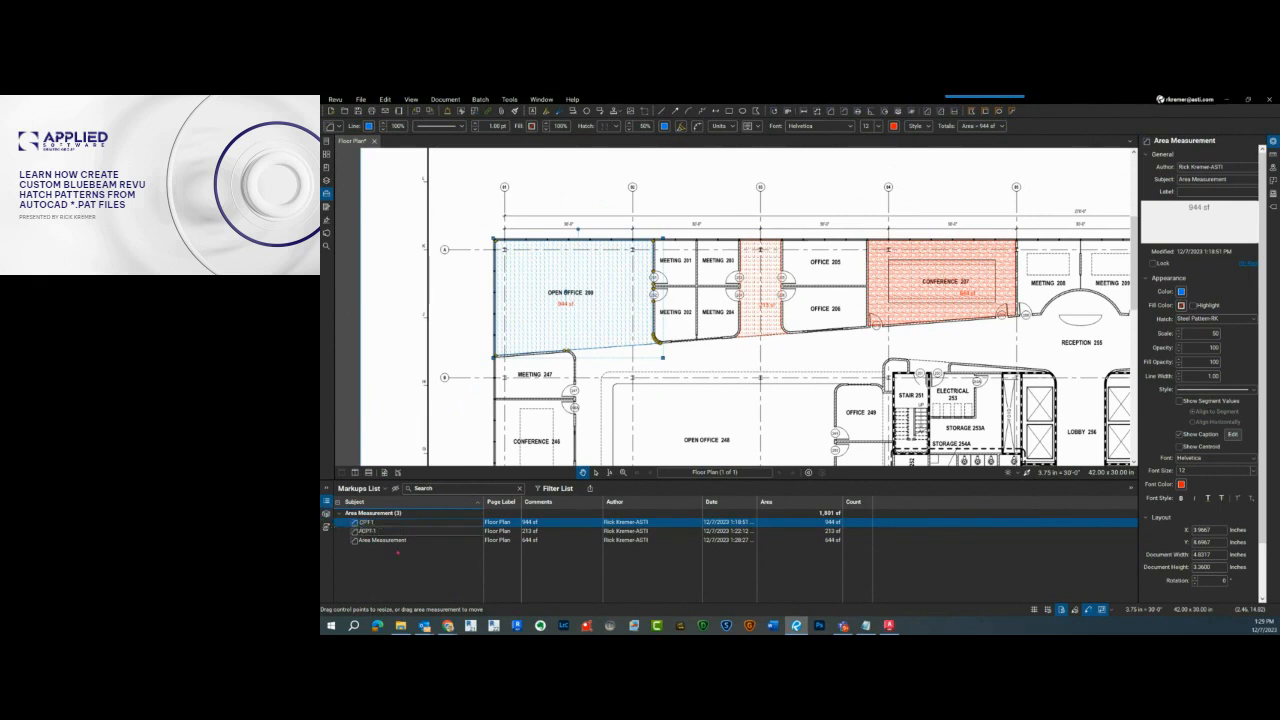
key("Return")
Step: Change the subject of the tile-hatched area measurement between Meeting 203 and Office 205 to St-1
left_click(765, 310)
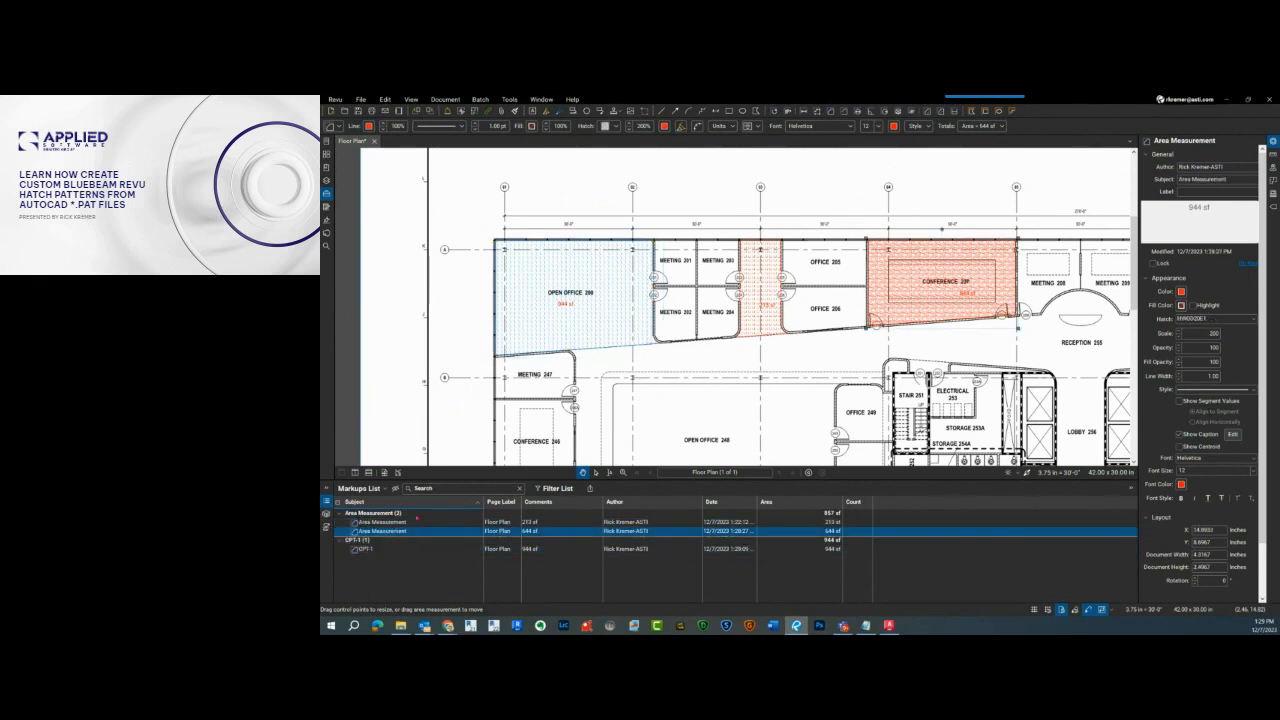
left_click(770, 316)
left_click(424, 523)
left_click_drag(423, 522, 340, 553)
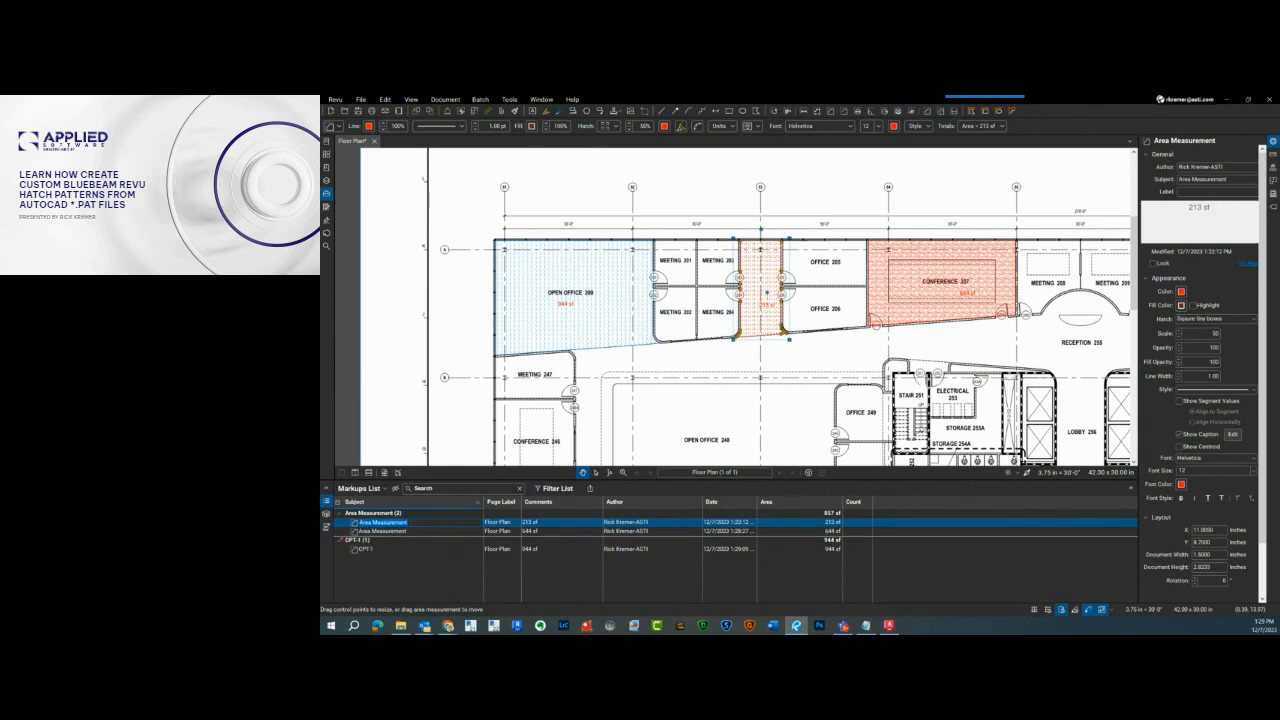
type("St-1")
key("Return")
Step: Change the subject of the Conference 207 area measurement to WD-1 and clear the selection
left_click(403, 522)
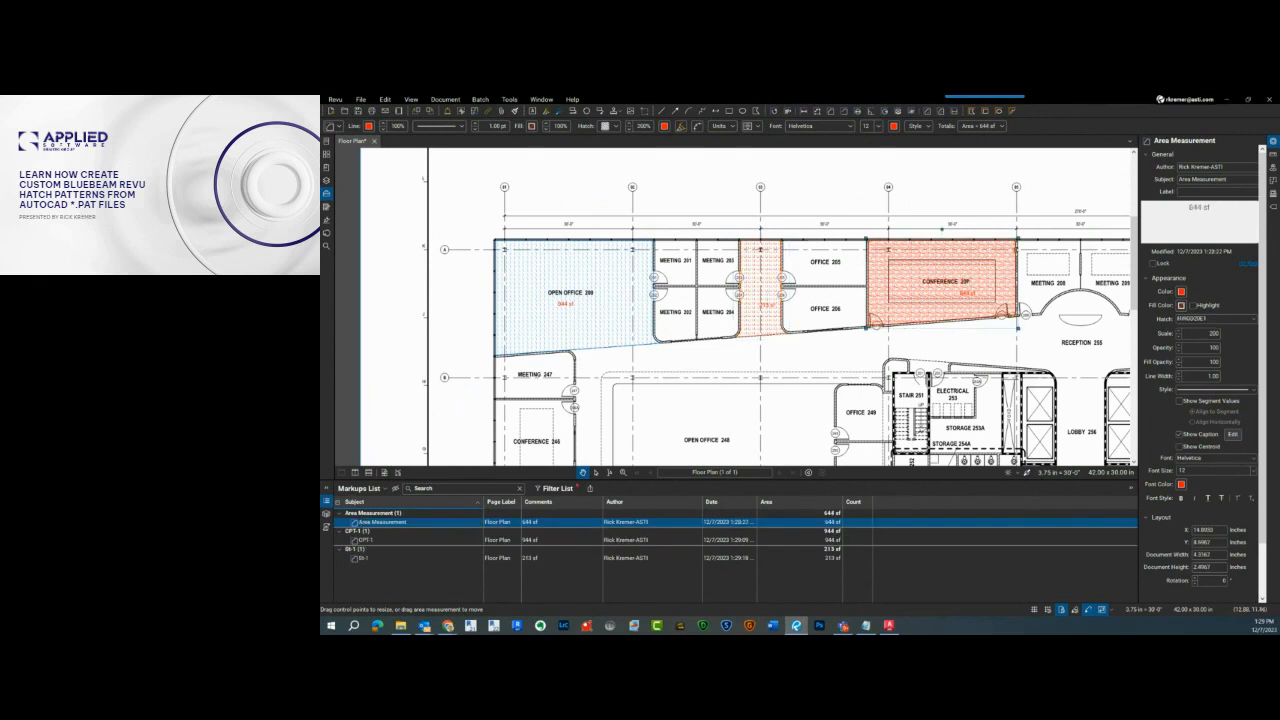
key("ctrl+a")
type("WD-1")
key("Return")
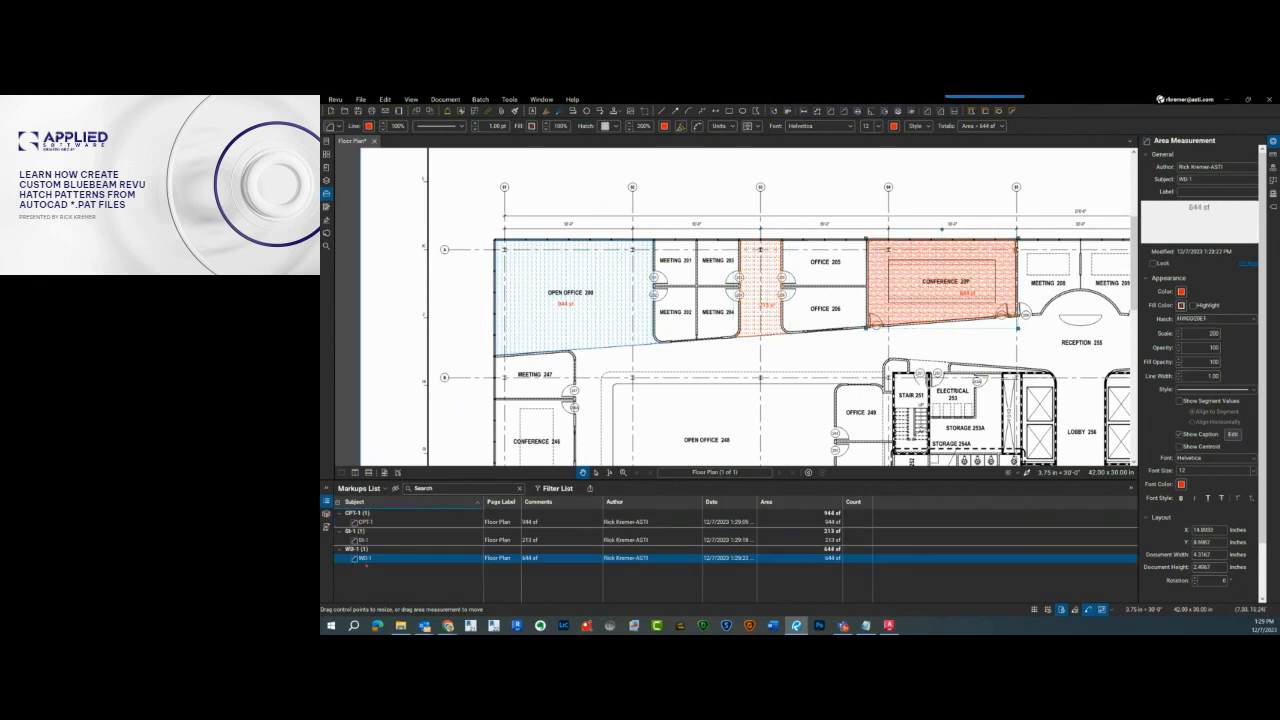
key("Escape")
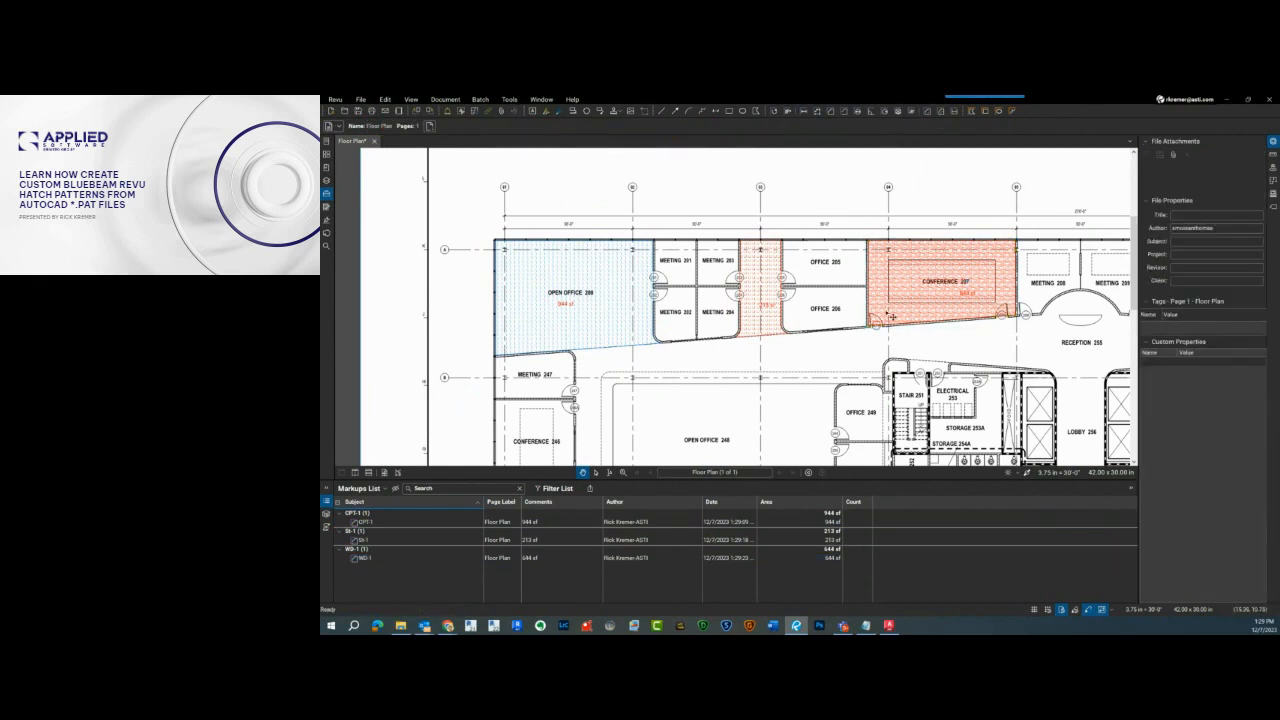
left_click(890, 317)
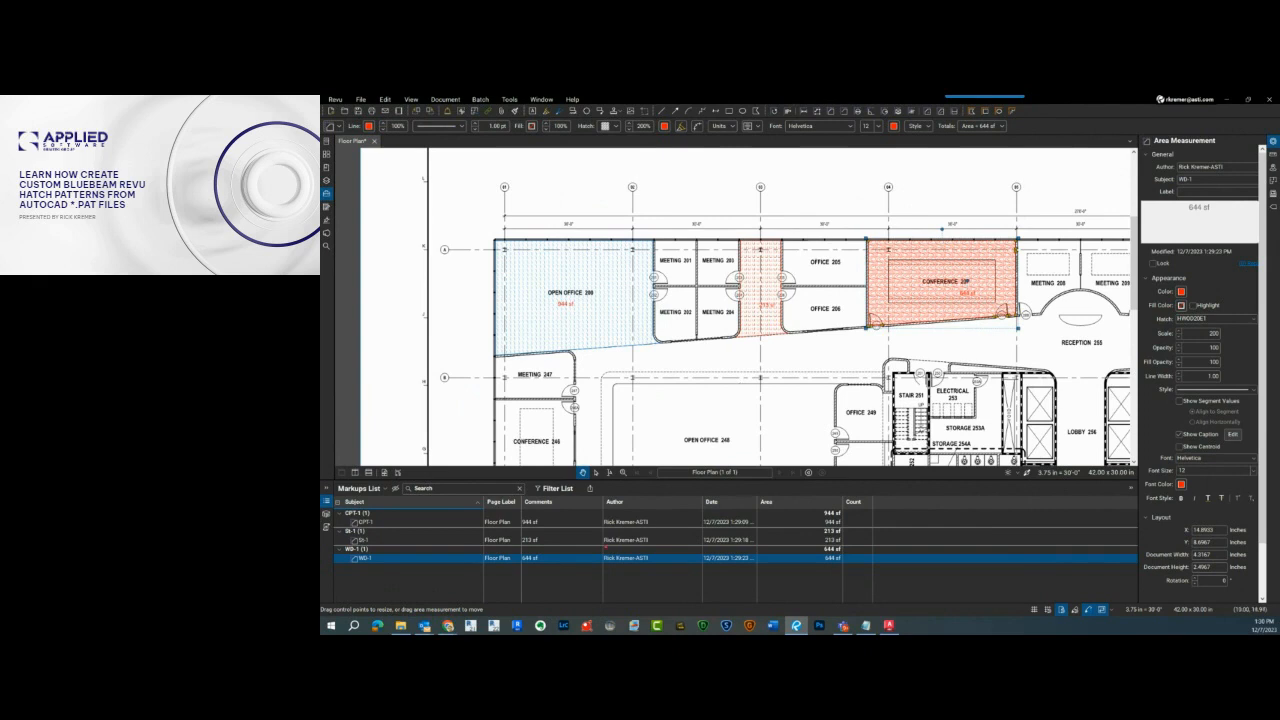
scroll(785, 321, "down", 3)
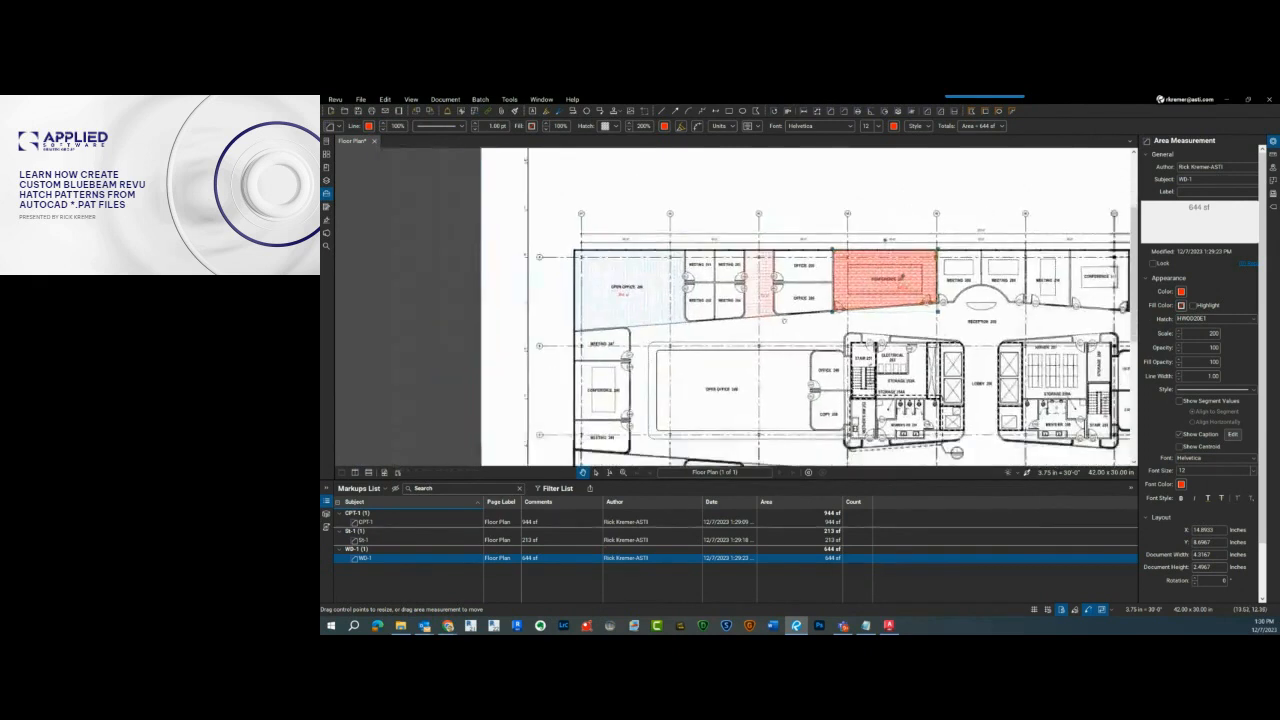
scroll(785, 321, "down", 2)
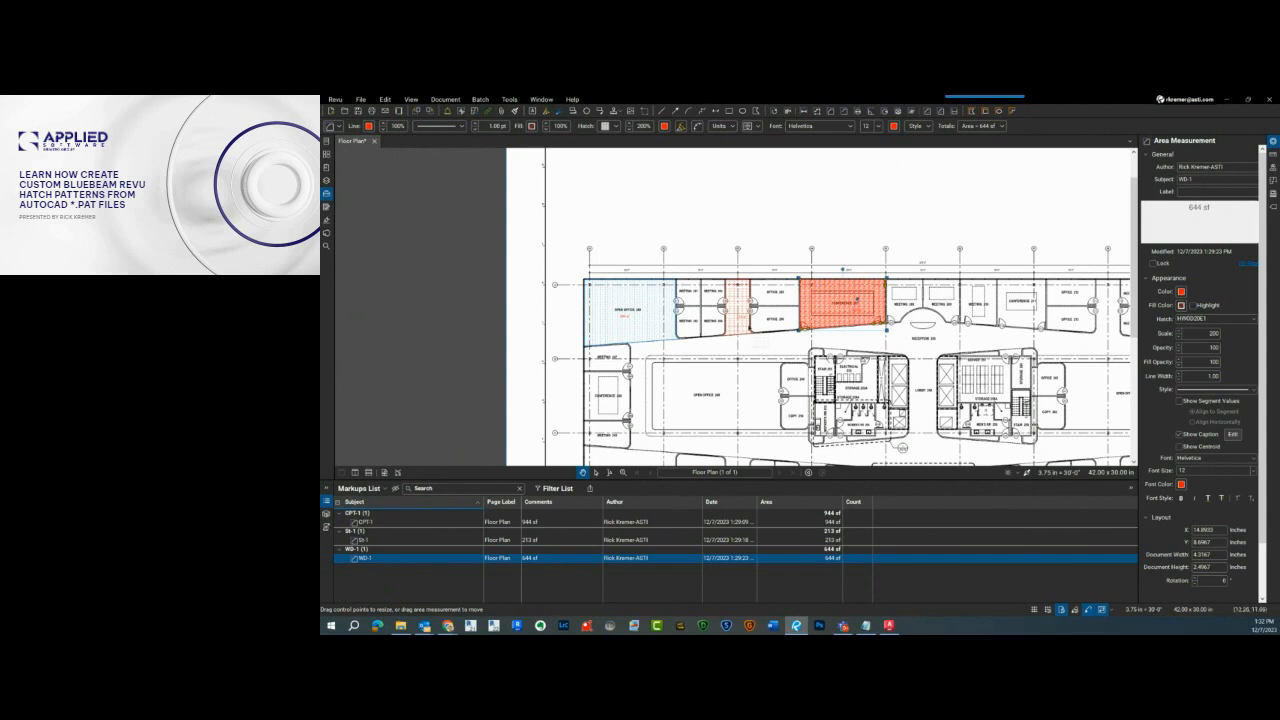
left_click(780, 272)
left_click_drag(826, 251, 790, 263)
scroll(791, 263, "down", 1)
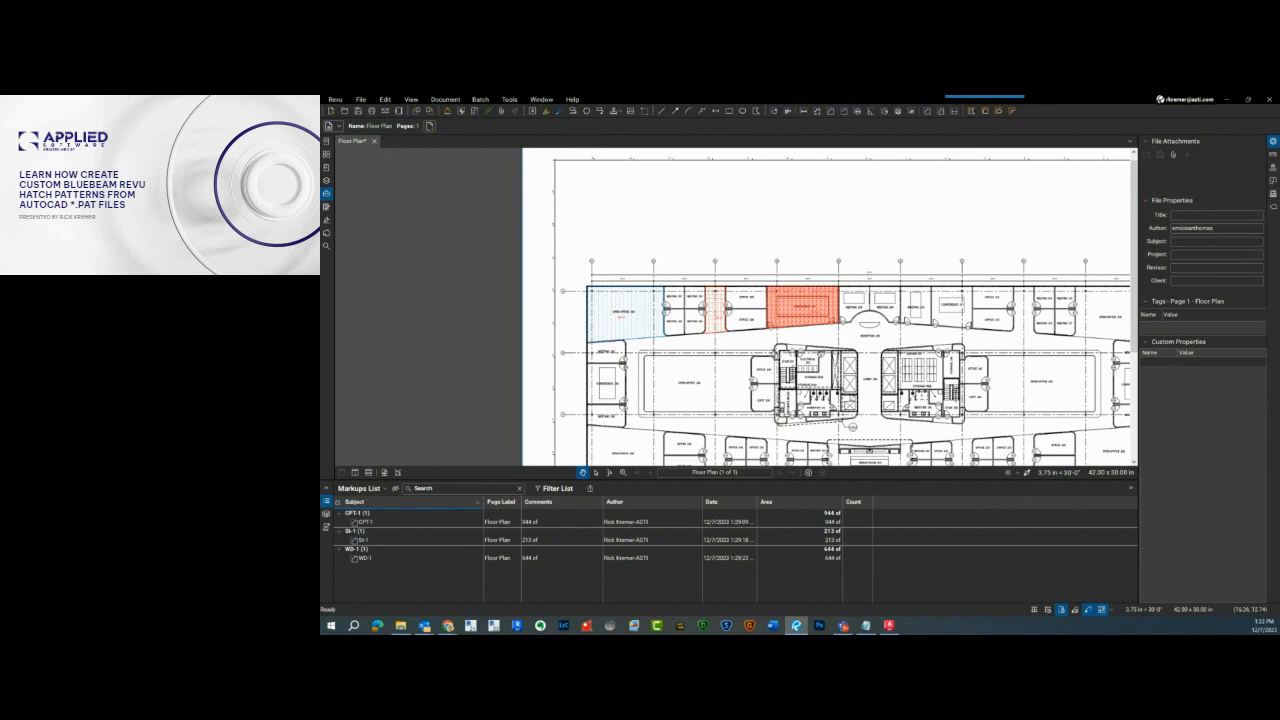
scroll(667, 298, "up", 3)
scroll(667, 298, "up", 4)
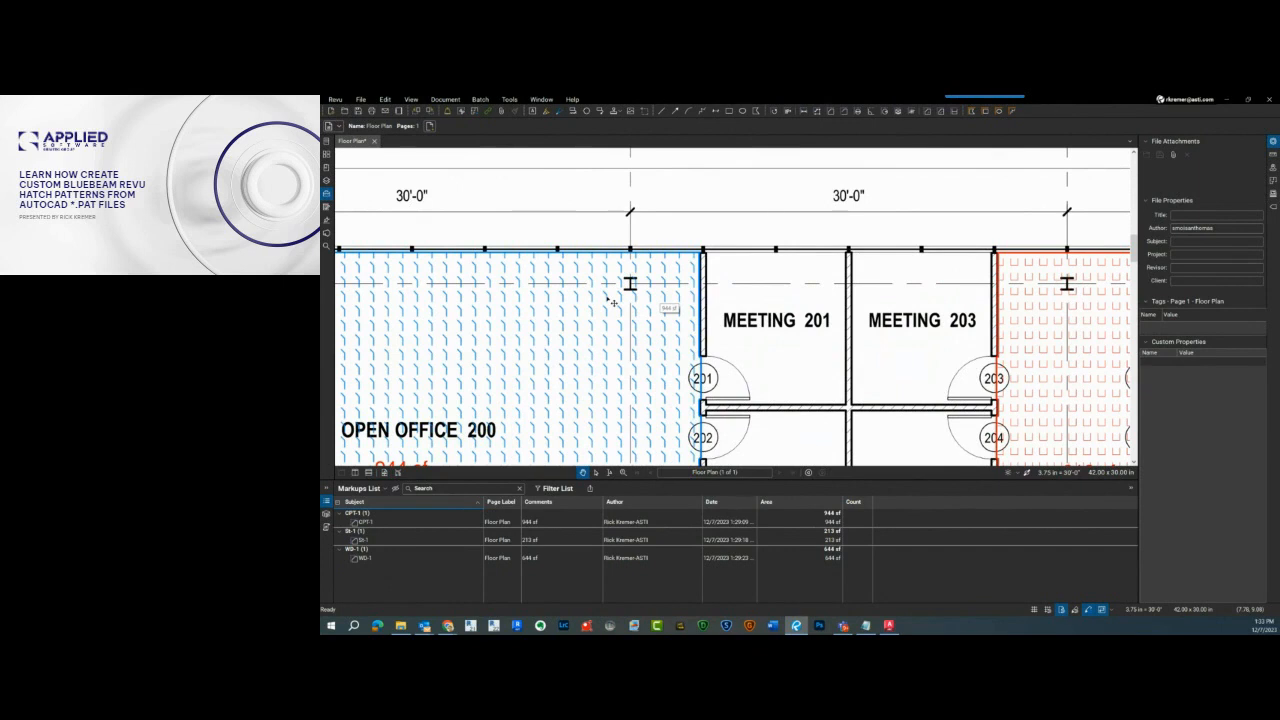
Step: Switch to Chrome, look over the CADhatch wood patterns and open the checker plate hatch patterns from the site's free downloads
mouse_move(448, 625)
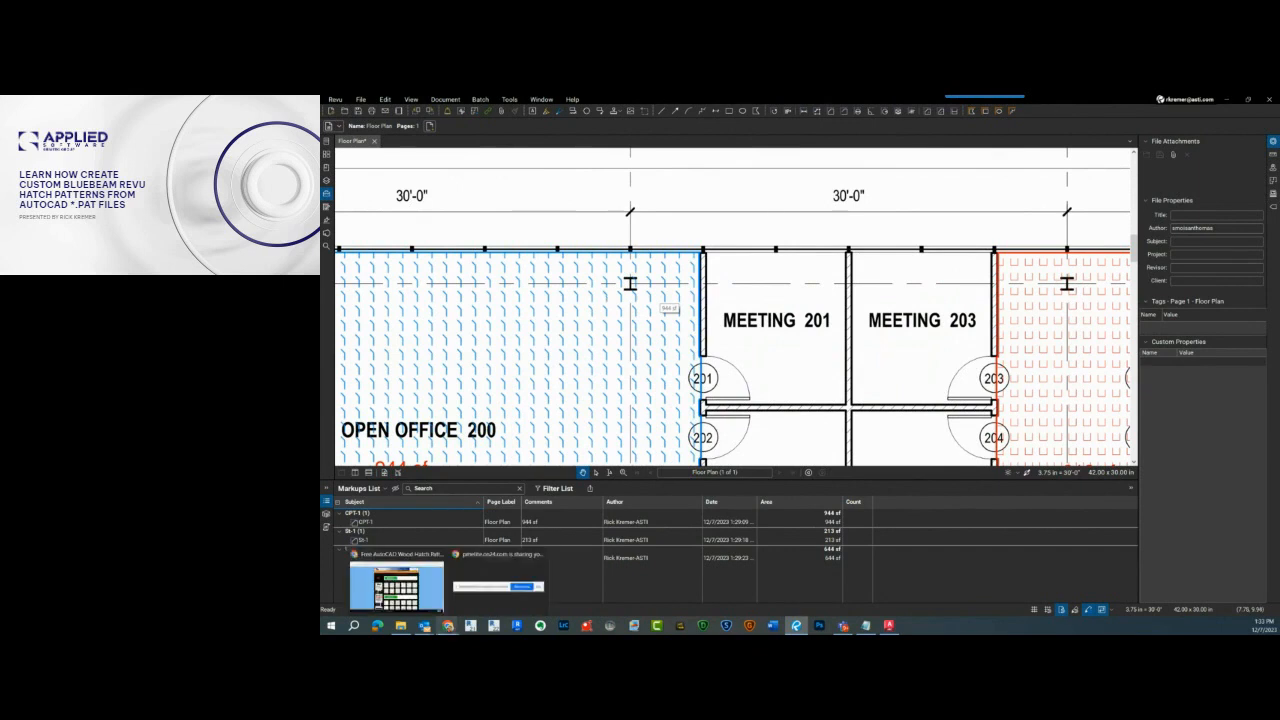
left_click(397, 585)
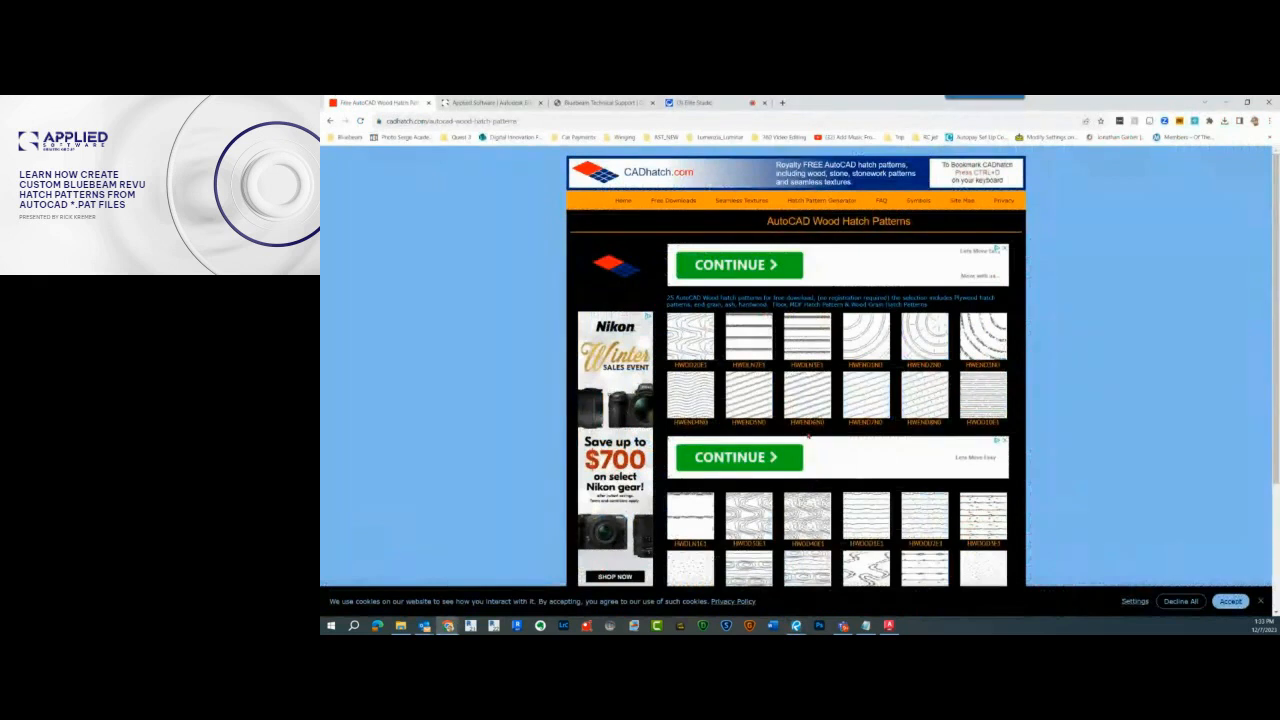
scroll(808, 435, "down", 3)
scroll(805, 428, "up", 3)
scroll(944, 366, "down", 1)
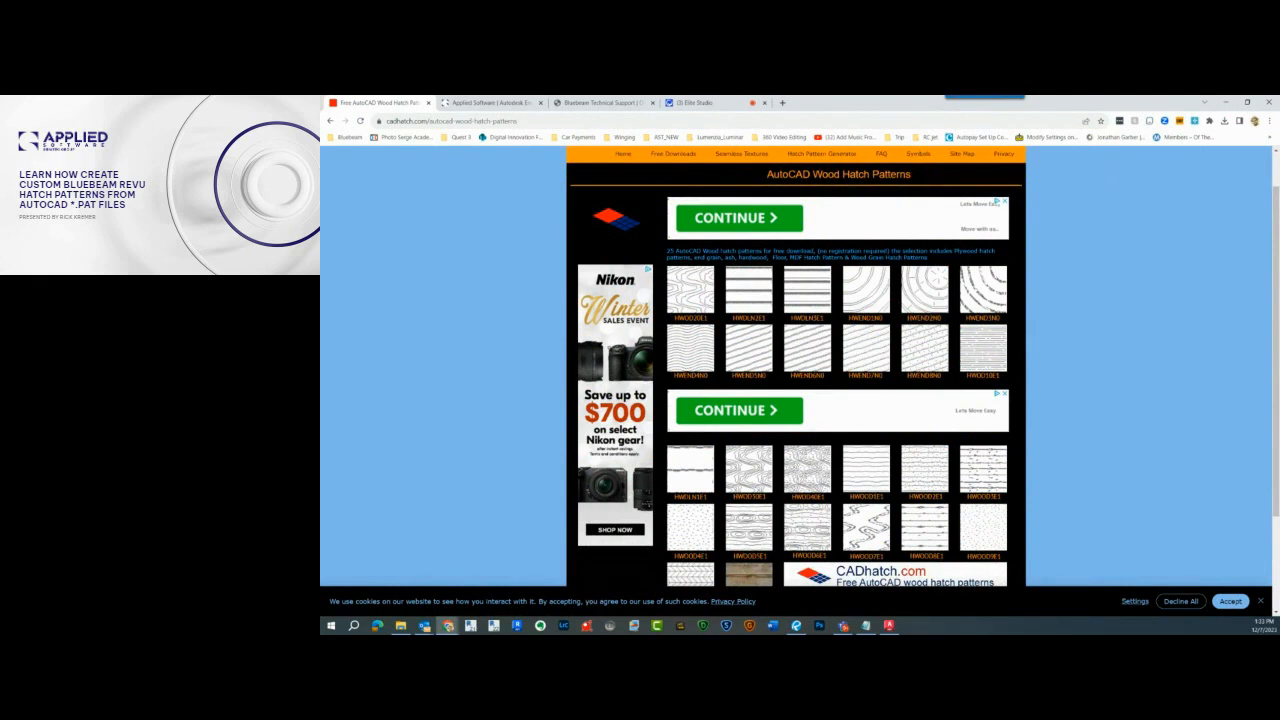
scroll(686, 203, "up", 1)
left_click(675, 201)
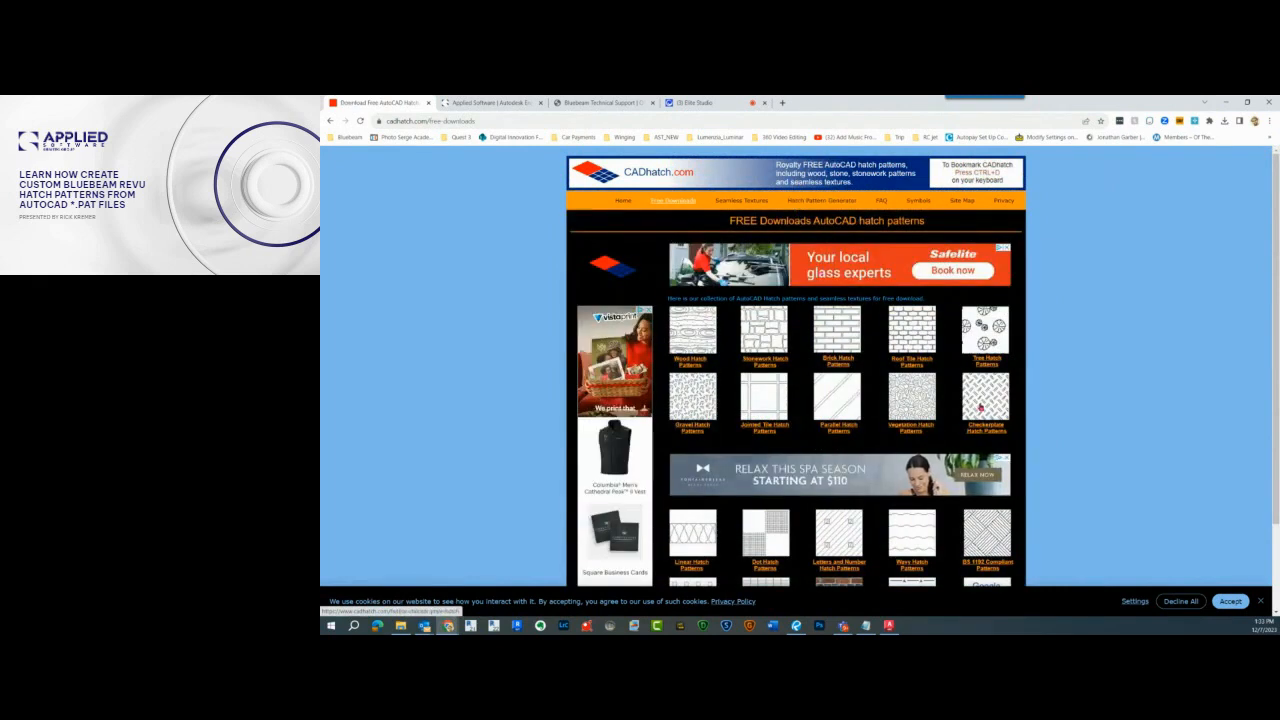
left_click(984, 403)
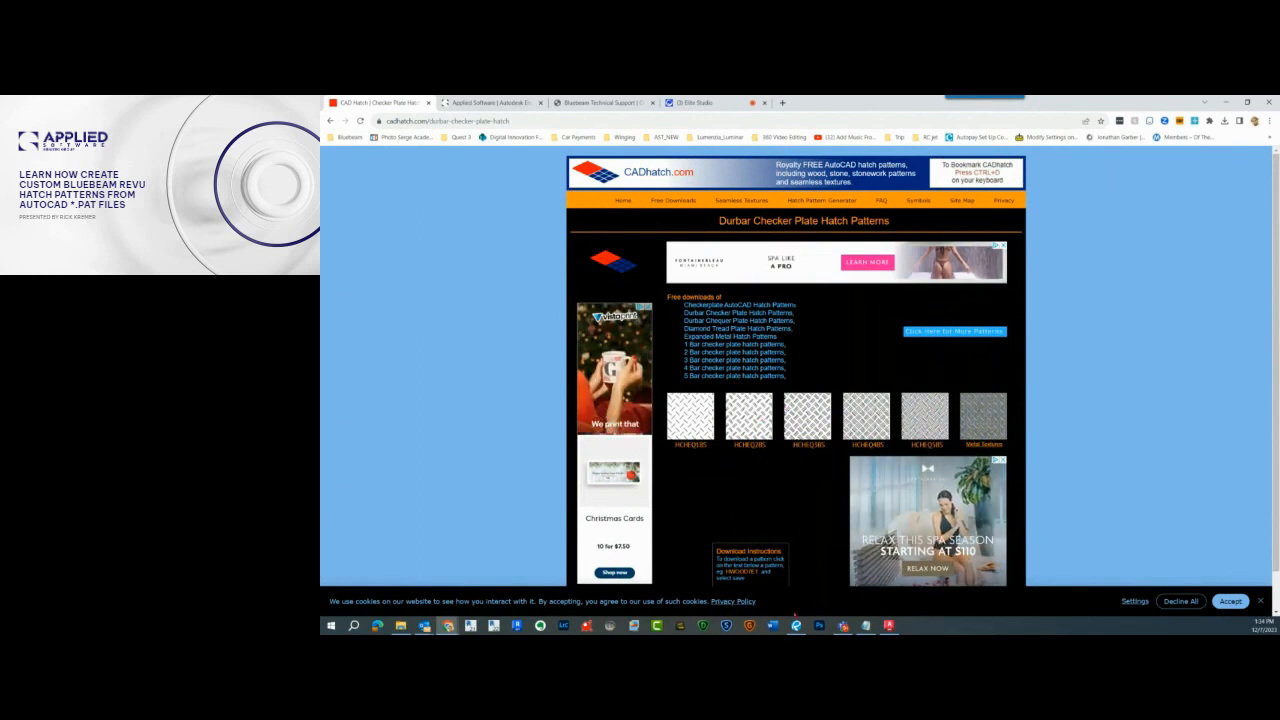
Step: Switch back to Bluebeam Revu and open the custom hatch set for modification from the Open Office 200 measurement's hatch choices
left_click(796, 625)
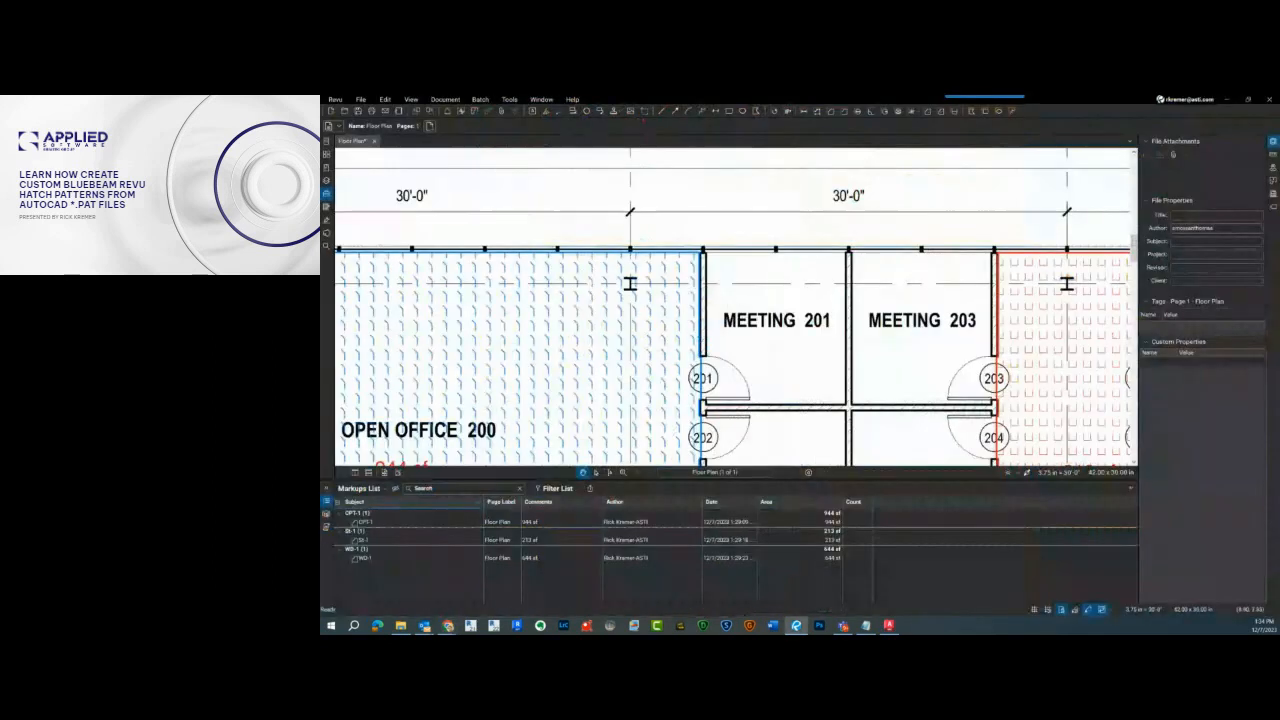
left_click(670, 318)
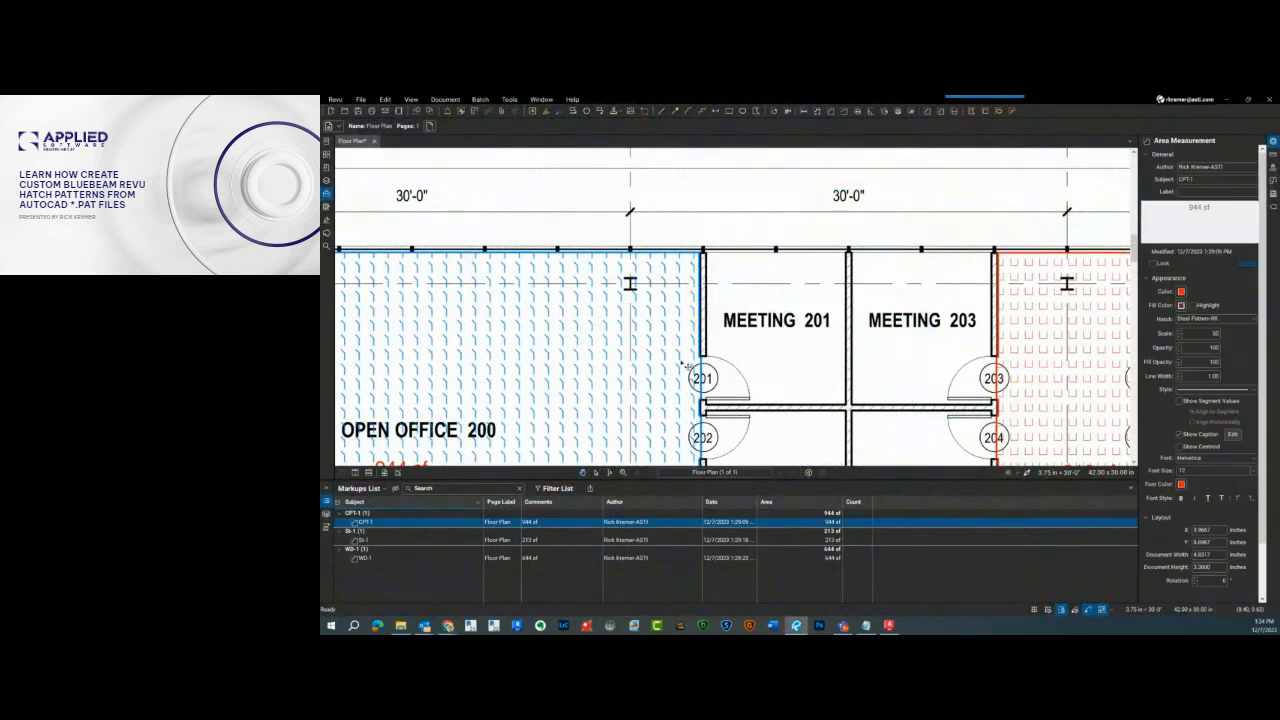
left_click(614, 126)
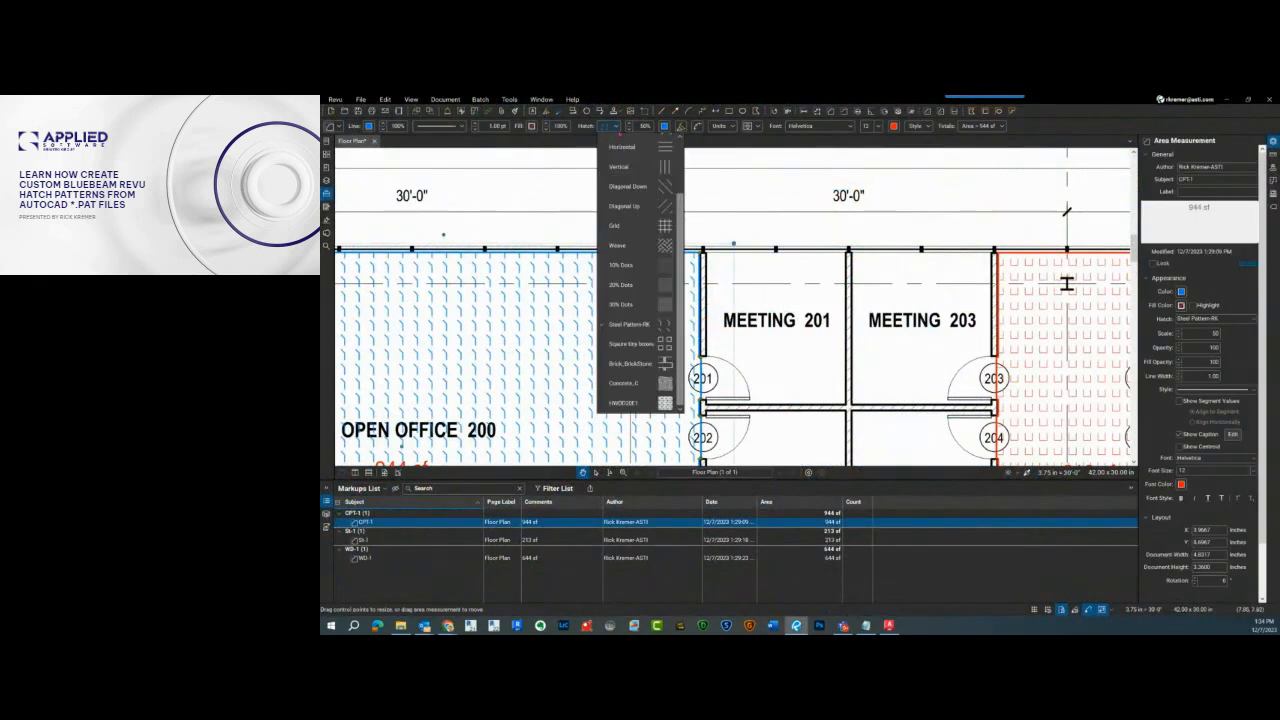
left_click(620, 139)
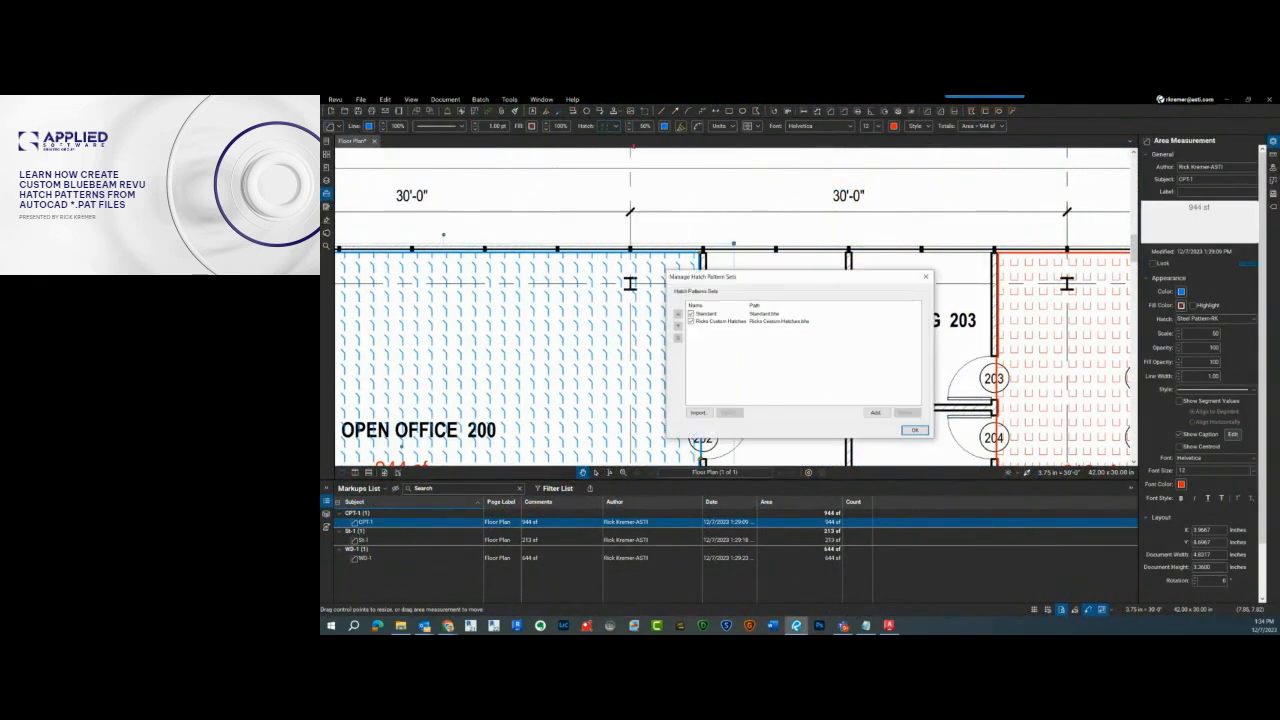
left_click(790, 321)
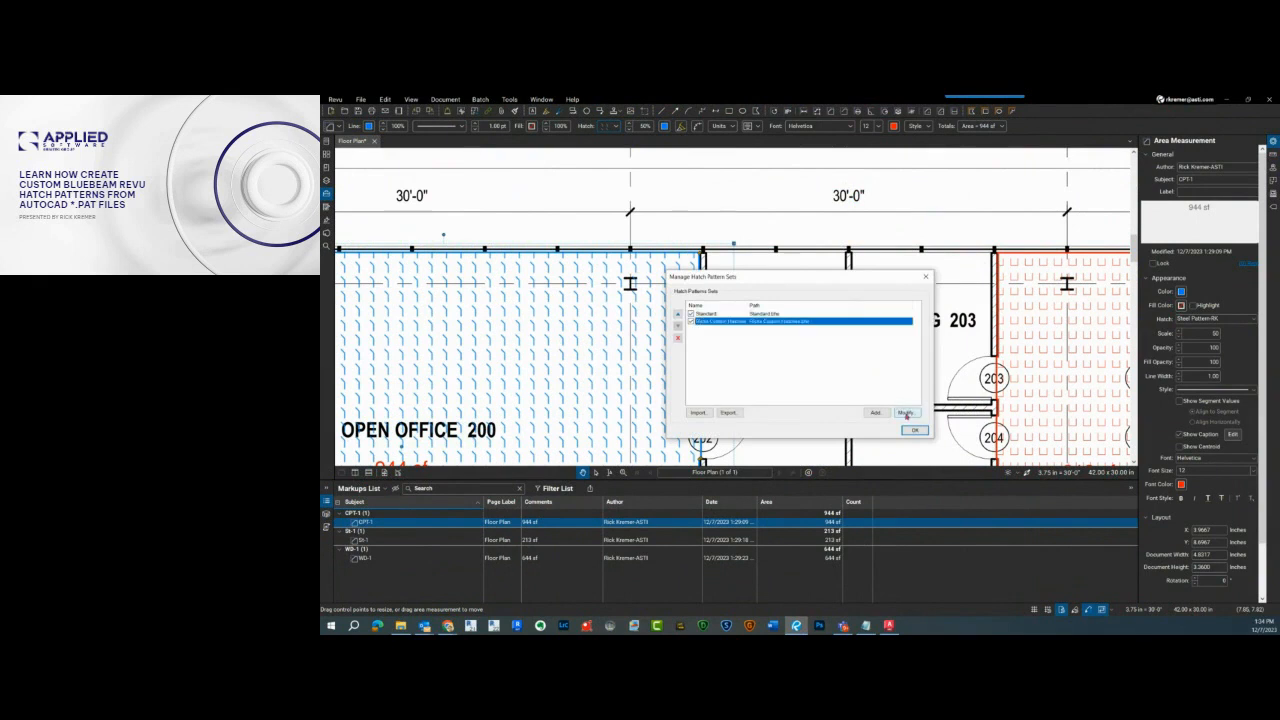
left_click(905, 413)
left_click(896, 243)
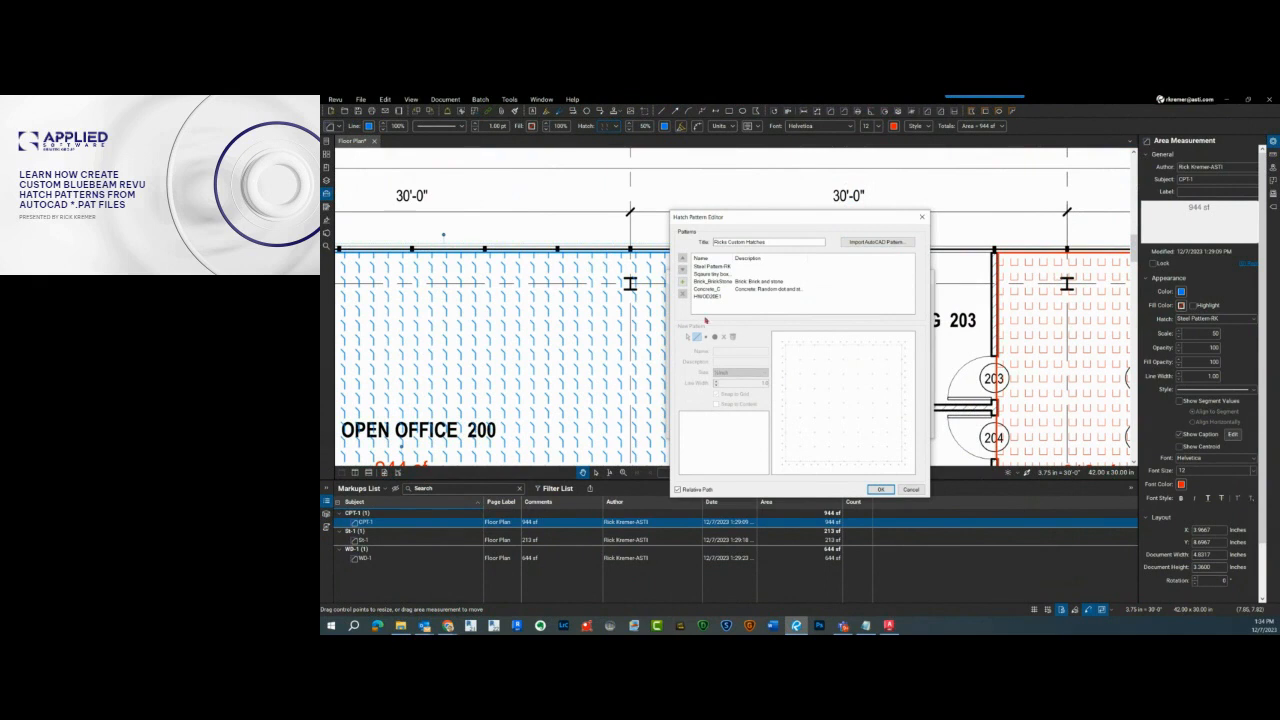
Step: Add a new named hatch pattern to the custom set and draw a short diagonal line with a three-segment zigzag below it
left_click(683, 281)
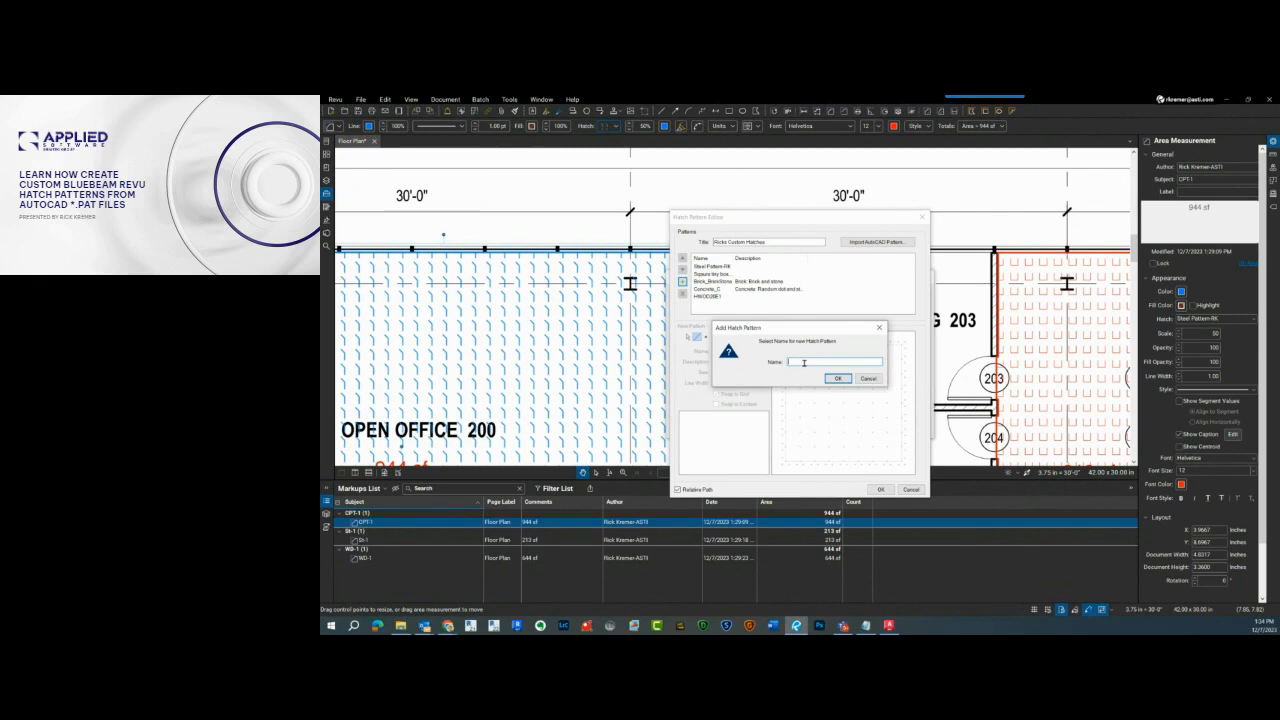
type("st")
left_click(837, 378)
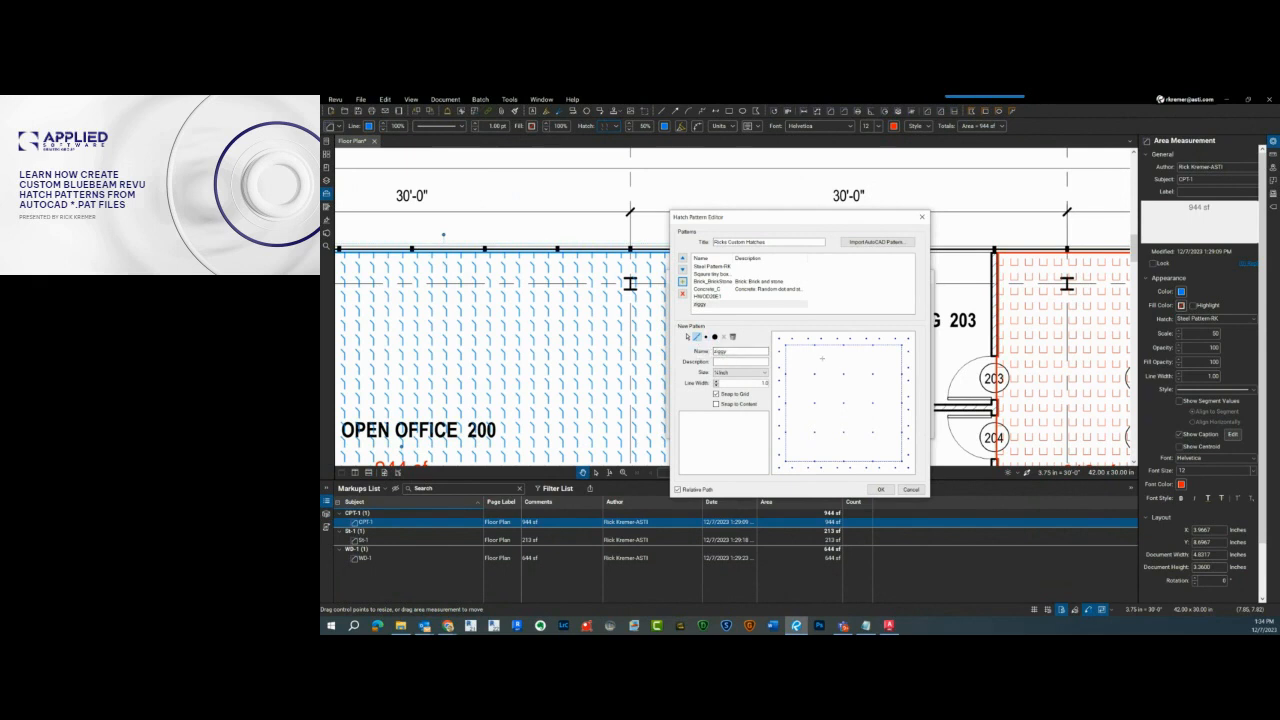
left_click_drag(786, 374, 816, 342)
mouse_move(786, 432)
left_mouse_down()
mouse_move(816, 403)
mouse_move(845, 432)
mouse_move(903, 374)
left_mouse_up()
key("Escape")
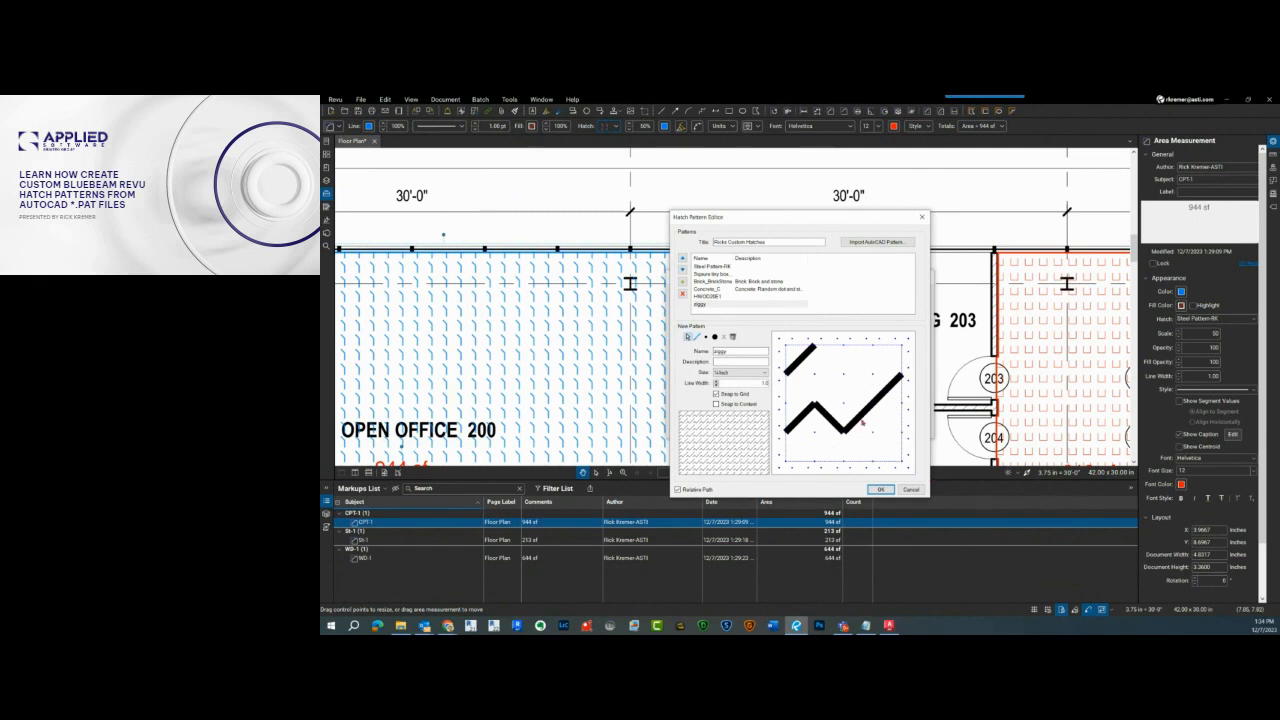
Step: Reshape the zigzag's long diagonal segment into a separate vertical line by moving both of its endpoints on the grid
key("ctrl")
key("ctrl")
left_click(853, 422)
key("ctrl")
left_click_drag(843, 433, 873, 461)
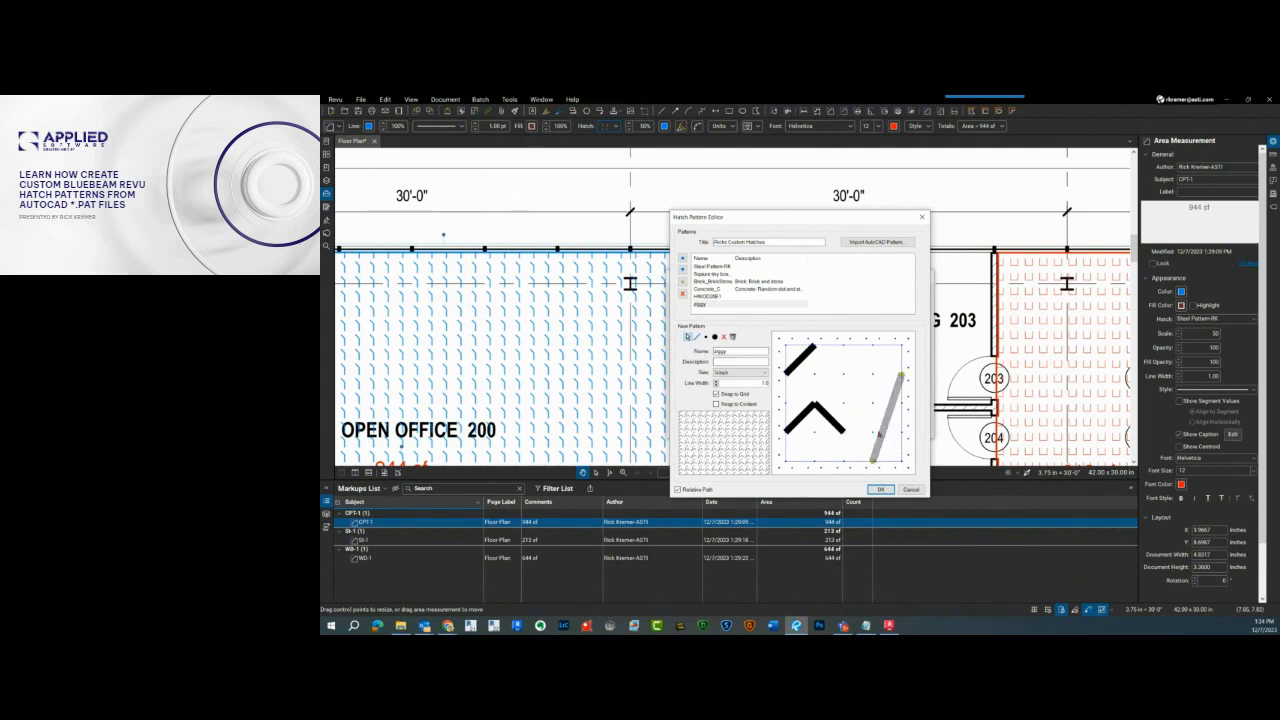
left_click_drag(889, 373, 872, 374)
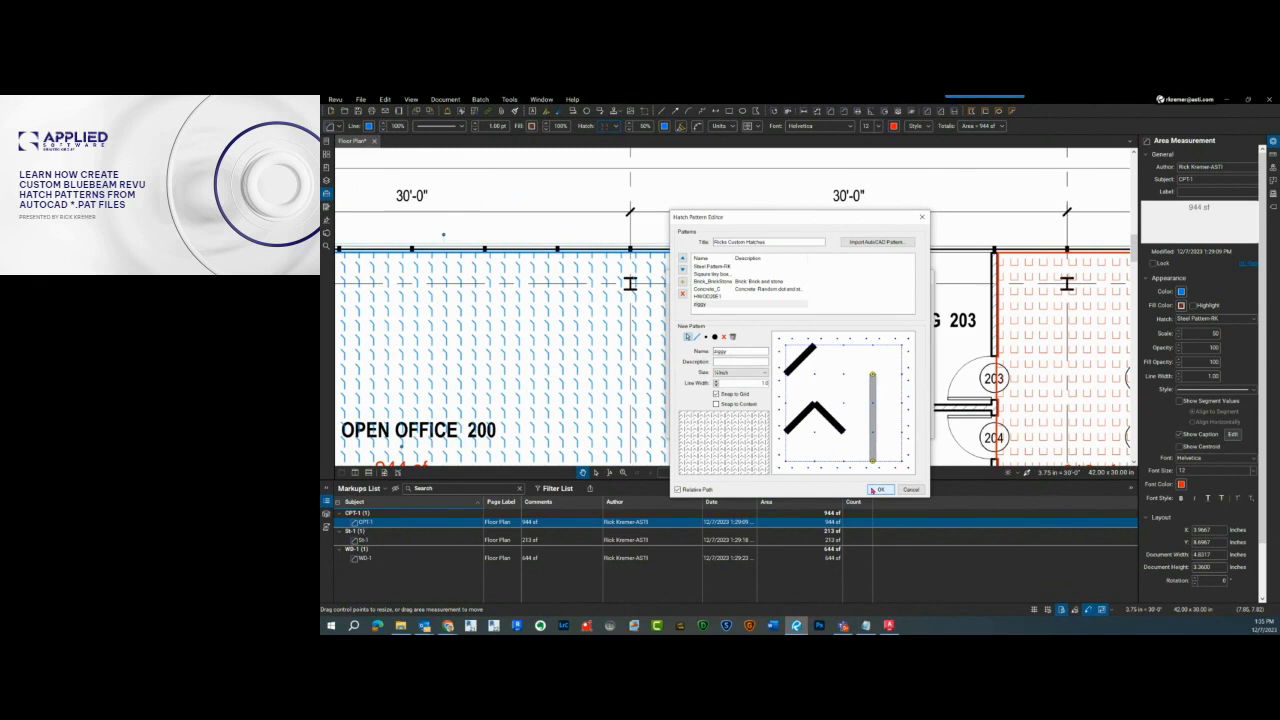
left_click(852, 410)
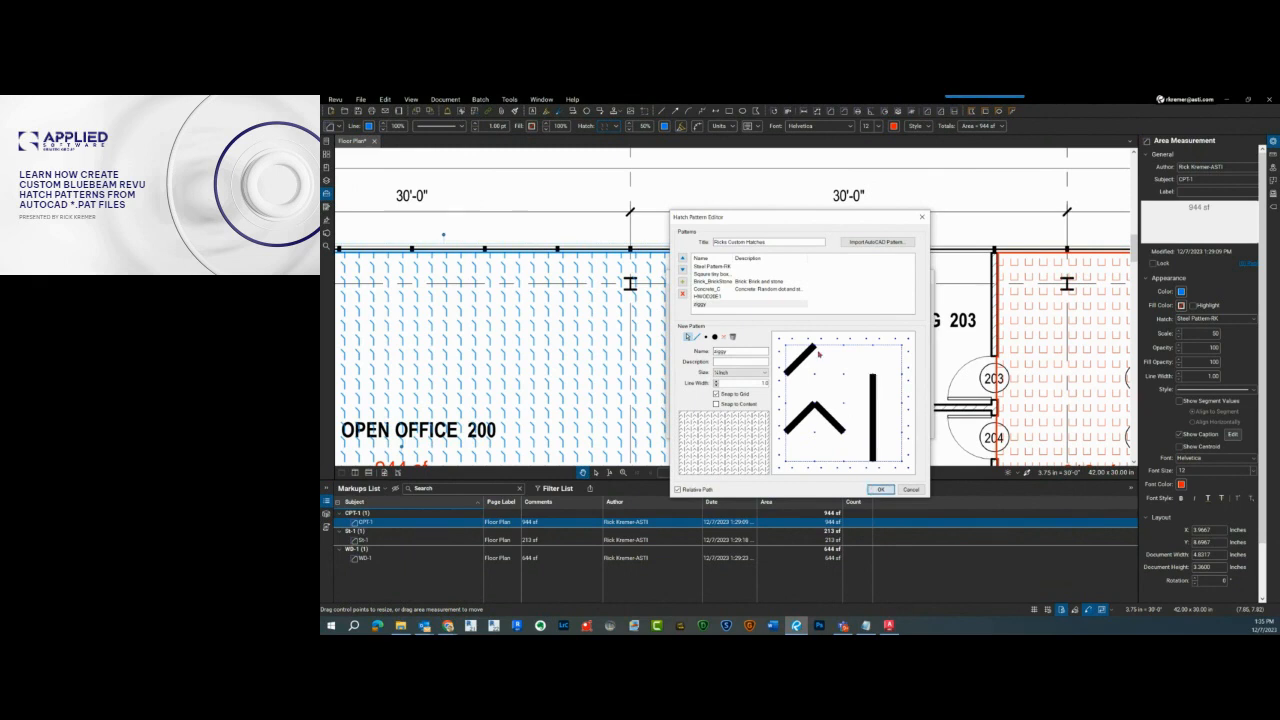
Step: Draw a descending diagonal line from the end of the upper short line to complete a second chevron in the pattern
left_click(697, 337)
left_click_drag(814, 344, 846, 376)
key("Escape")
Step: Shorten the pattern's vertical line from its lower end, then save the custom hatch set and close the hatch set manager
left_click(874, 458)
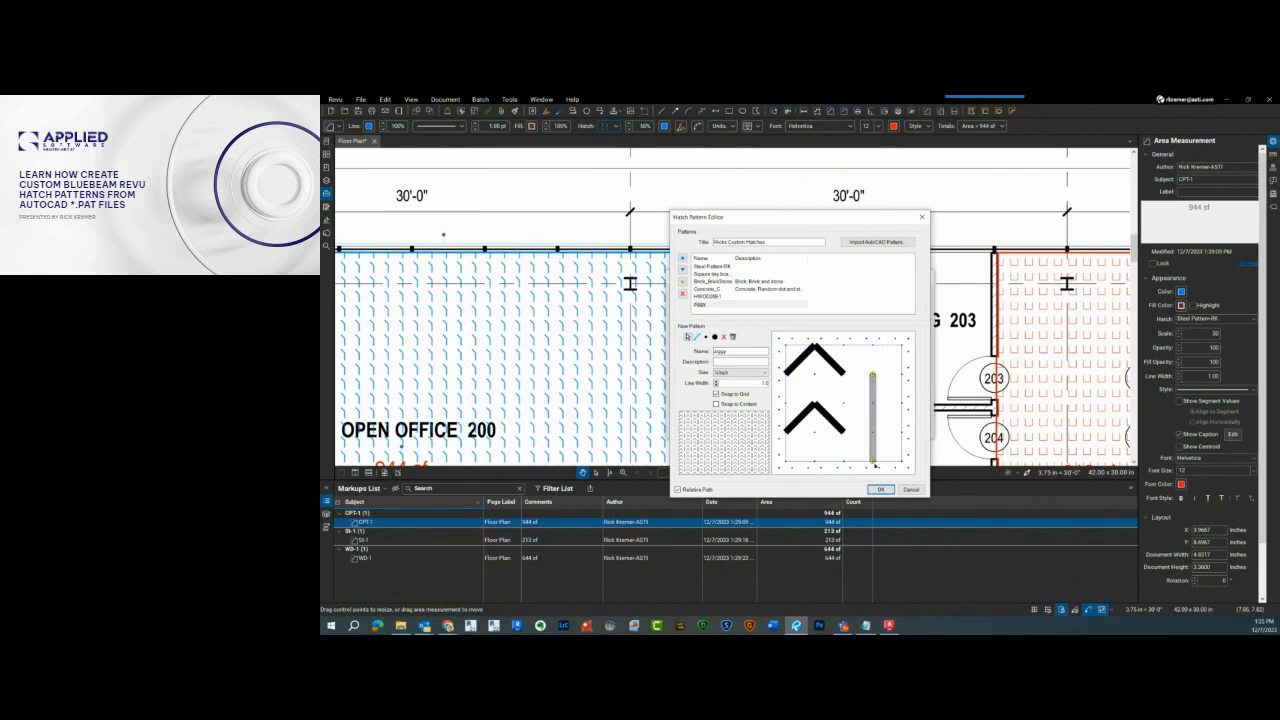
left_click_drag(874, 466, 873, 439)
left_click(881, 489)
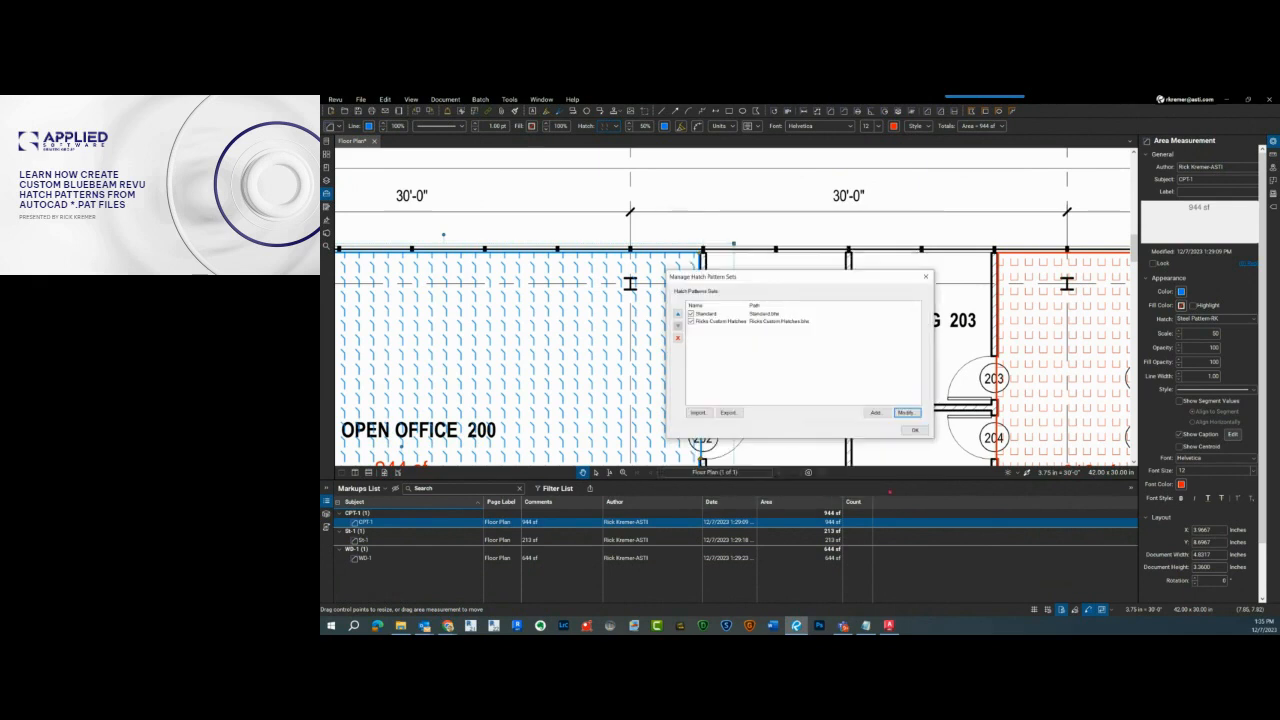
left_click(914, 430)
Step: Apply the newly drawn chevron hatch pattern from the custom set to the WD-1 area measurement in Conference 207
scroll(880, 362, "down", 3)
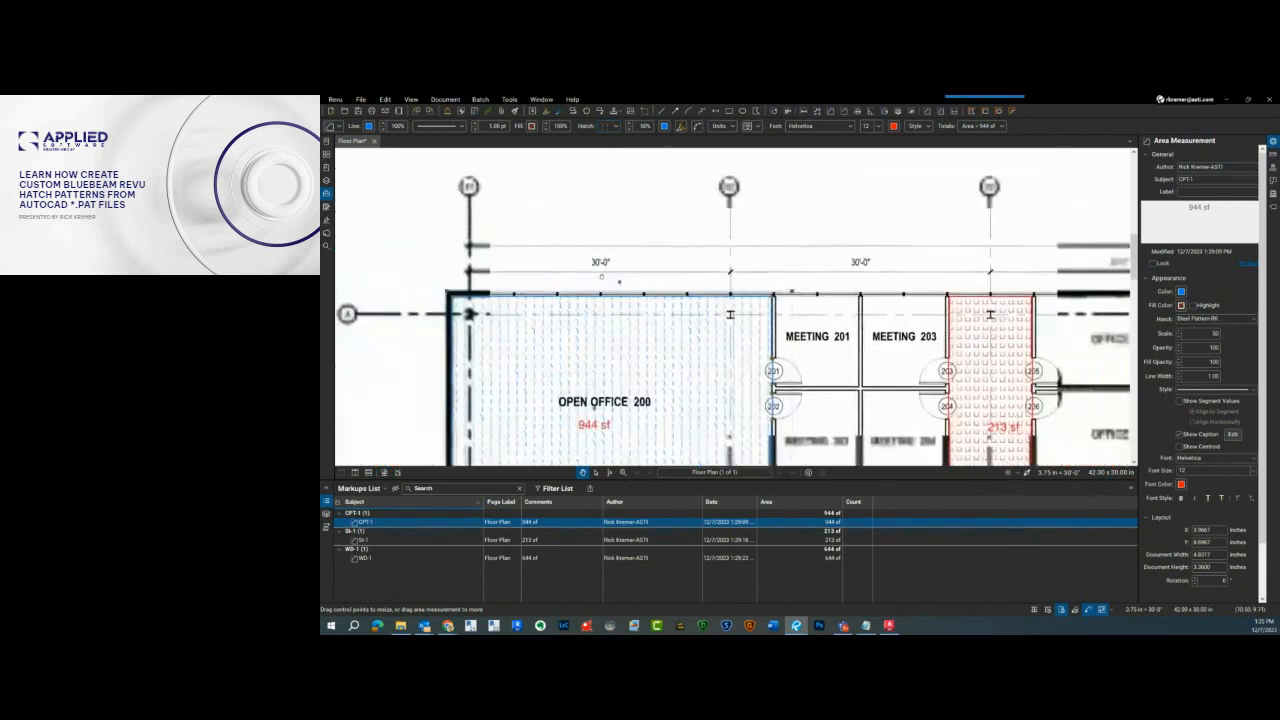
left_click_drag(880, 362, 578, 272)
left_click(357, 557)
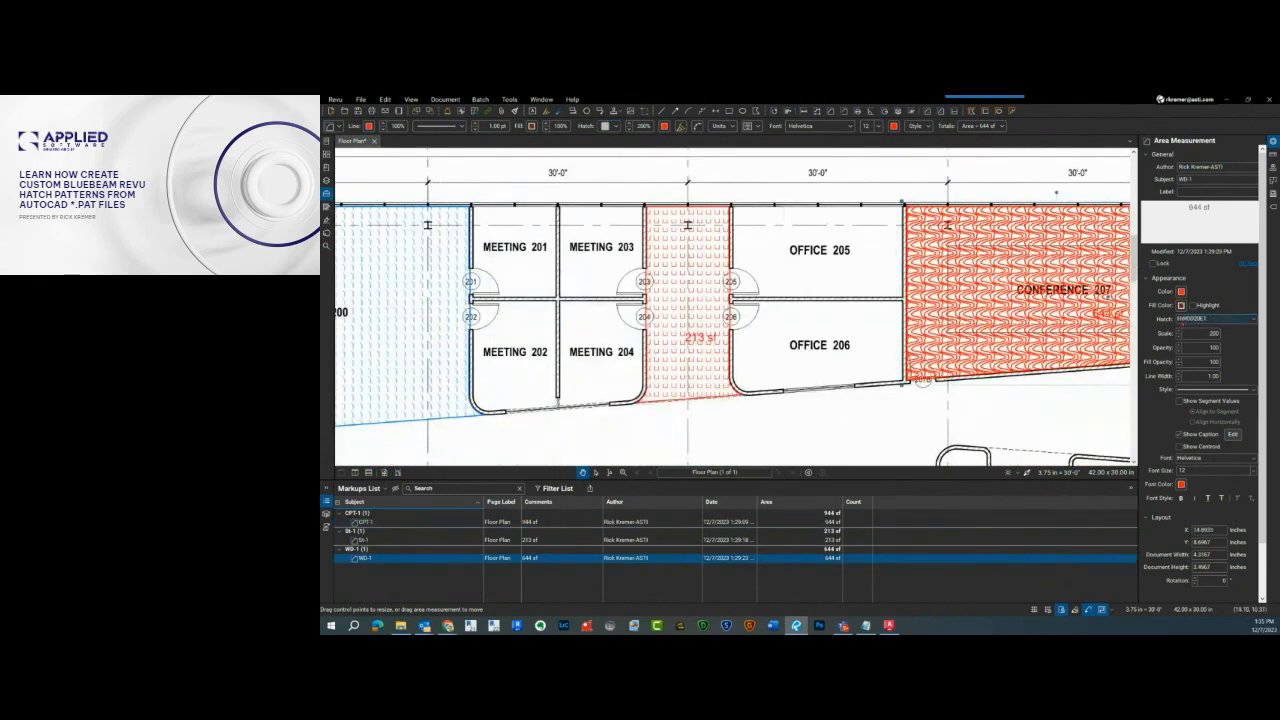
left_click(1233, 318)
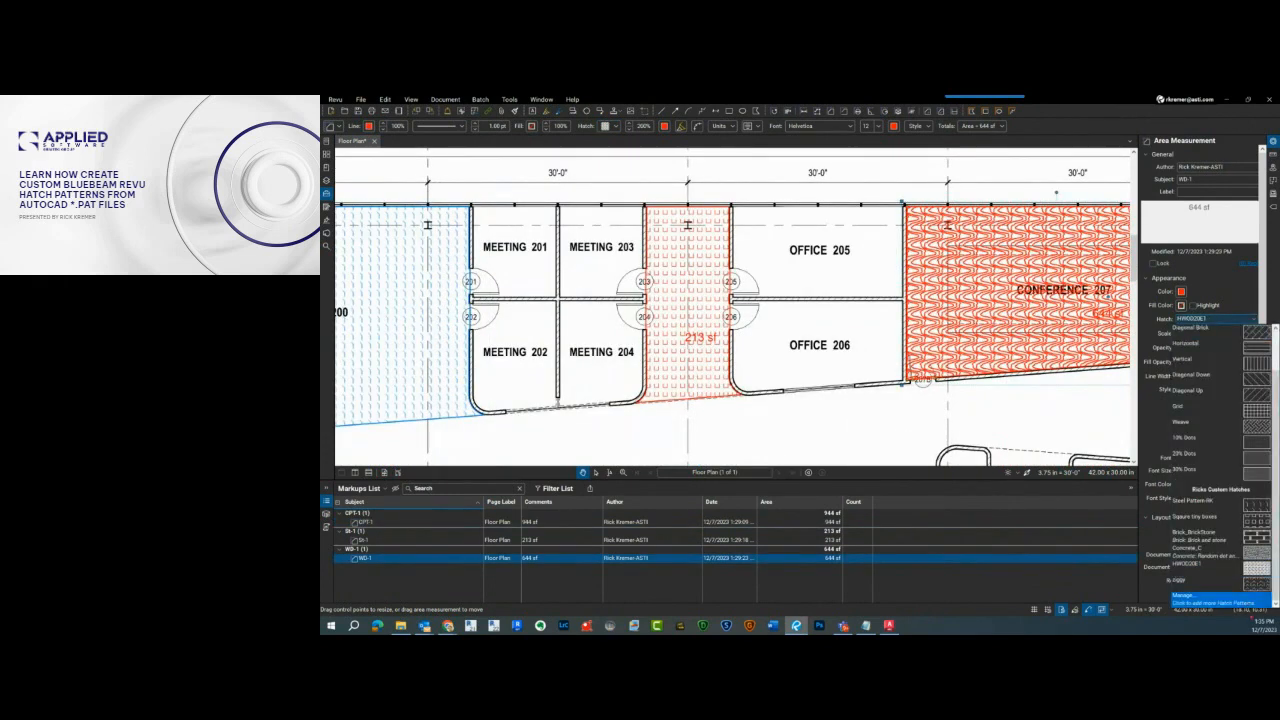
left_click(1180, 580)
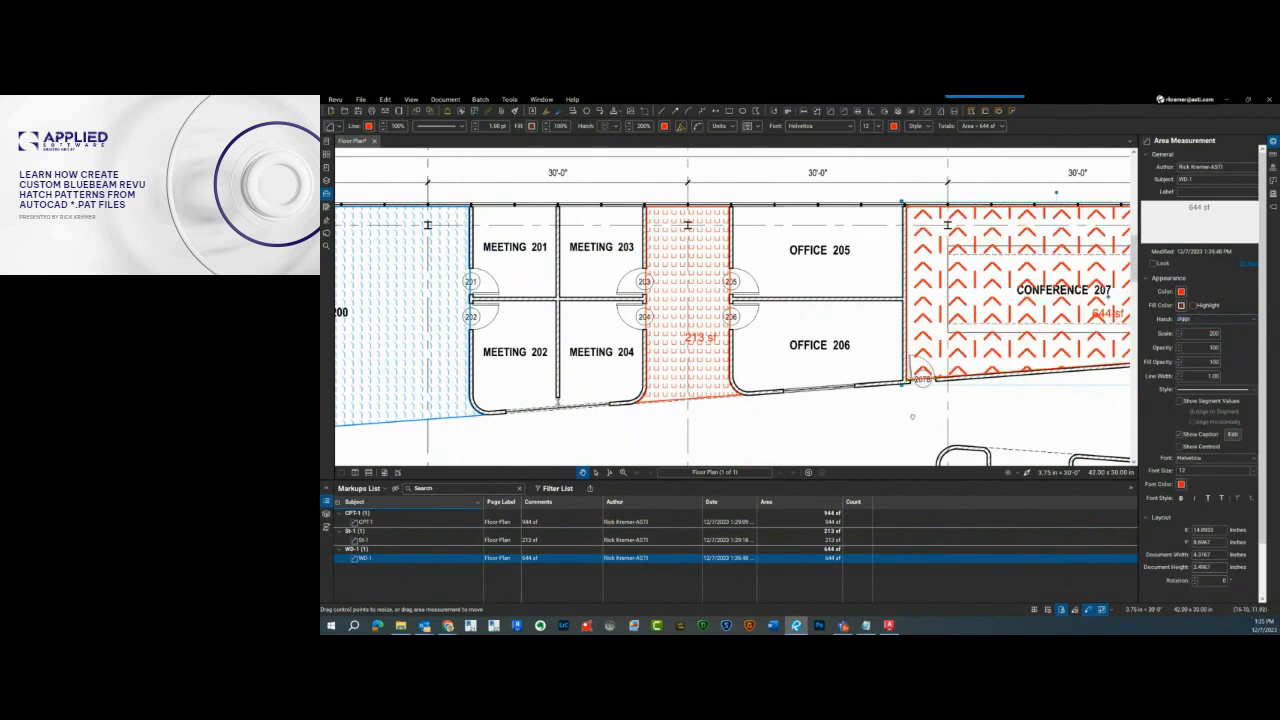
Step: Reduce the hatch scale of the WD-1 area measurement in Conference 207 to 90
left_click_drag(1105, 338, 825, 315)
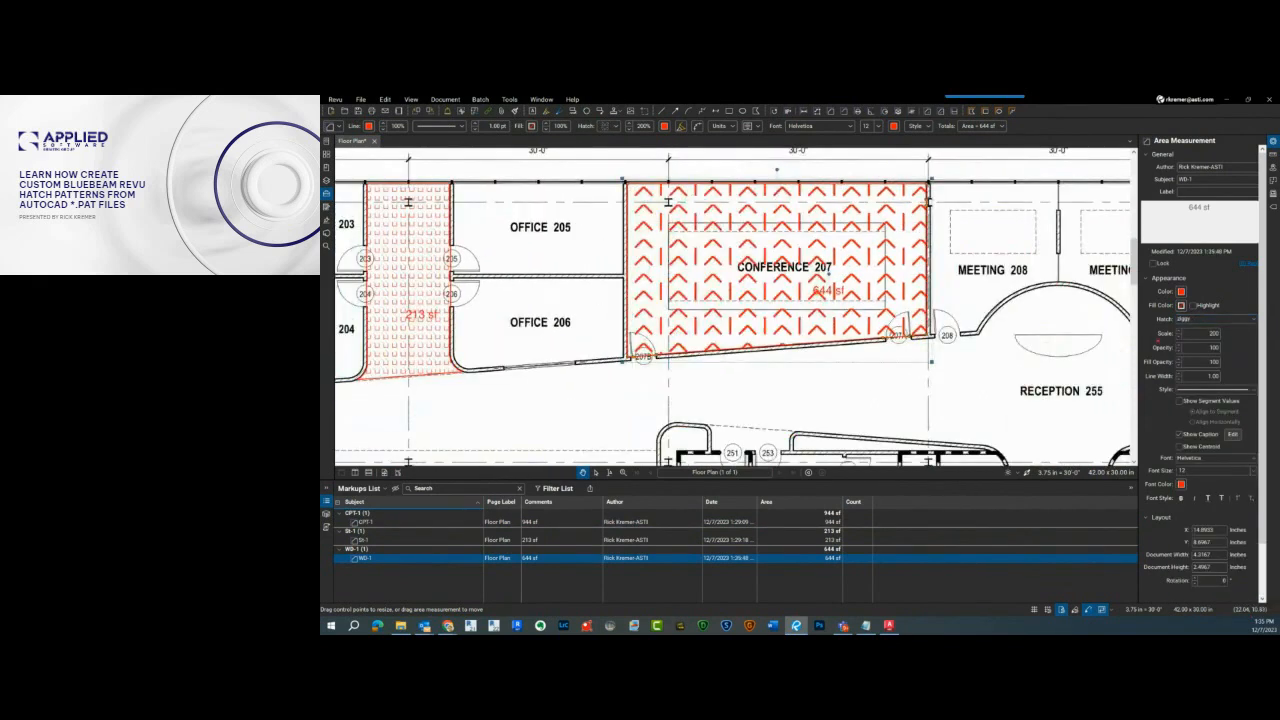
scroll(1180, 338, "down", 8)
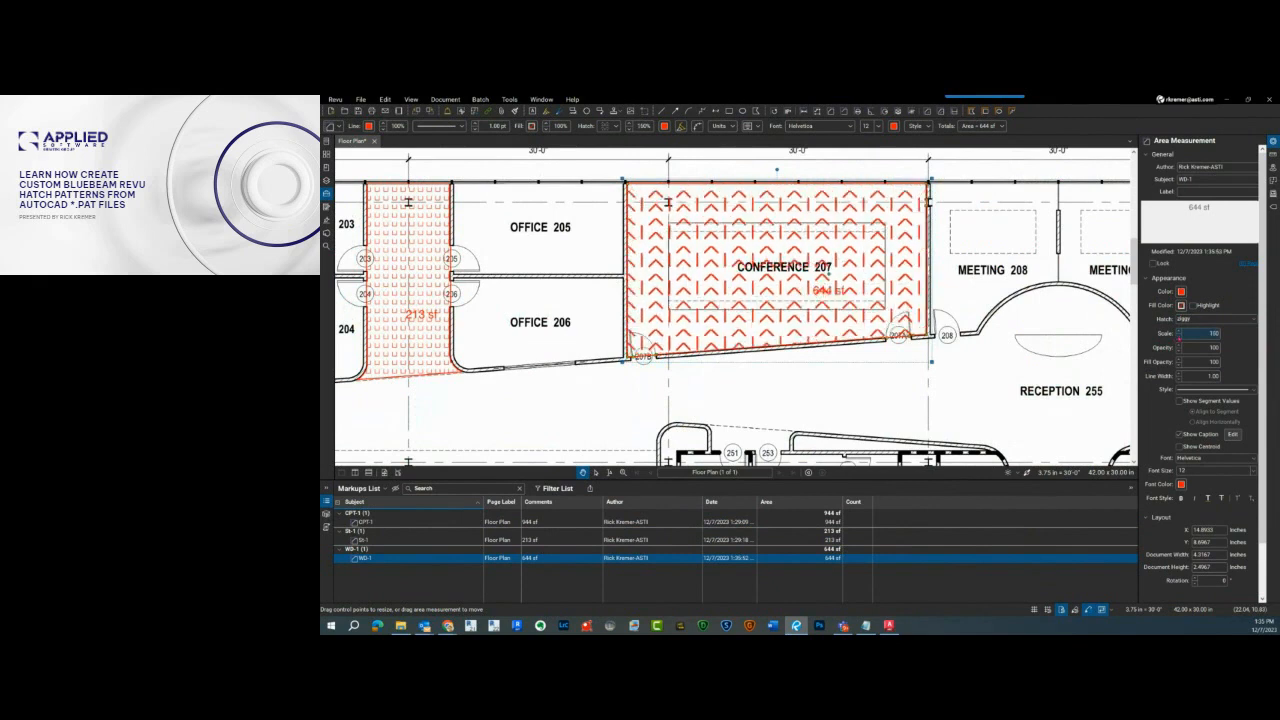
scroll(1180, 338, "down", 3)
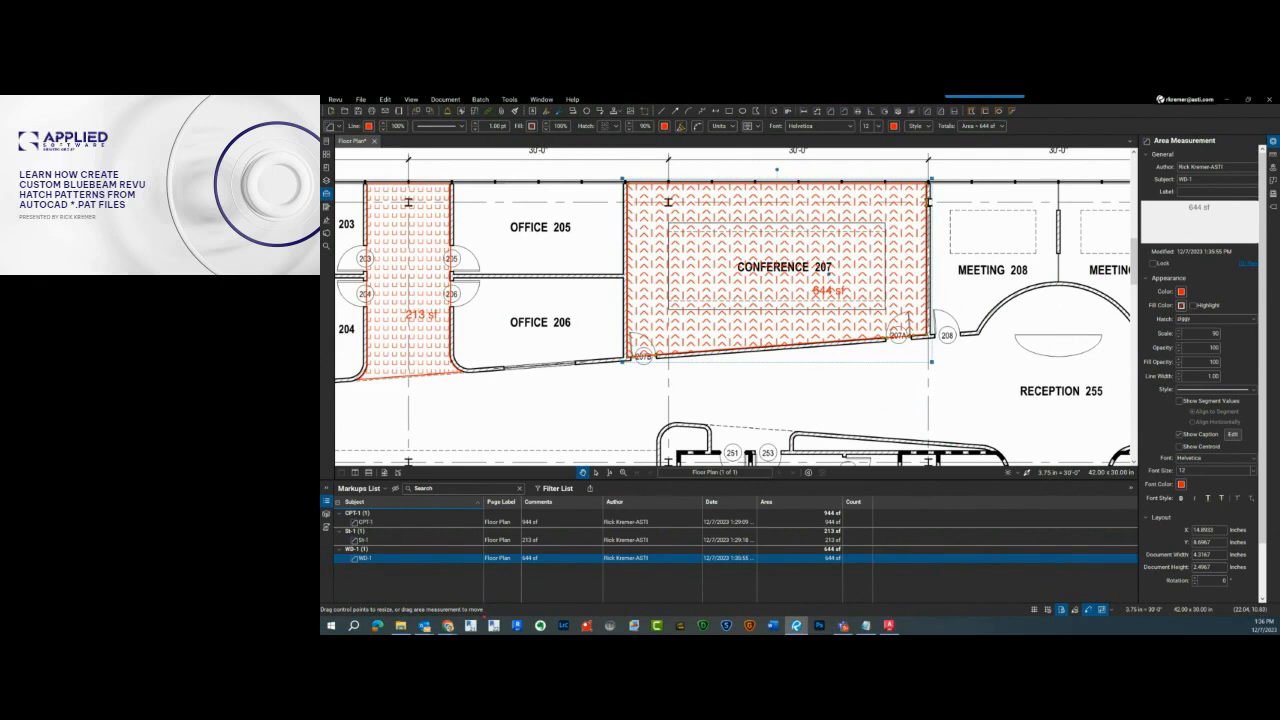
Step: Switch to Chrome and open the support page from the Training & Support section of the Applied Software website
mouse_move(448, 625)
scroll(935, 372, "down", 4)
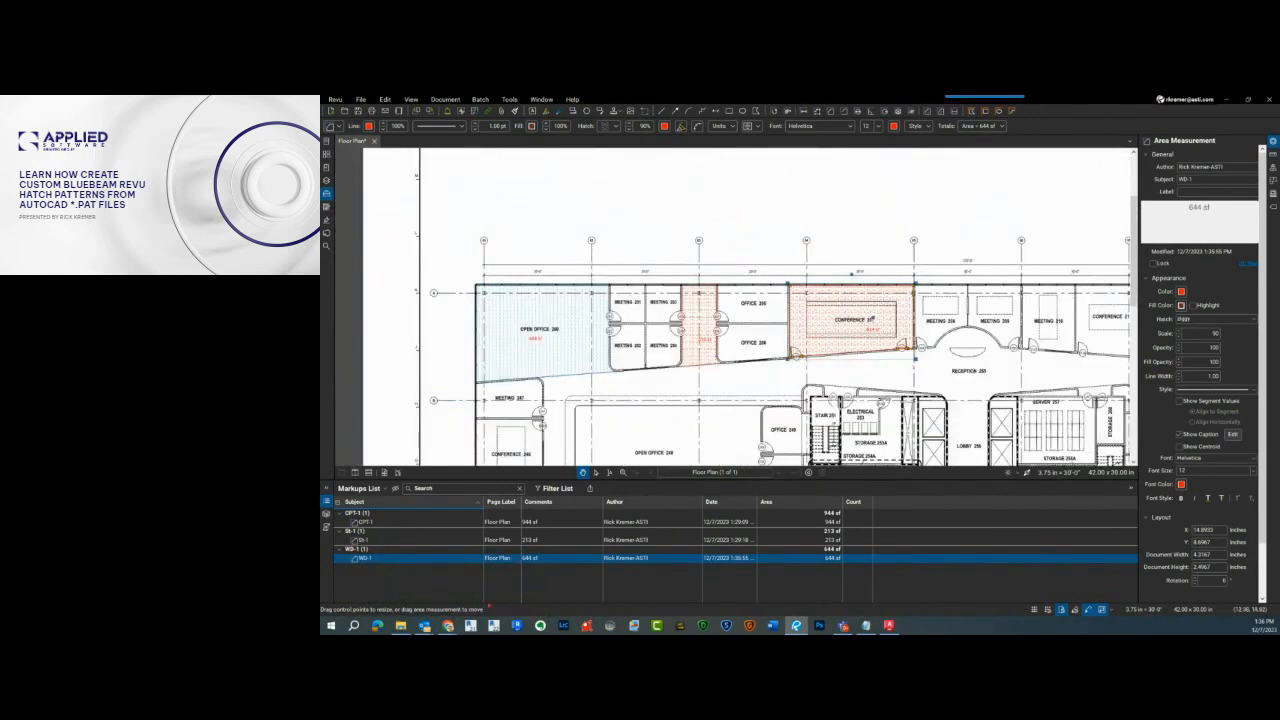
left_click(491, 557)
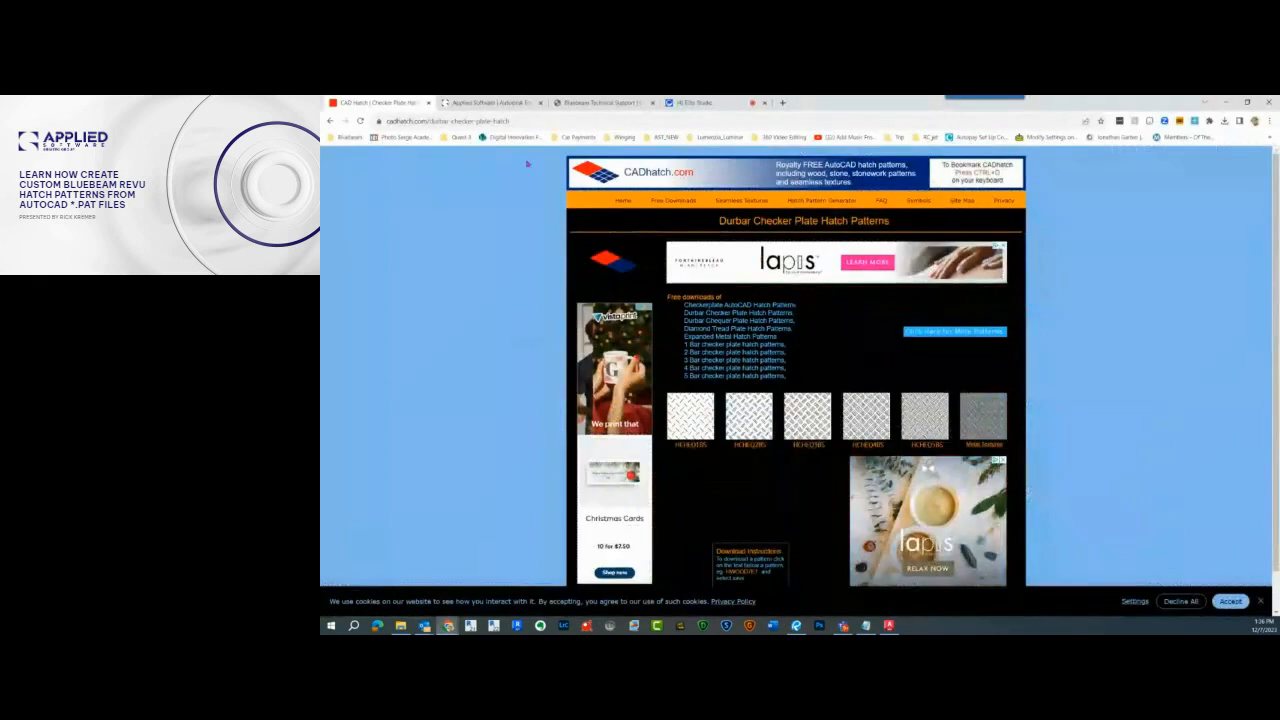
left_click(509, 108)
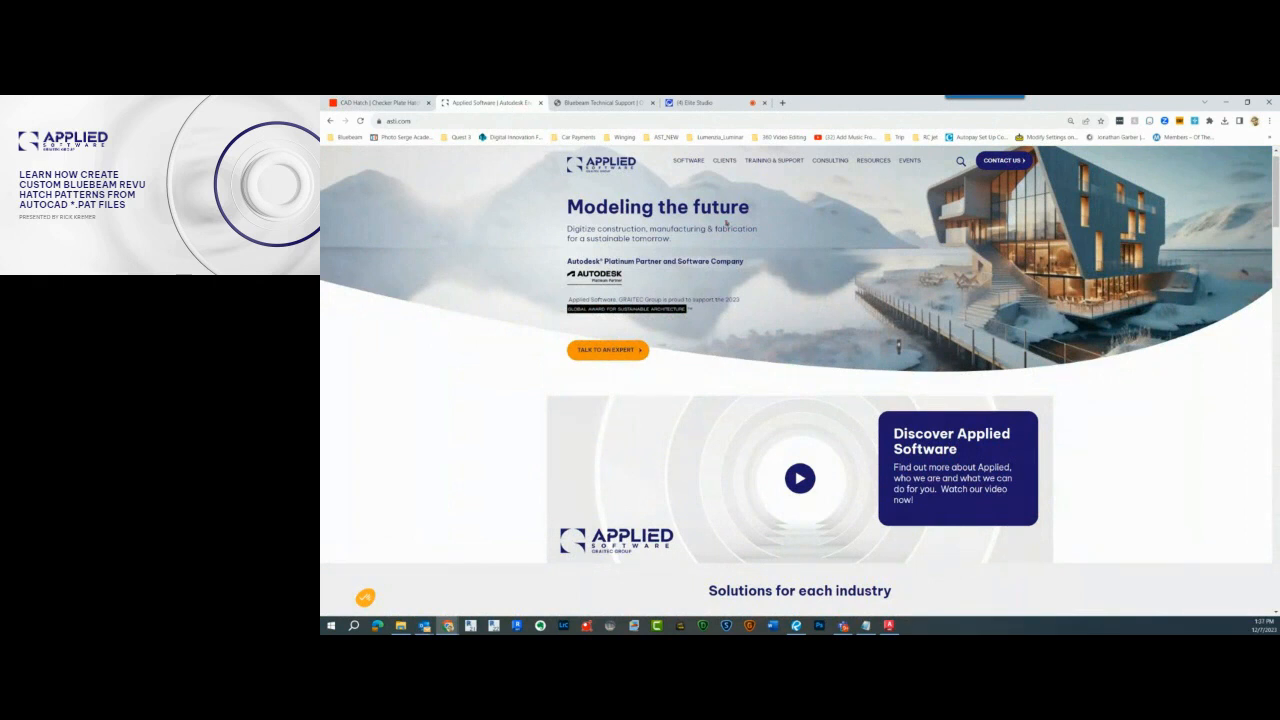
scroll(725, 222, "up", 1)
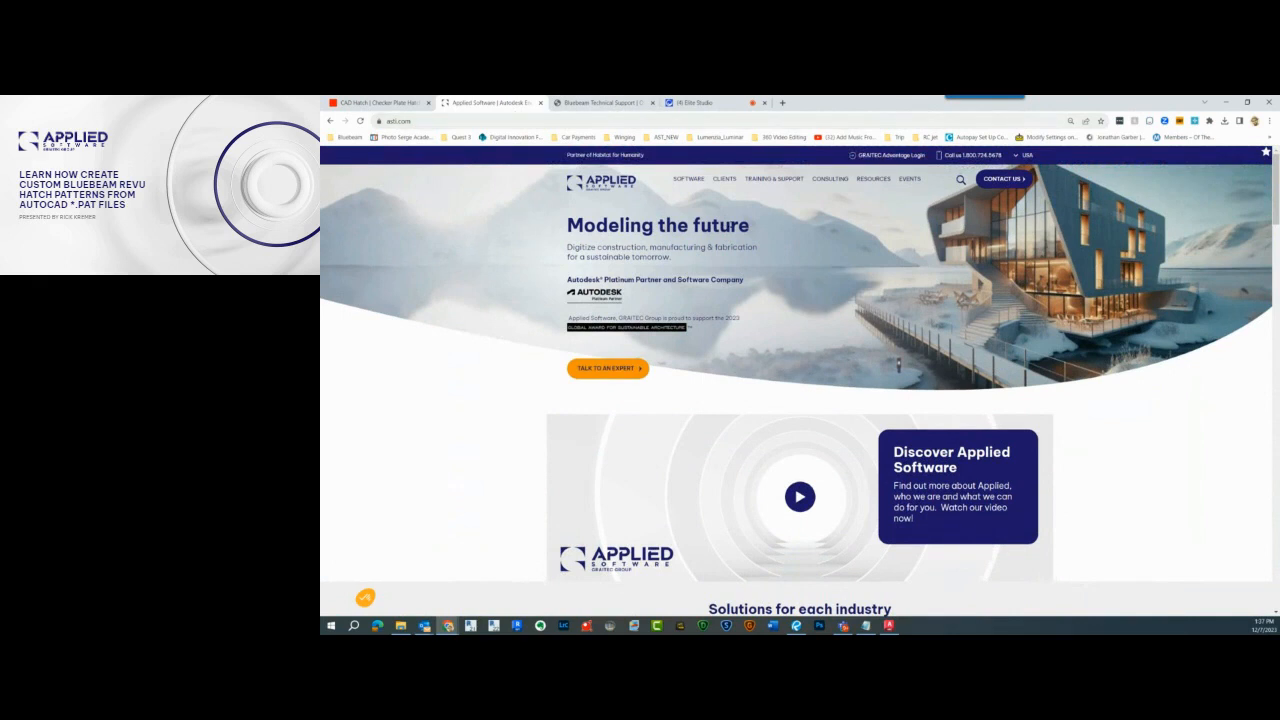
mouse_move(770, 182)
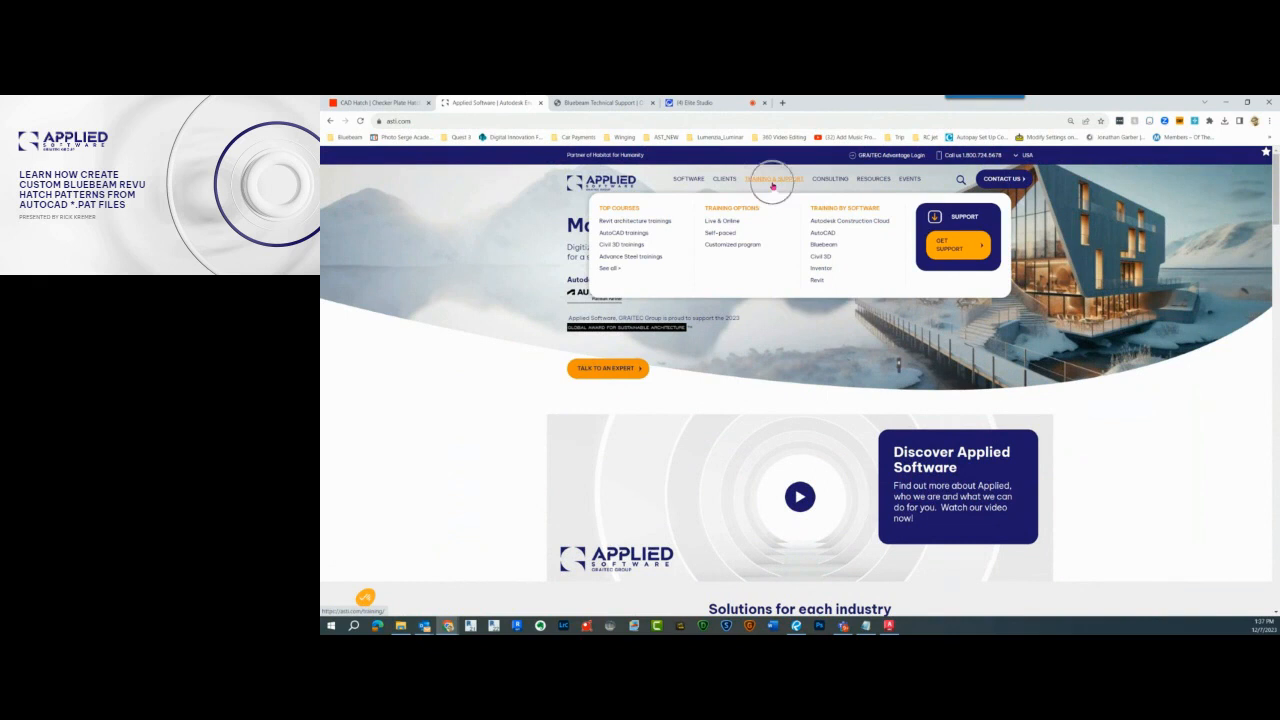
left_click(942, 250)
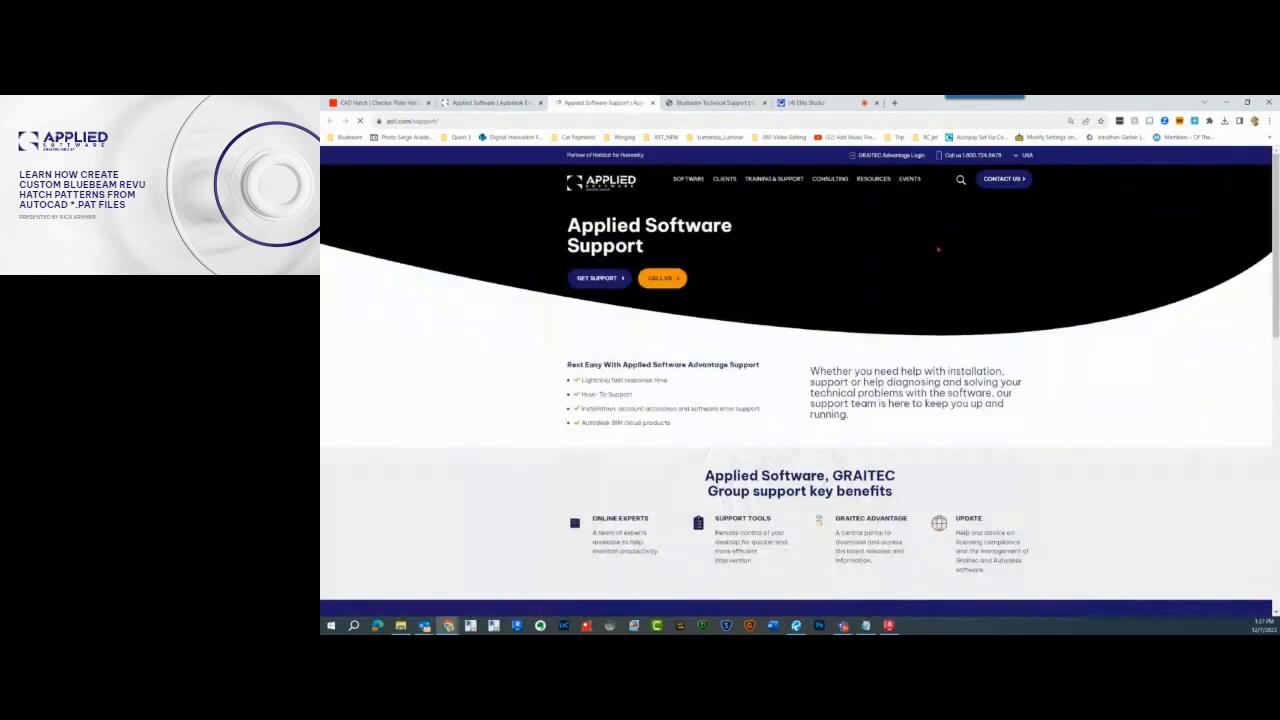
Step: Open the Get Support request form and look over its contact, product, description and image upload fields
left_click(649, 283)
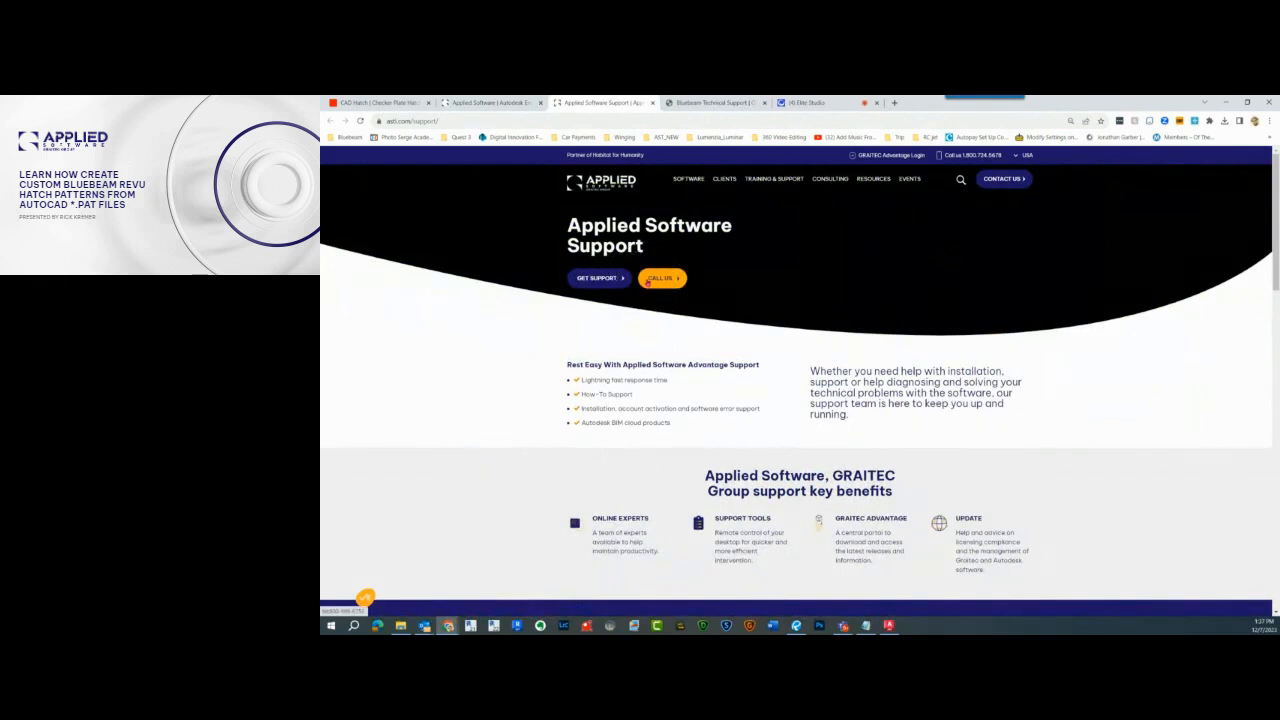
left_click(585, 282)
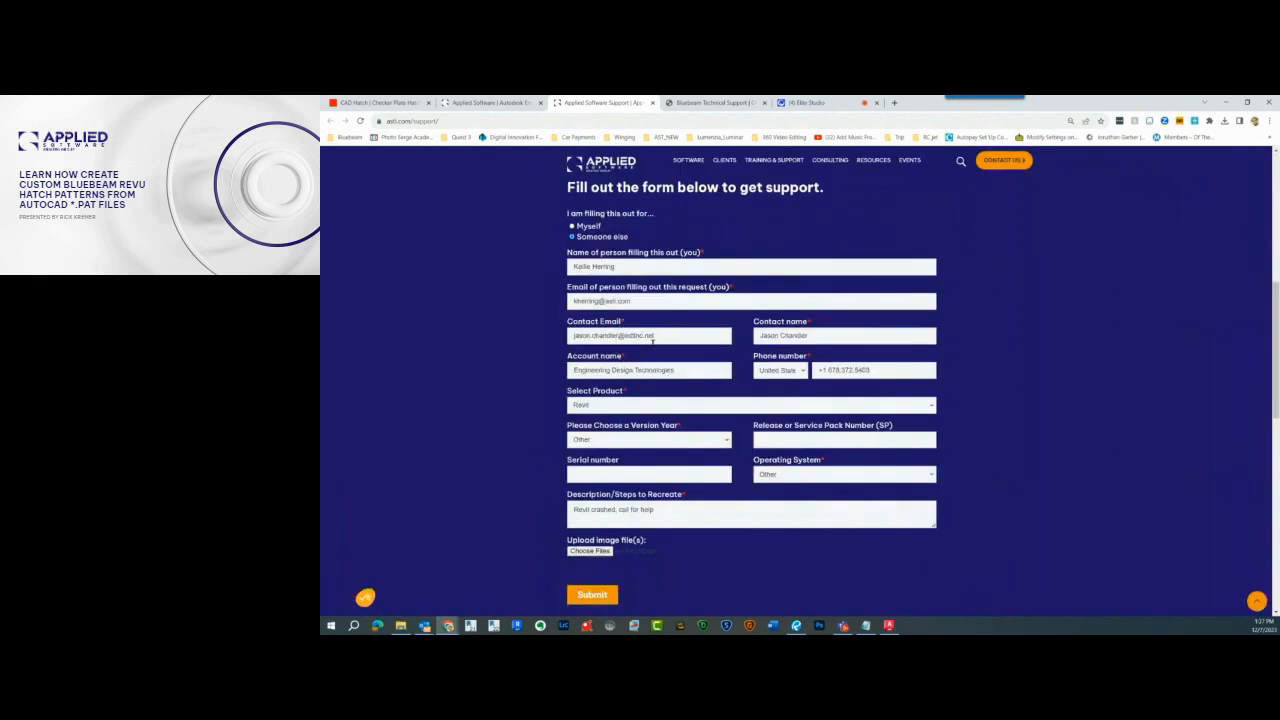
left_click(719, 272)
left_click(584, 552)
Step: View the Bluebeam Technical Support site and its solution search, and return to the Applied Software support form
left_click(712, 102)
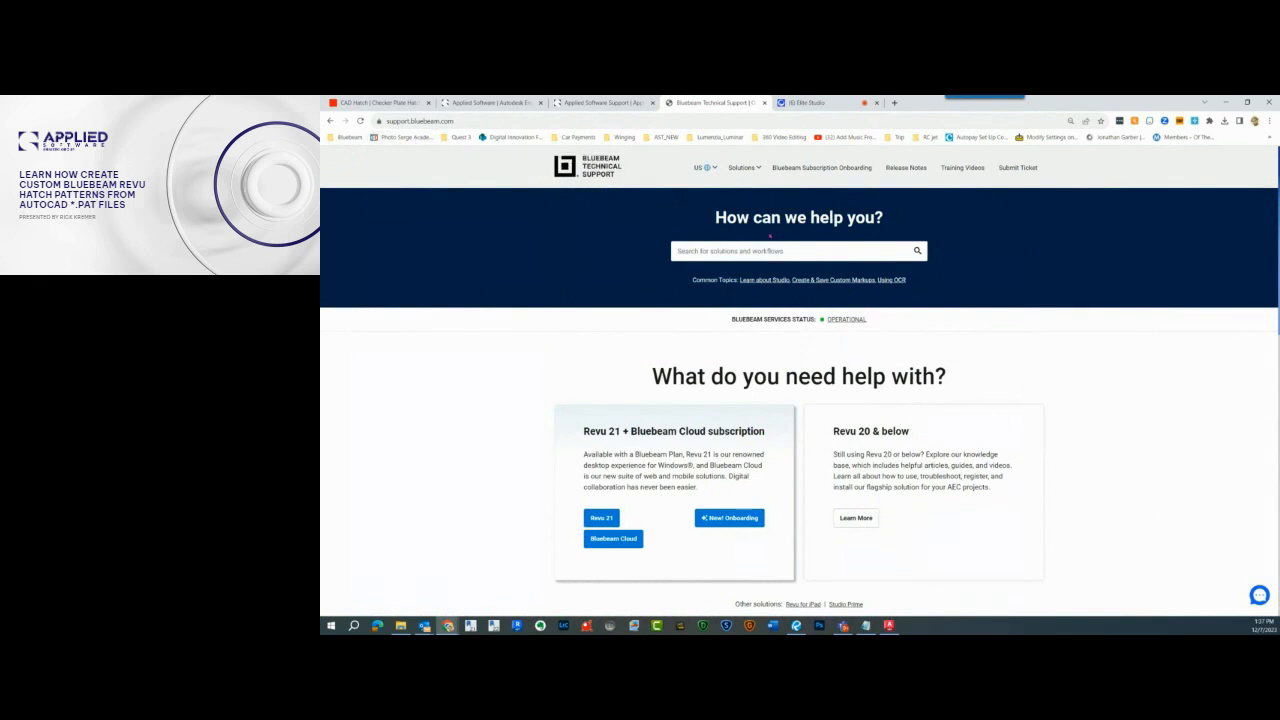
left_click(719, 254)
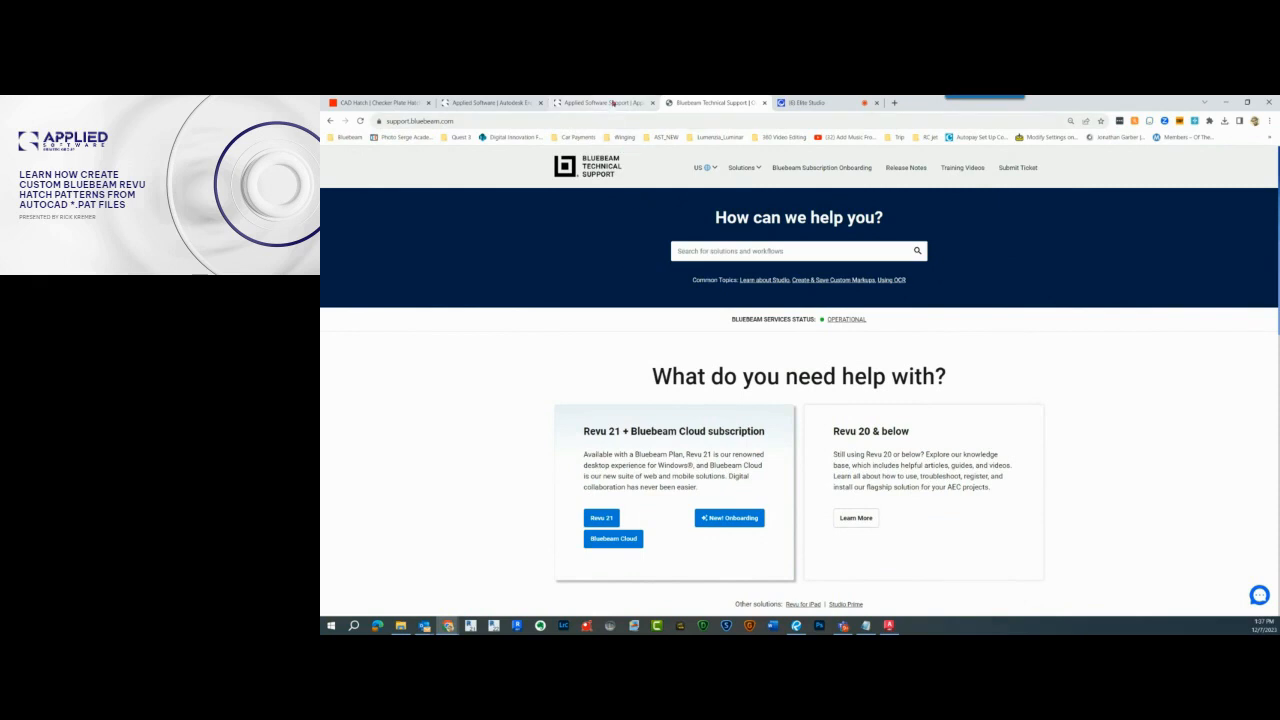
mouse_move(606, 103)
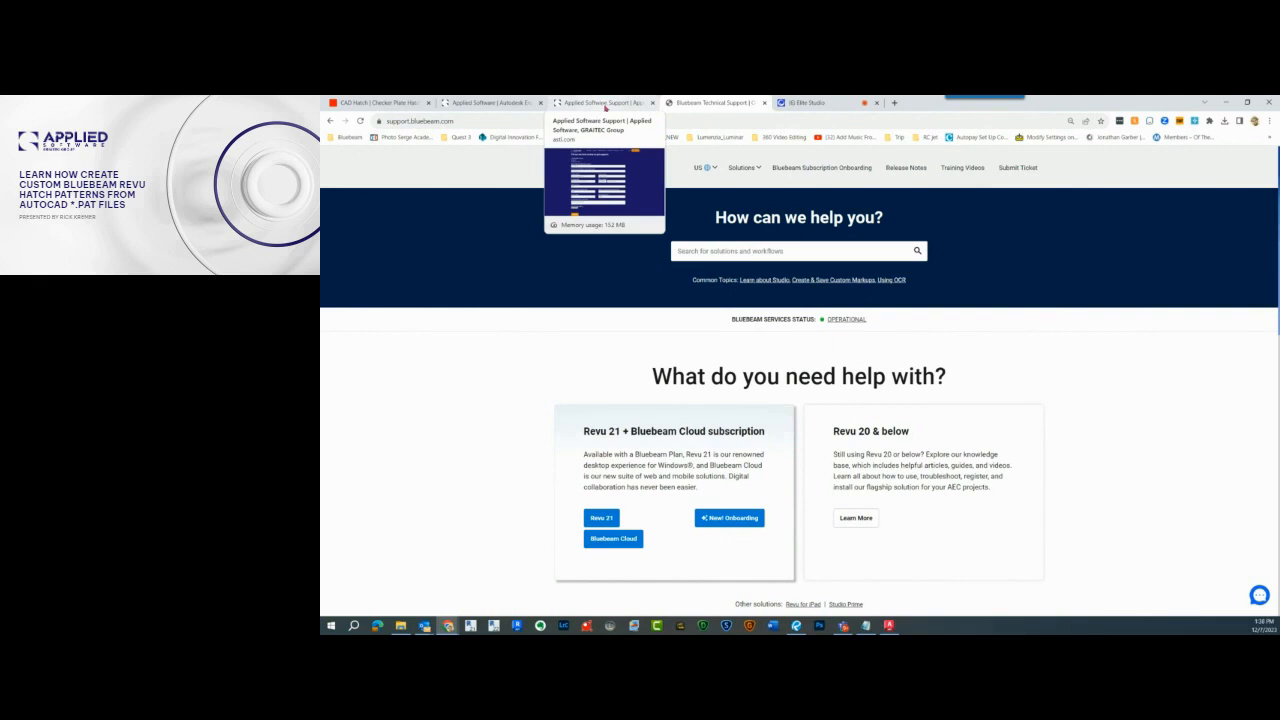
left_click(604, 103)
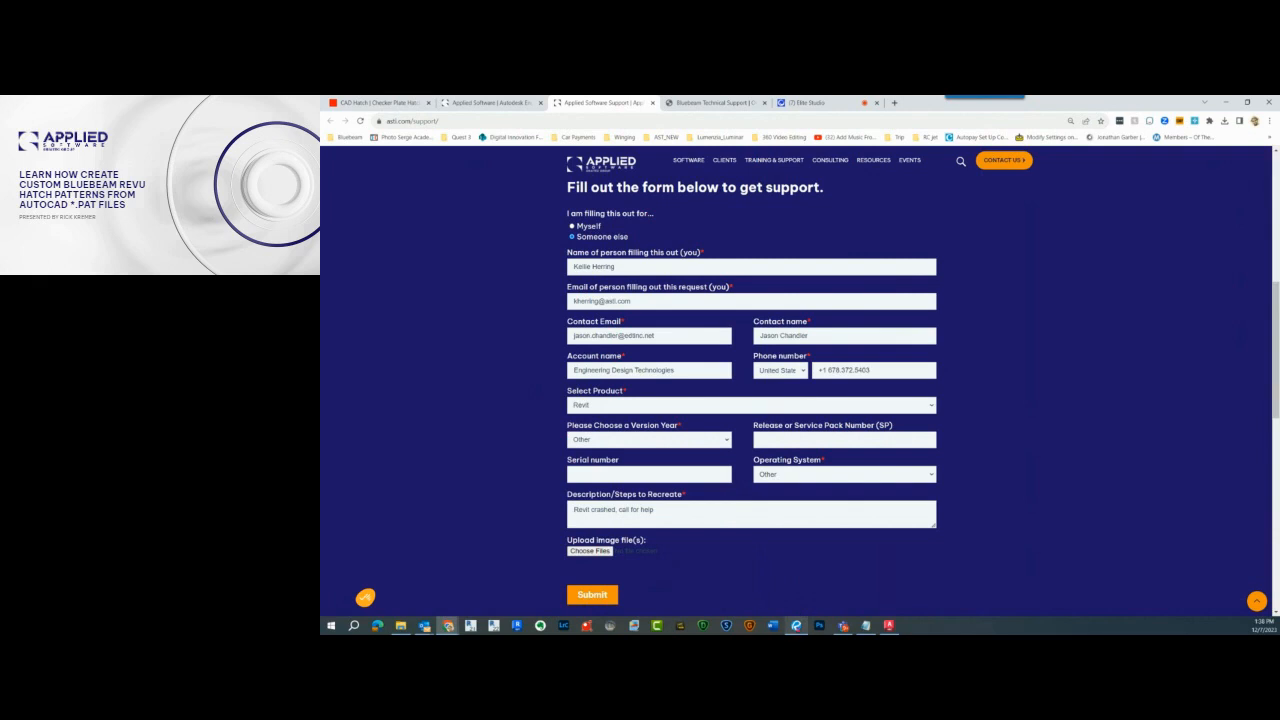
Step: Switch back to Bluebeam Revu and view the entire floor plan with its three hatched area measurements
left_click(793, 556)
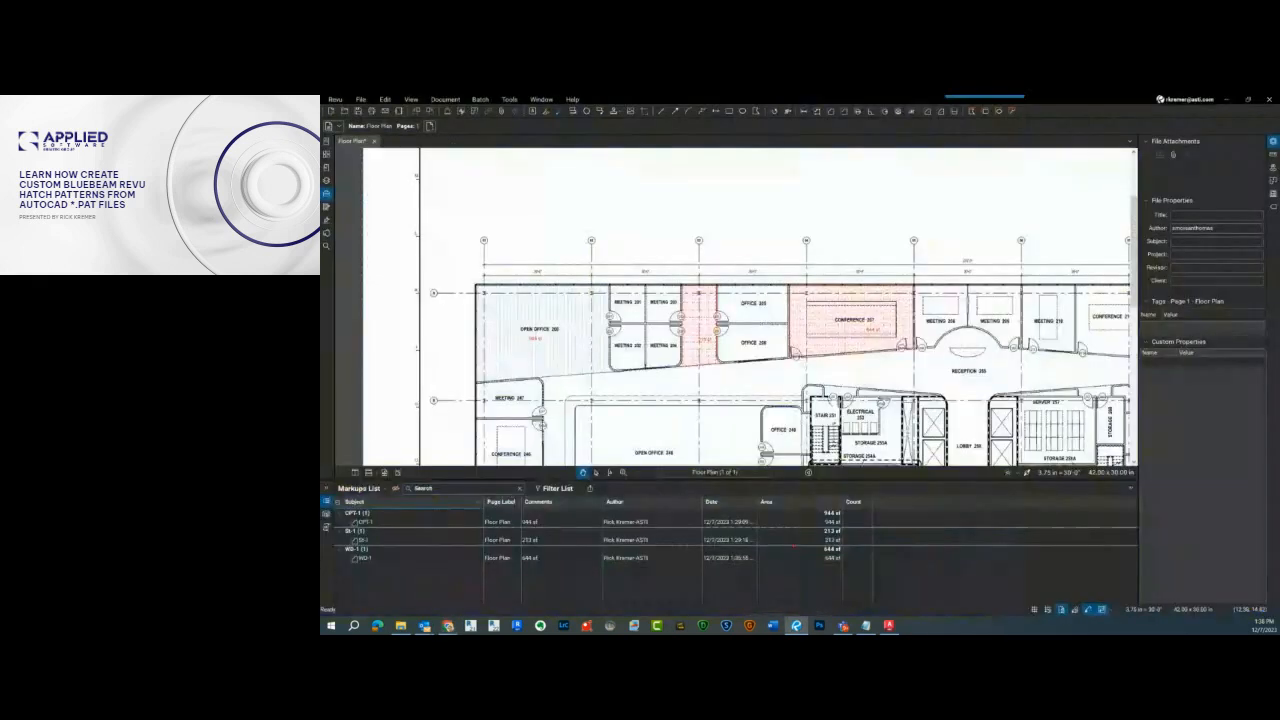
scroll(768, 270, "down", 2)
scroll(800, 305, "down", 2)
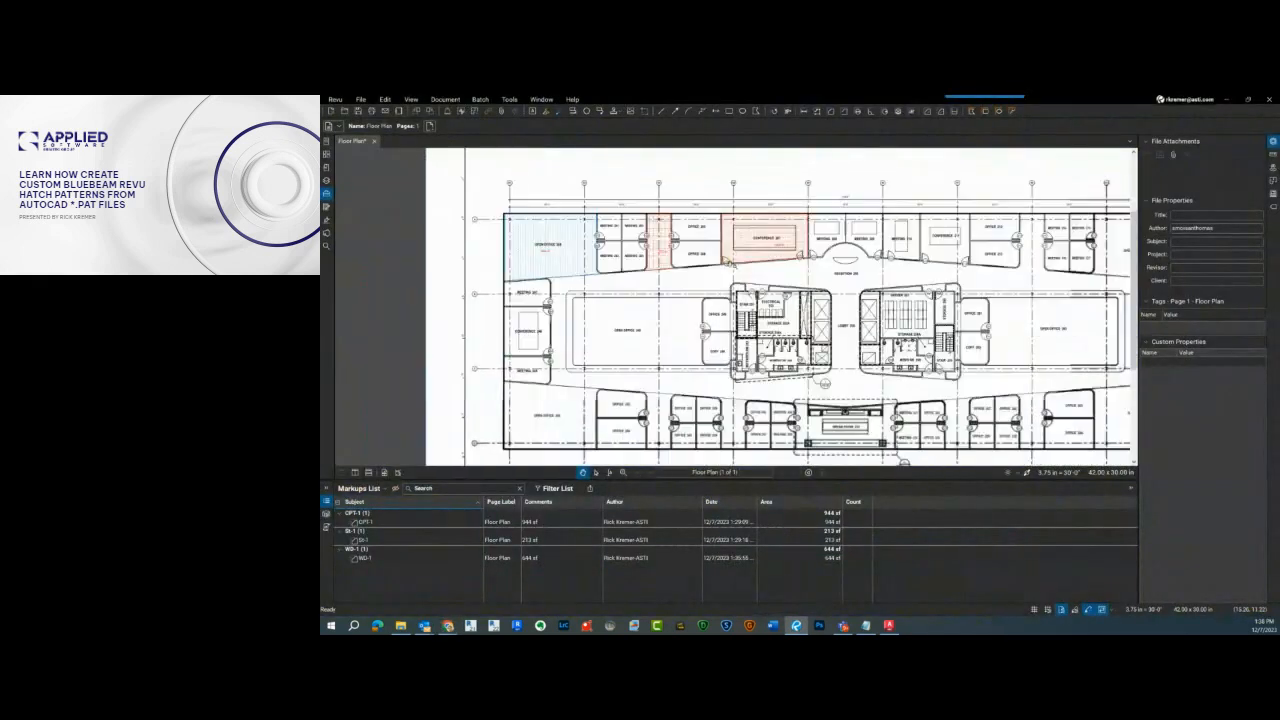
scroll(875, 431, "down", 3)
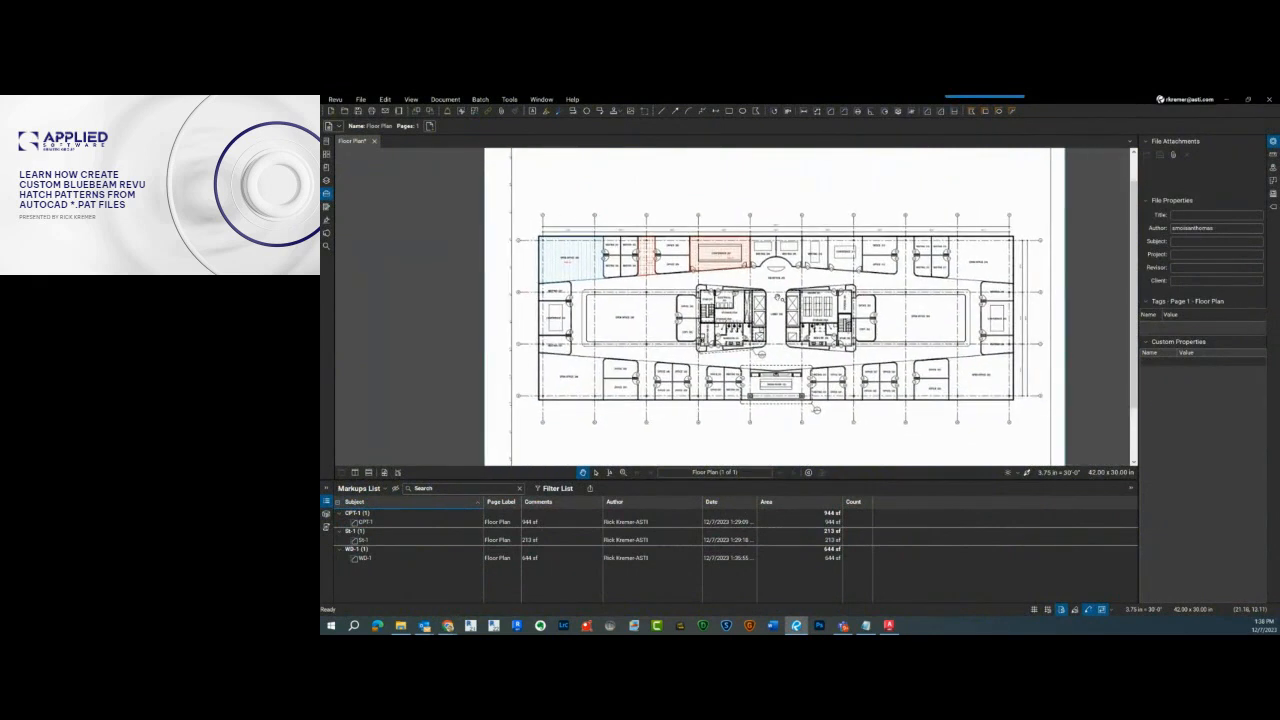
scroll(778, 297, "up", 2)
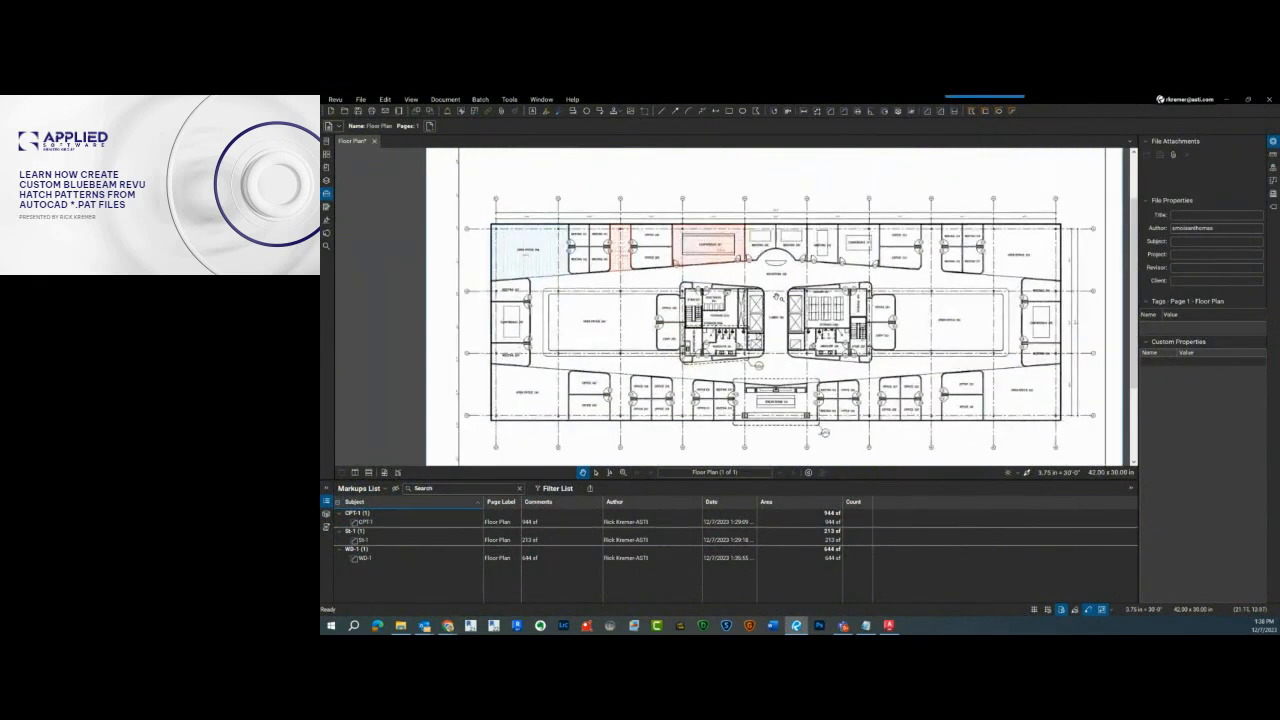